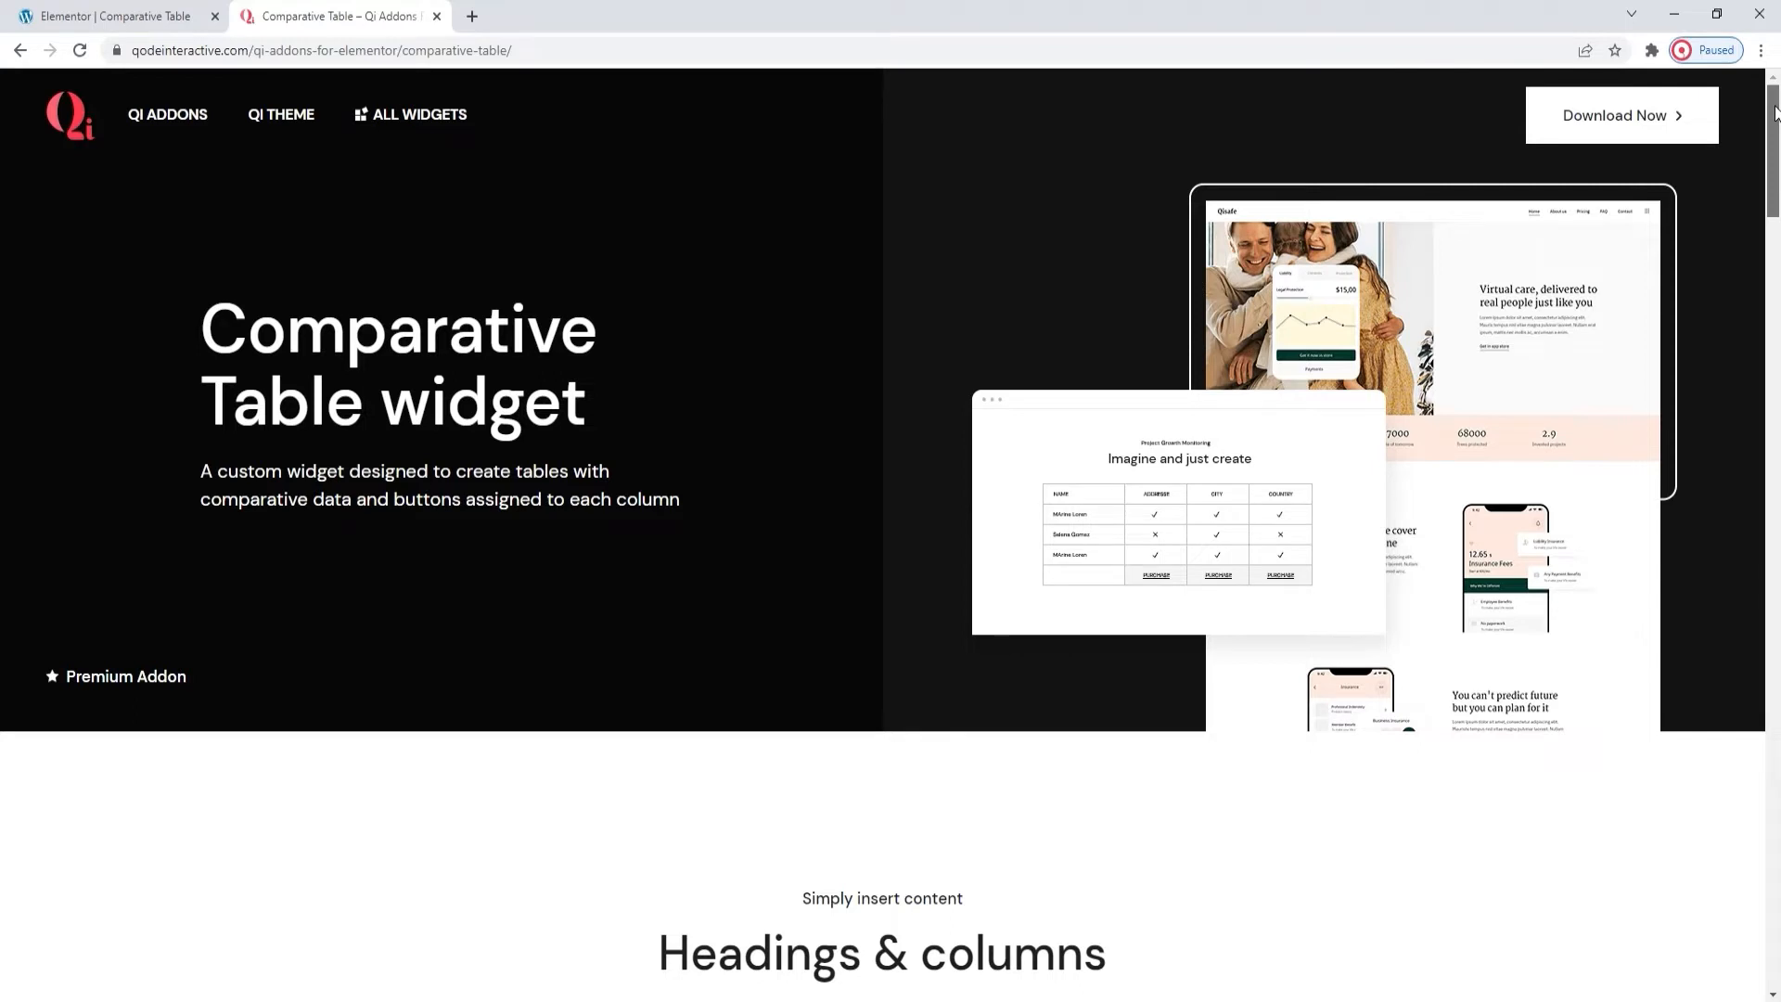
Look over the Comparative Table demo page, and add the Comparative Table widget to the empty section of the Elementor page.
drag(1773, 113, 1777, 658)
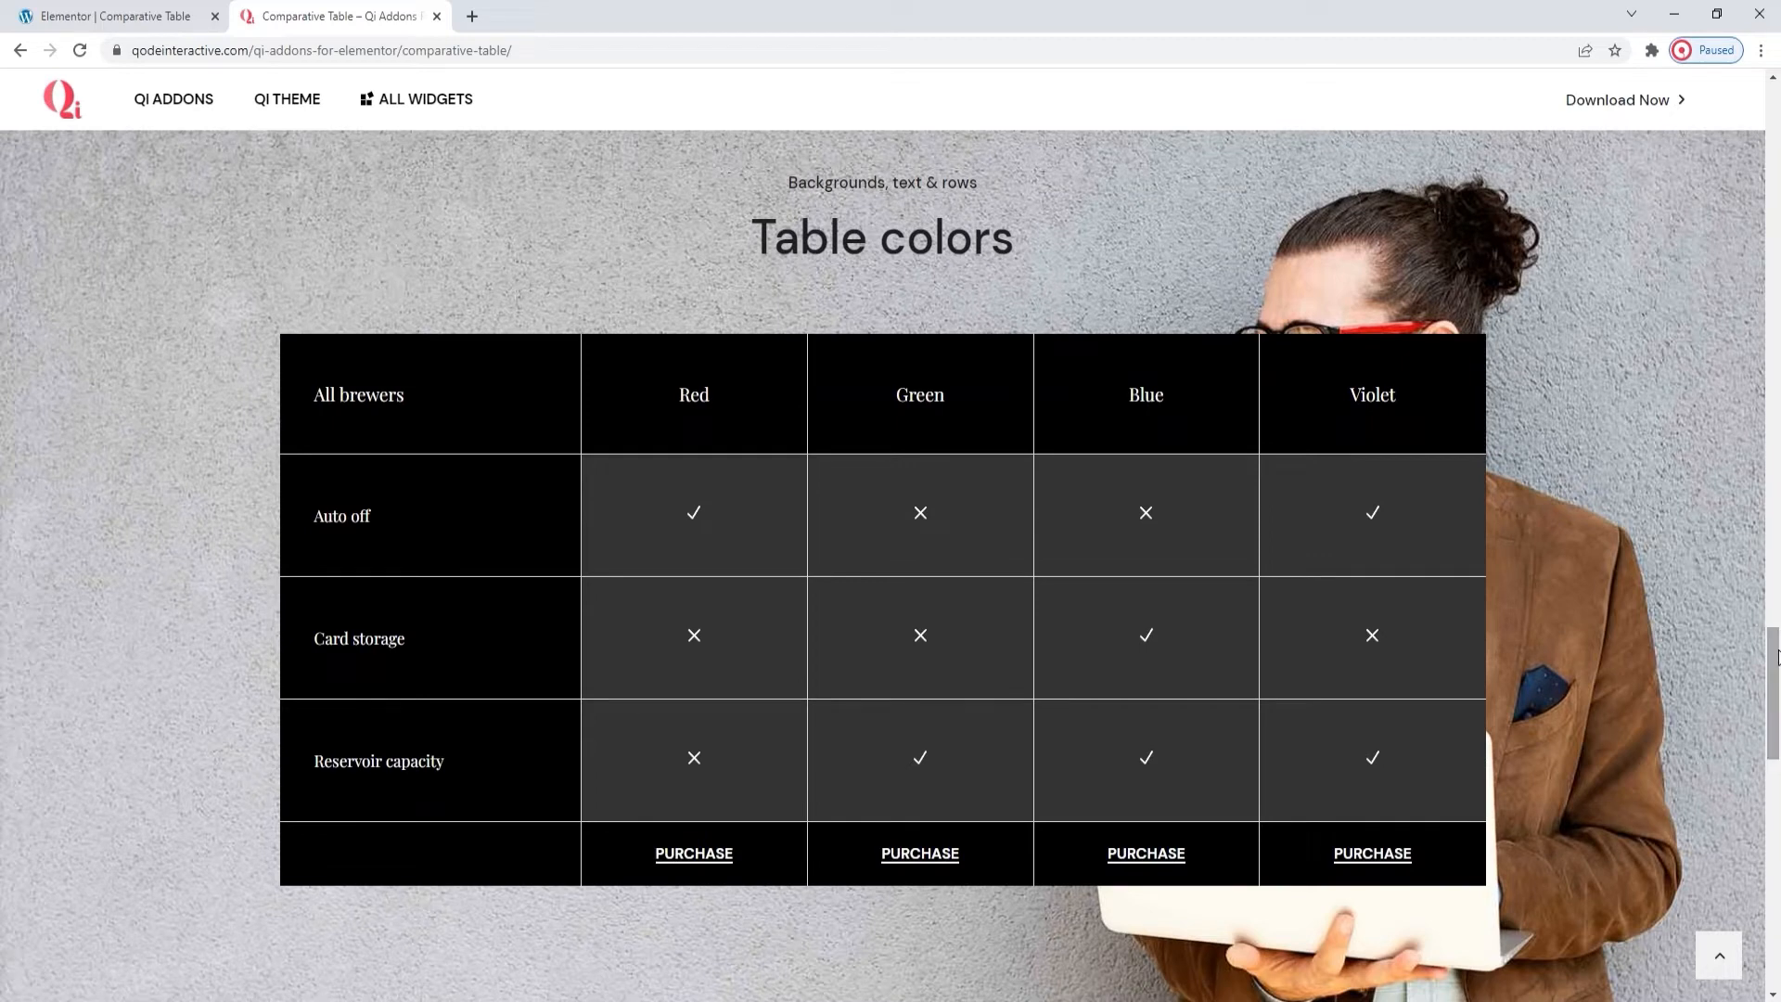
drag(1777, 656, 1775, 812)
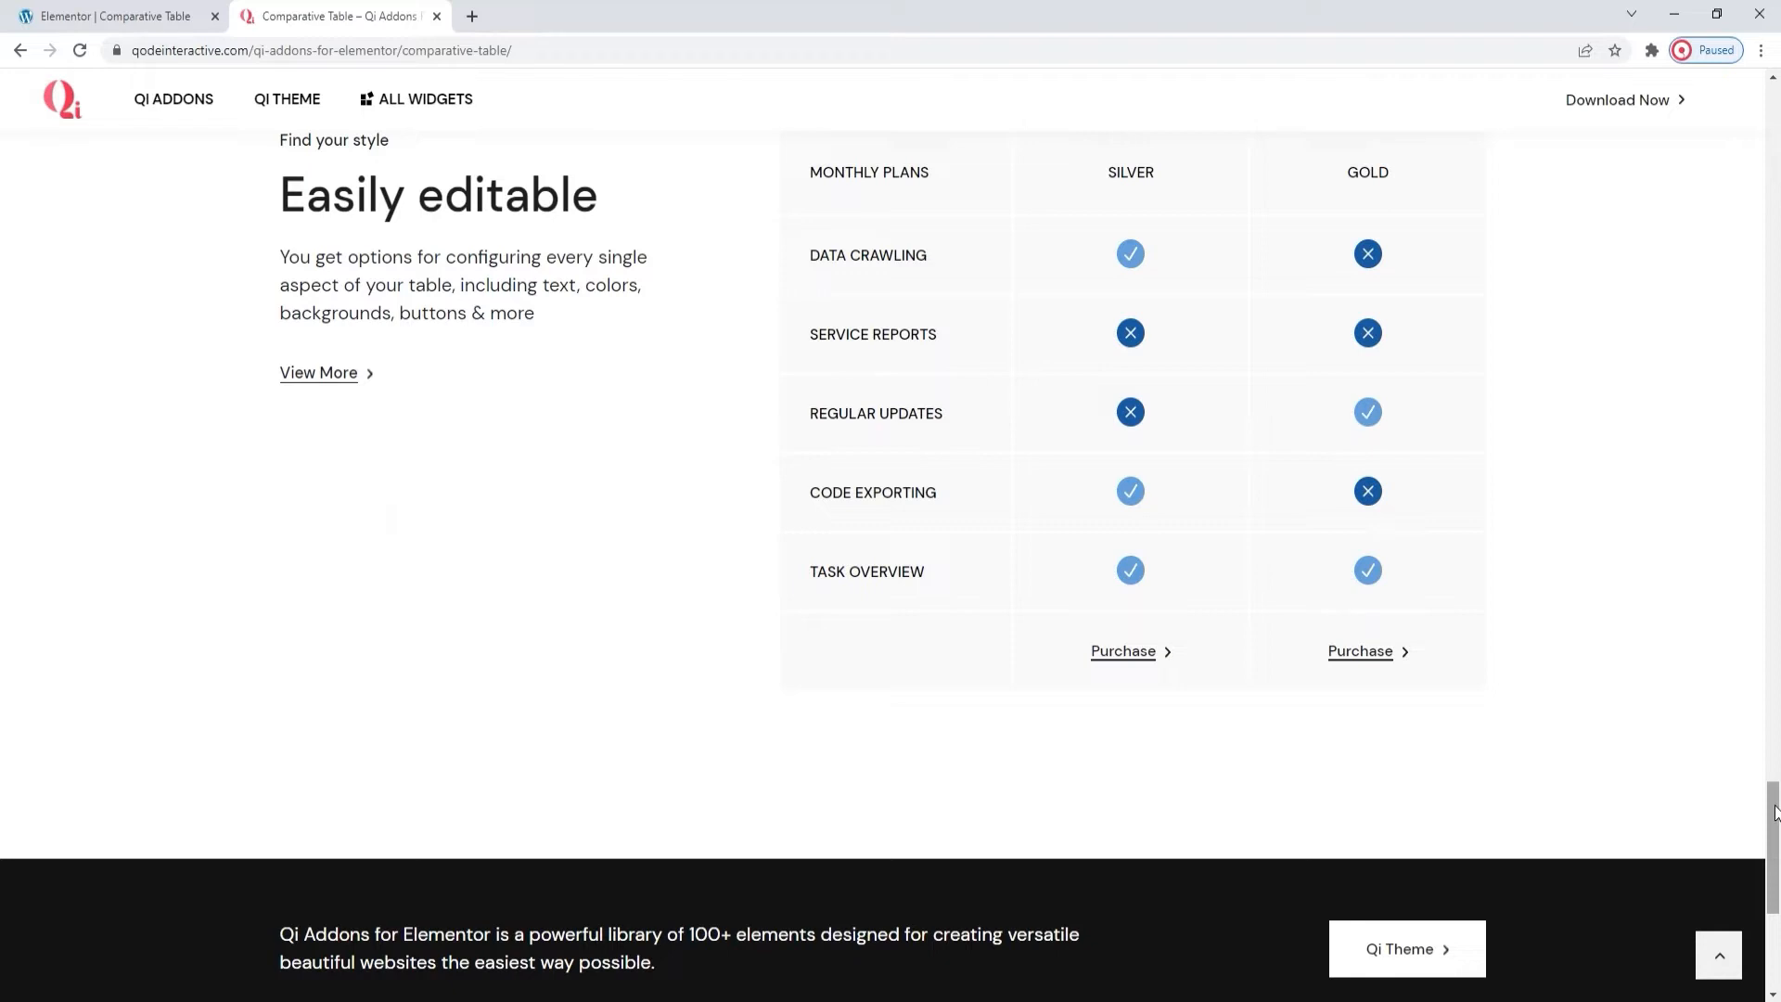
click(153, 18)
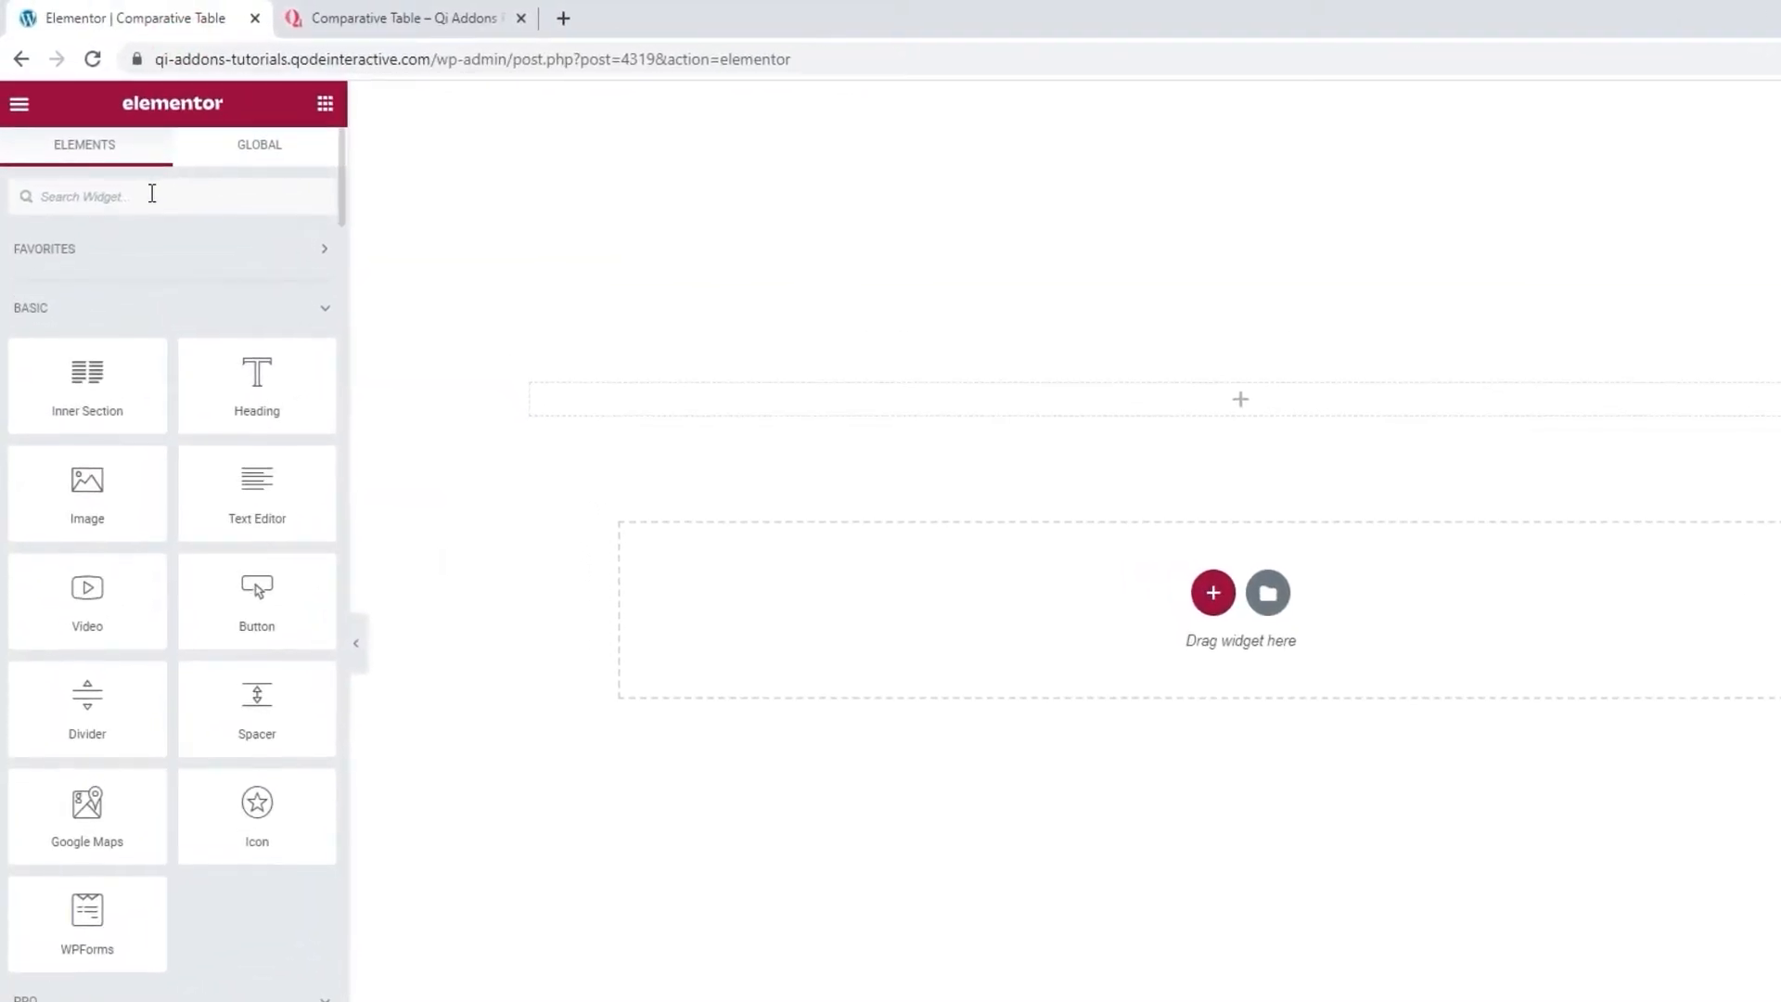
click(152, 195)
text(compa)
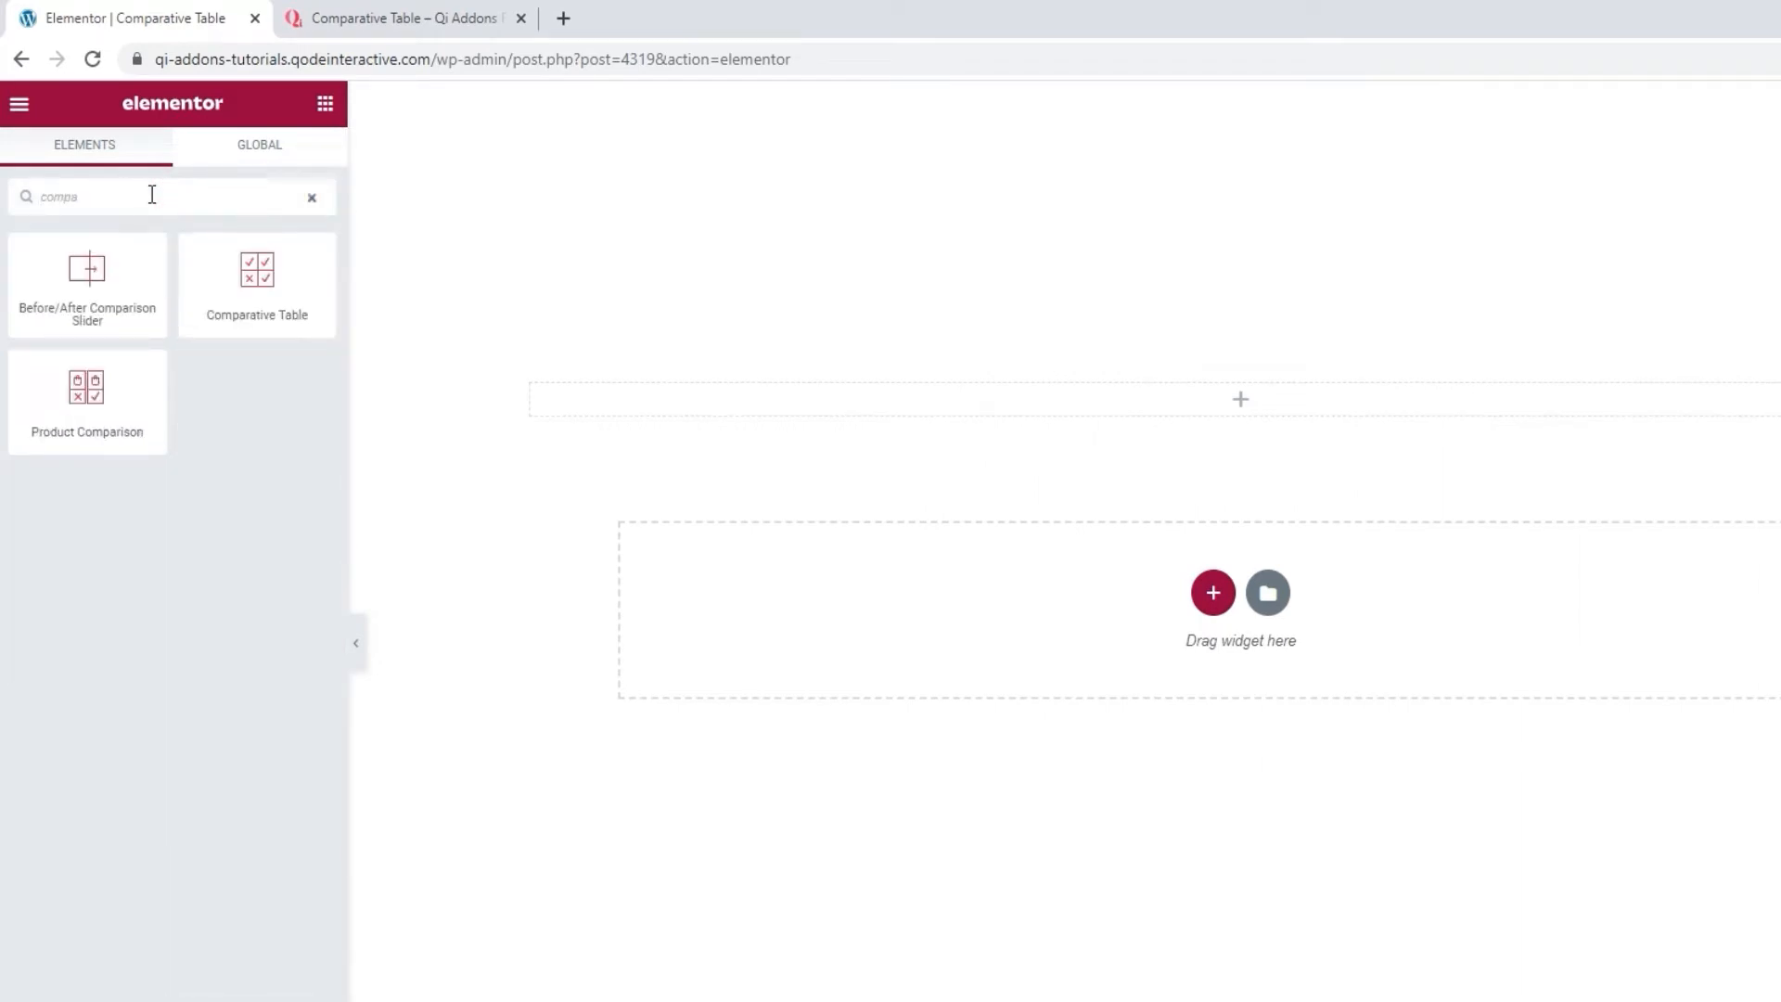
drag(199, 259, 730, 386)
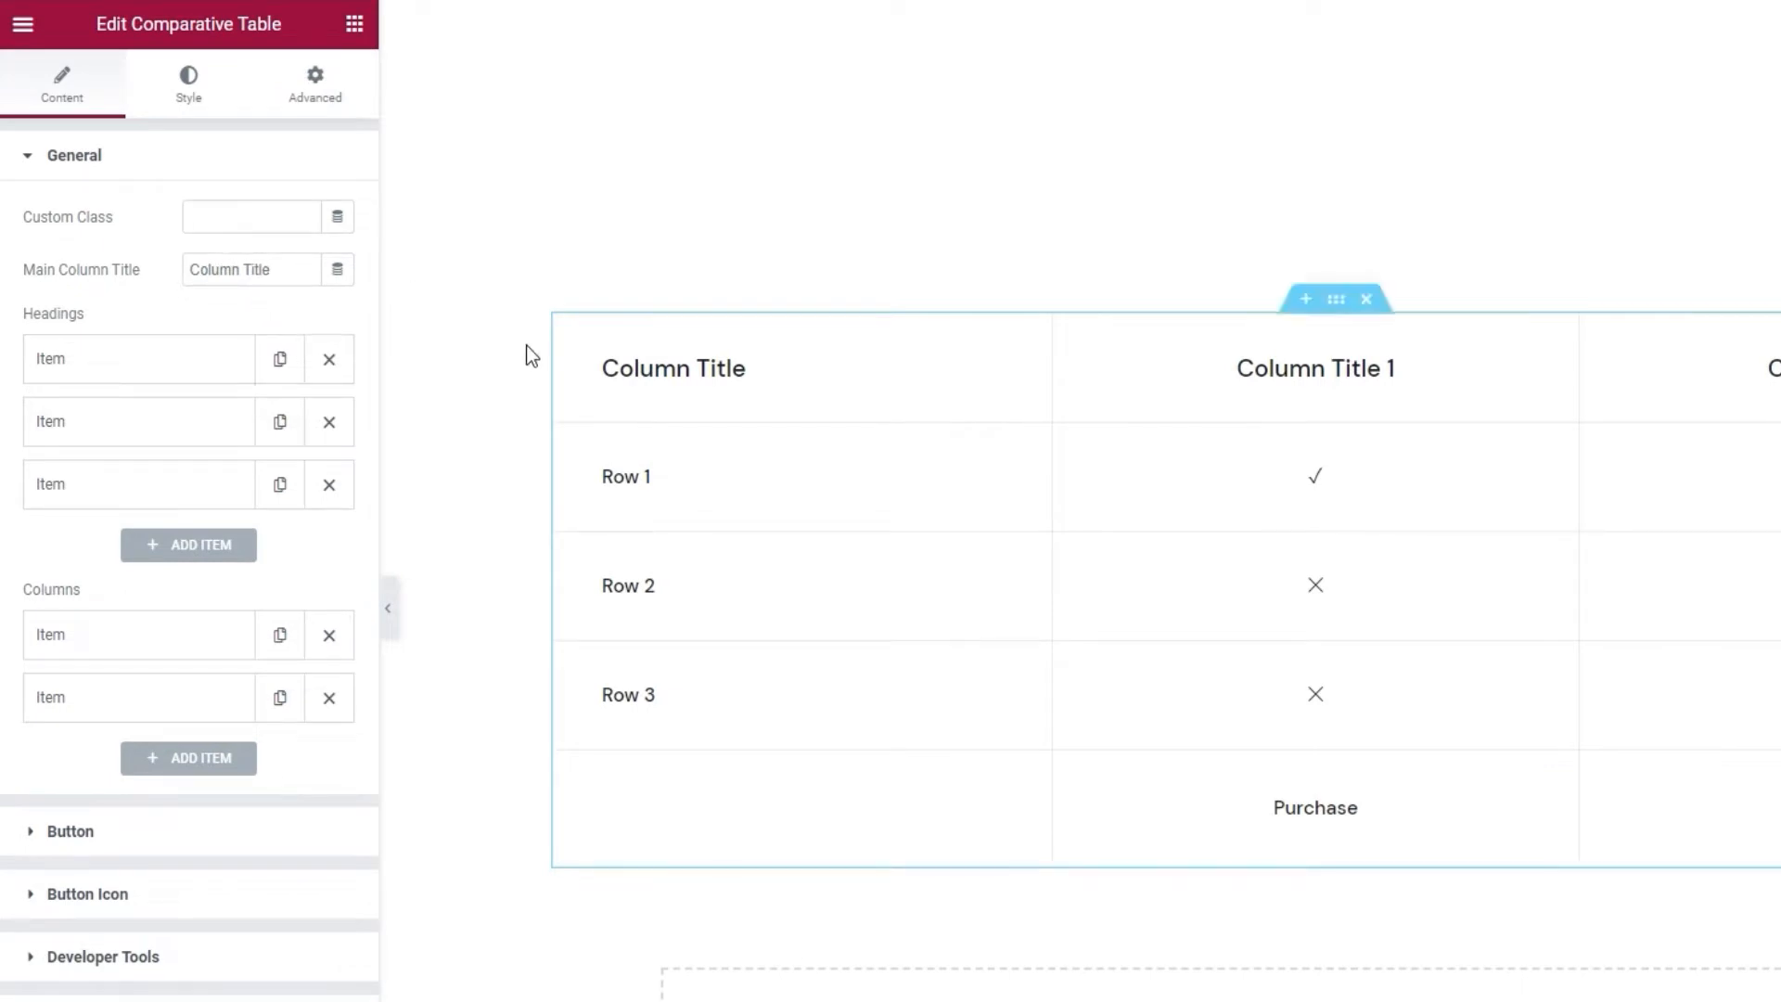
Set the table's main column title to "Auto monthly plans".
click(291, 283)
triple_click(292, 283)
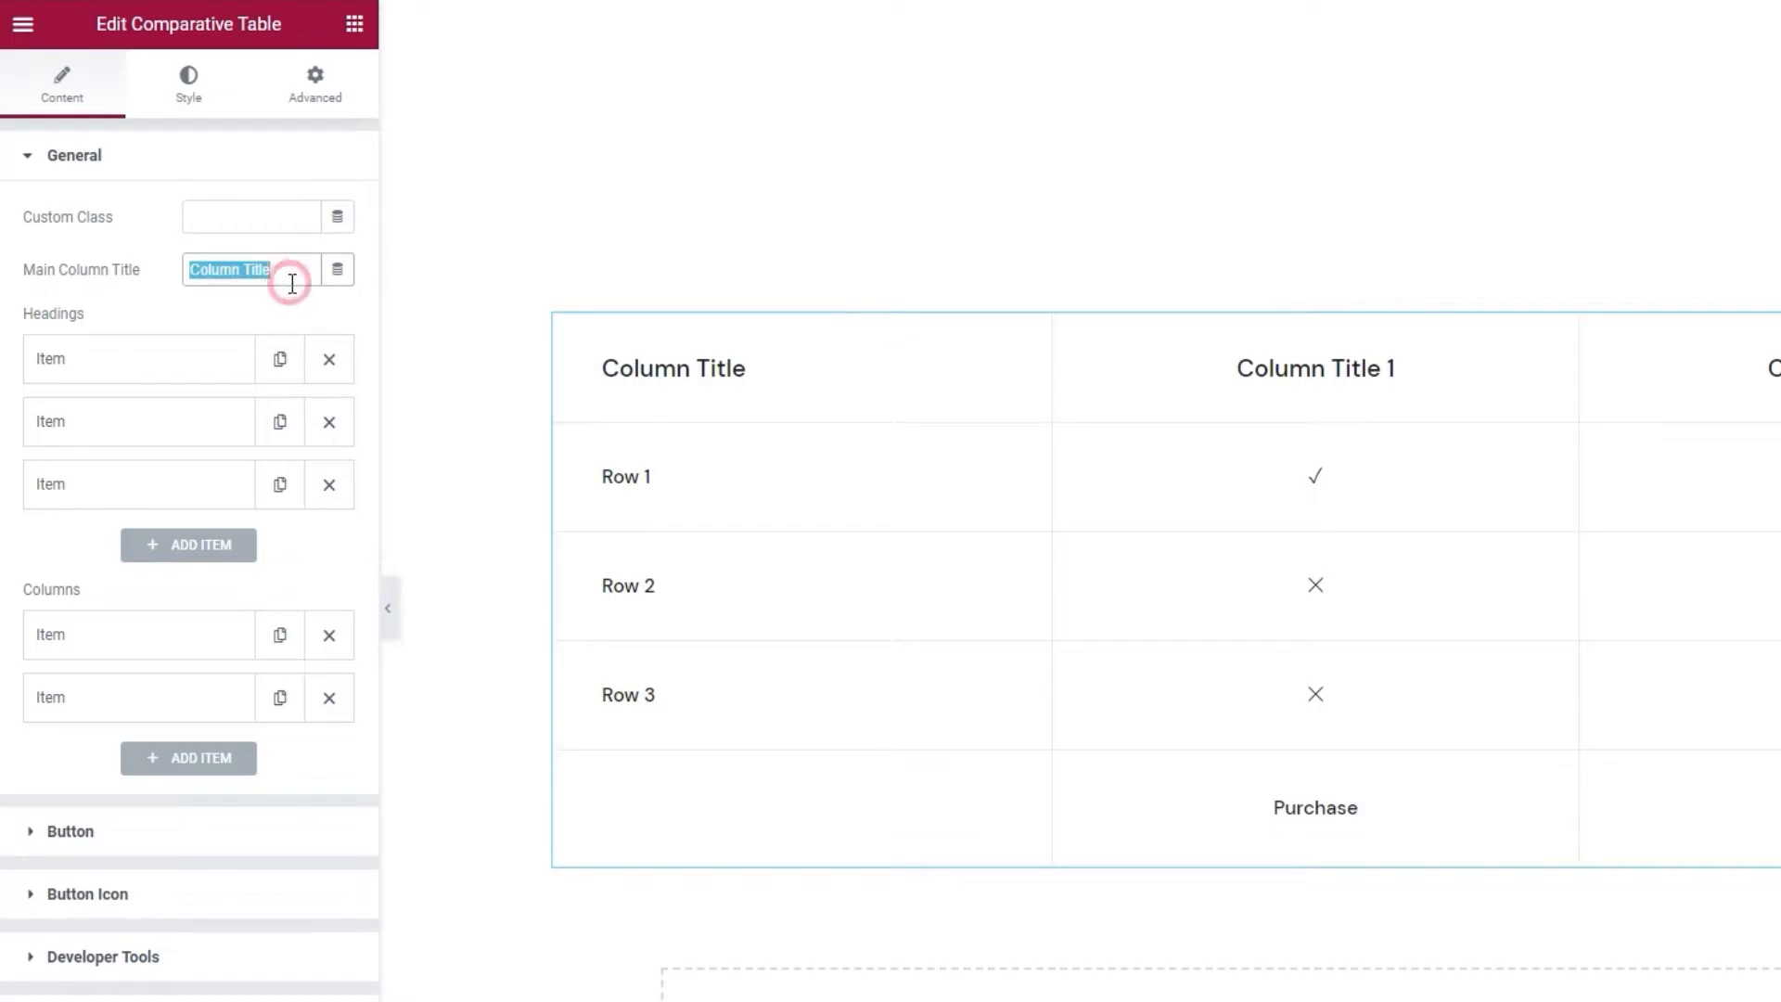
text(Auto monthly plans)
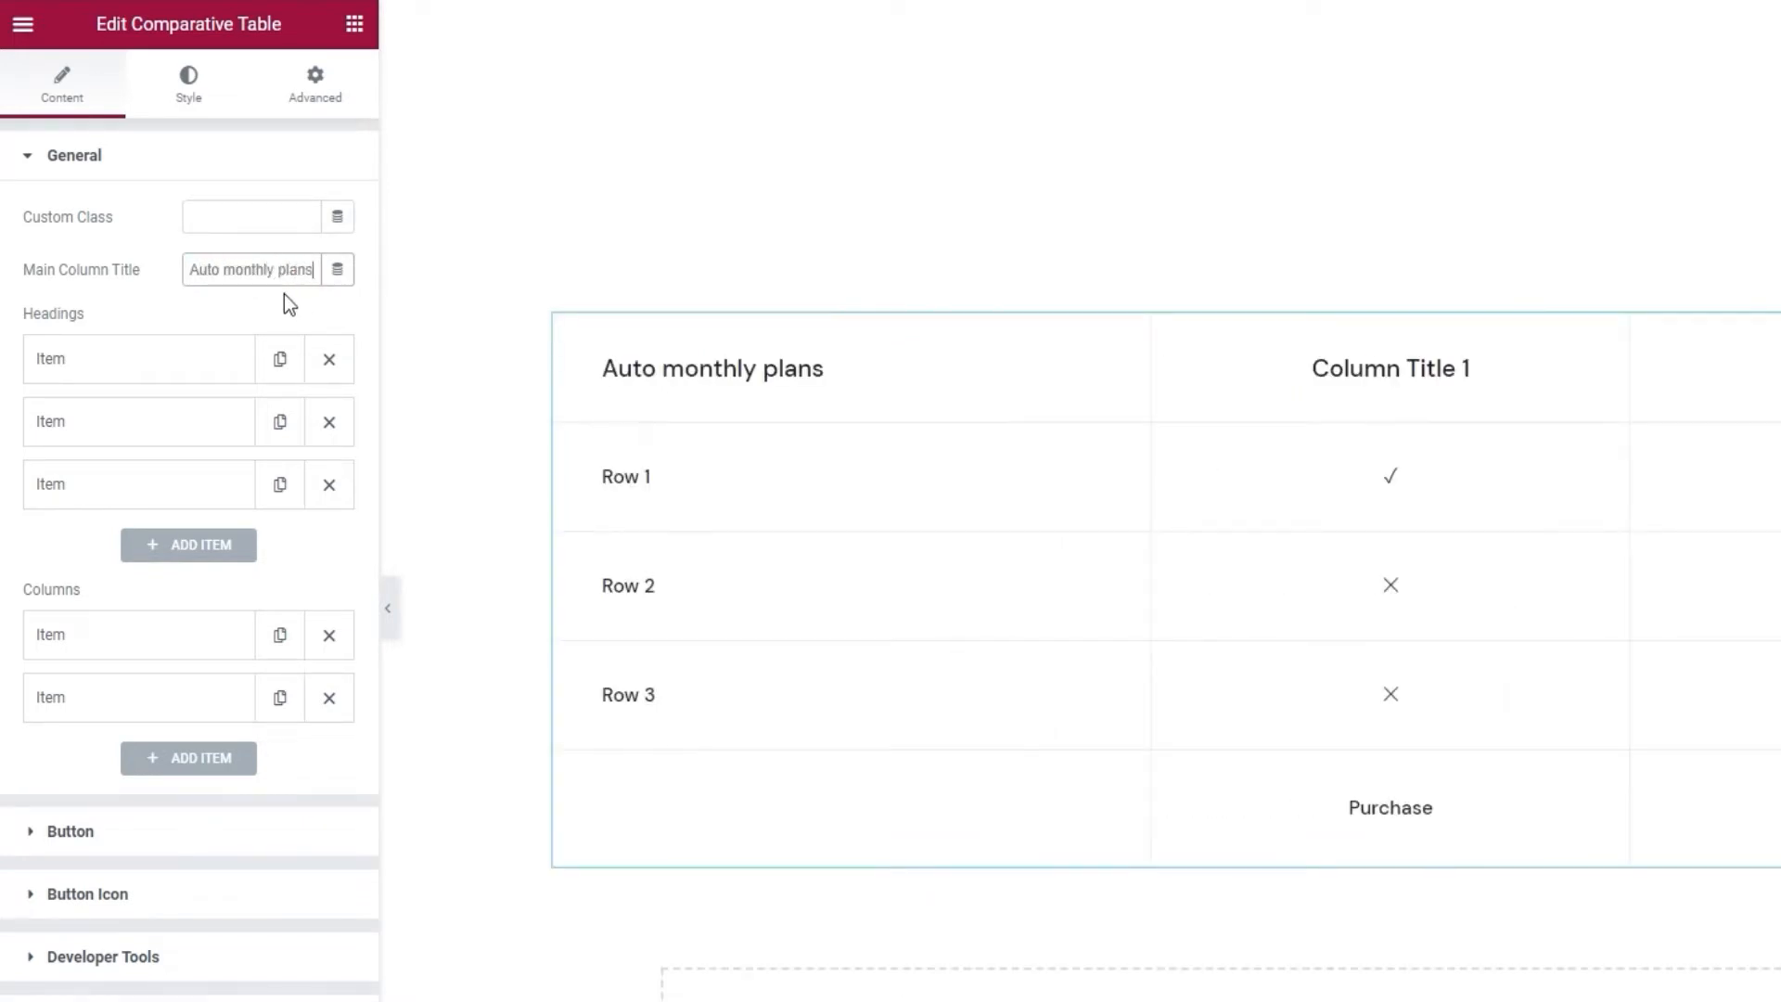
Examine the settings of the first row heading item and the first column item.
click(219, 356)
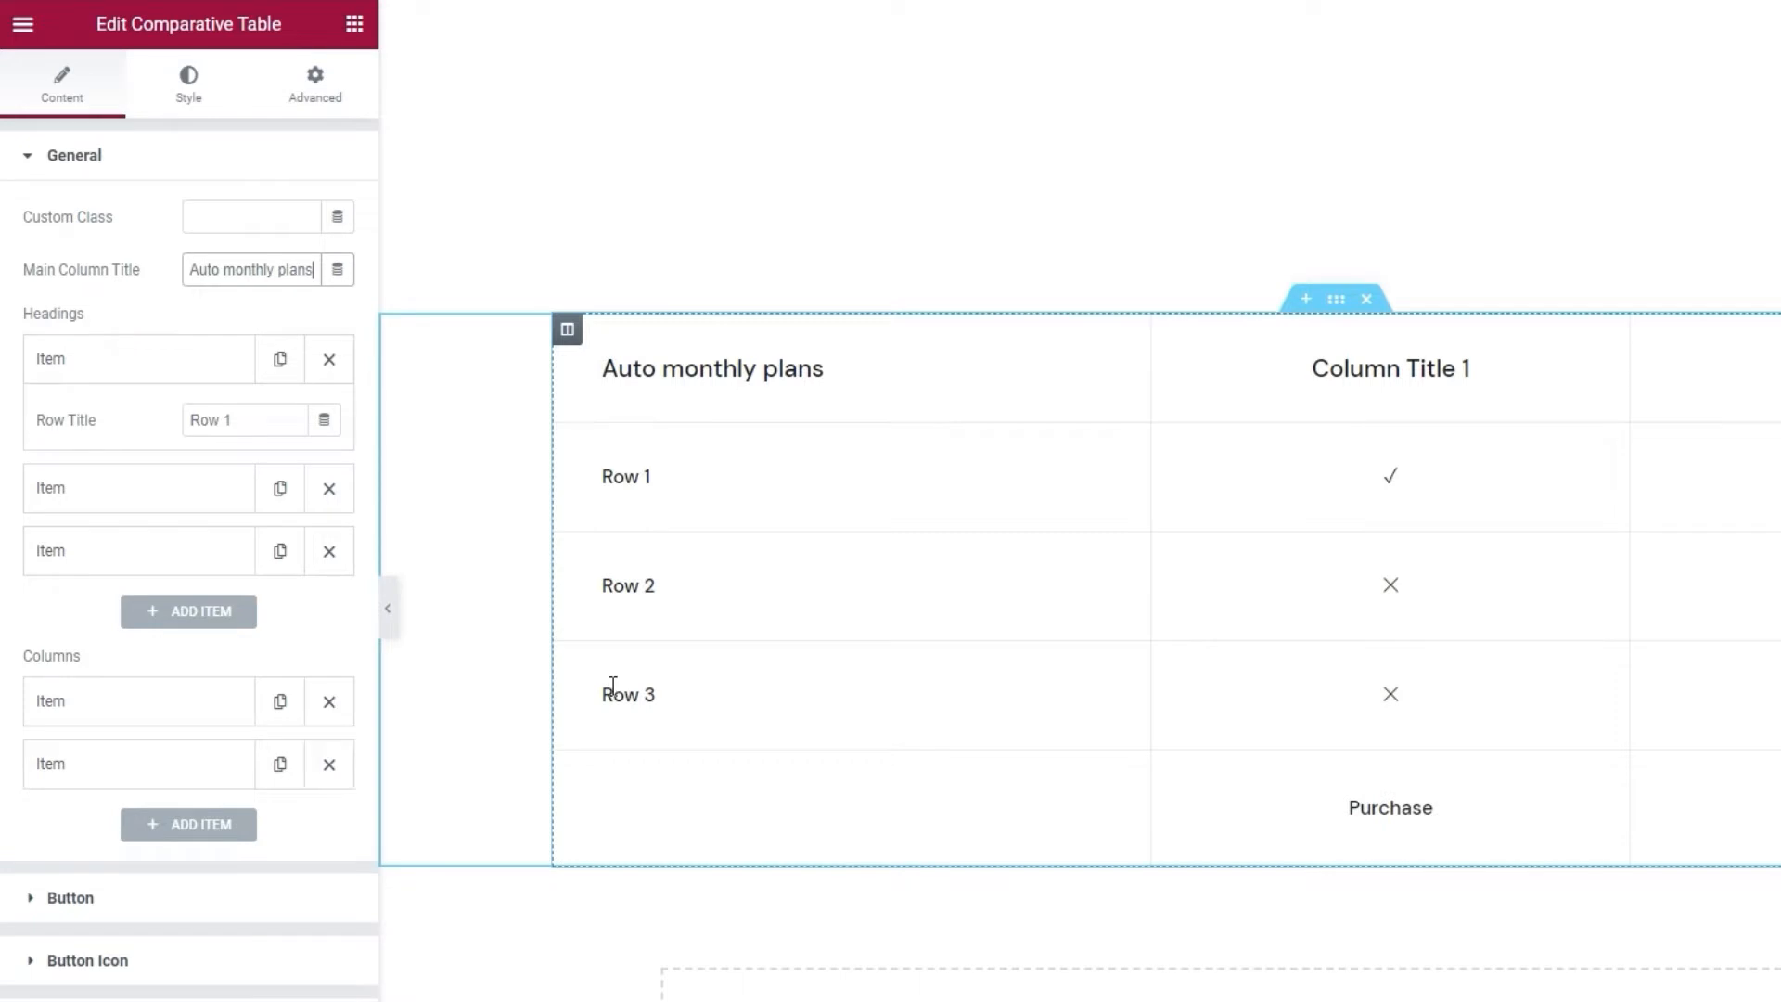
click(211, 358)
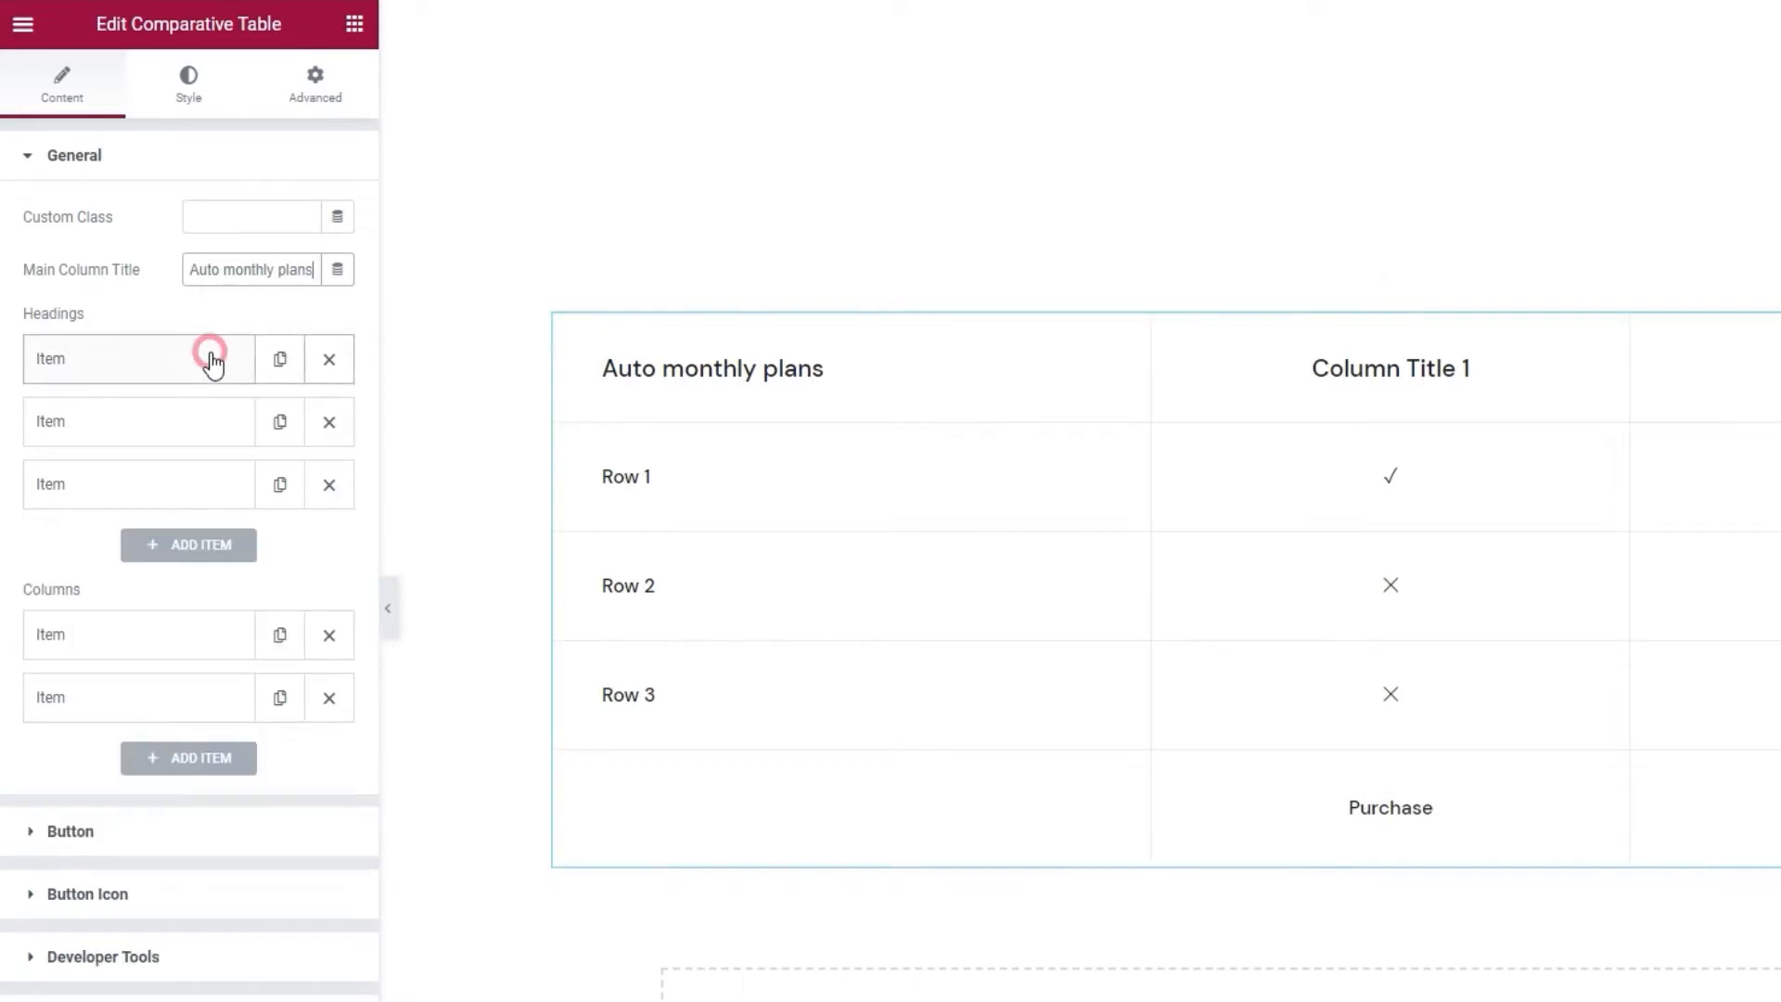
click(185, 649)
scroll(184, 652, down, 1)
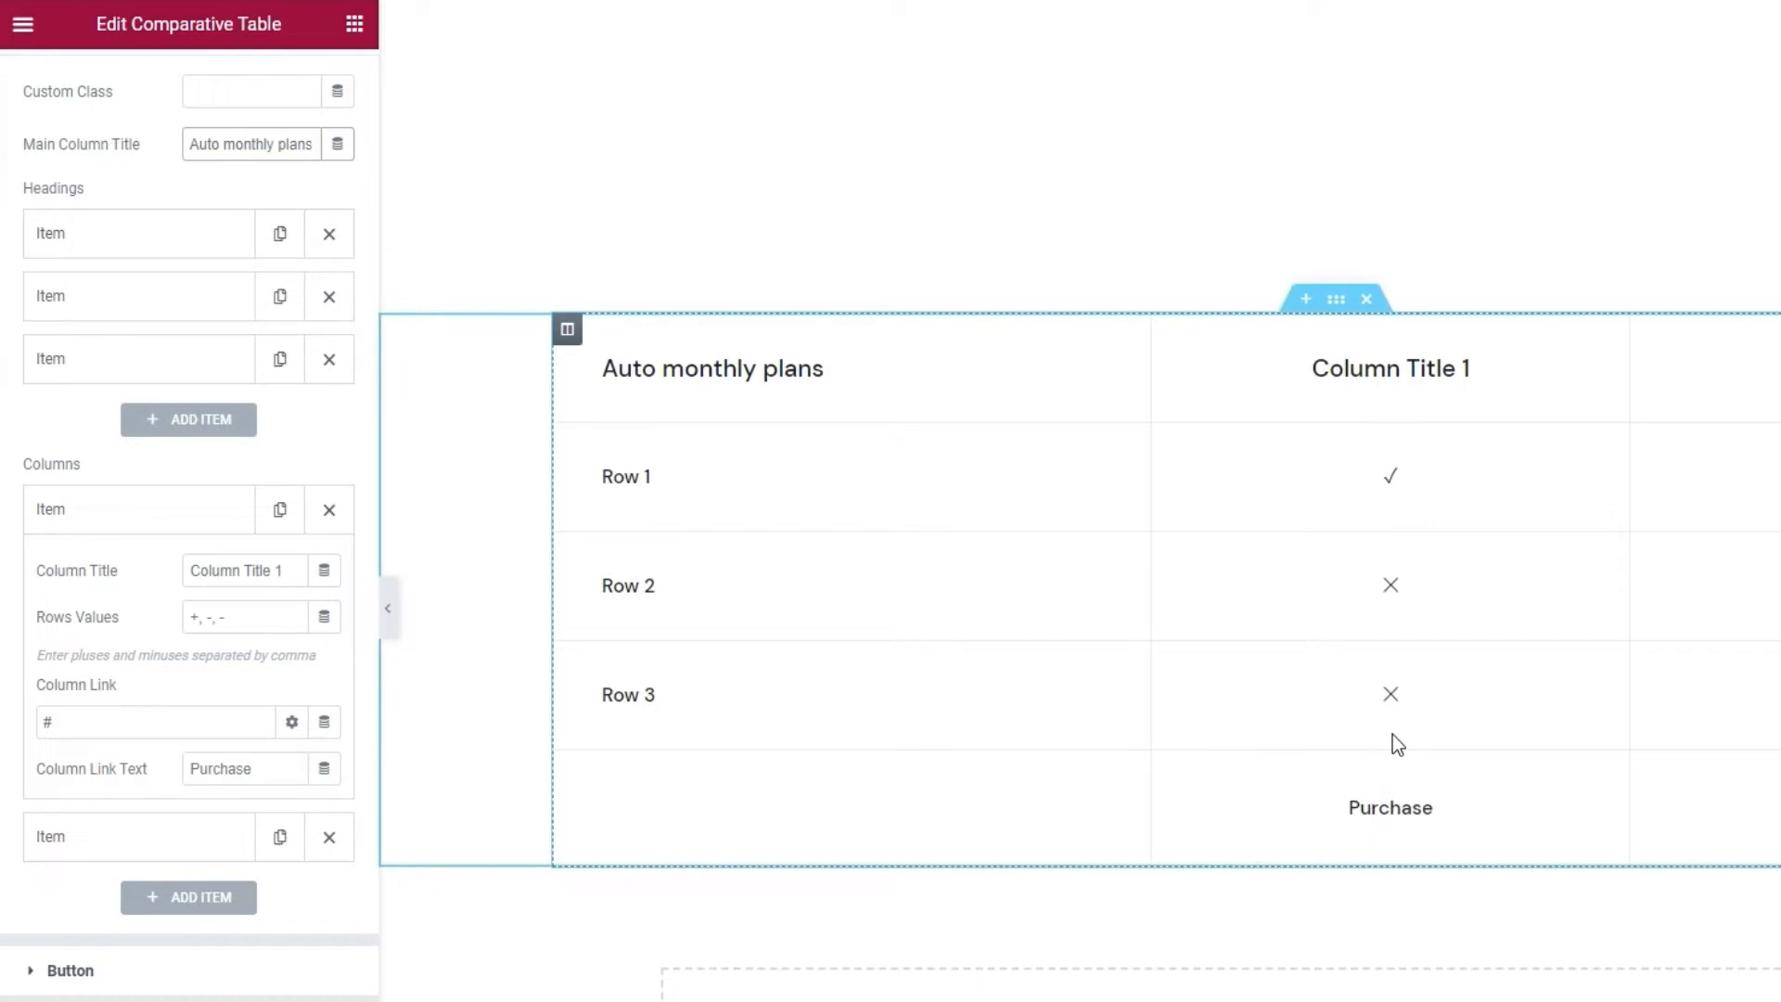
click(206, 524)
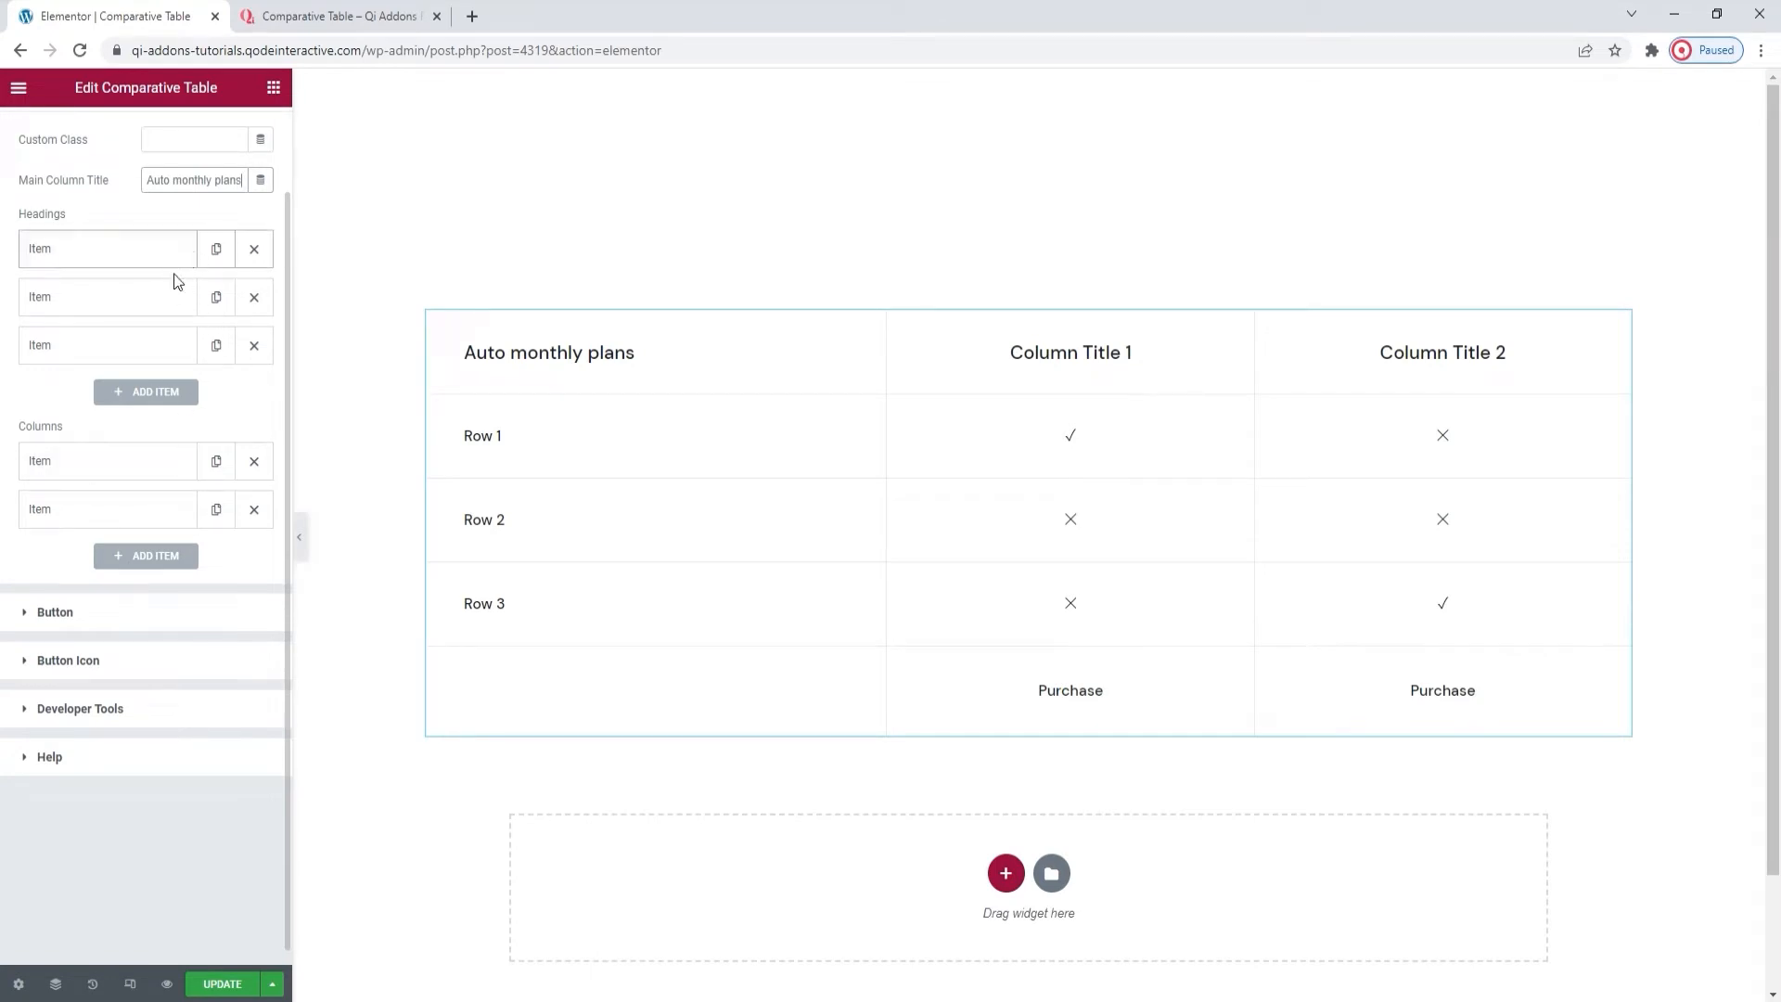
Add two more row heading items to the comparative table.
click(164, 397)
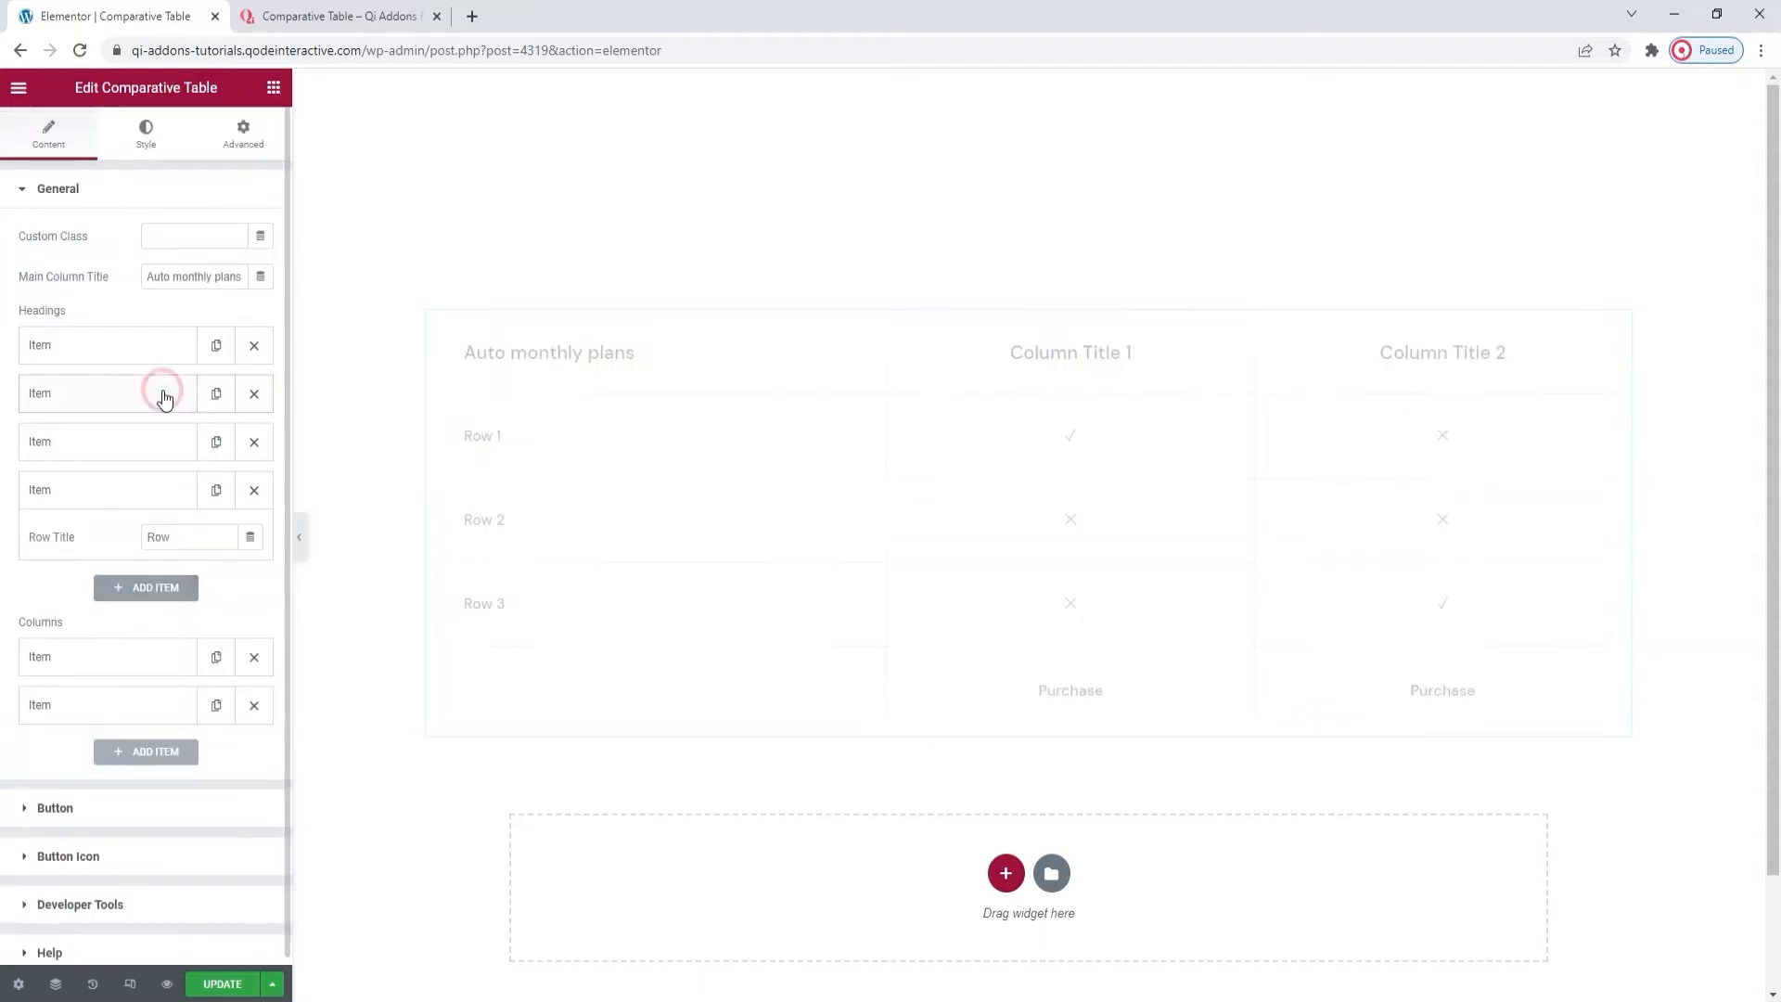
click(136, 486)
click(133, 536)
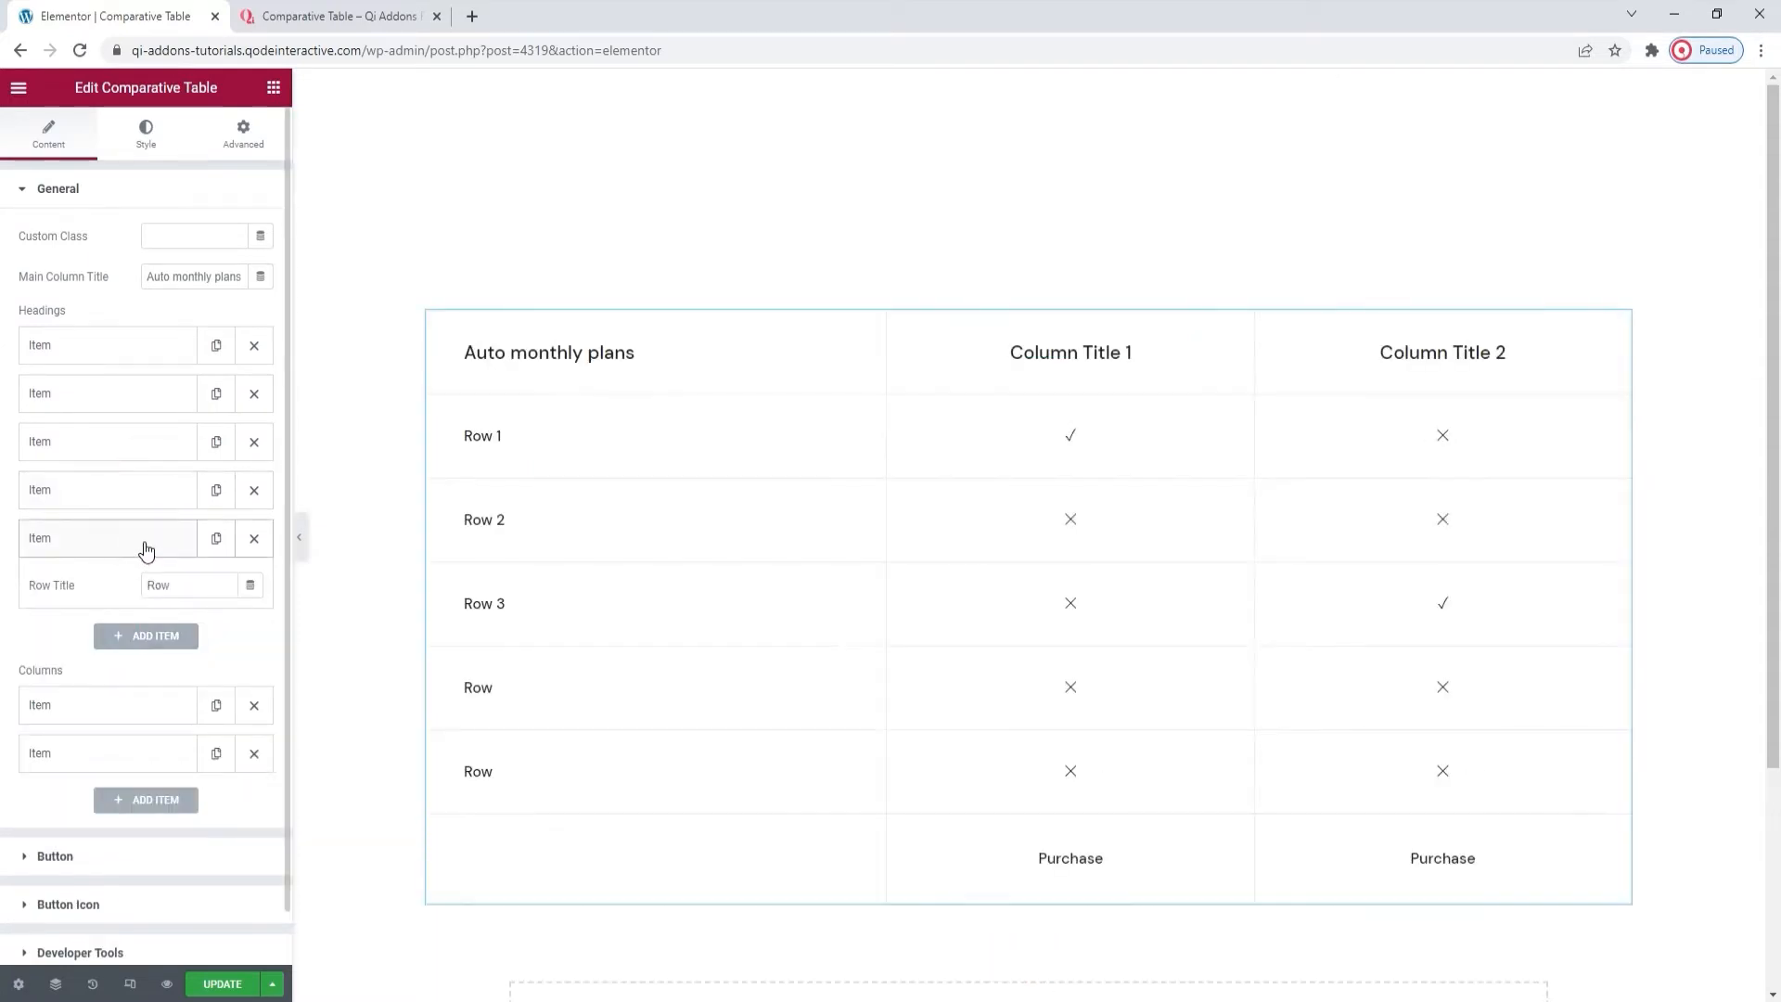
click(146, 547)
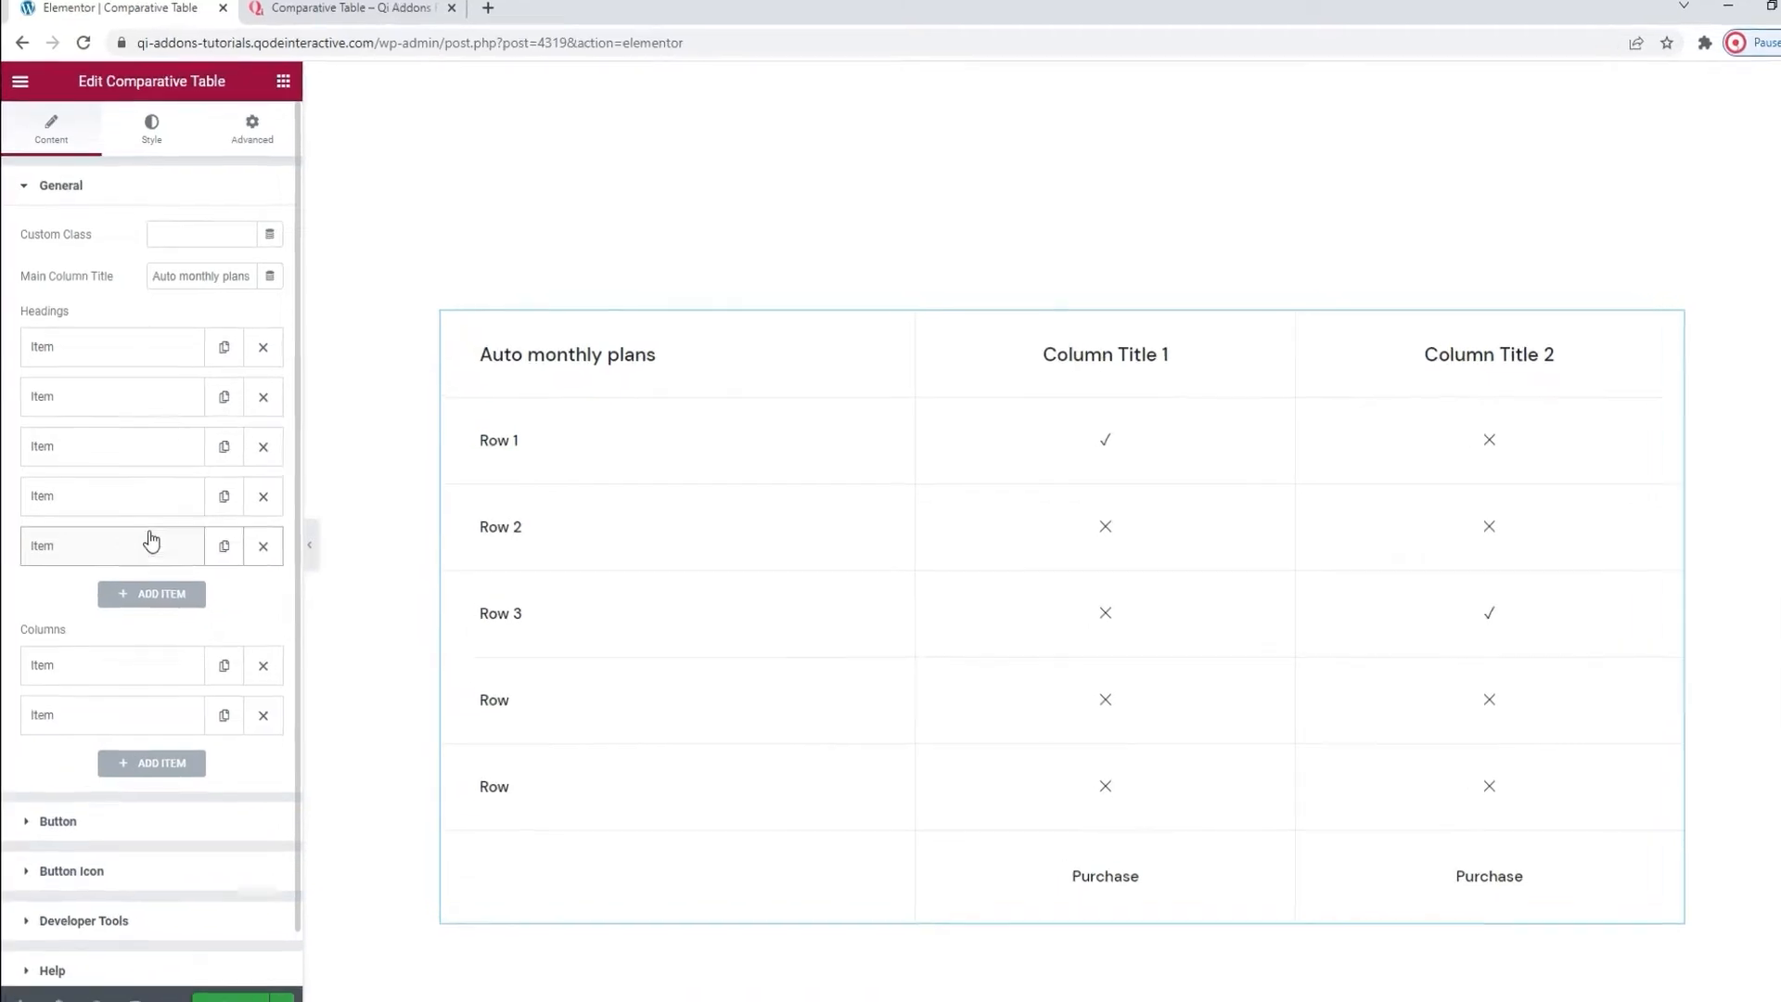
Title the row headings Data Export Services, Development Leads, Special Offers, Personal Contract Hire And Leasing, and Regular Fixed Instalments.
click(196, 369)
triple_click(219, 417)
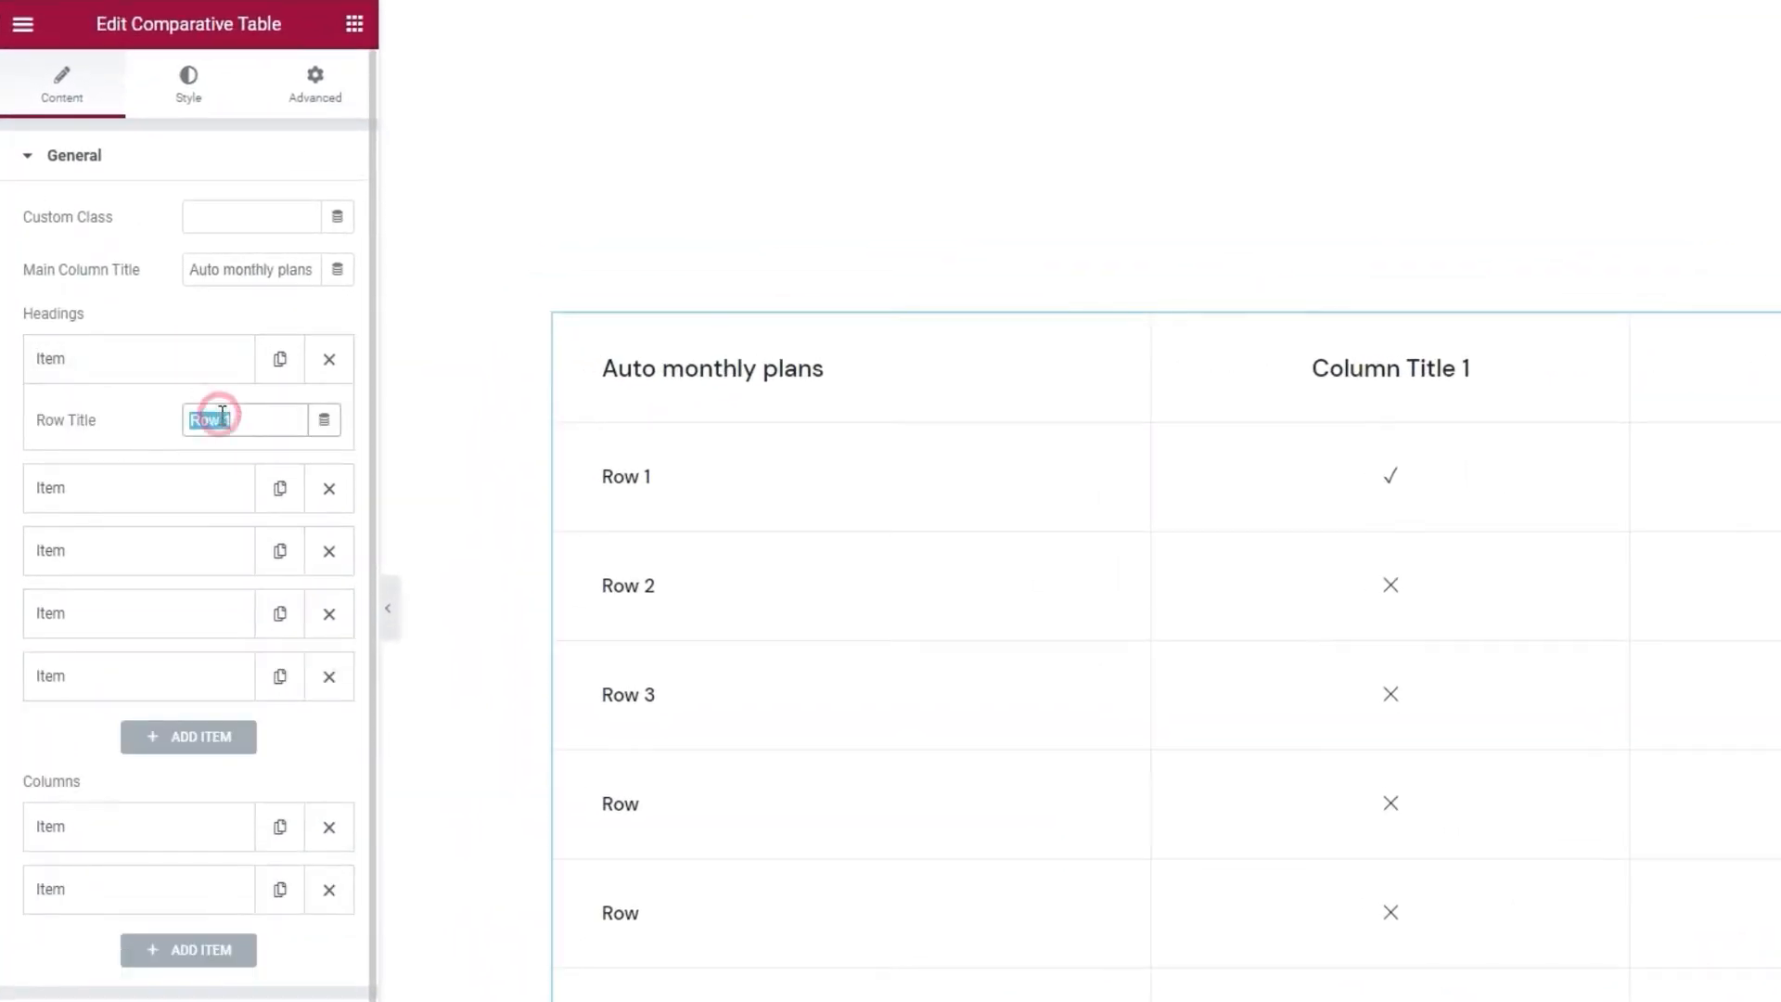
text(Data Export Services)
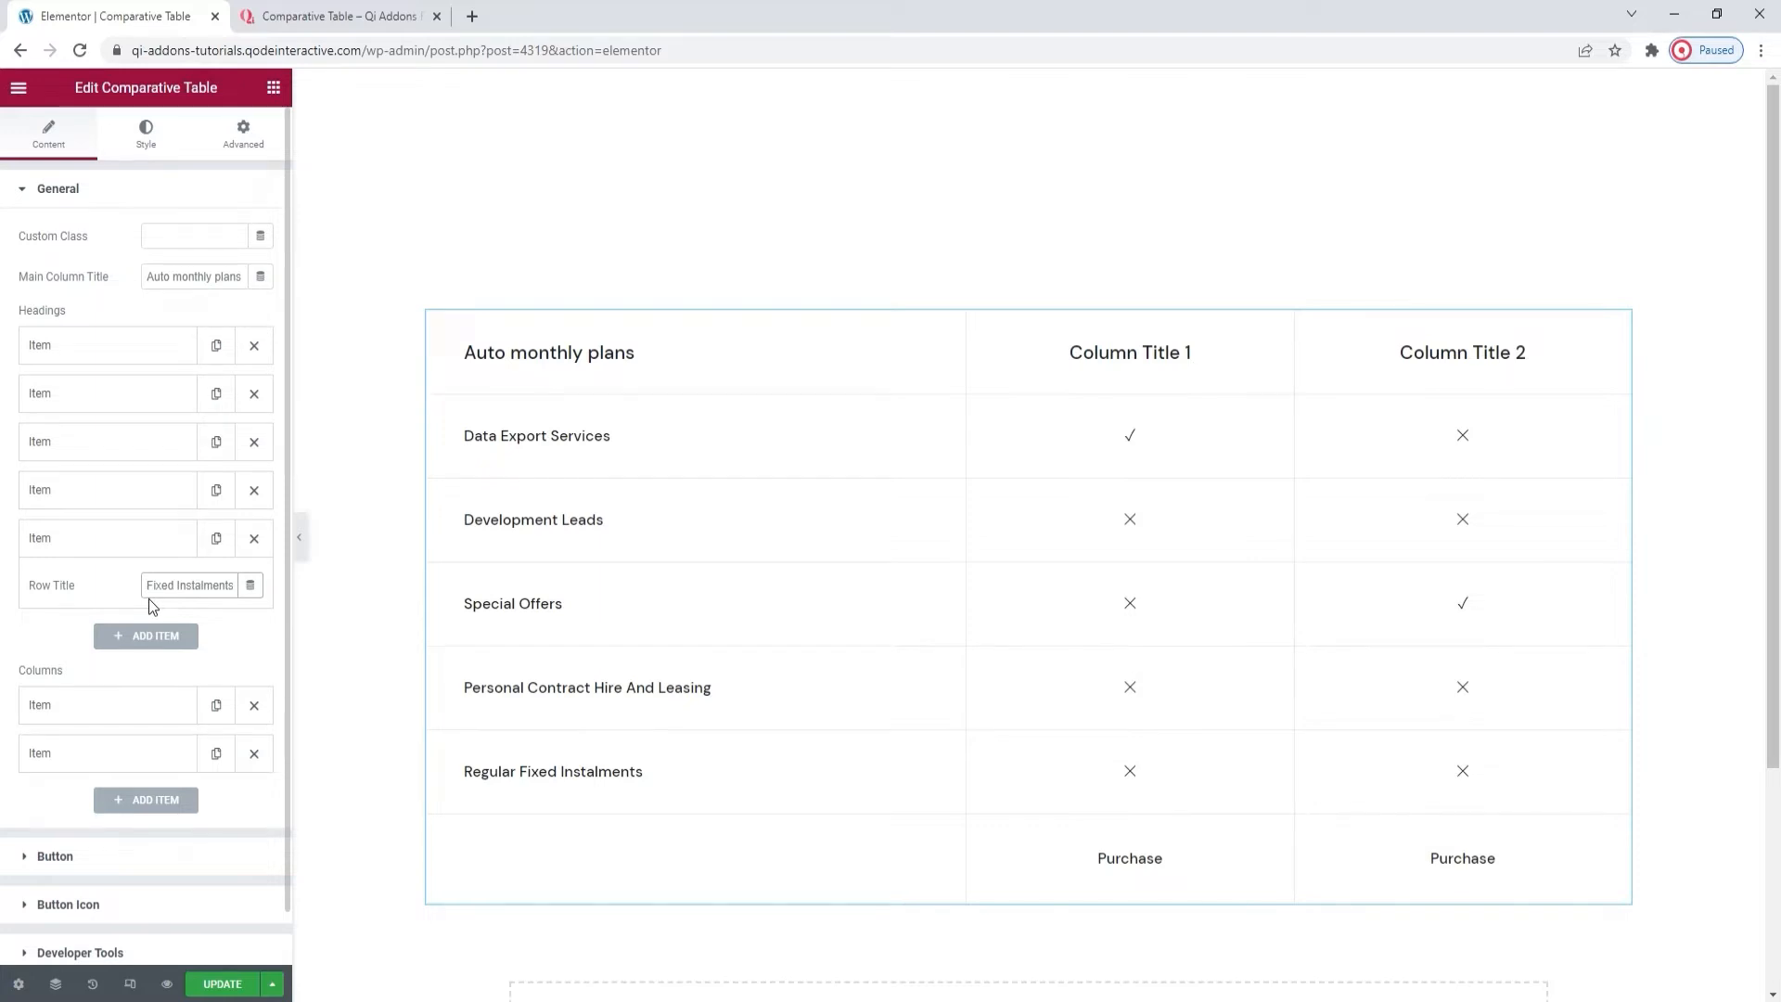
click(127, 542)
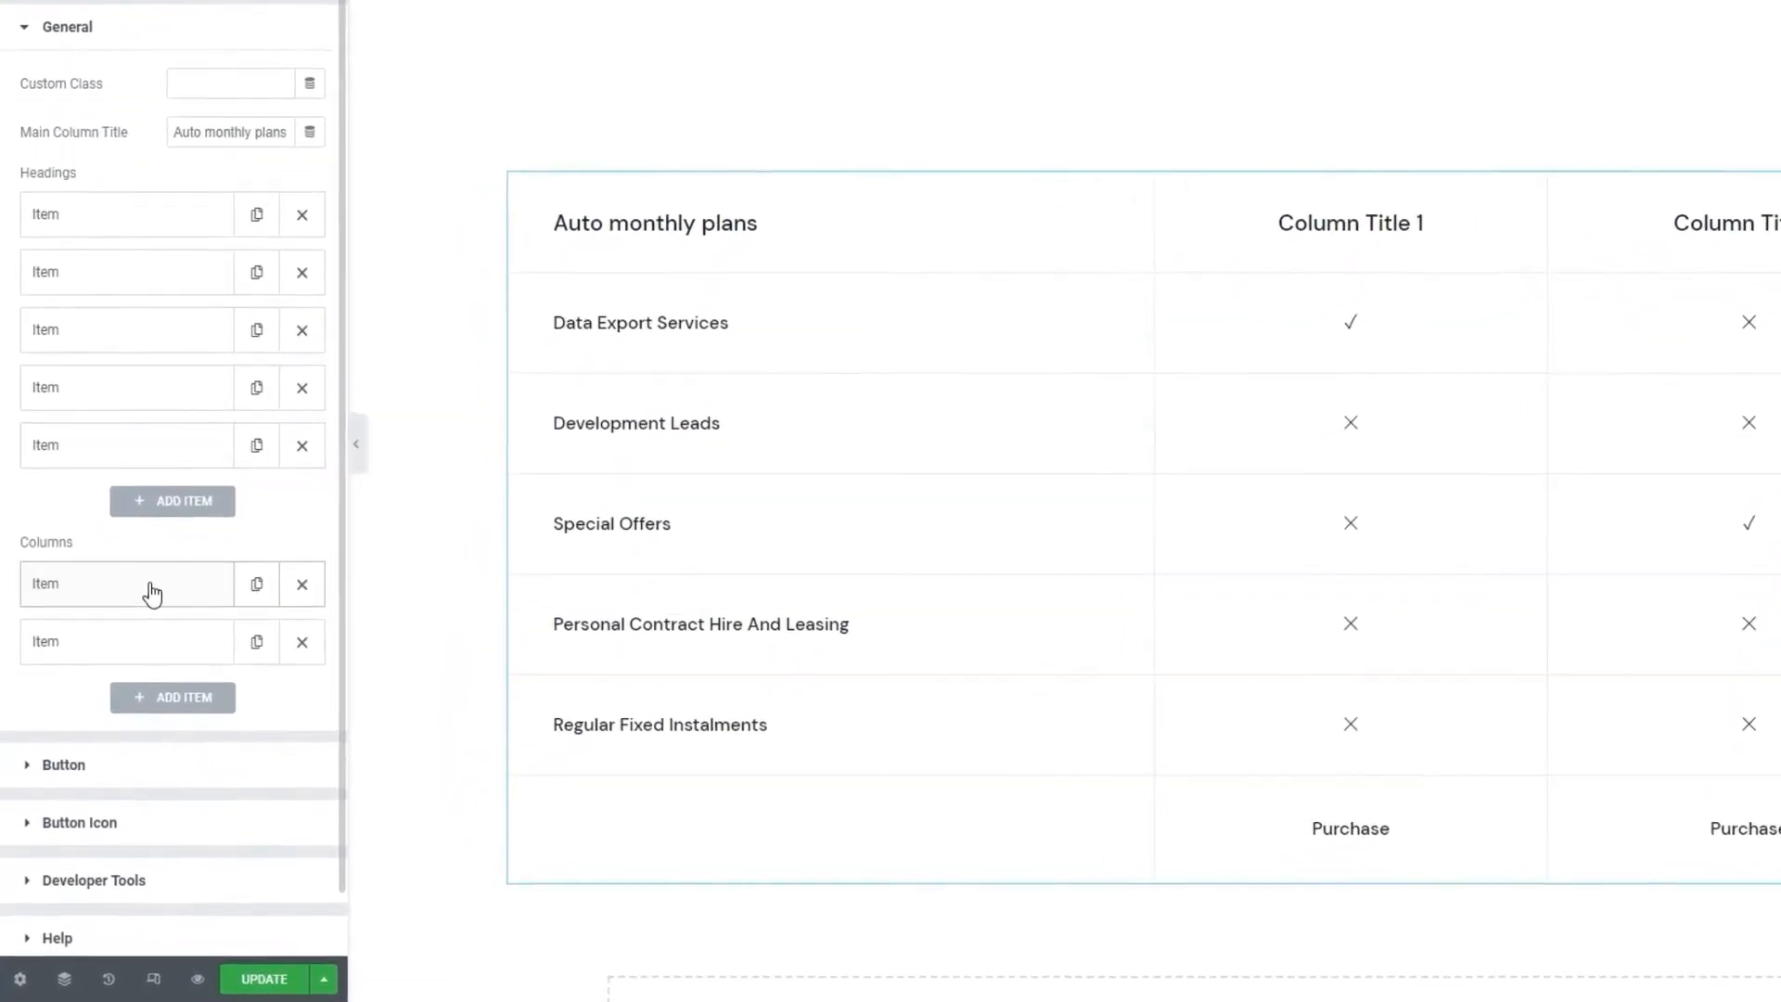
Set the title of the first comparison column to "Silver".
click(153, 585)
scroll(152, 587, down, 1)
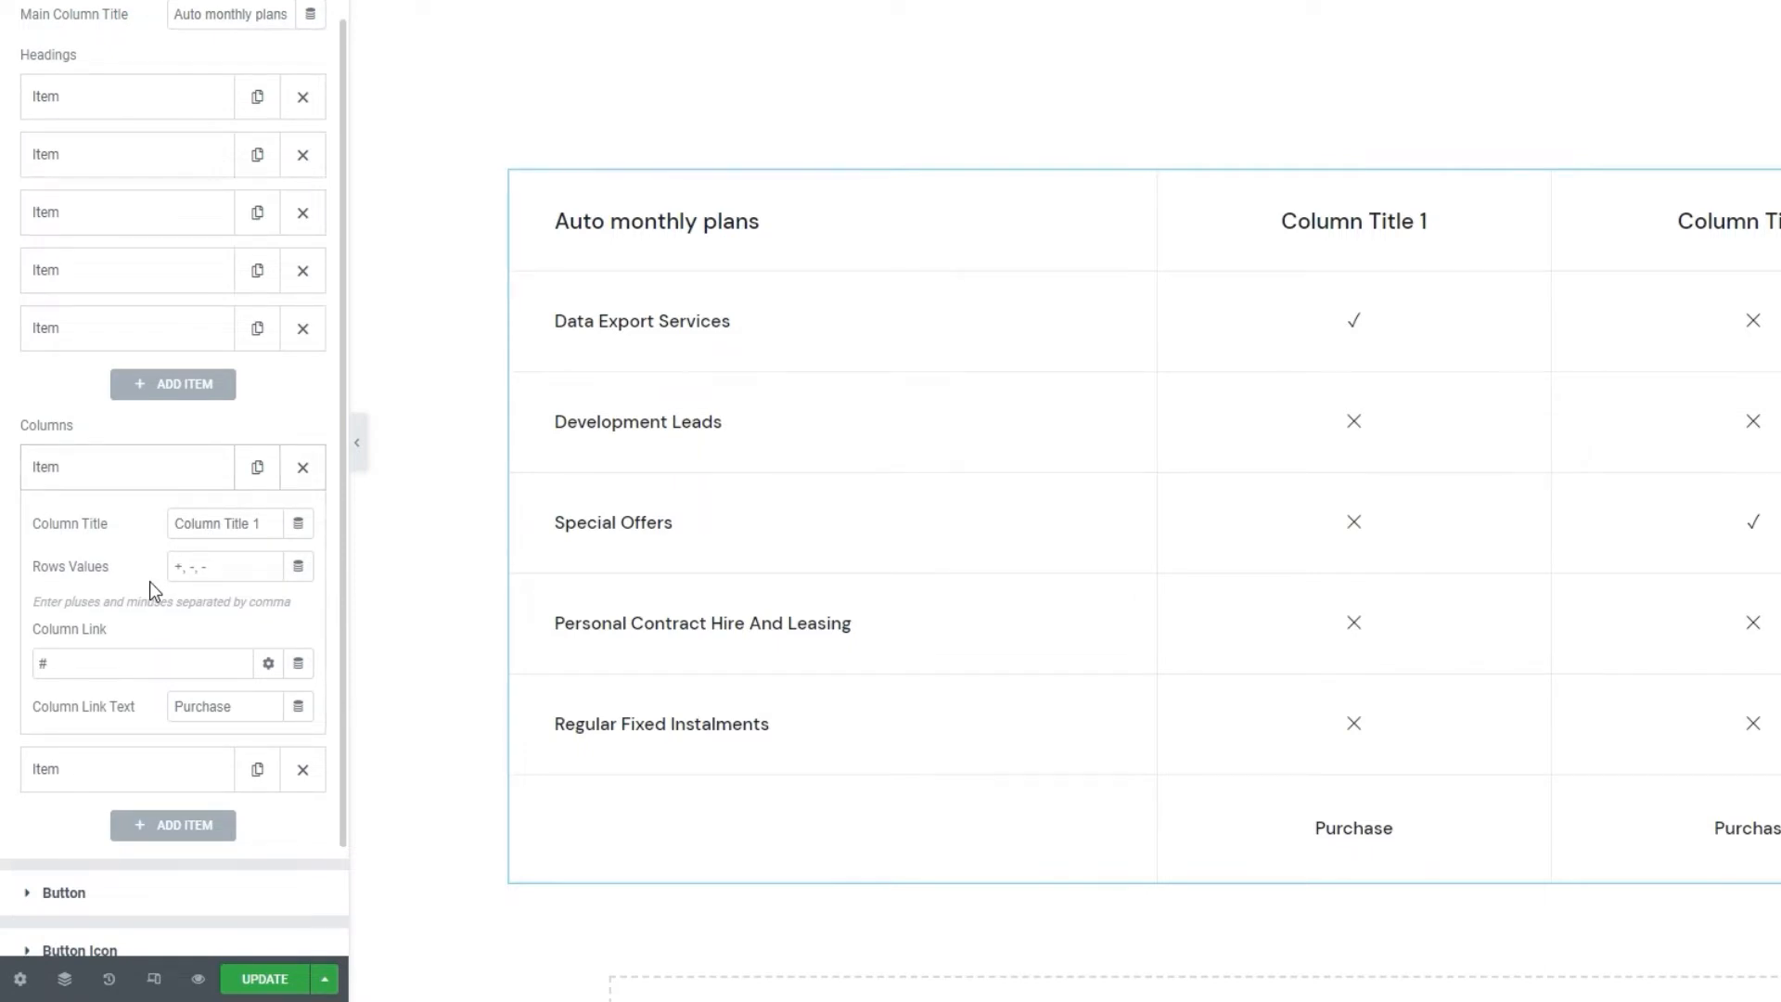
scroll(148, 581, down, 1)
double_click(256, 409)
key(ctrl+a)
text(Silver)
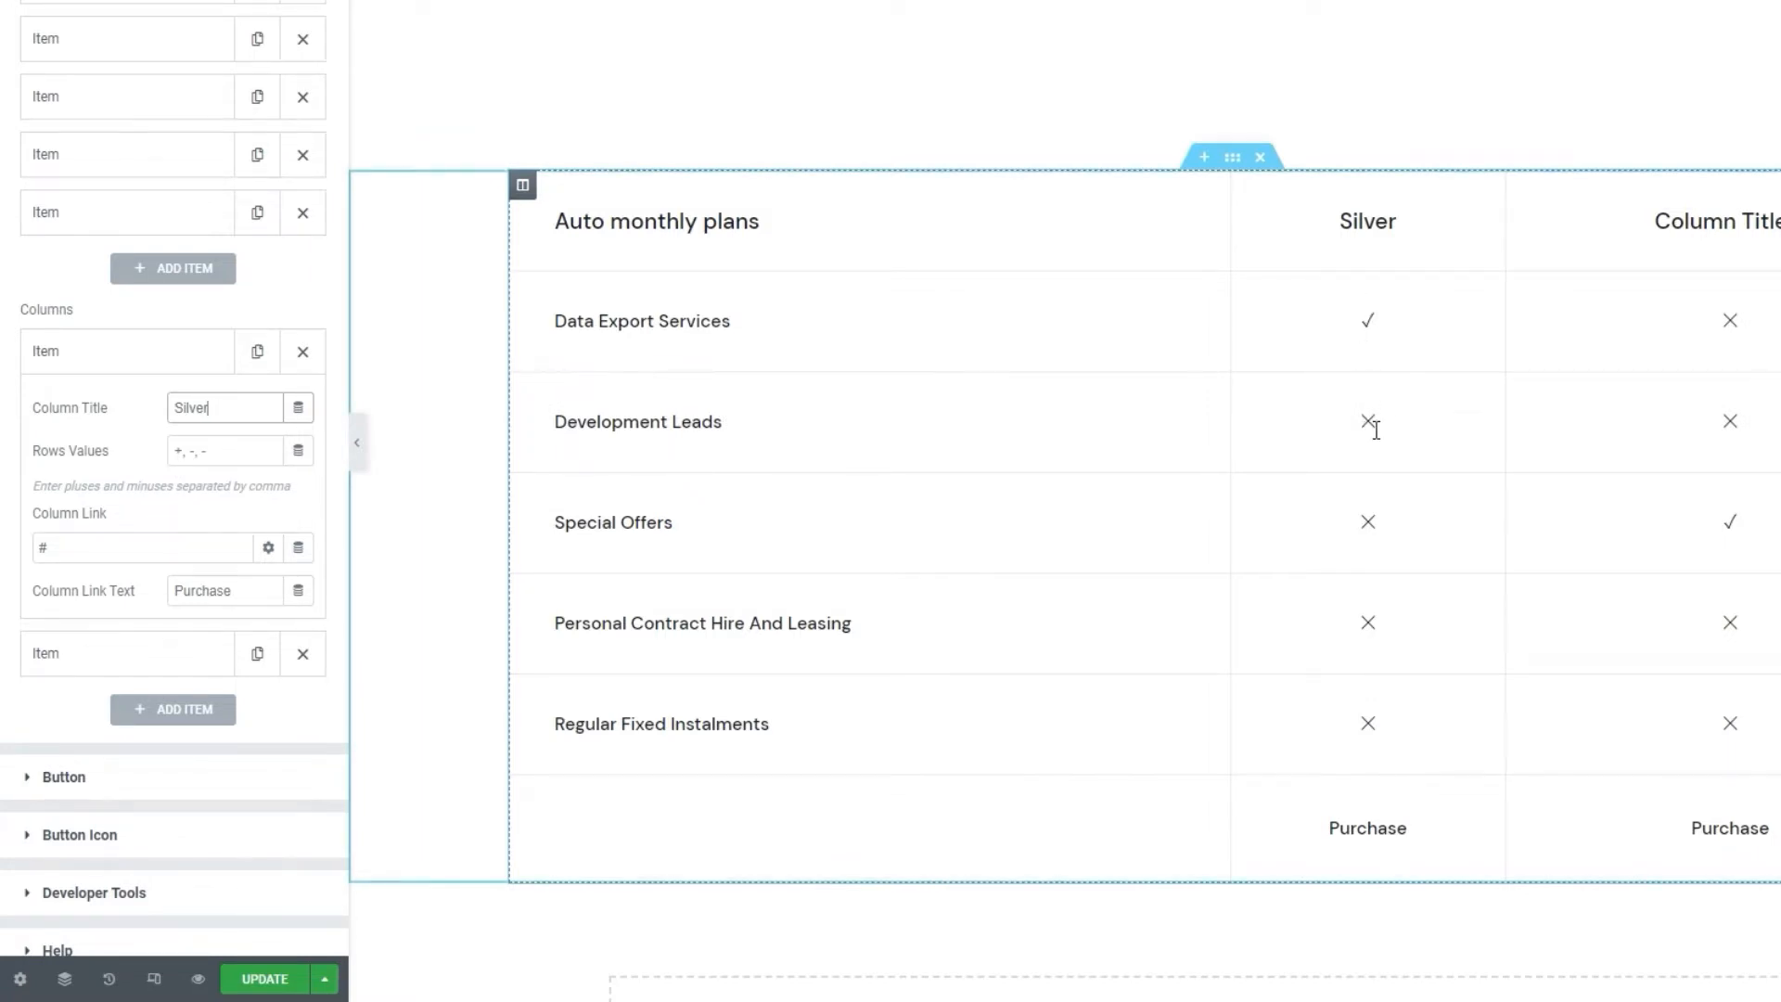
Set the Silver column's row values to minus, minus, plus, plus, minus, separated by commas.
click(181, 452)
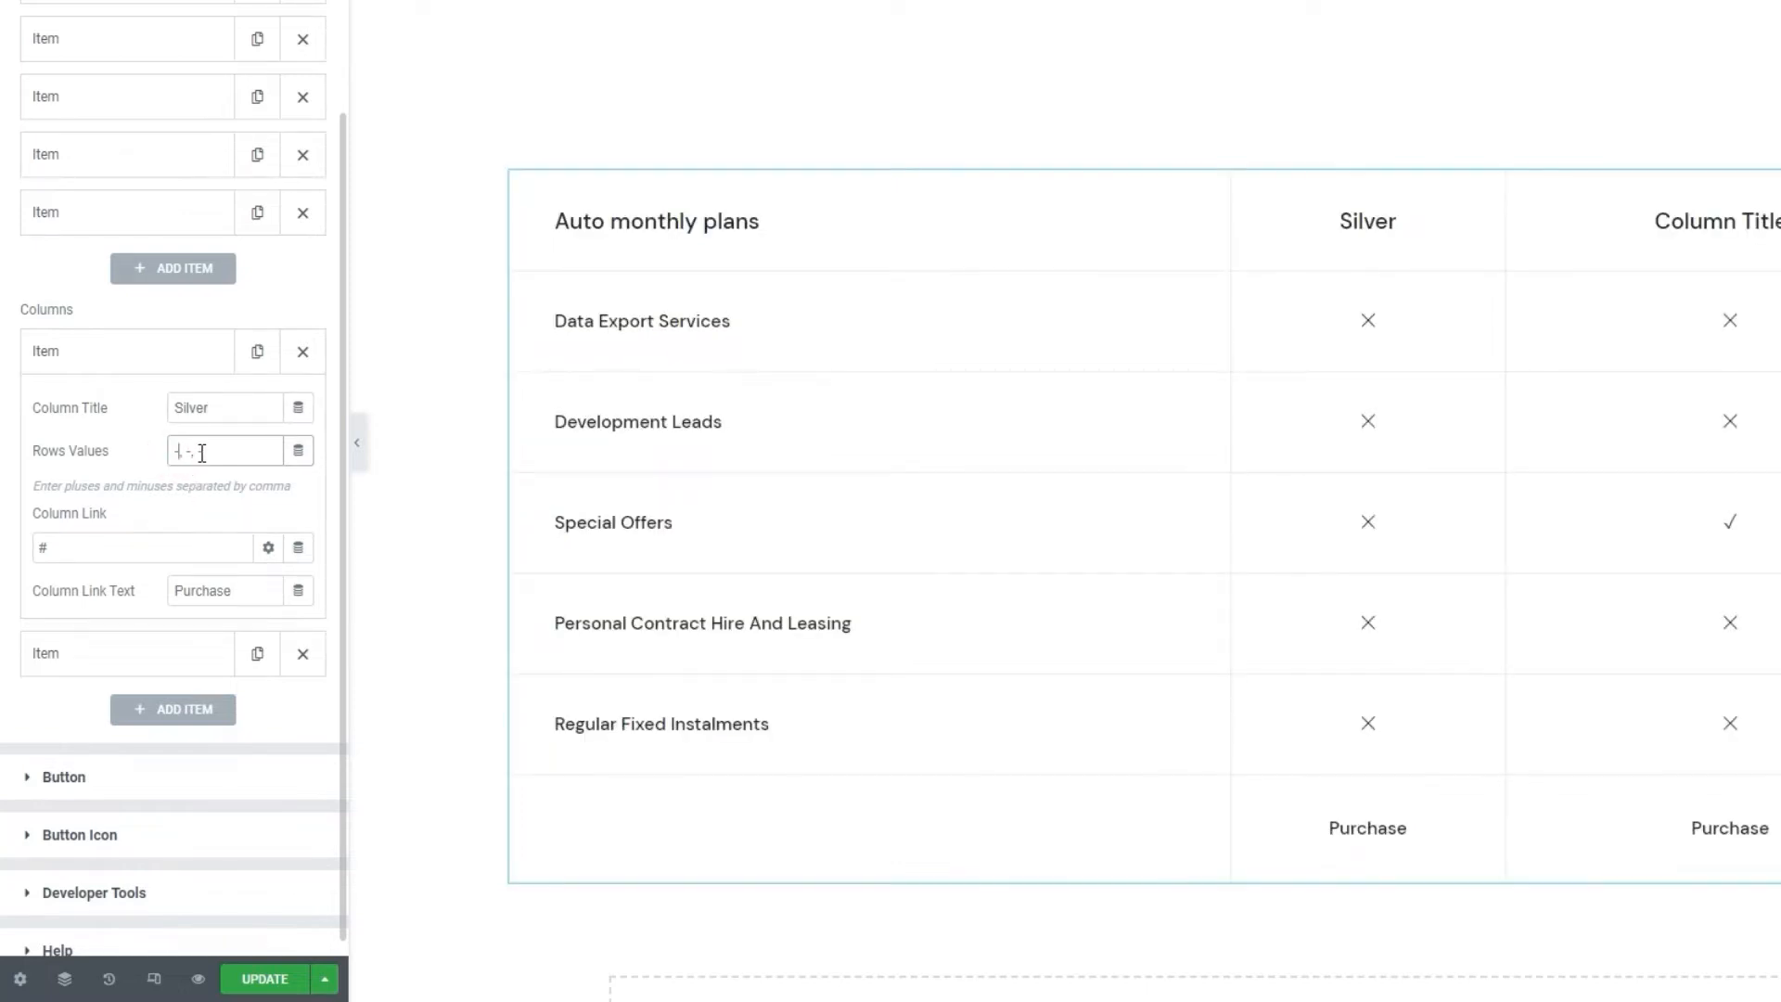
click(202, 451)
key(BackSpace)
text(+)
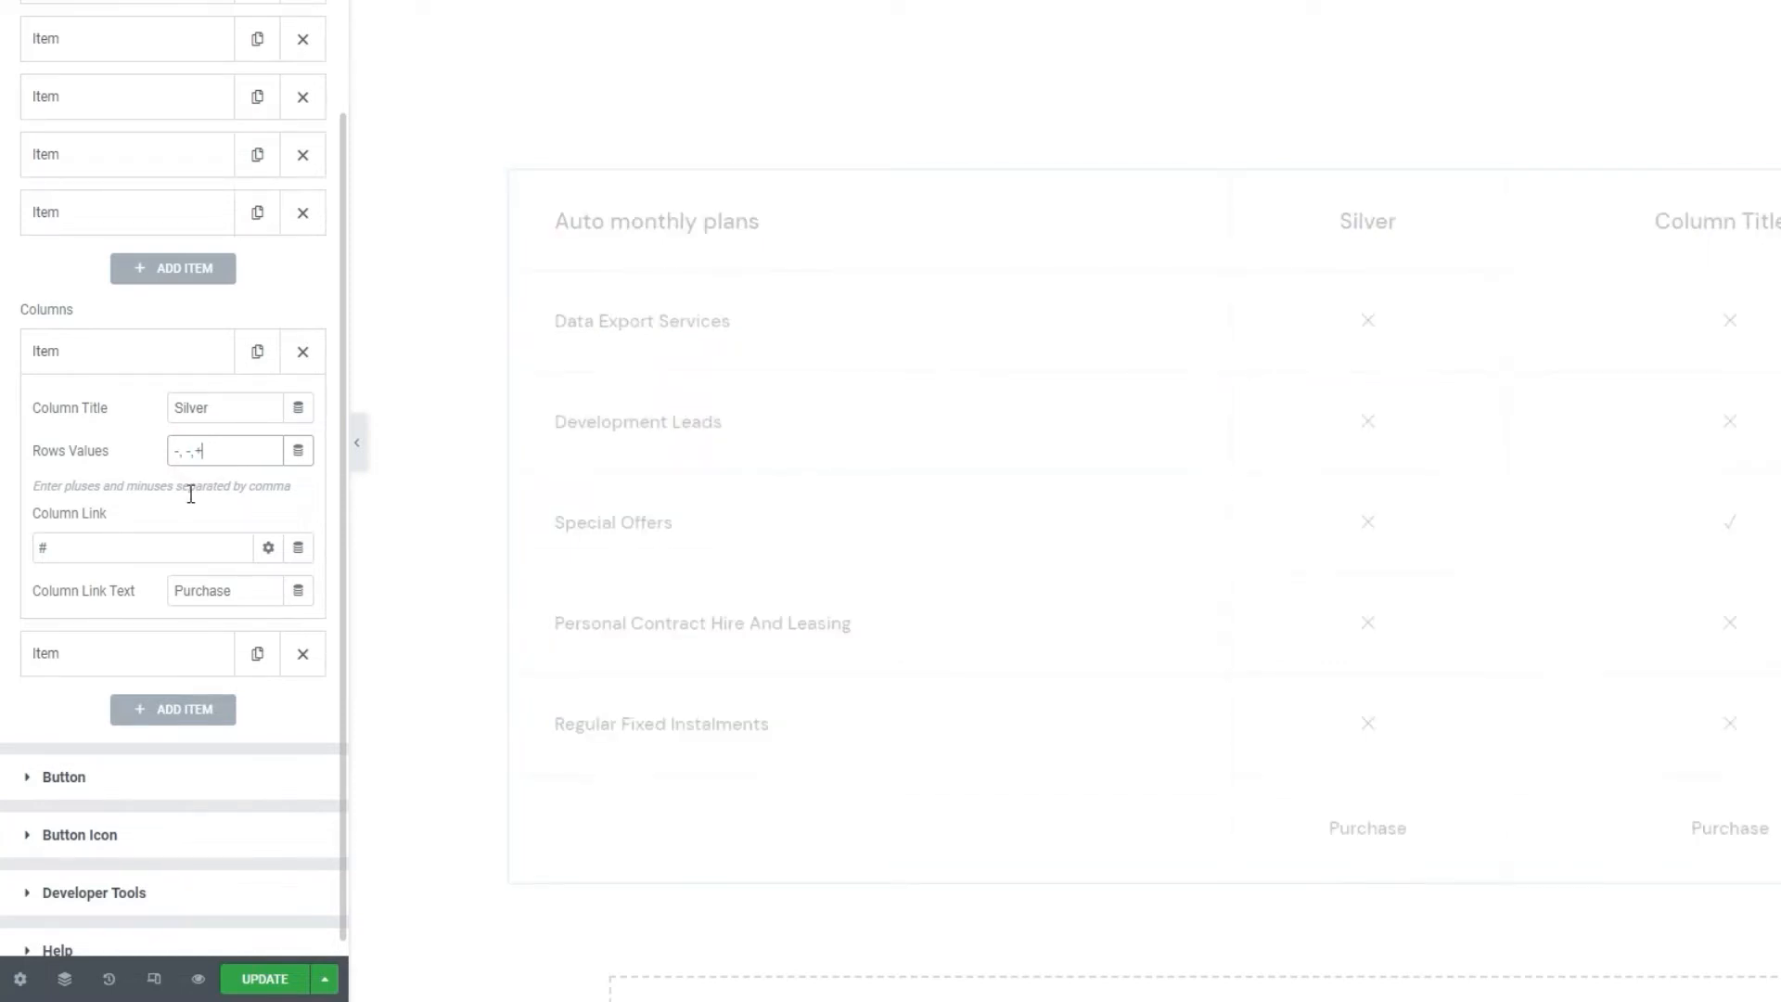
text(,+)
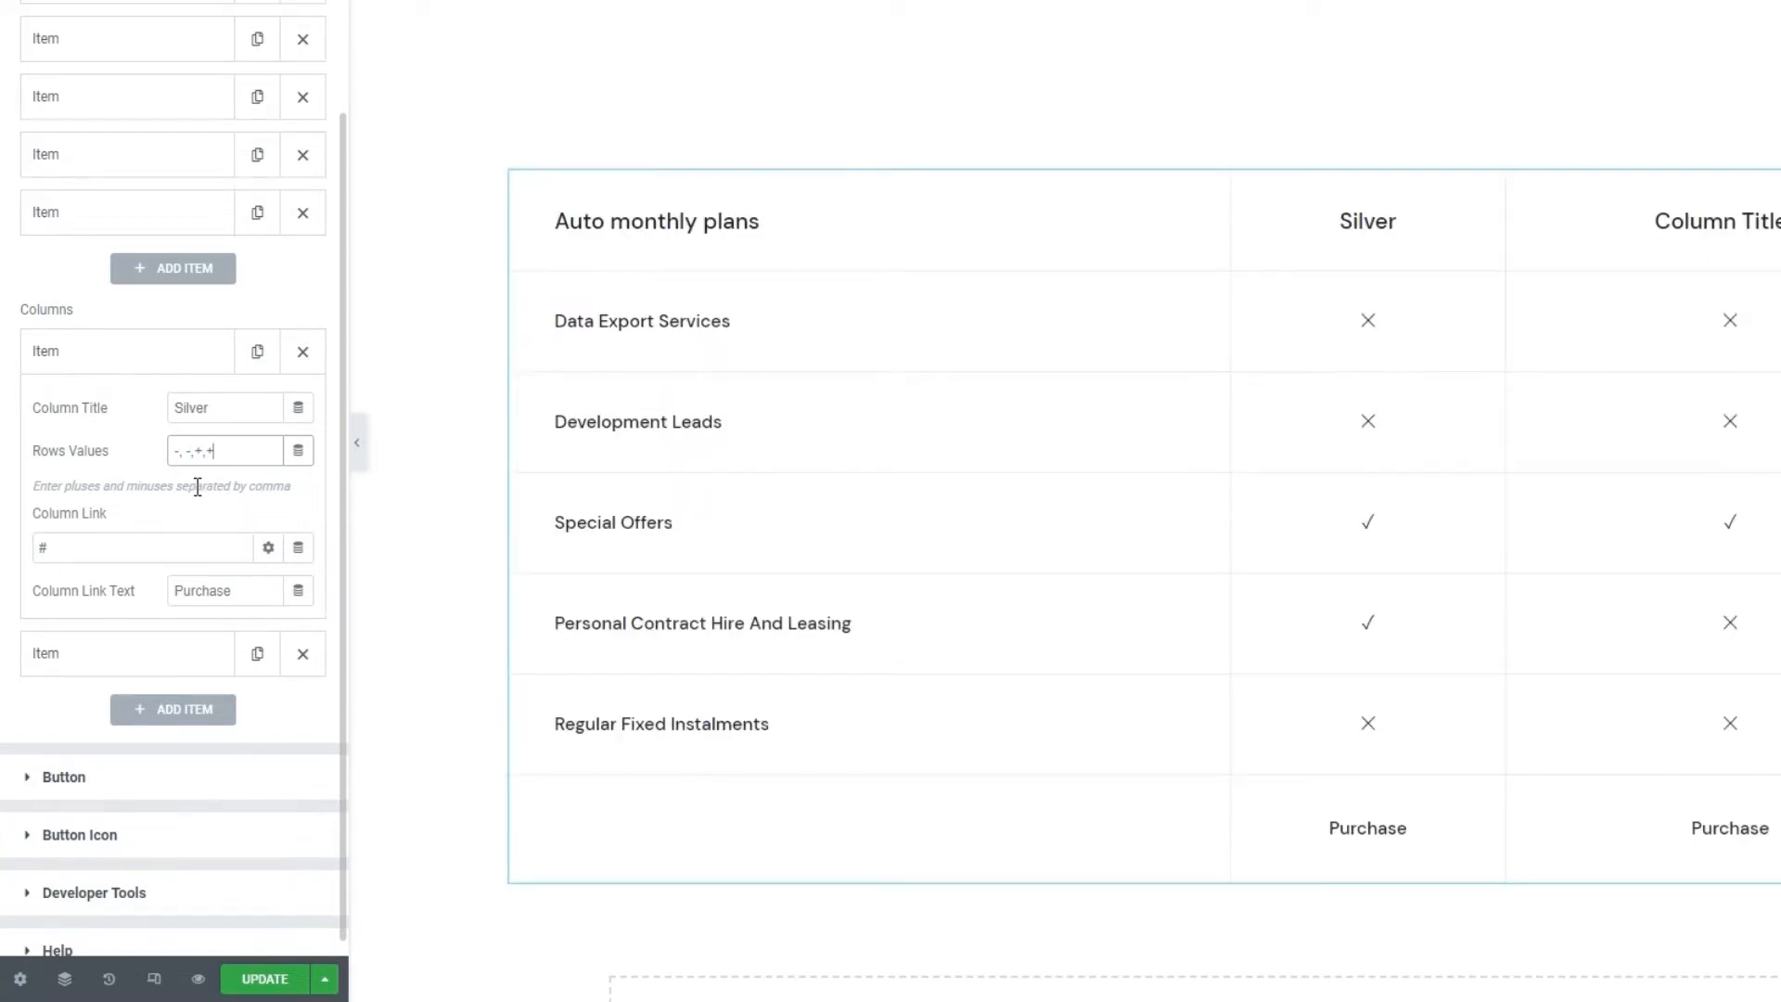
text(,-)
key(BackSpace)
text(-)
Examine the Silver column's link and link text settings.
click(74, 551)
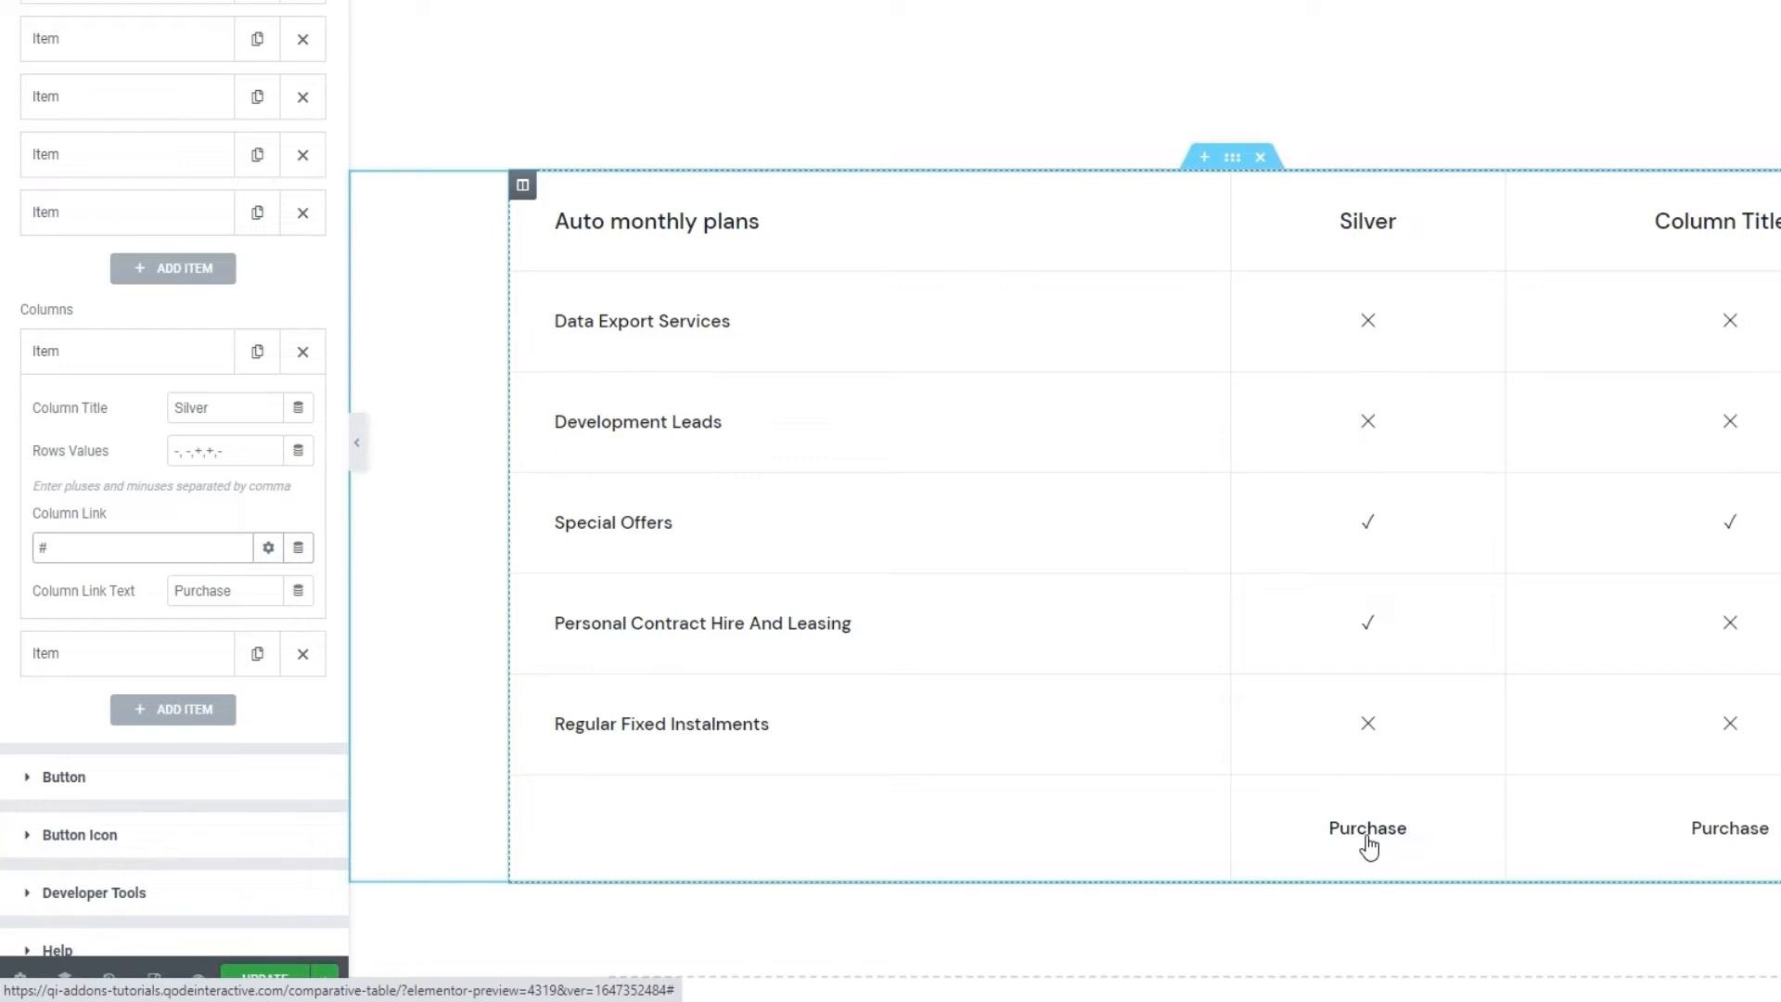
click(226, 594)
double_click(222, 593)
click(220, 594)
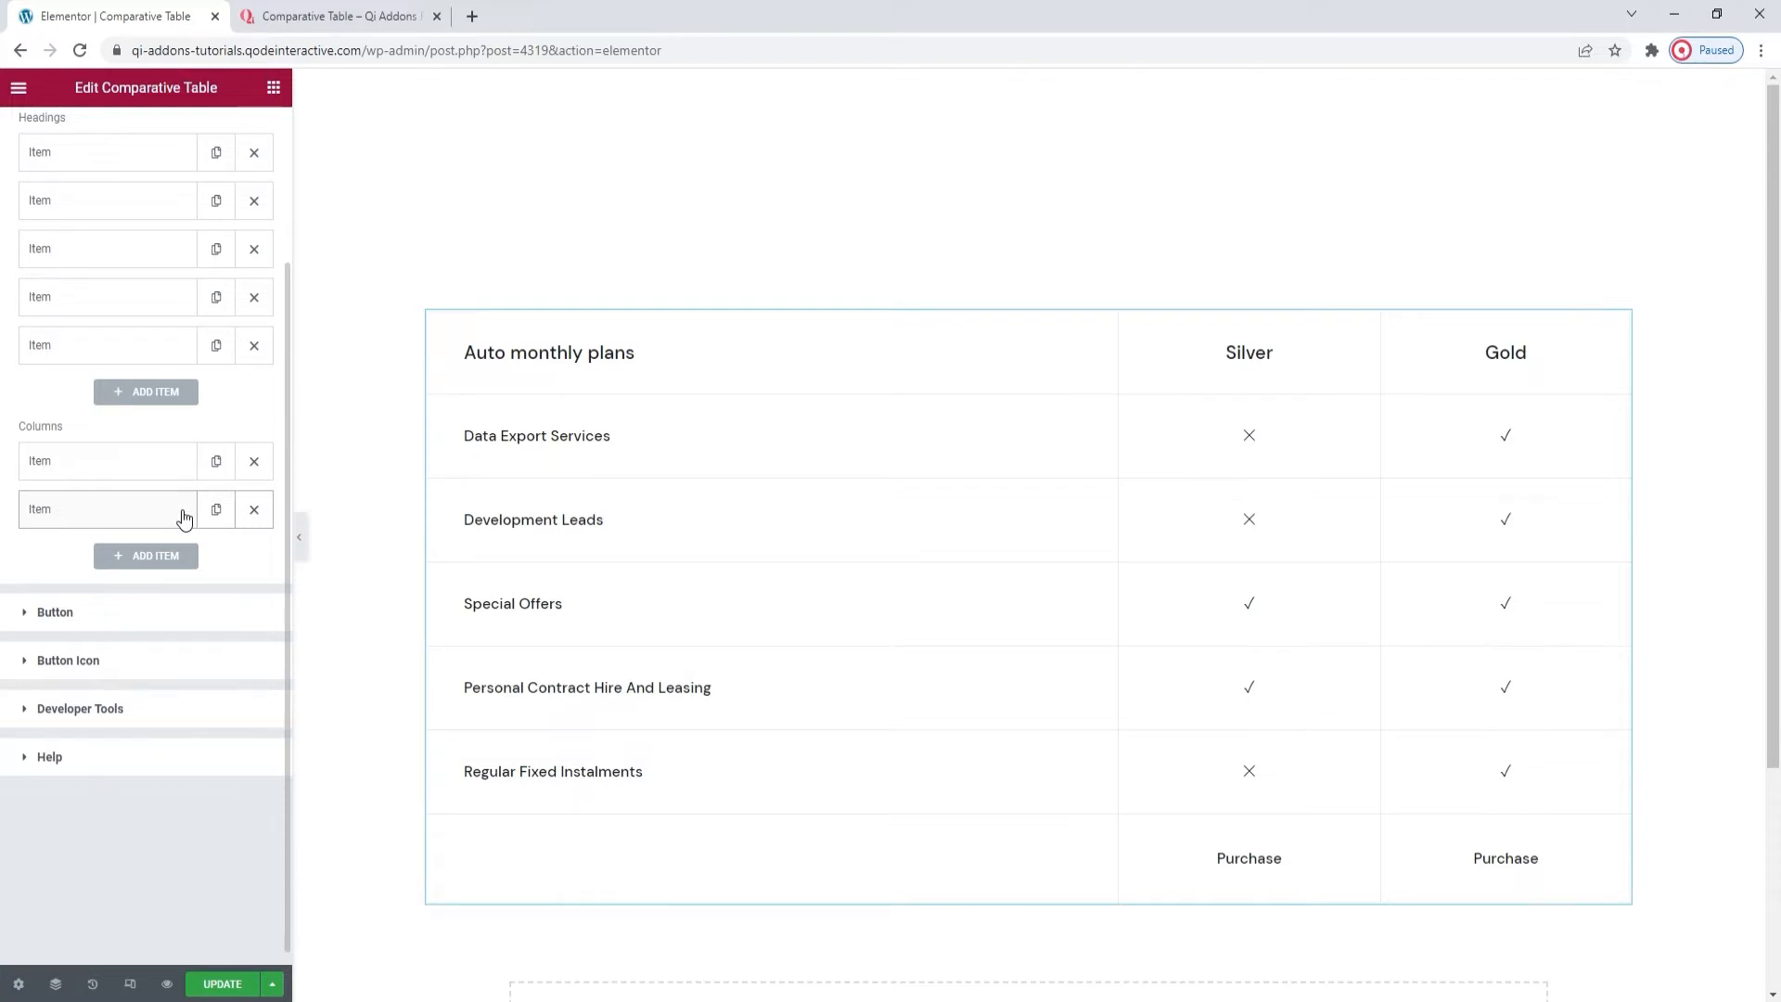
Enable the text underline for the table's buttons and open the button icon settings.
click(92, 617)
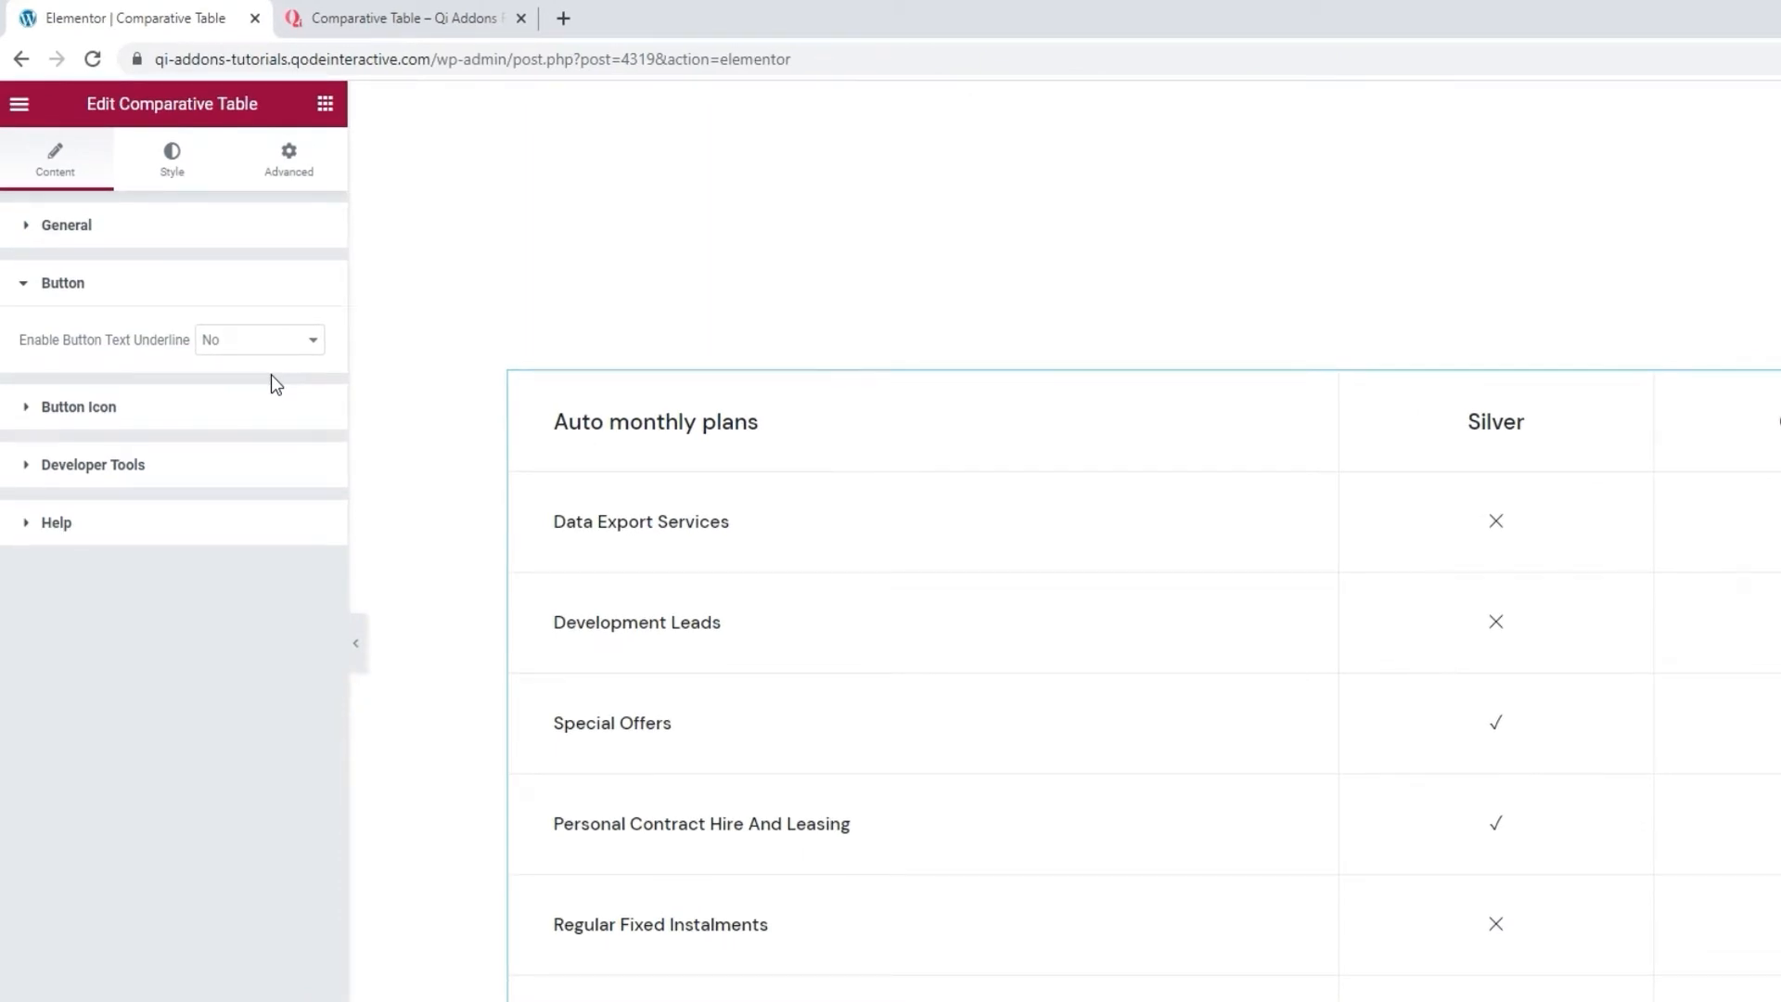
click(278, 340)
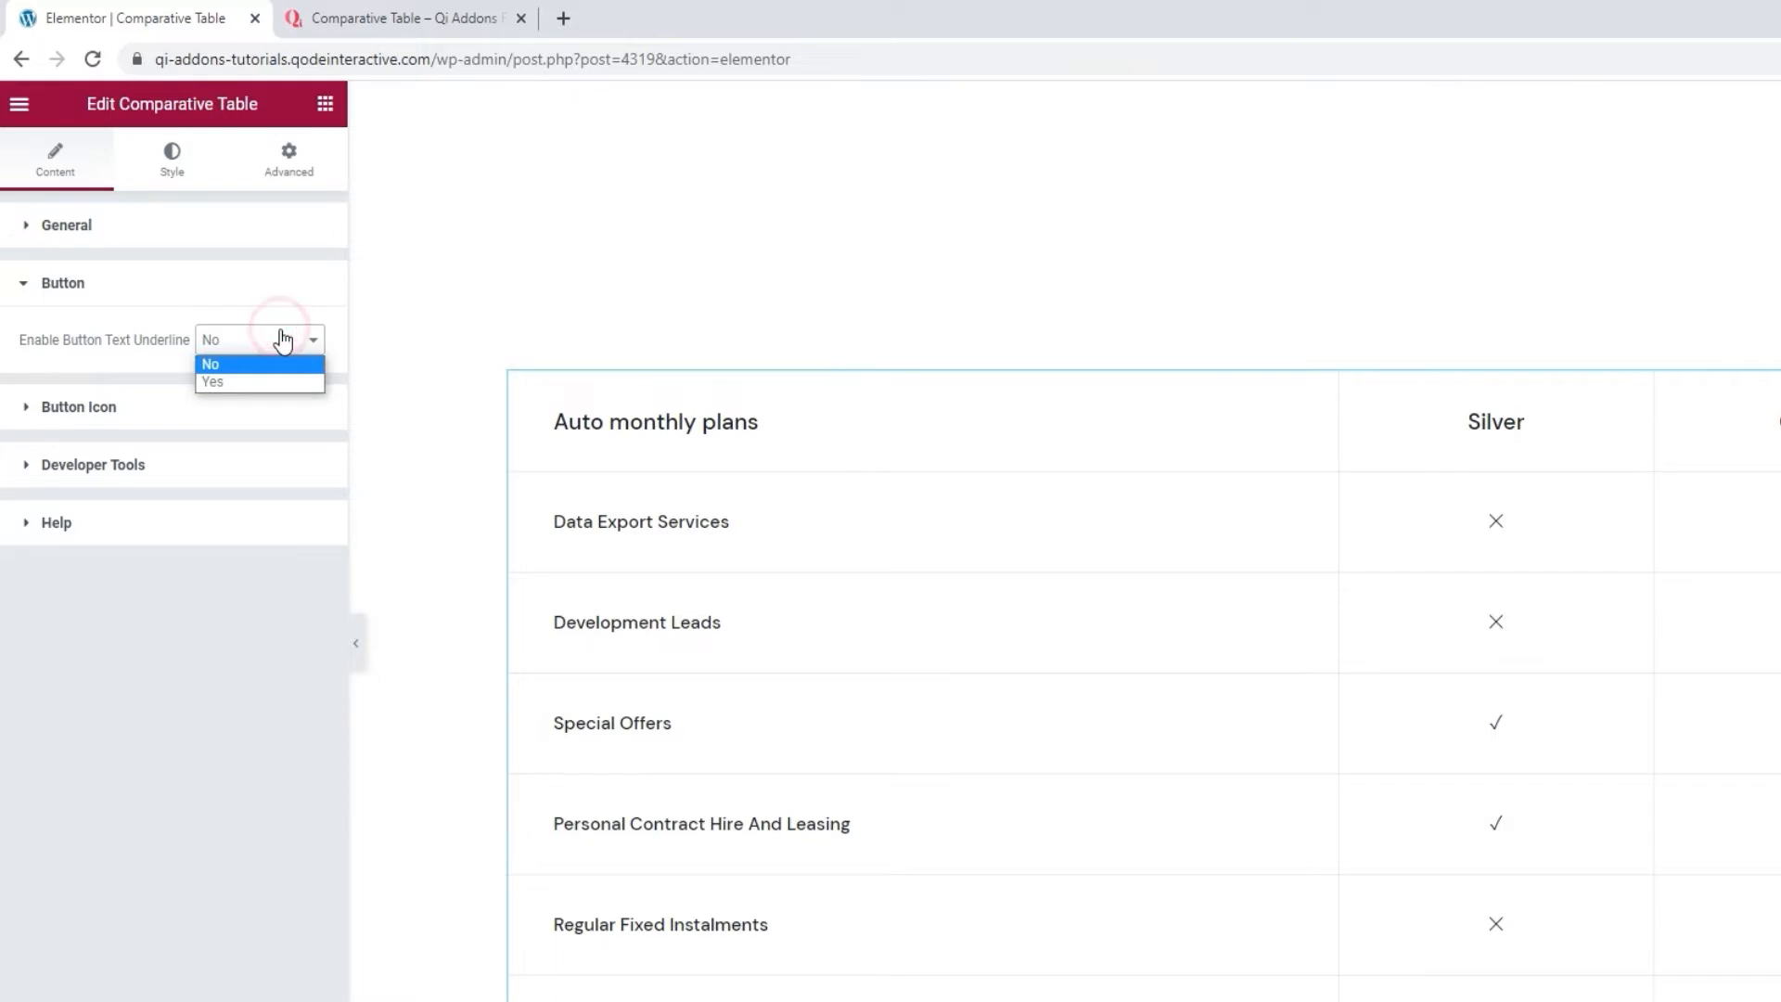
click(256, 385)
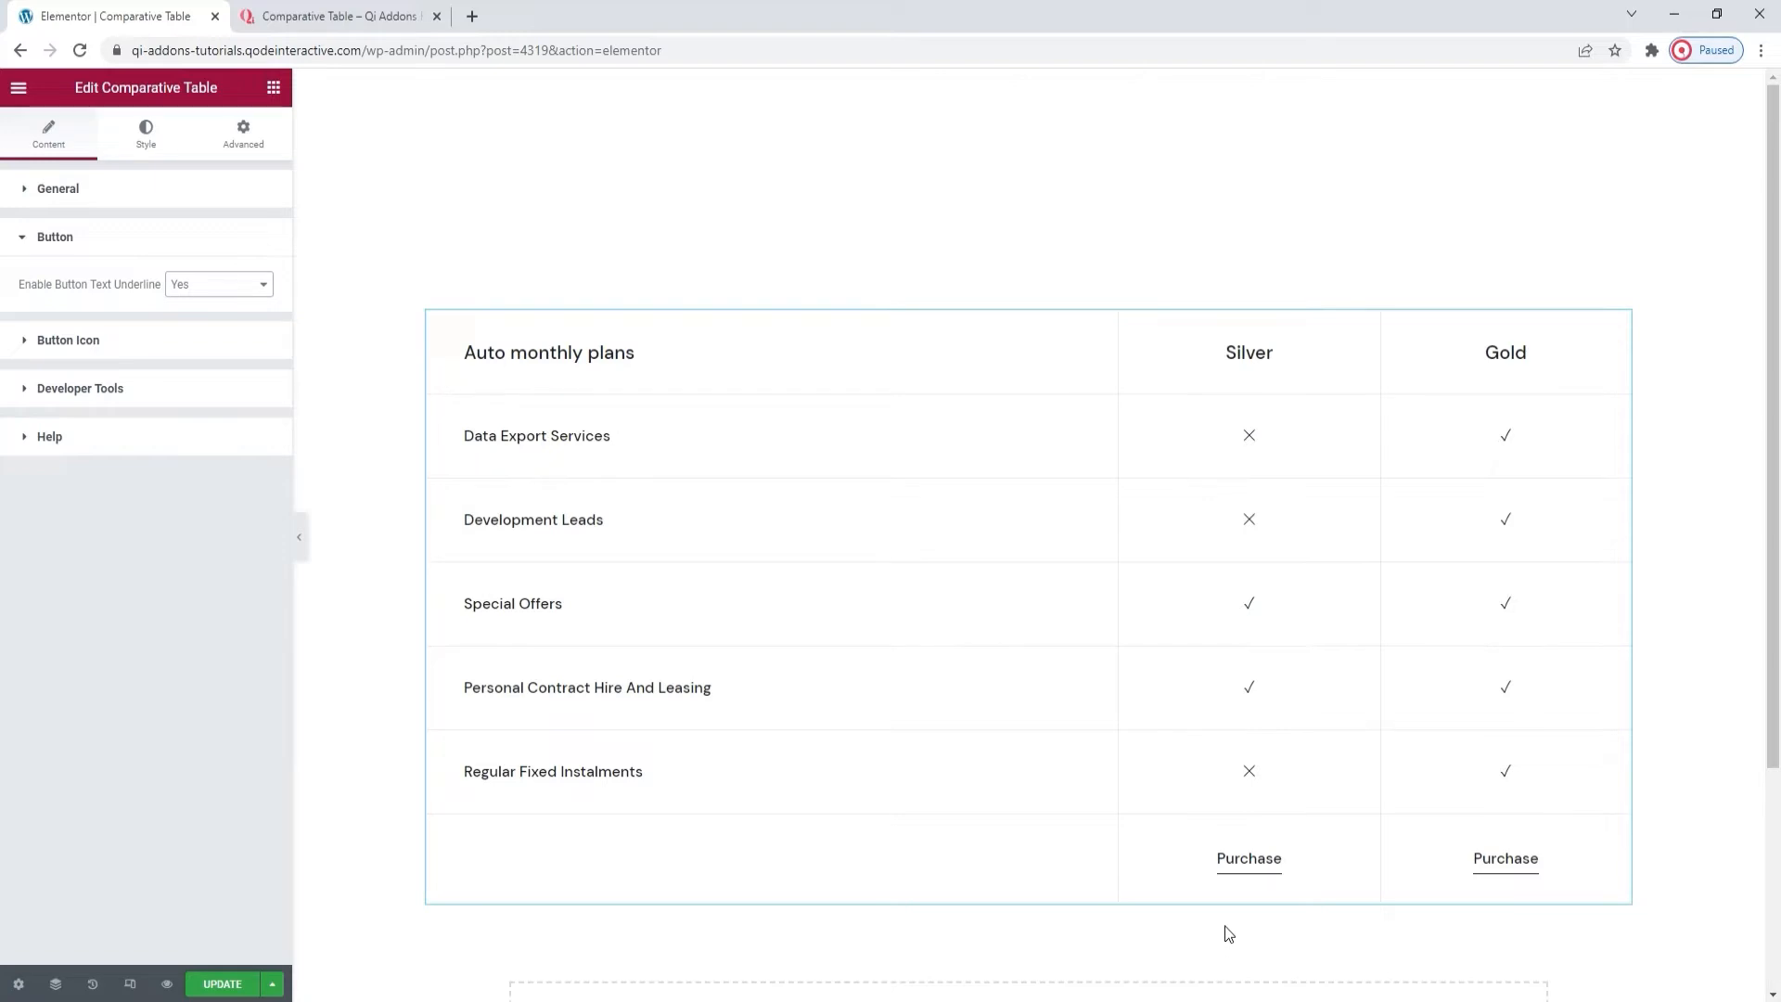
click(196, 352)
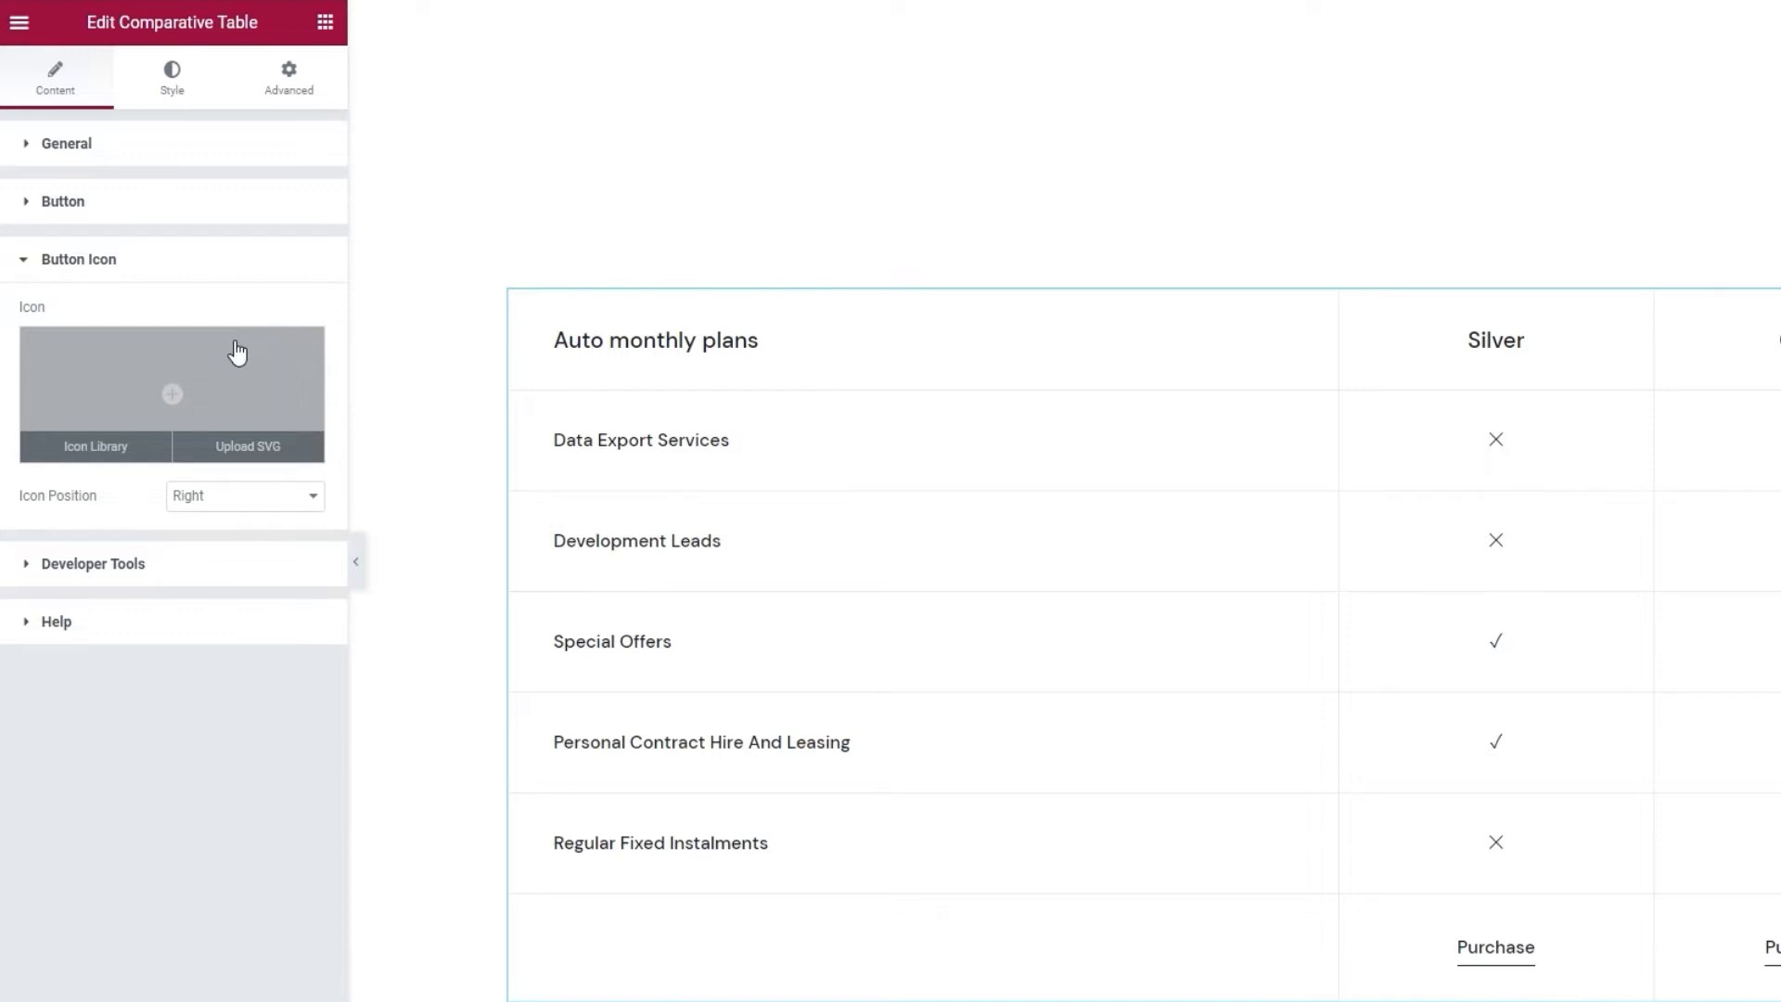
Preview the widget's shortcode snippet, hide it again, and view the widget's help links.
click(188, 562)
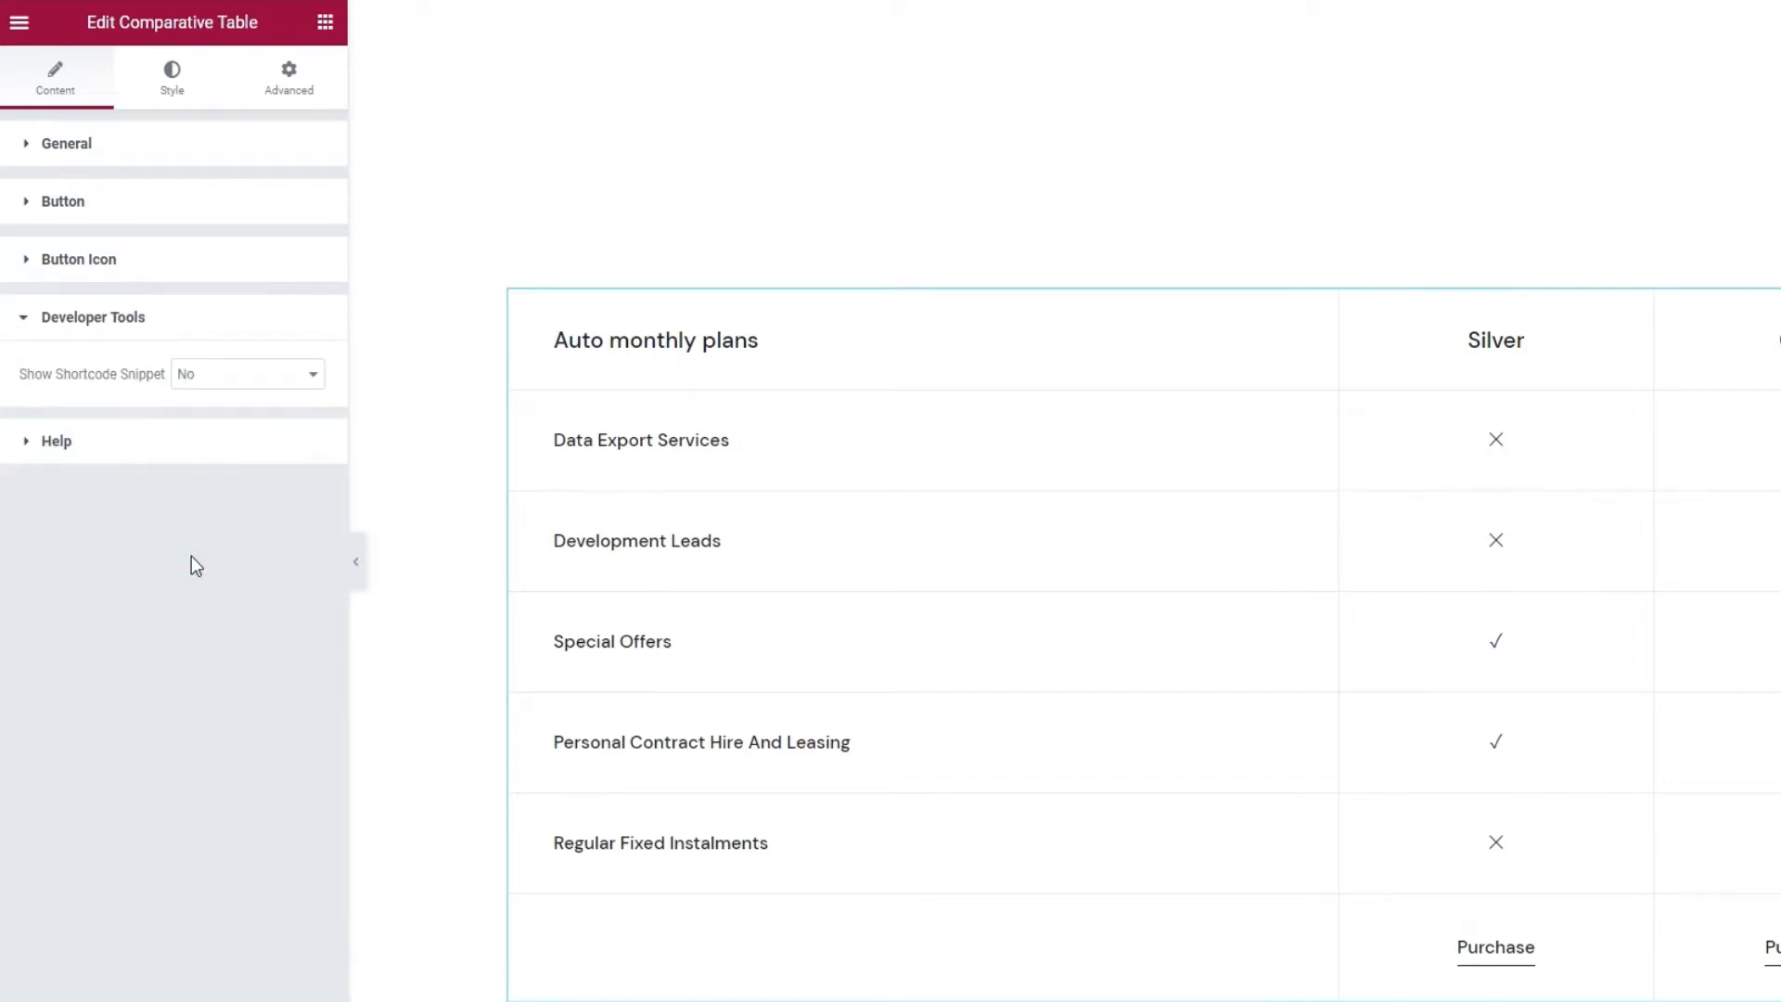
click(239, 374)
click(231, 416)
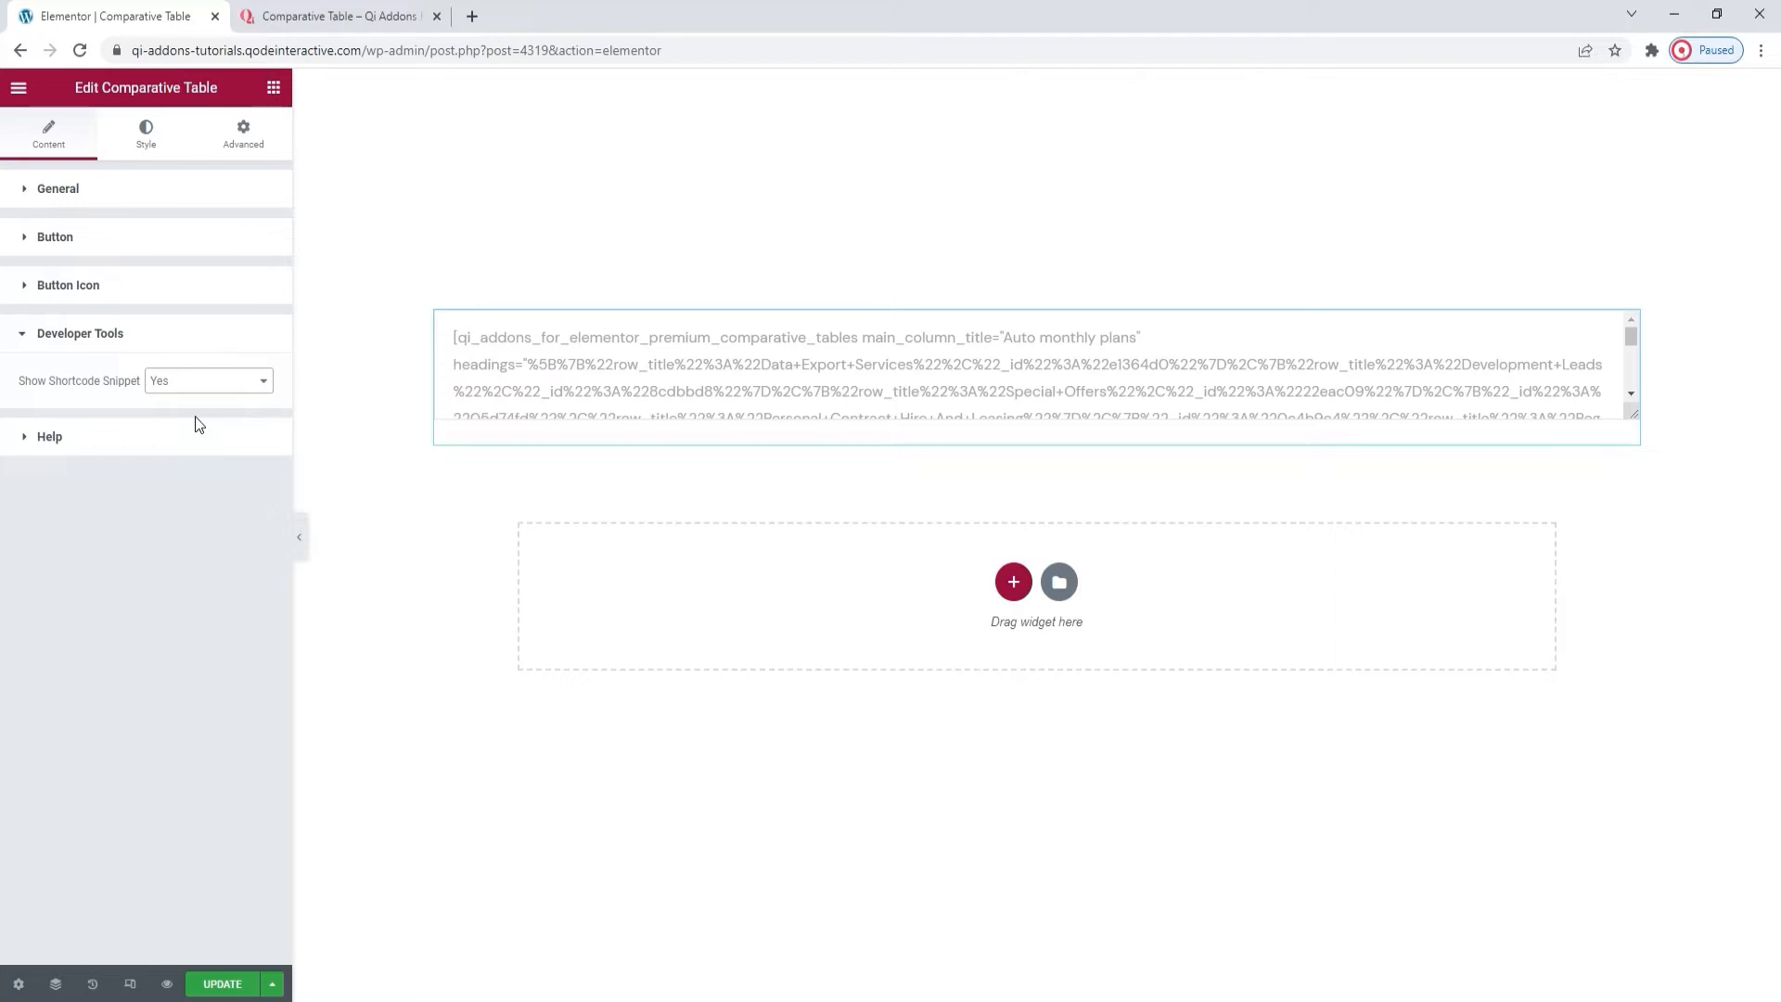
click(191, 382)
click(192, 401)
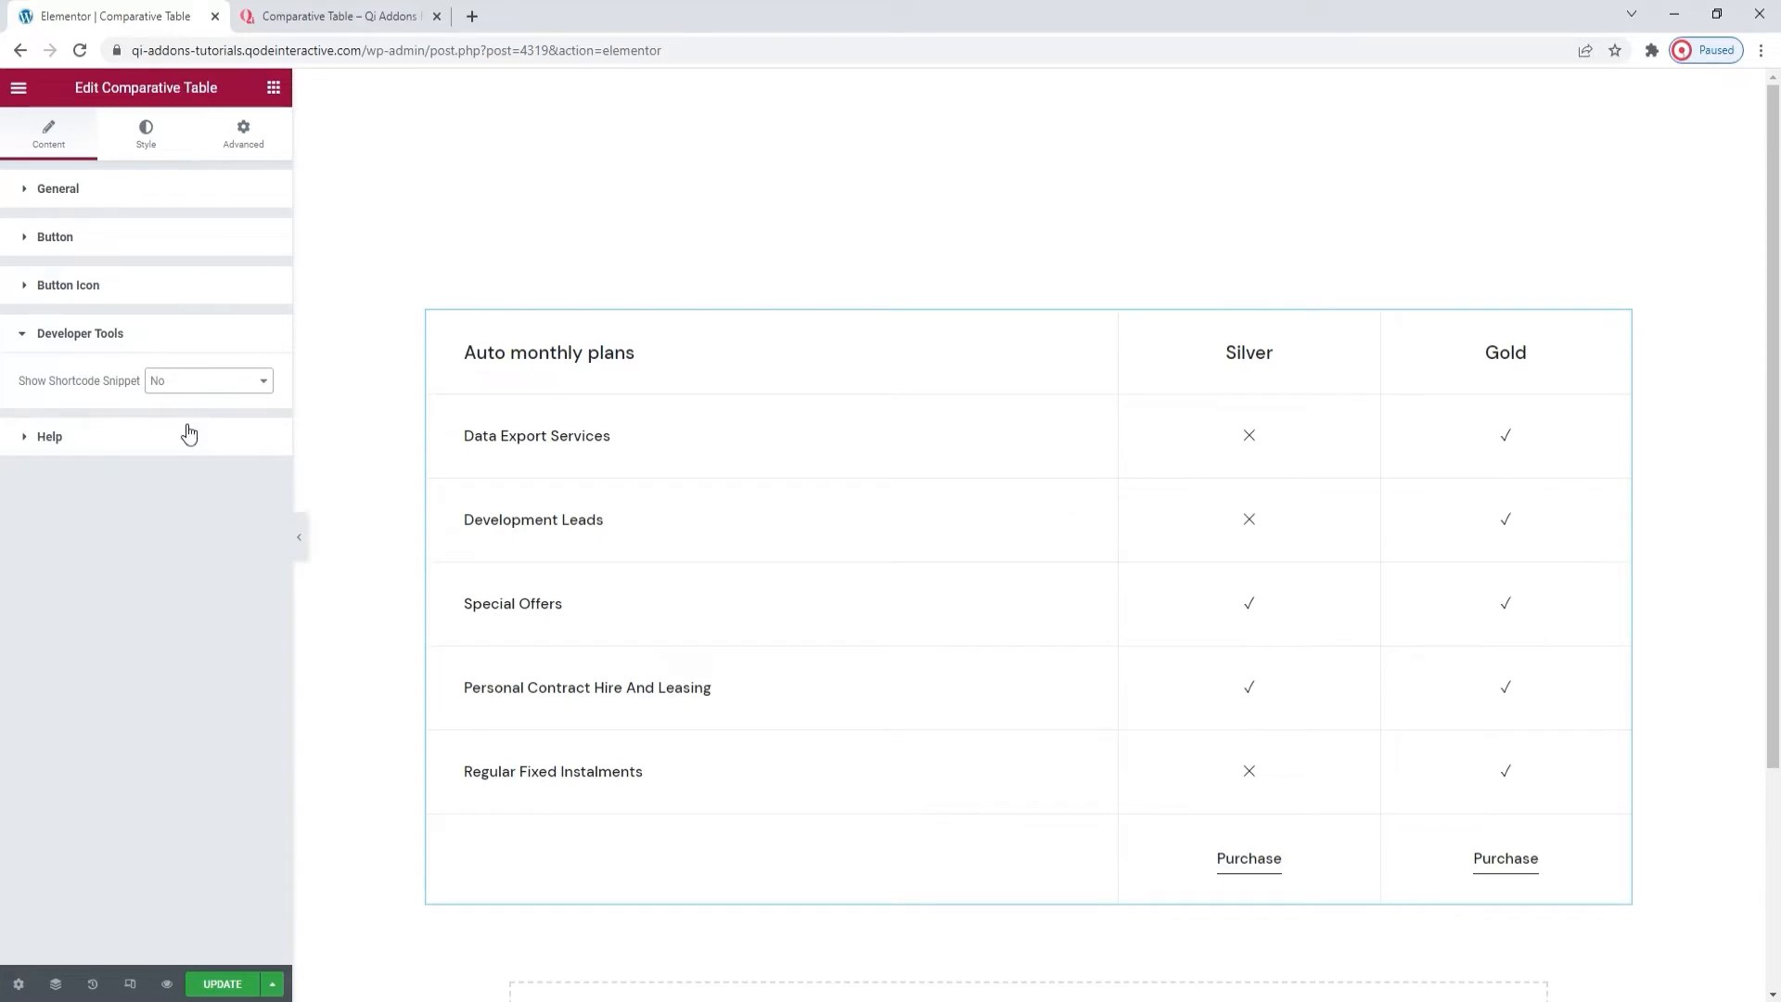
click(181, 436)
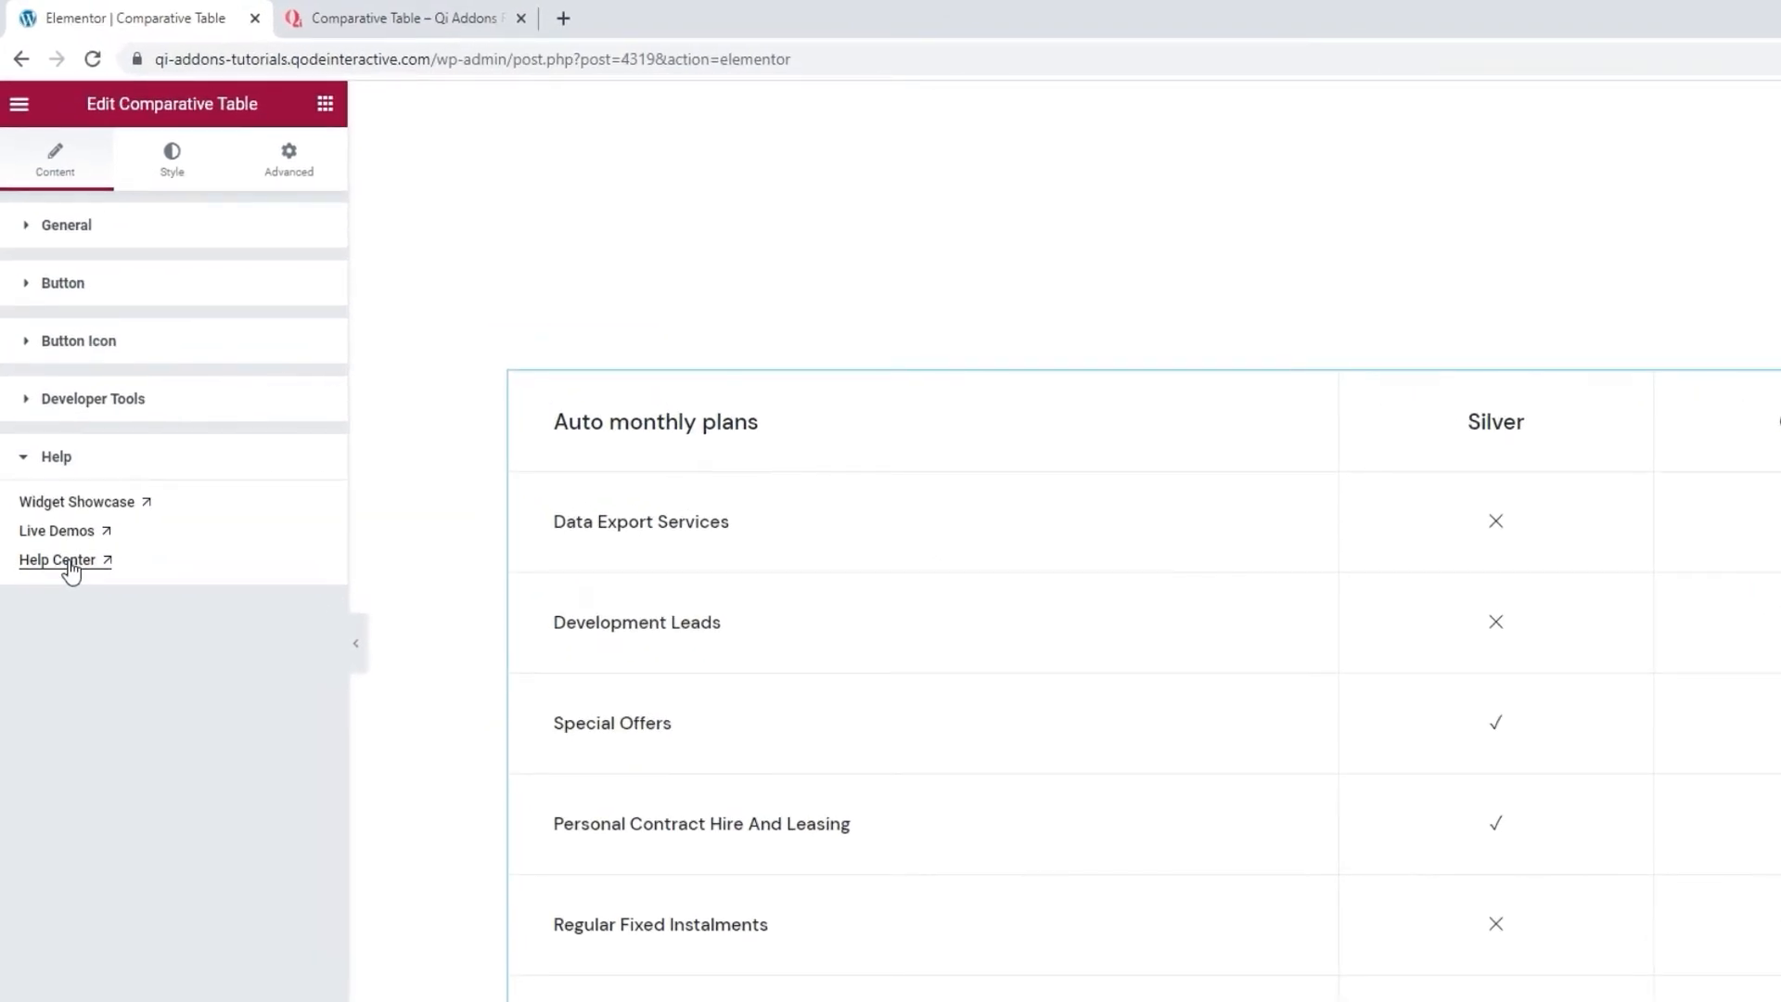
Set the comparative table's layout style to Fixed.
click(174, 177)
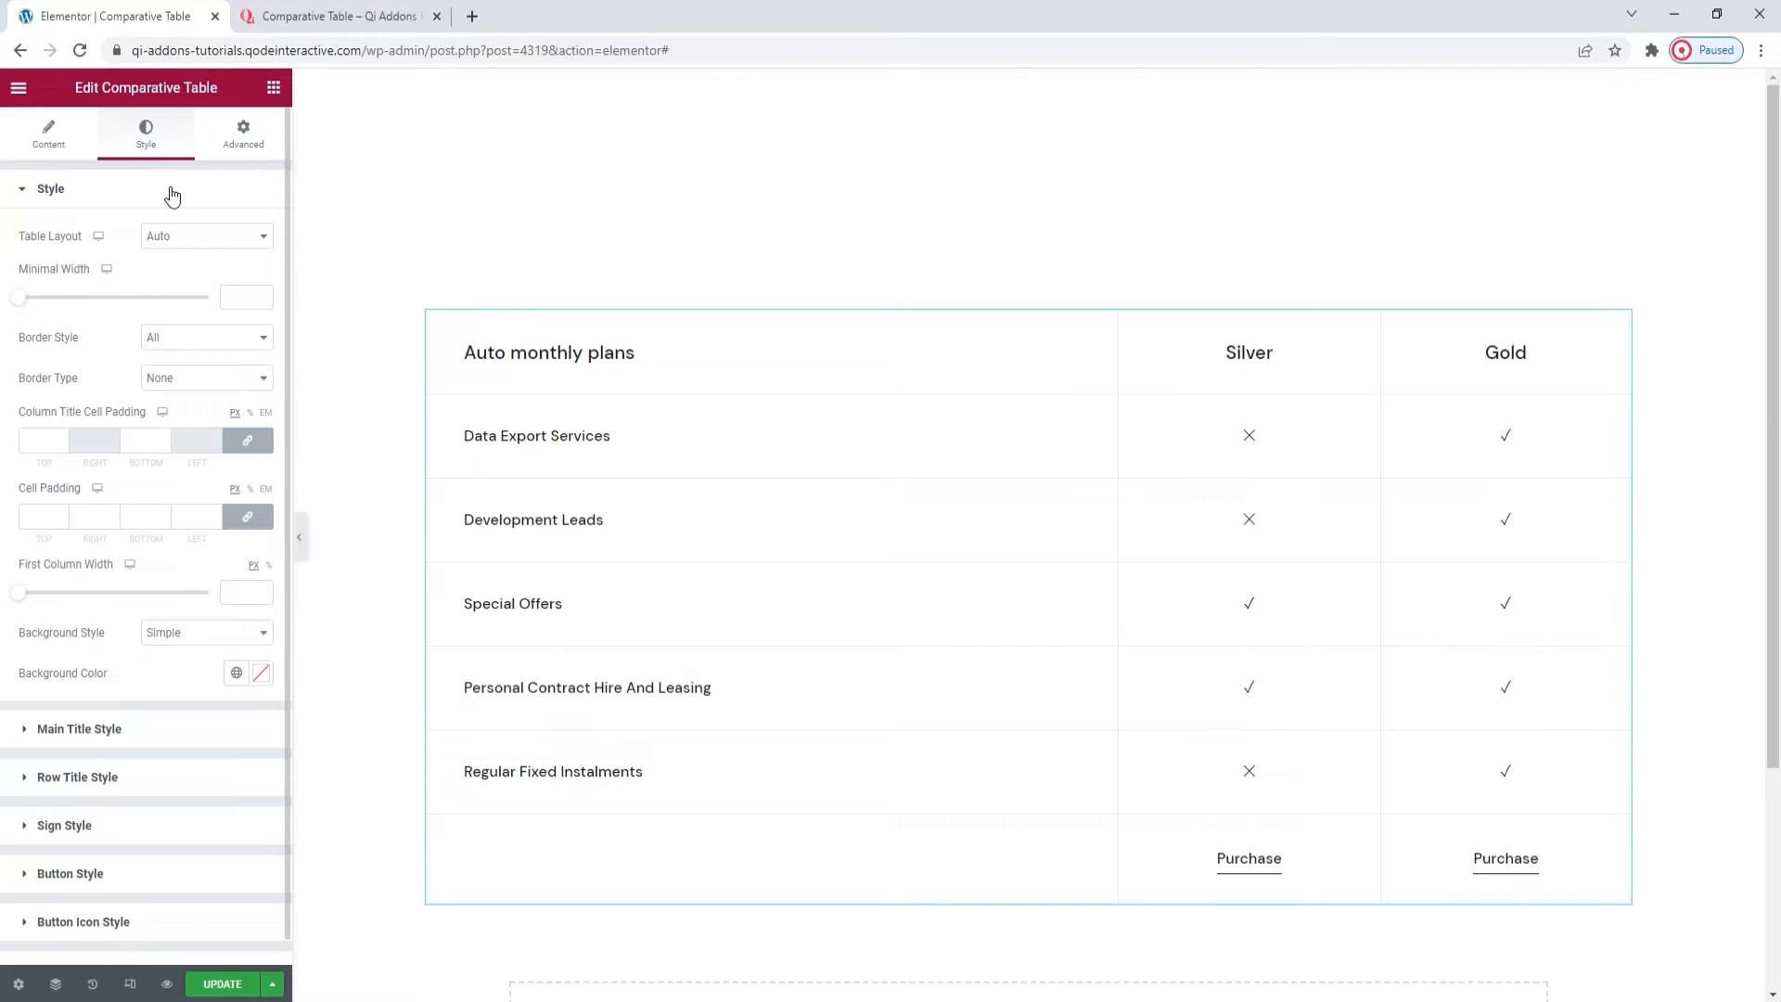
click(204, 238)
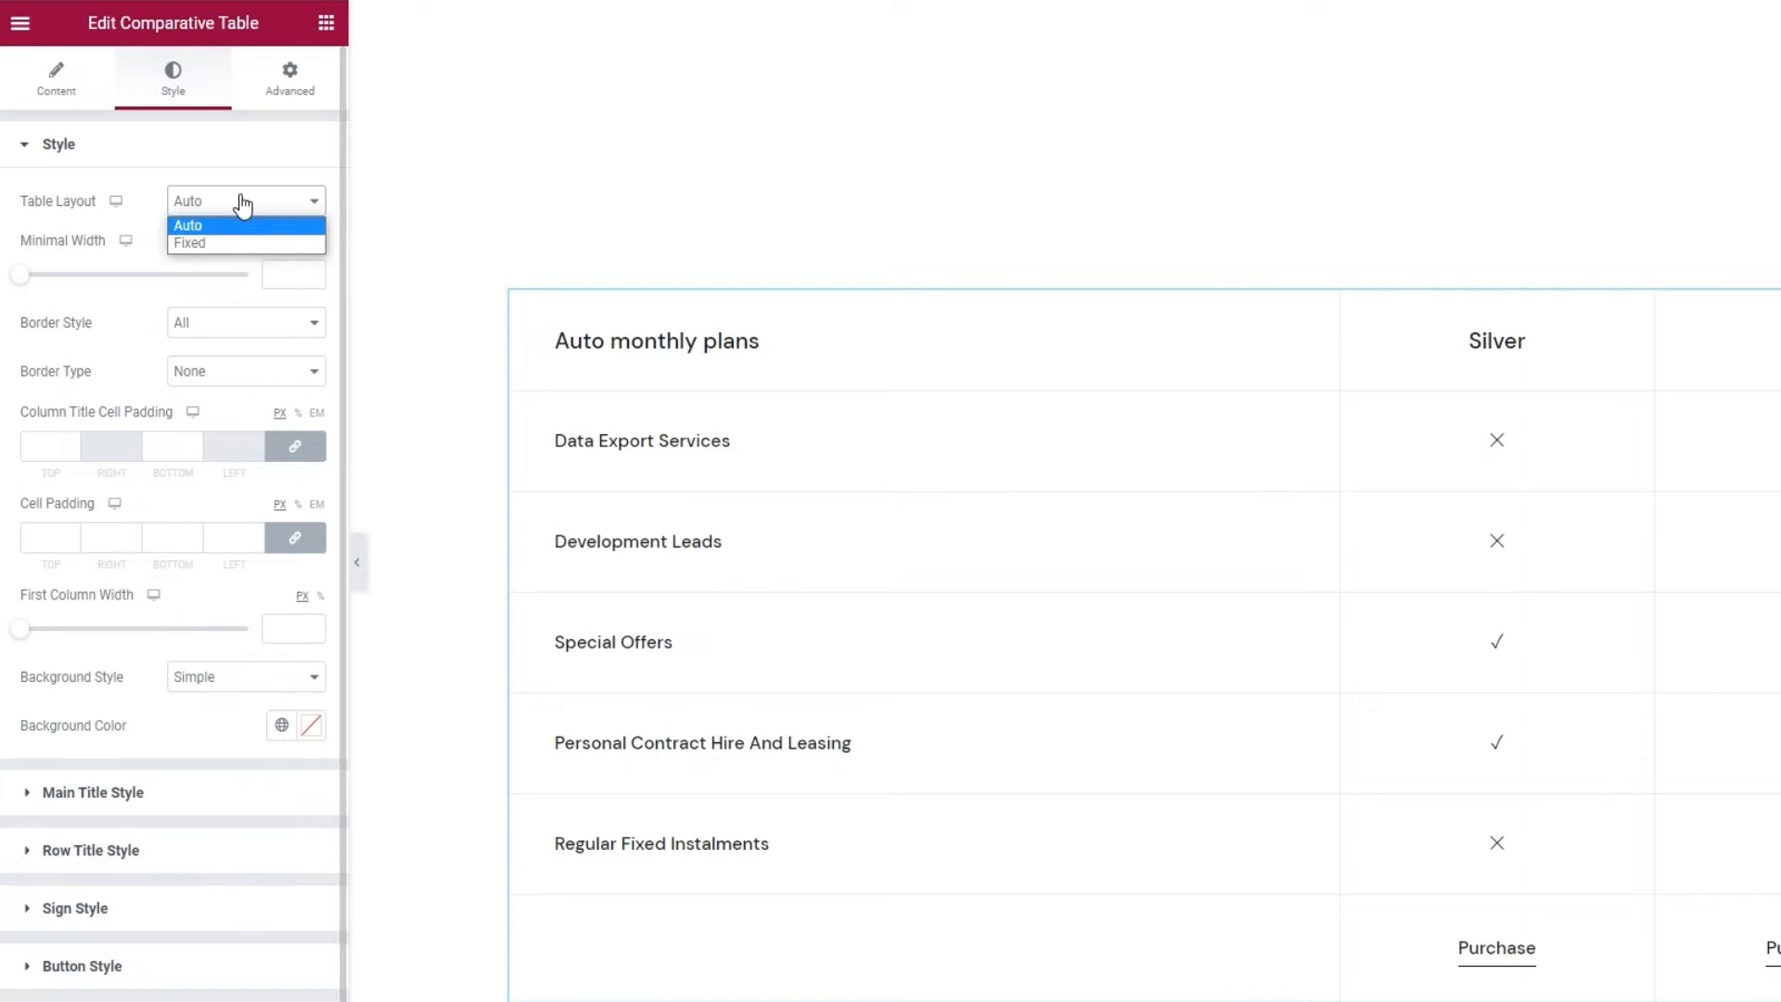
click(219, 242)
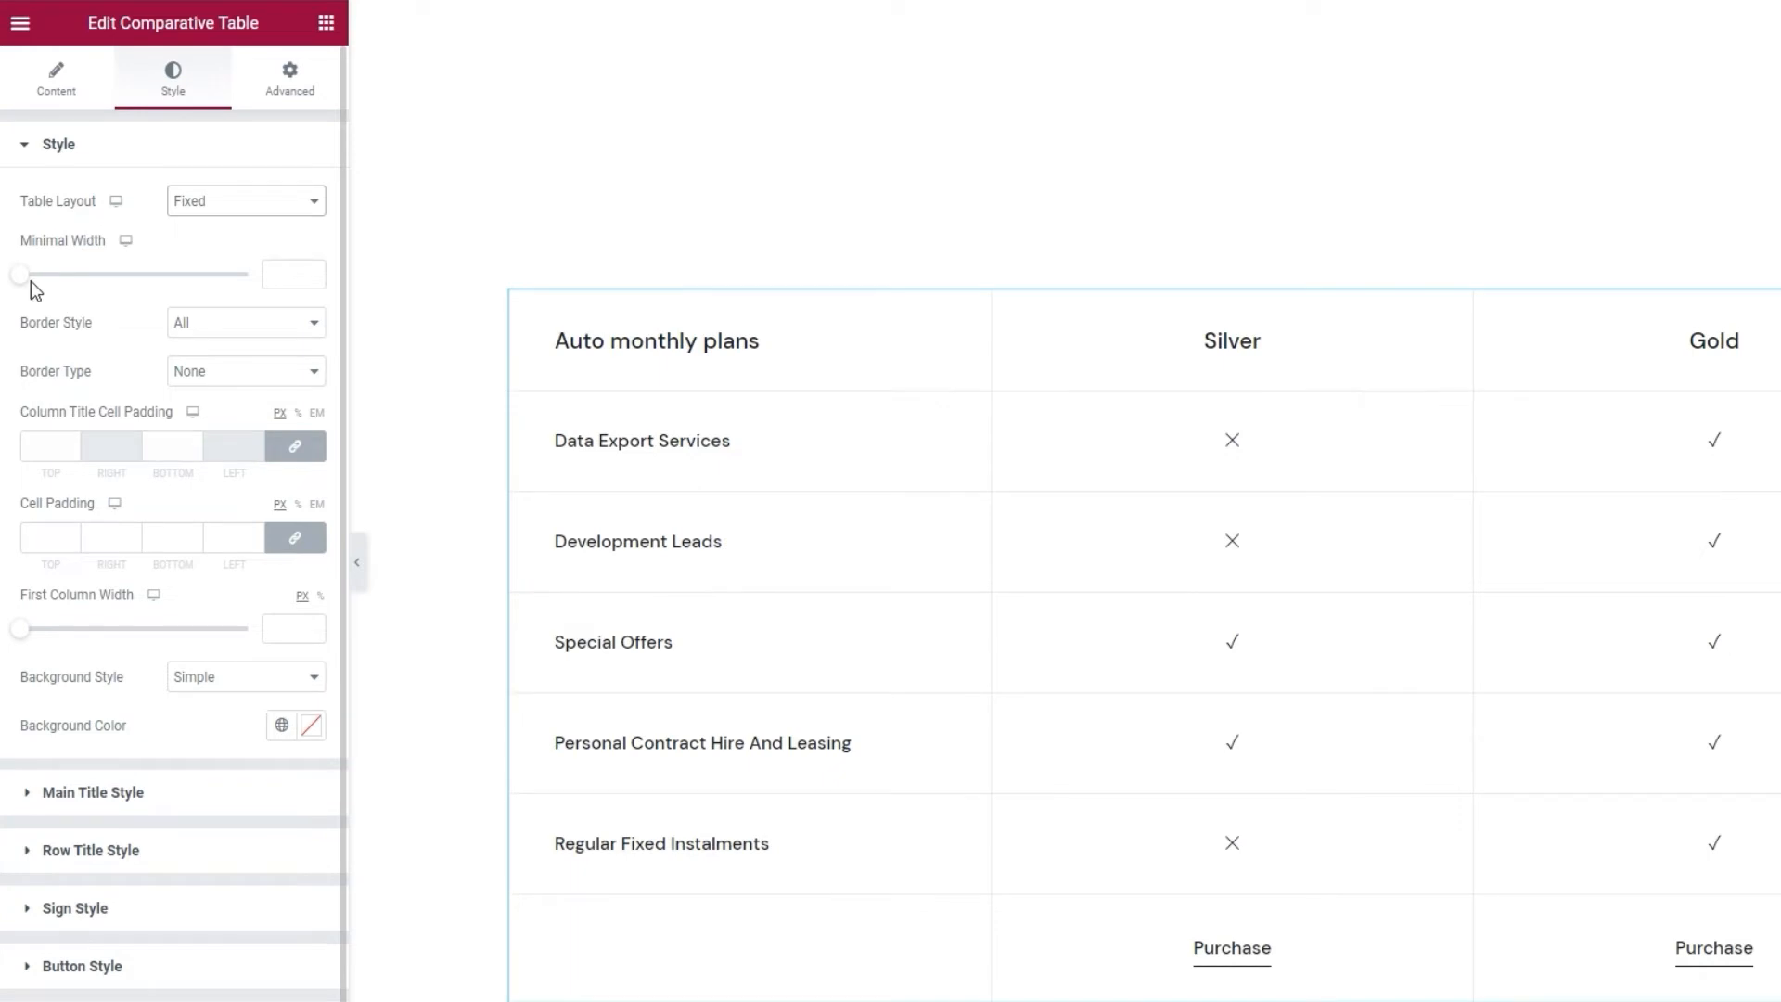
Try a minimal width of 1579 for the table, check its horizontal scrollbar, and clear the value again.
drag(22, 274, 82, 276)
drag(82, 276, 206, 270)
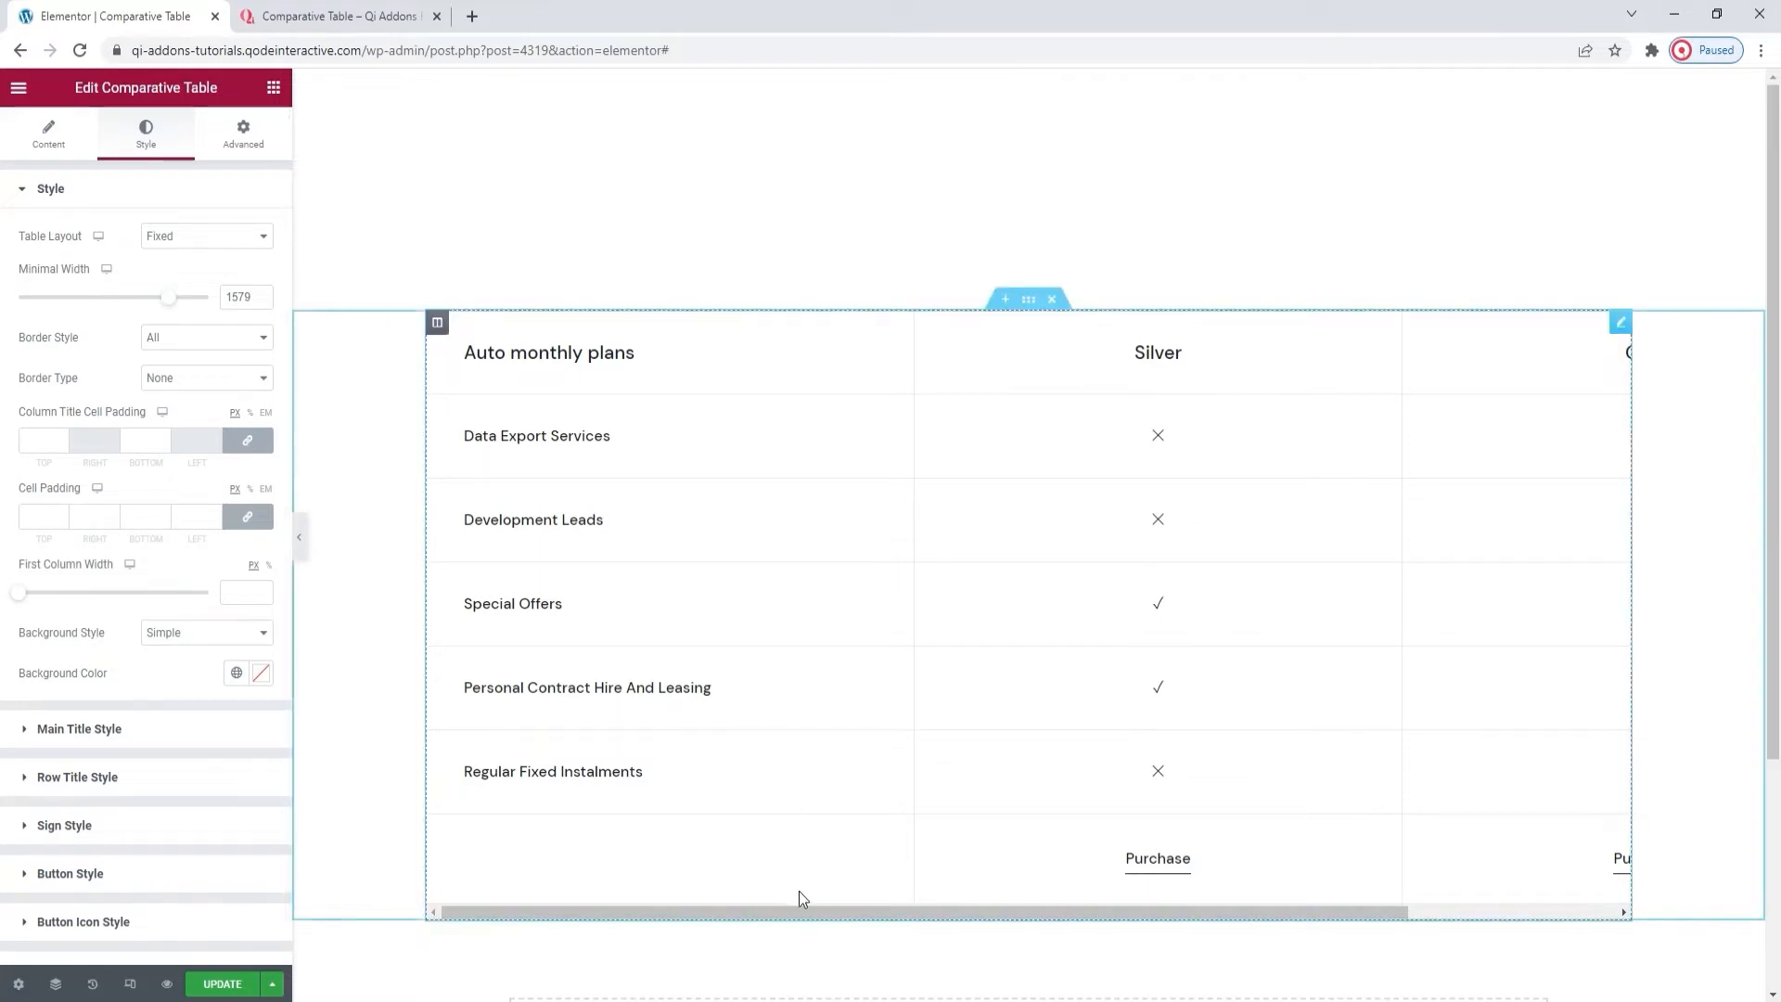
drag(798, 914, 757, 914)
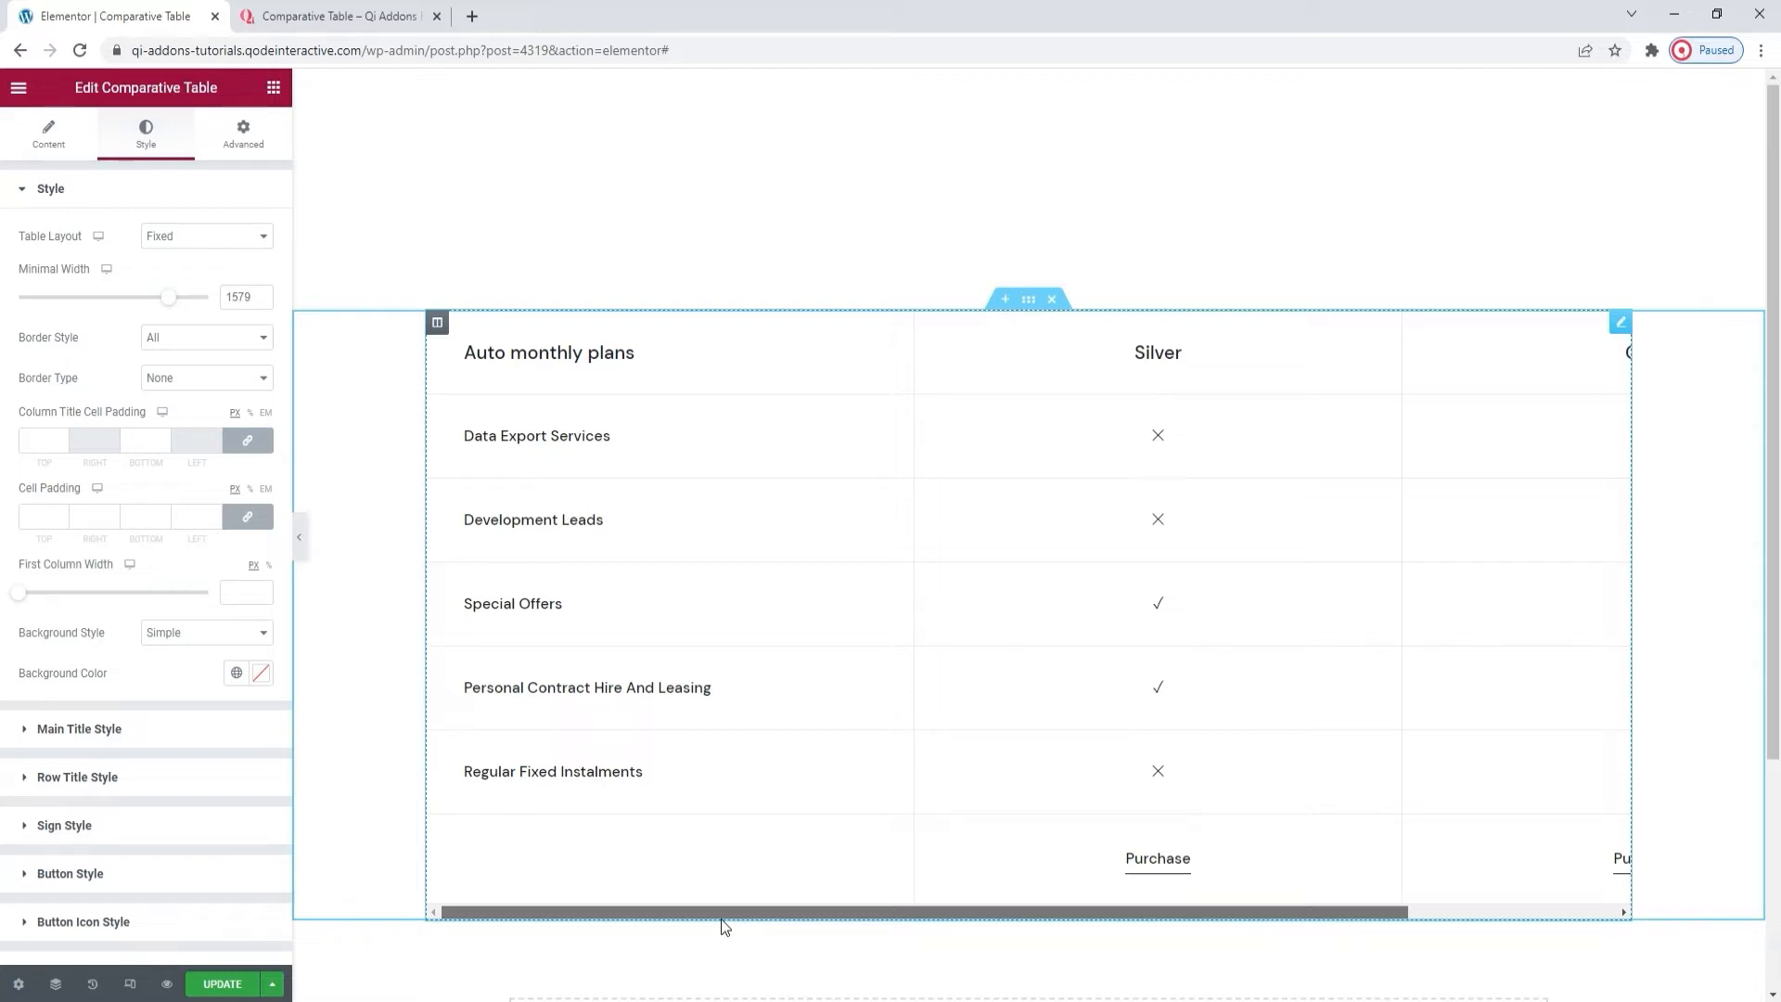
double_click(232, 299)
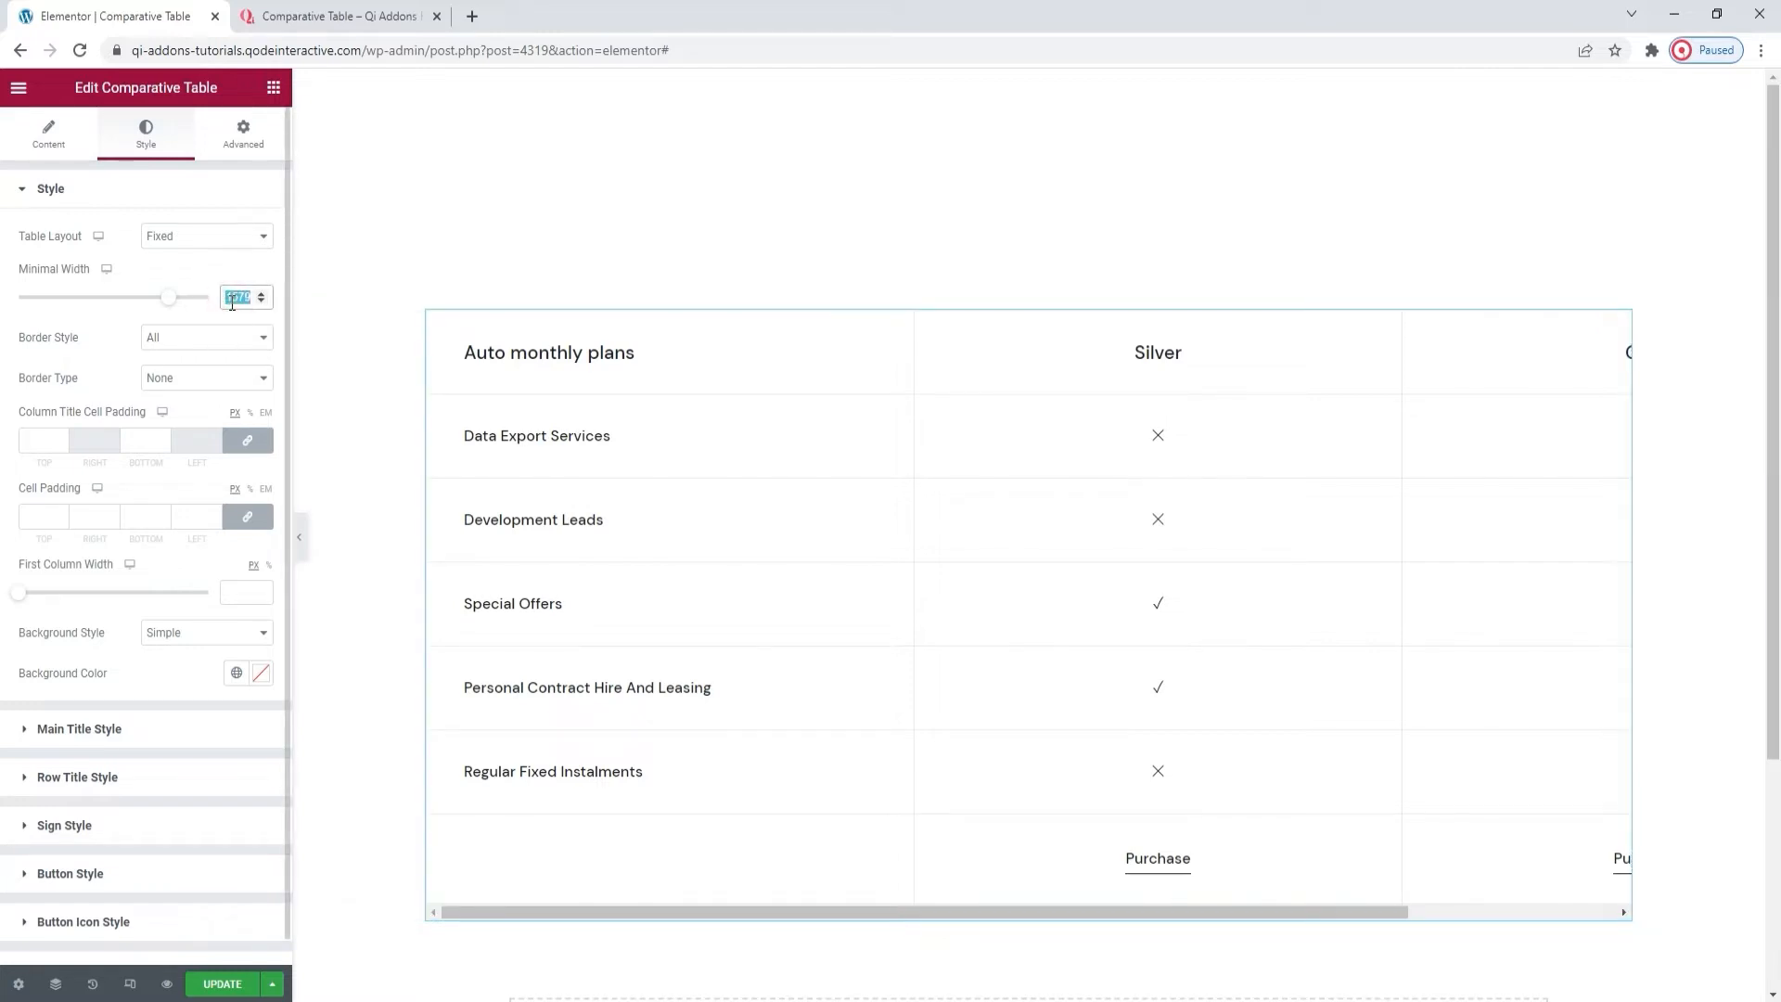
key(BackSpace)
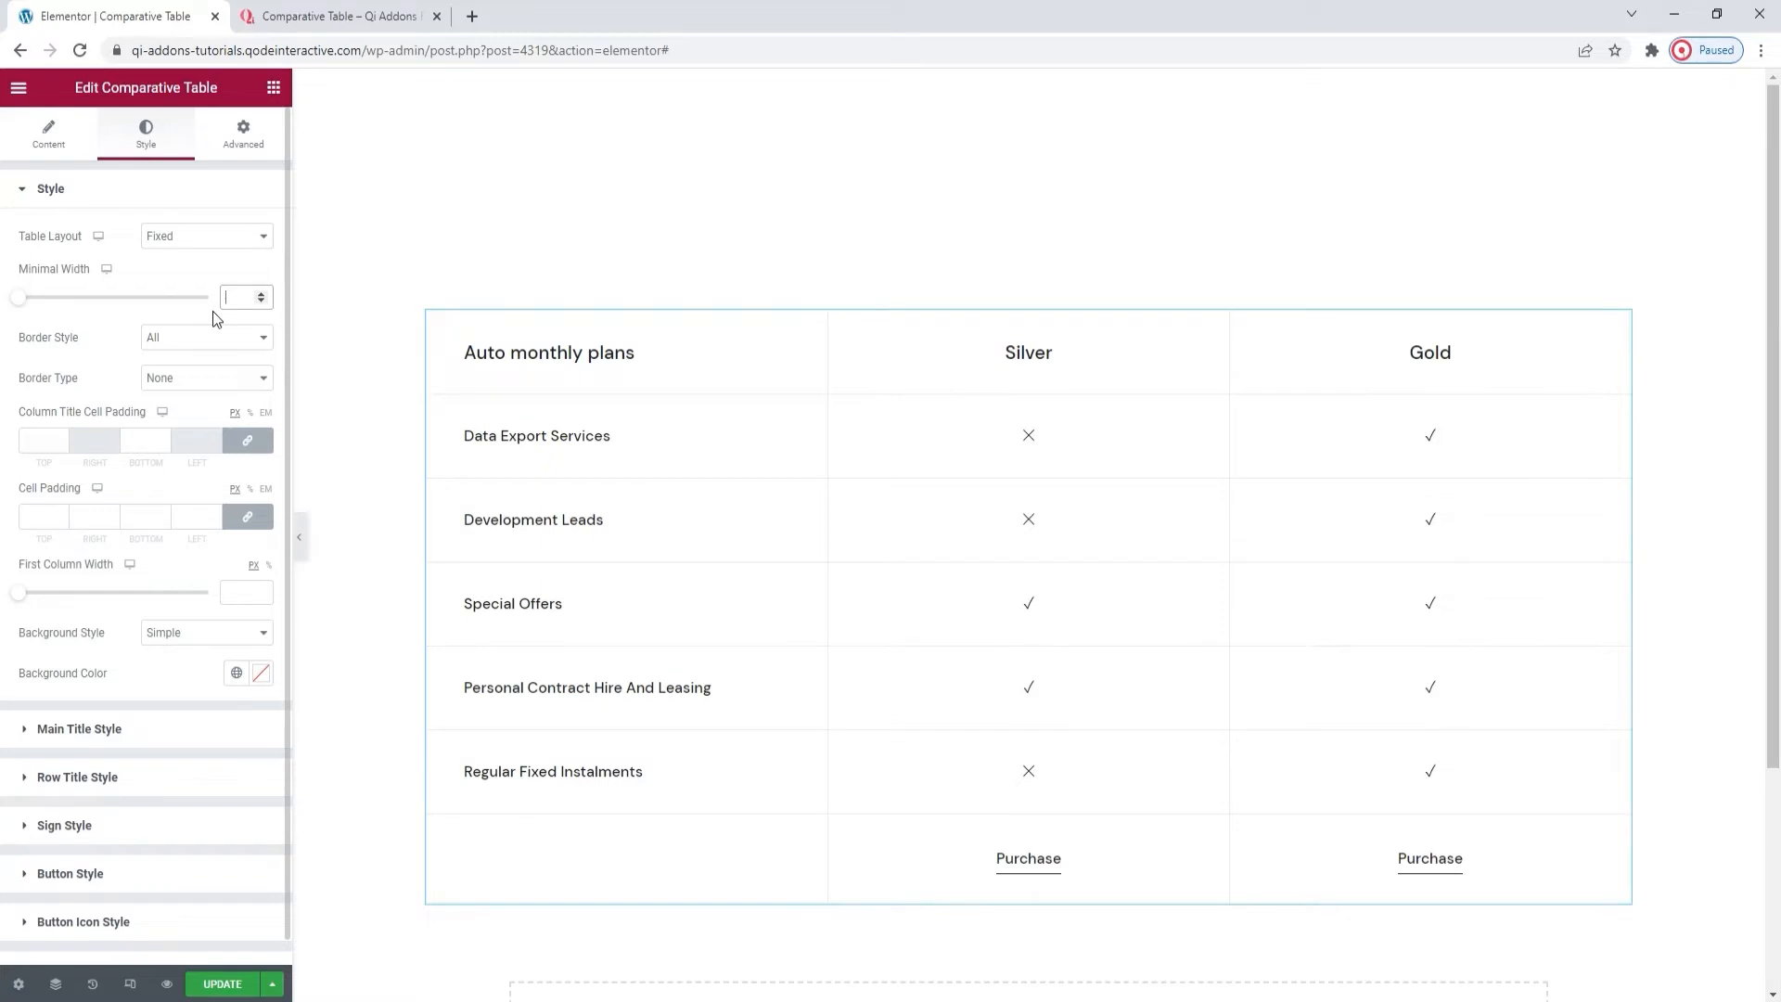
click(109, 351)
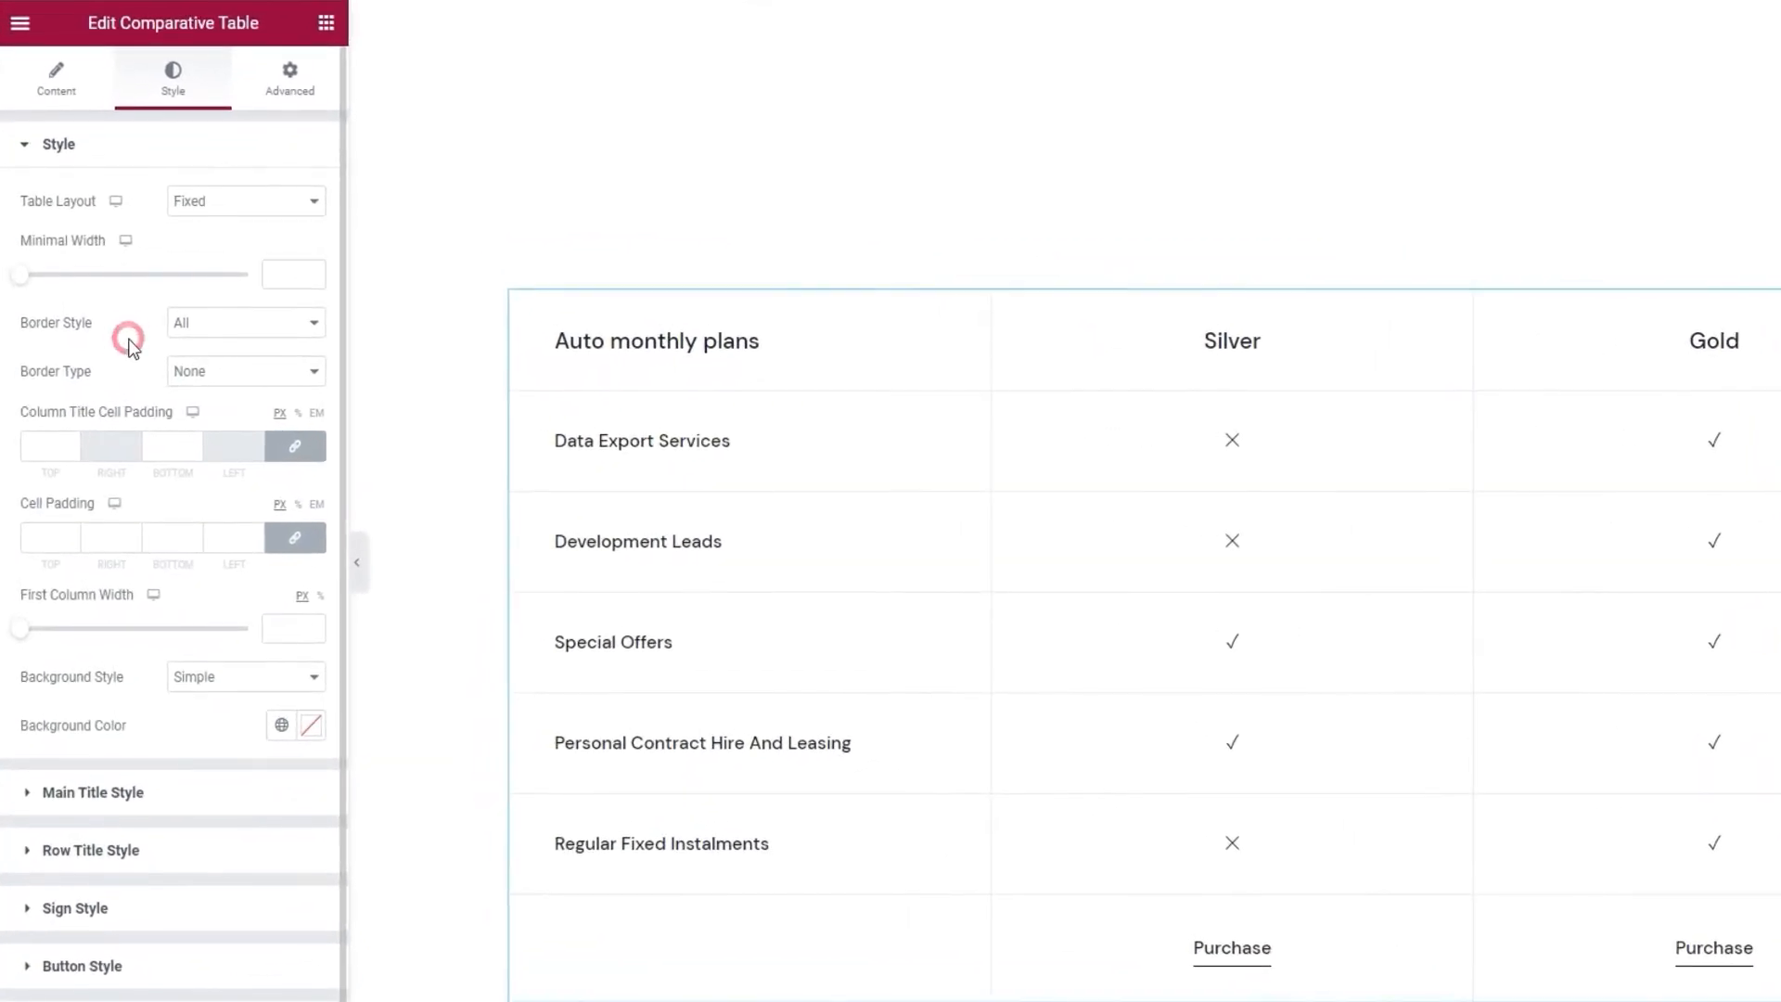
Set the table's border style to Inside Only and deselect the widget to check the borders.
click(237, 329)
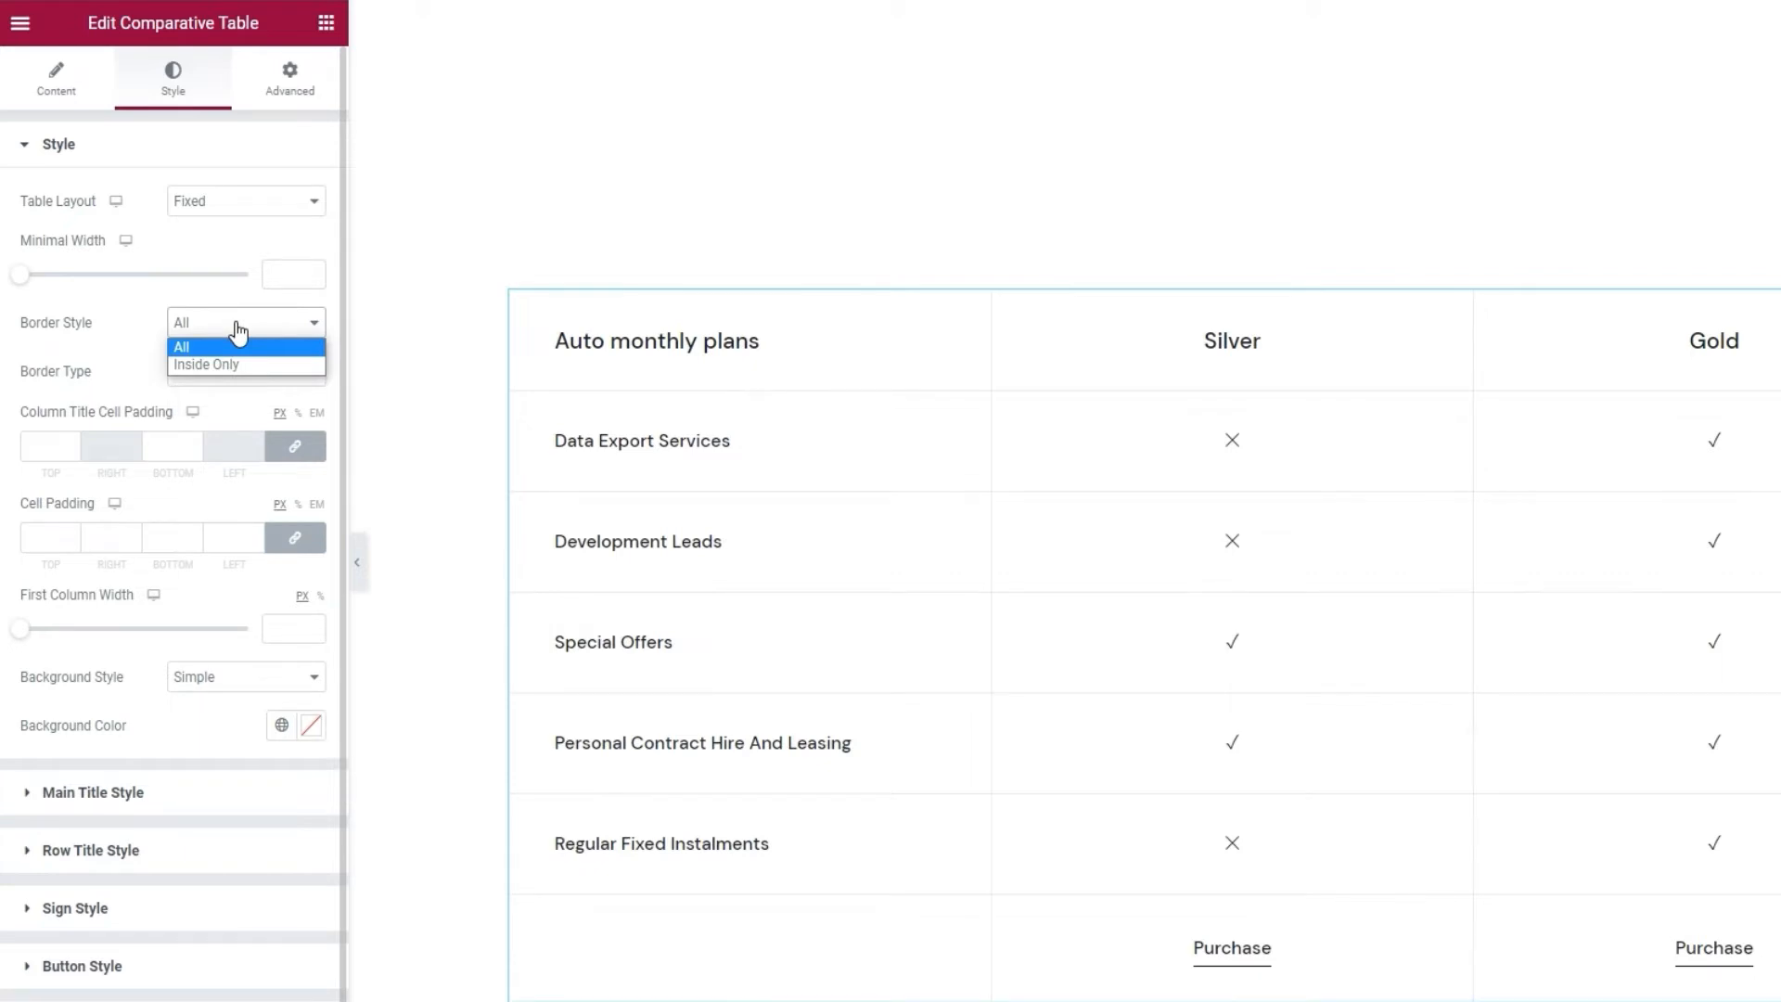
click(187, 332)
click(510, 86)
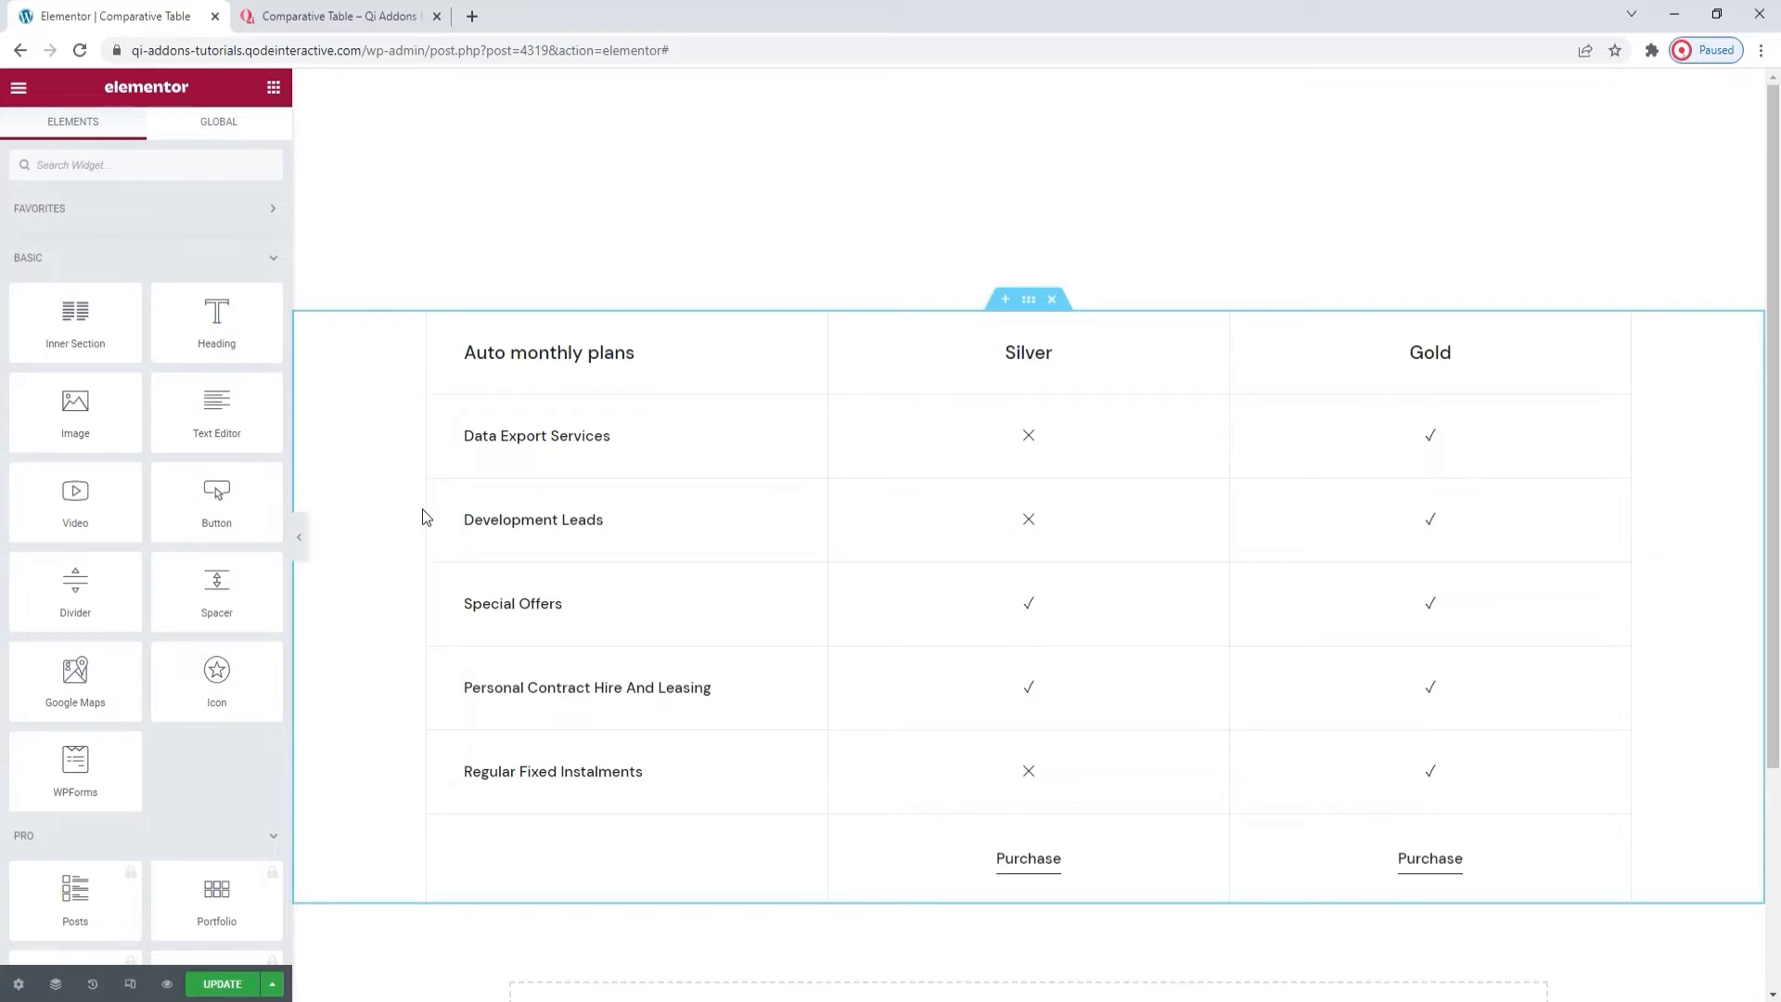
click(749, 422)
click(197, 341)
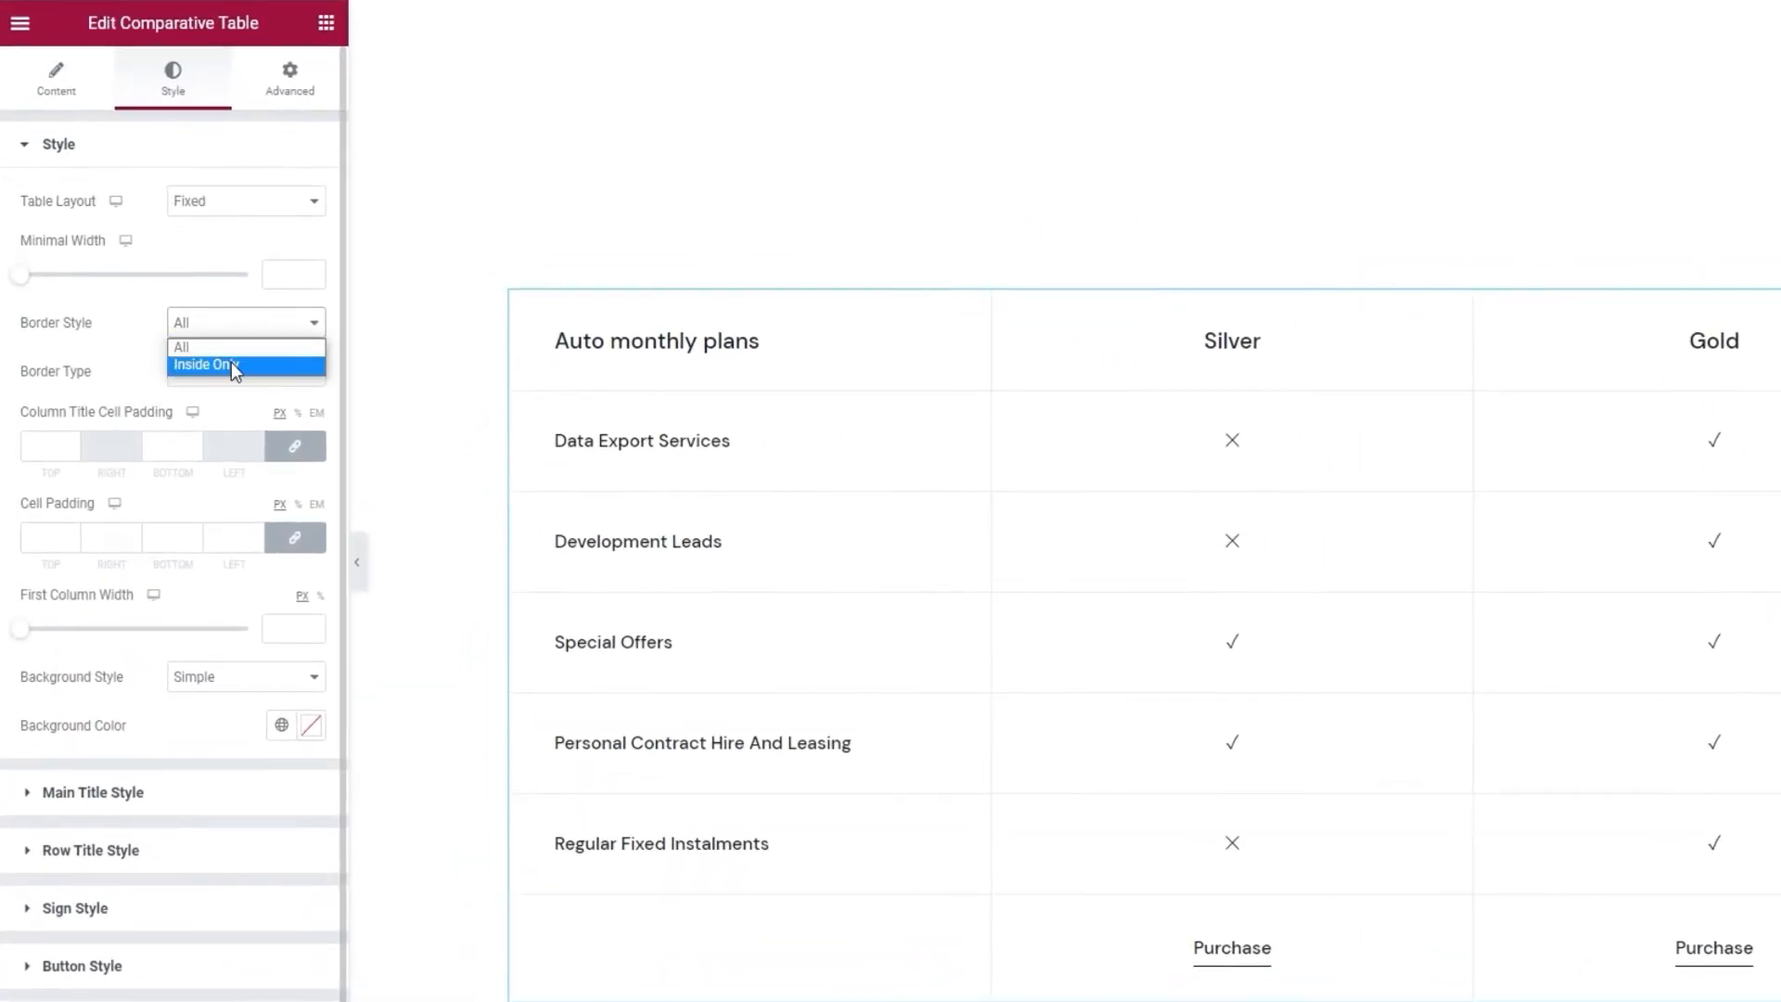
click(231, 364)
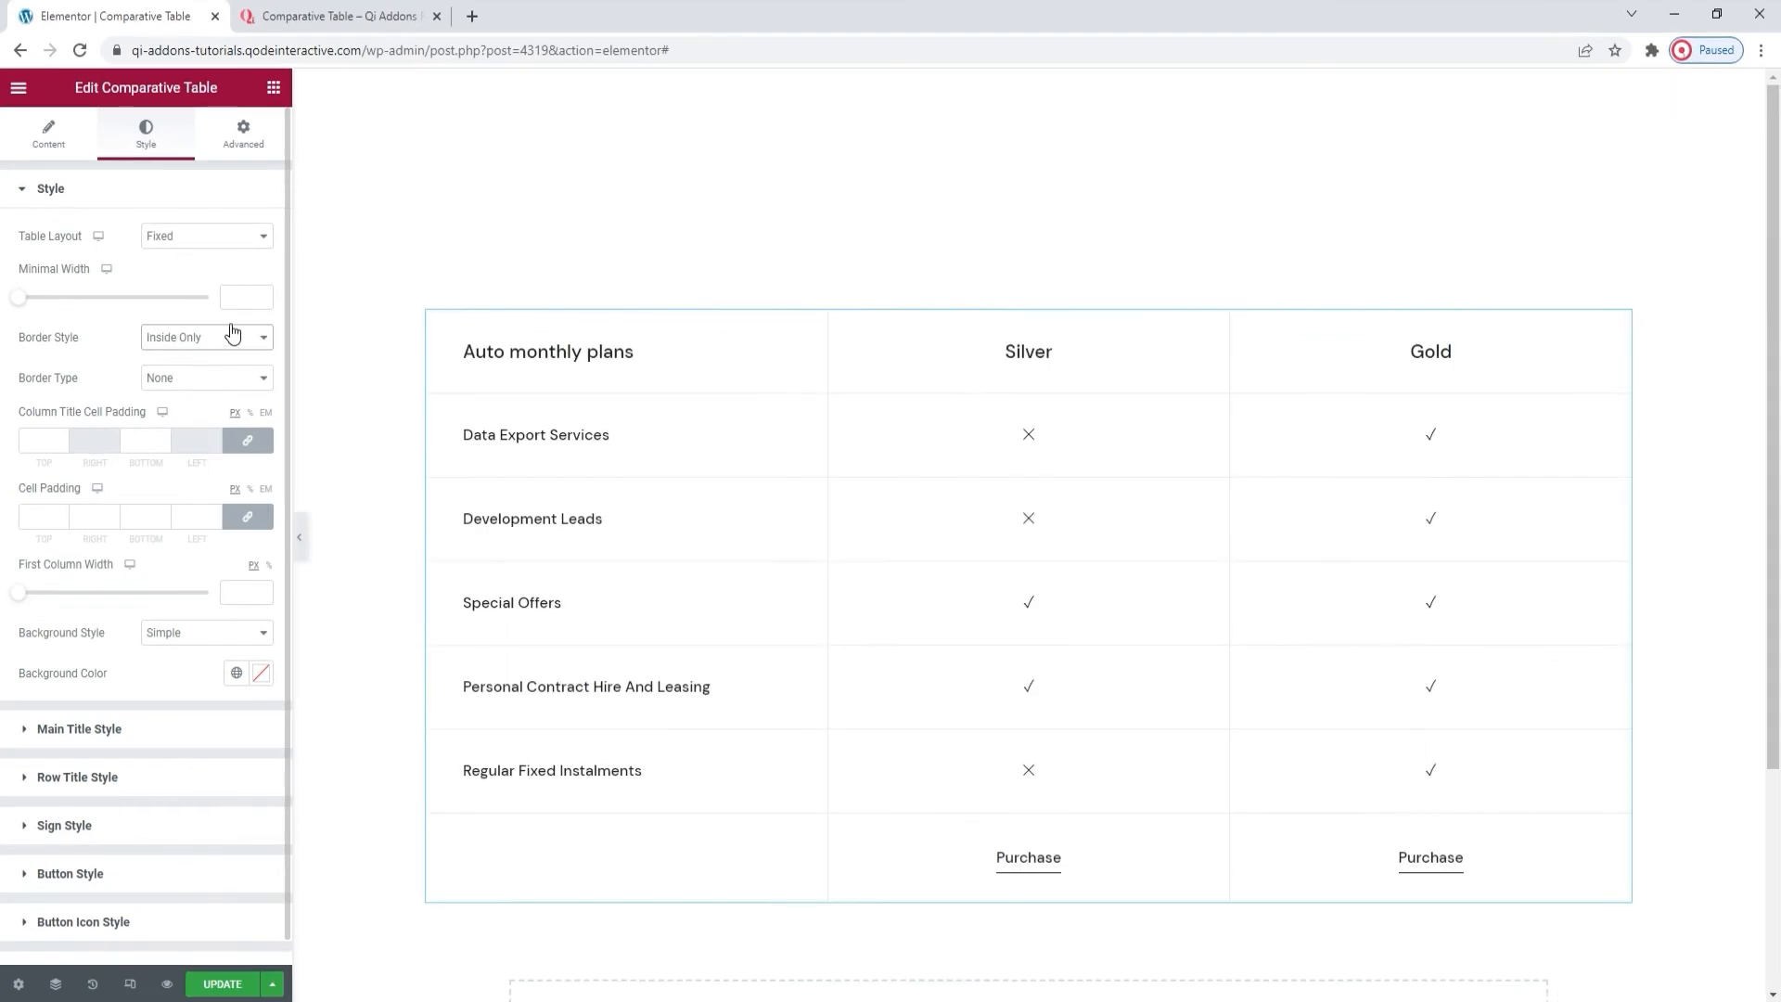
click(402, 131)
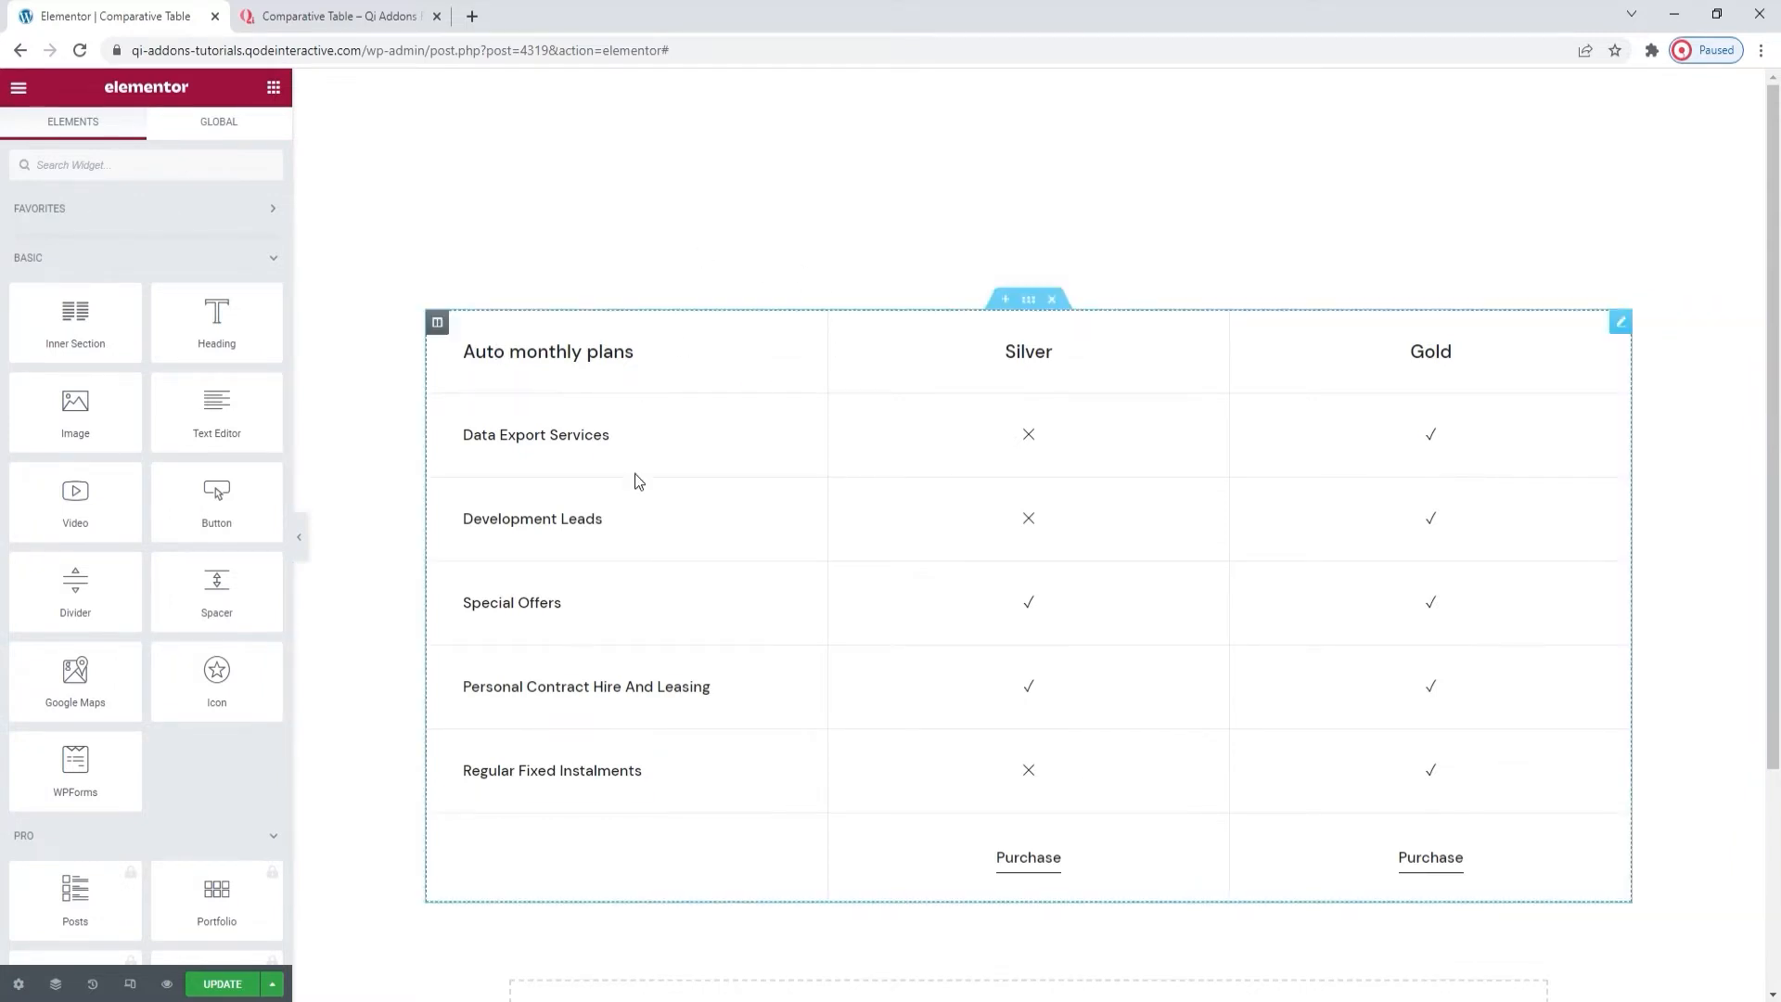
Reselect the comparative table and return its border style to All.
click(611, 523)
click(190, 339)
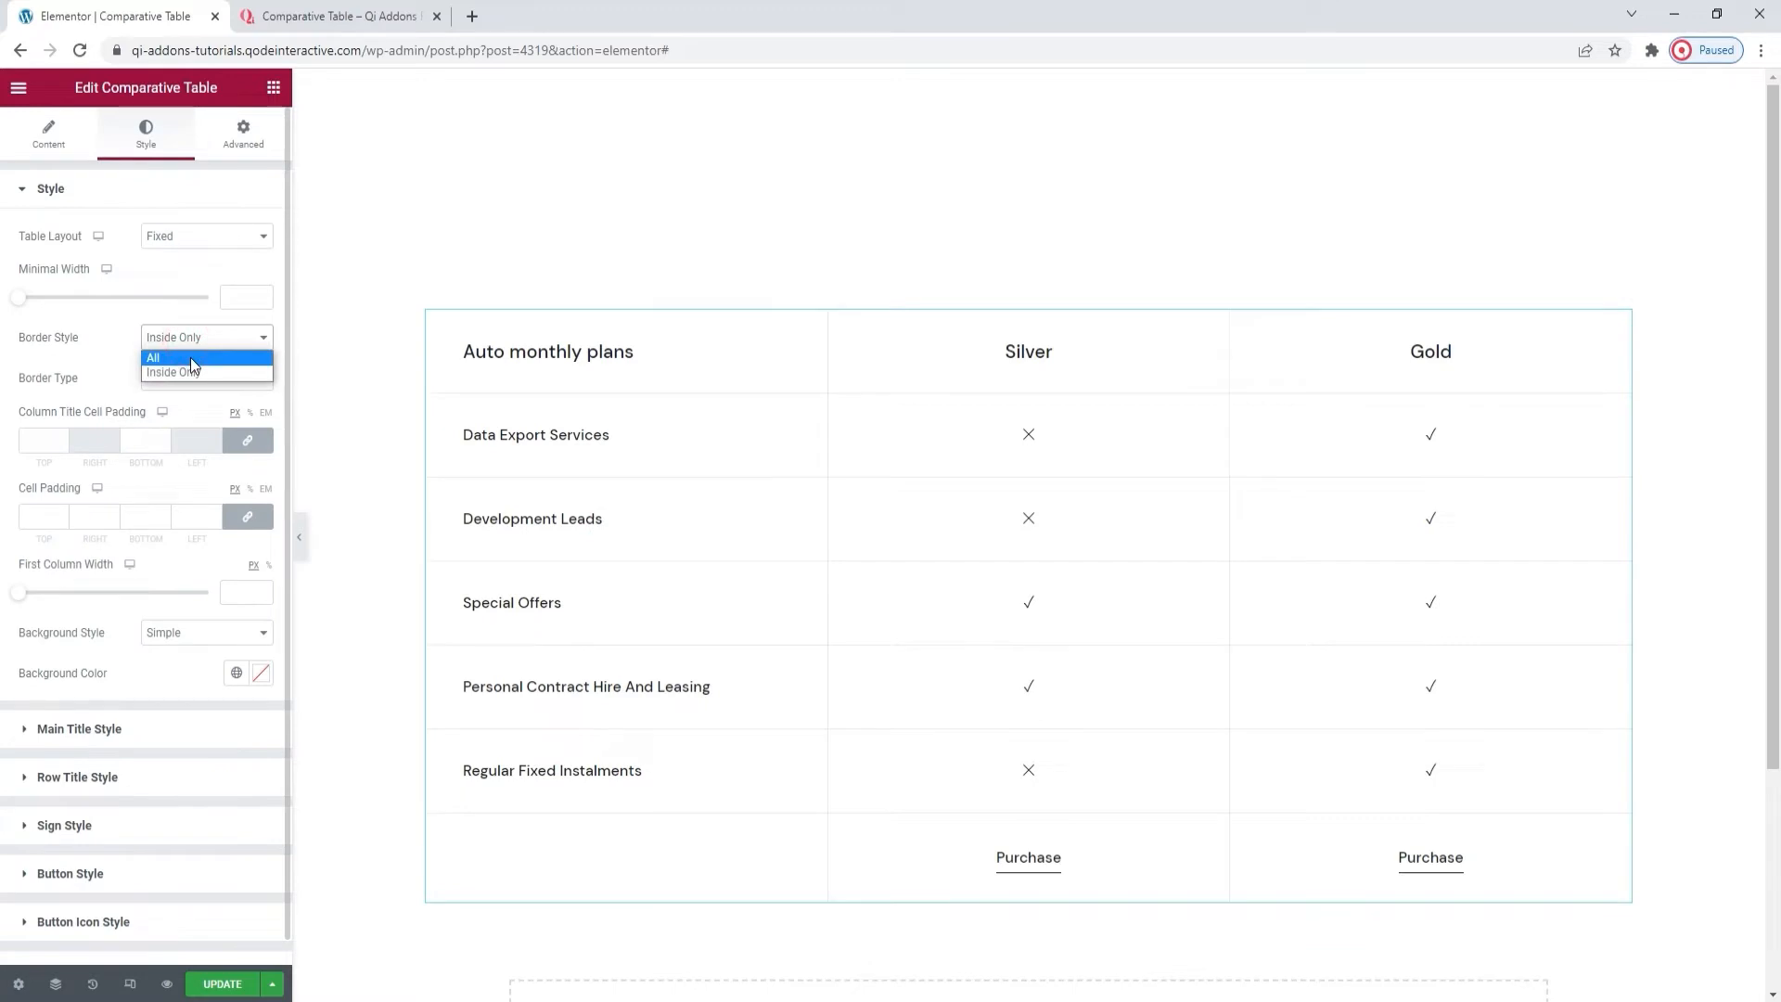
click(191, 358)
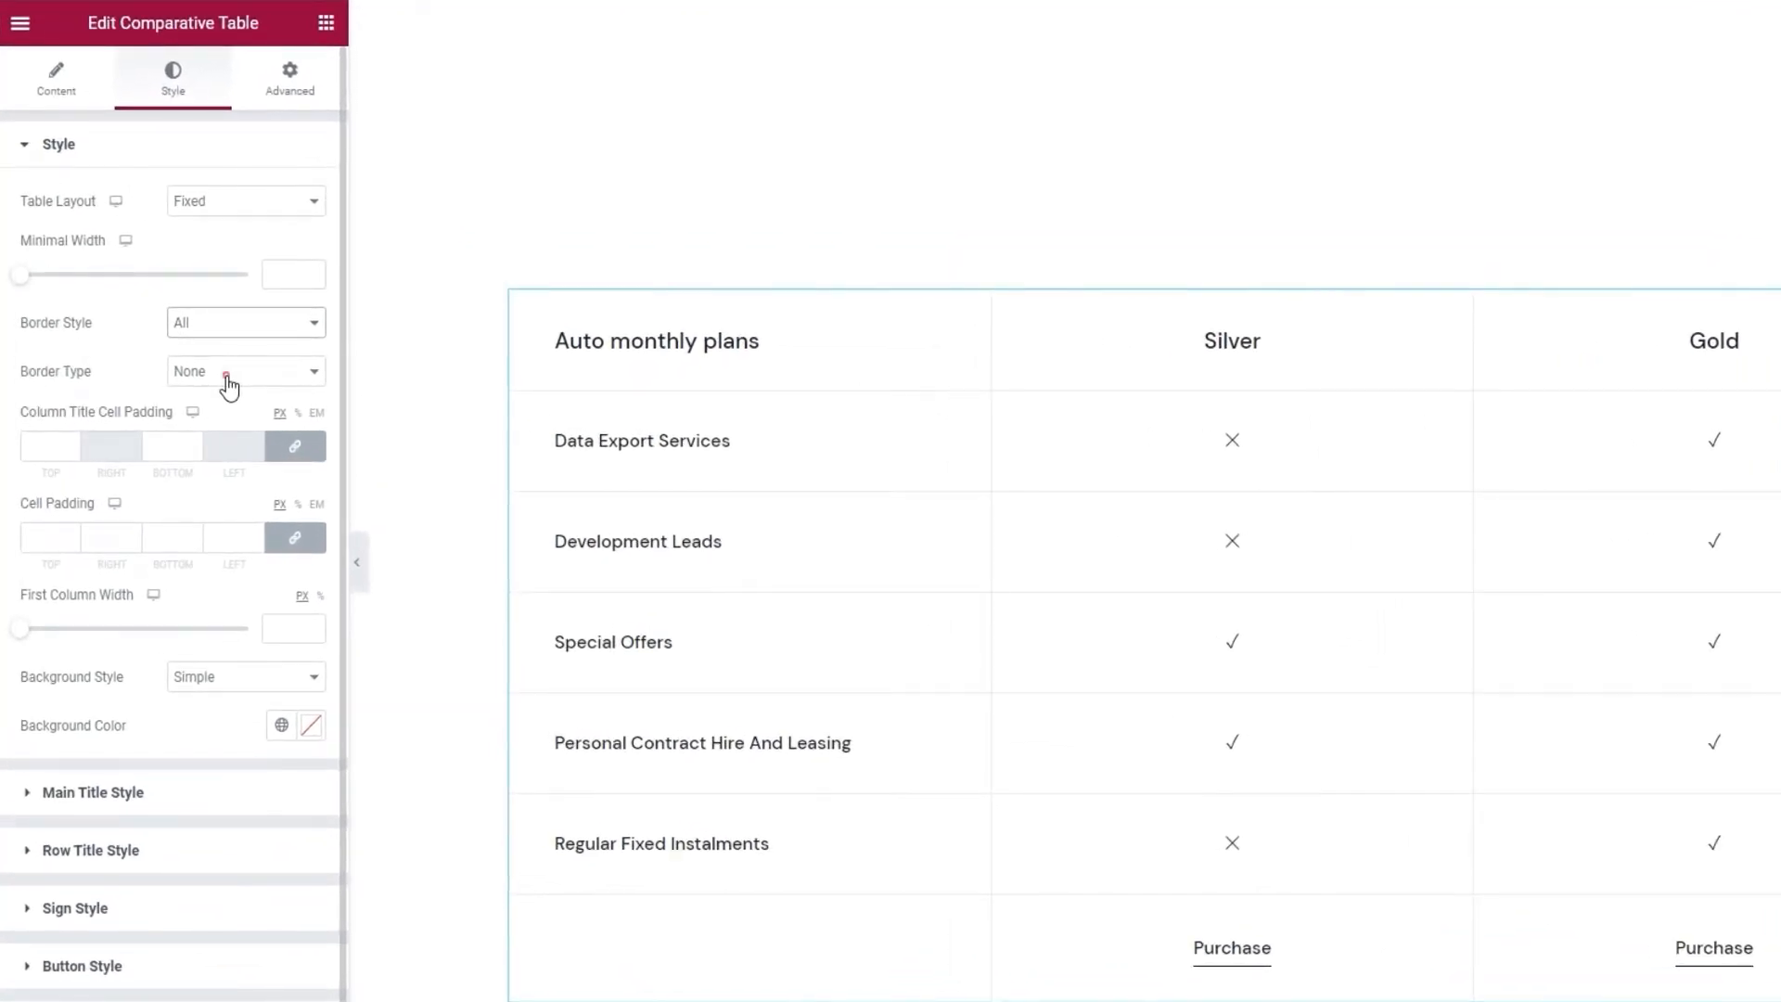
Set the table's border type to Solid with a linked width of 6 on all sides.
click(229, 382)
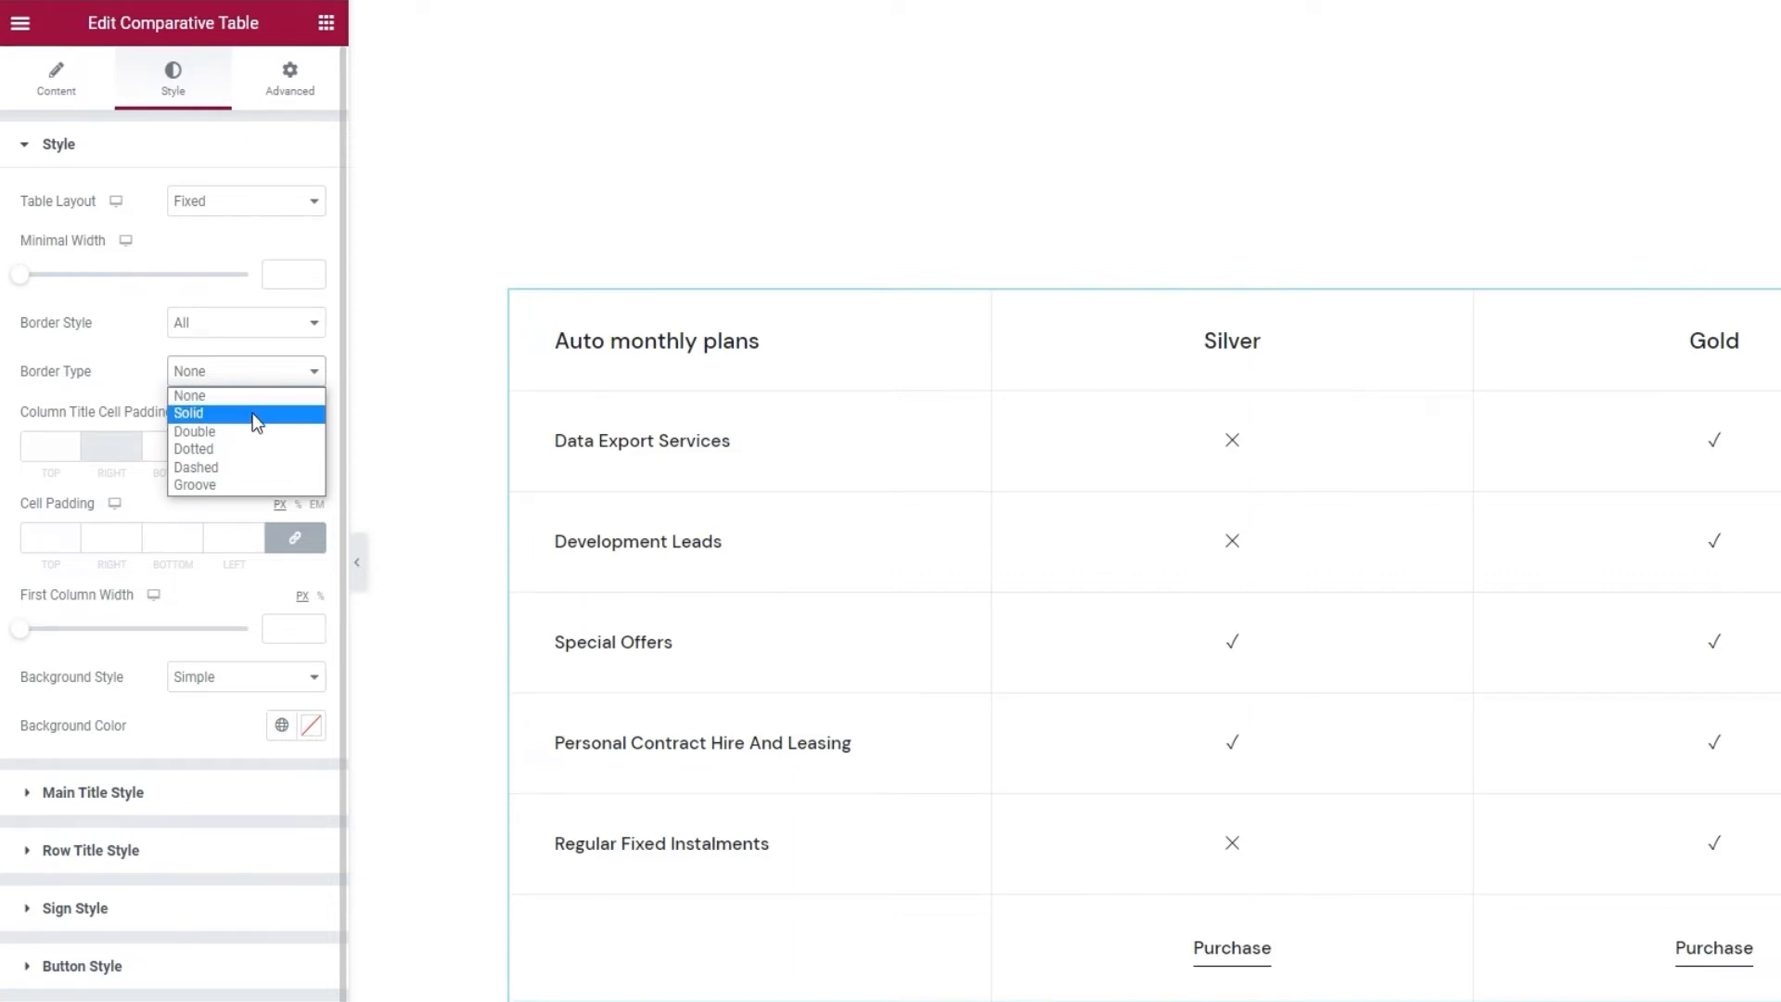
click(254, 413)
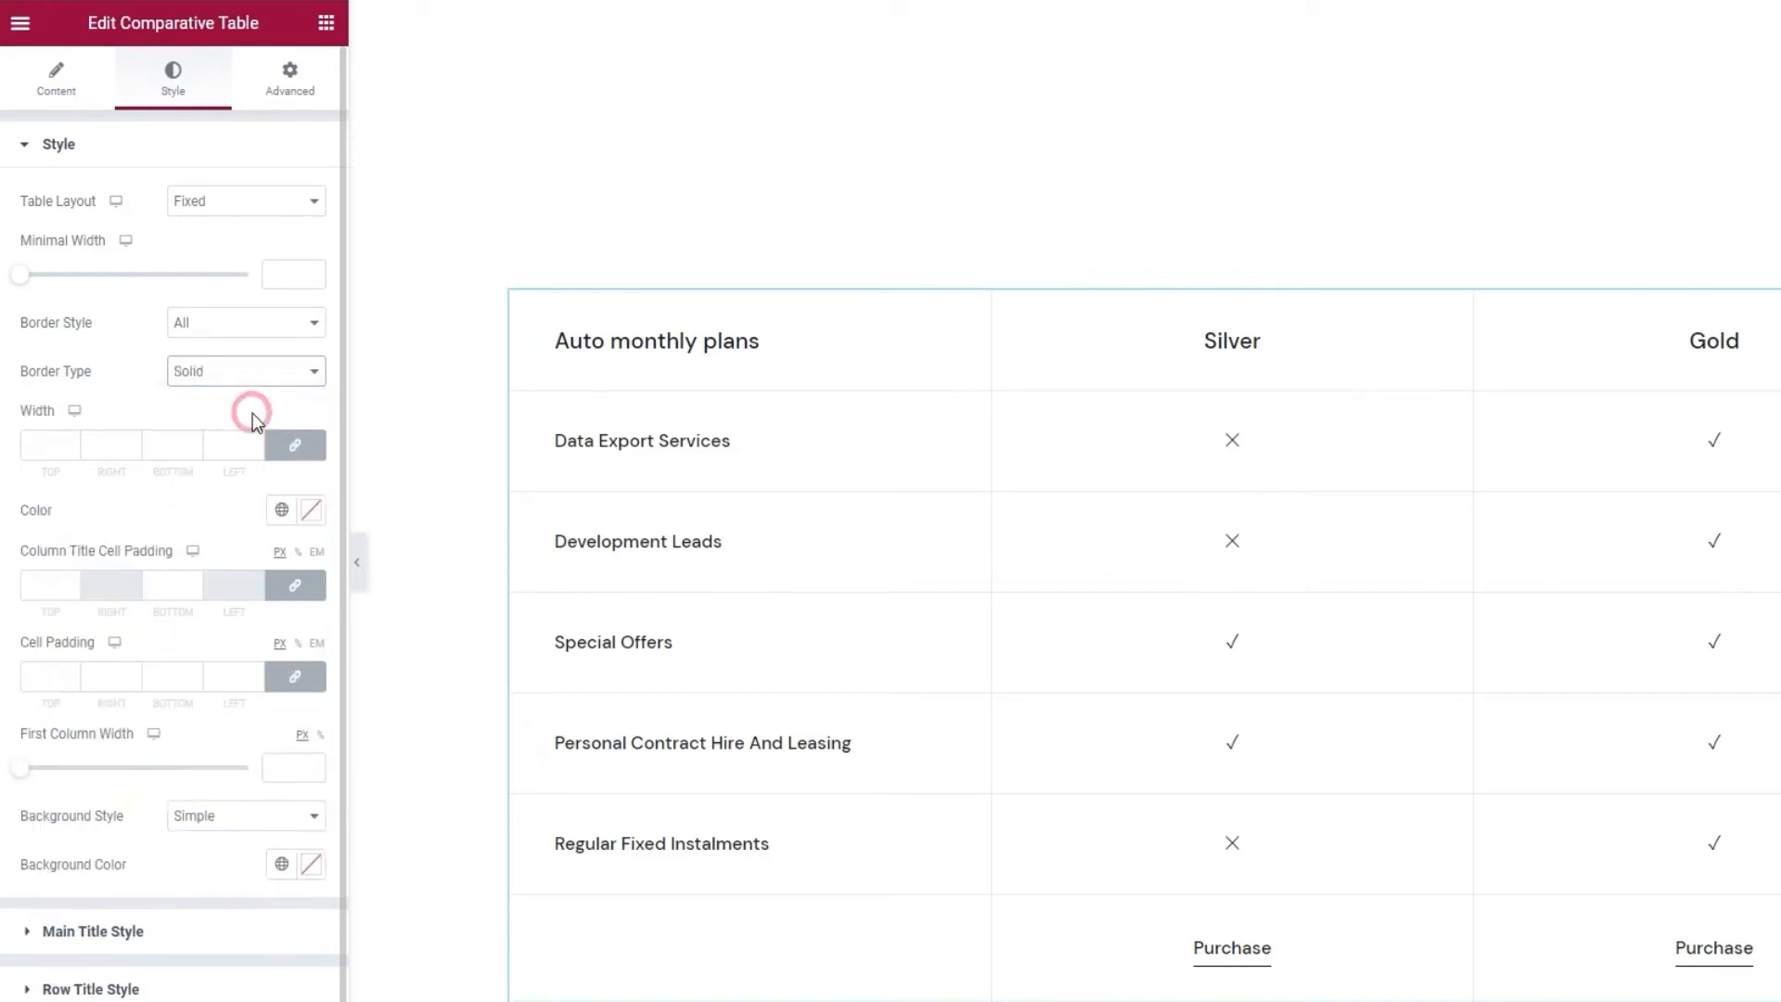
click(73, 444)
click(73, 444)
click(73, 443)
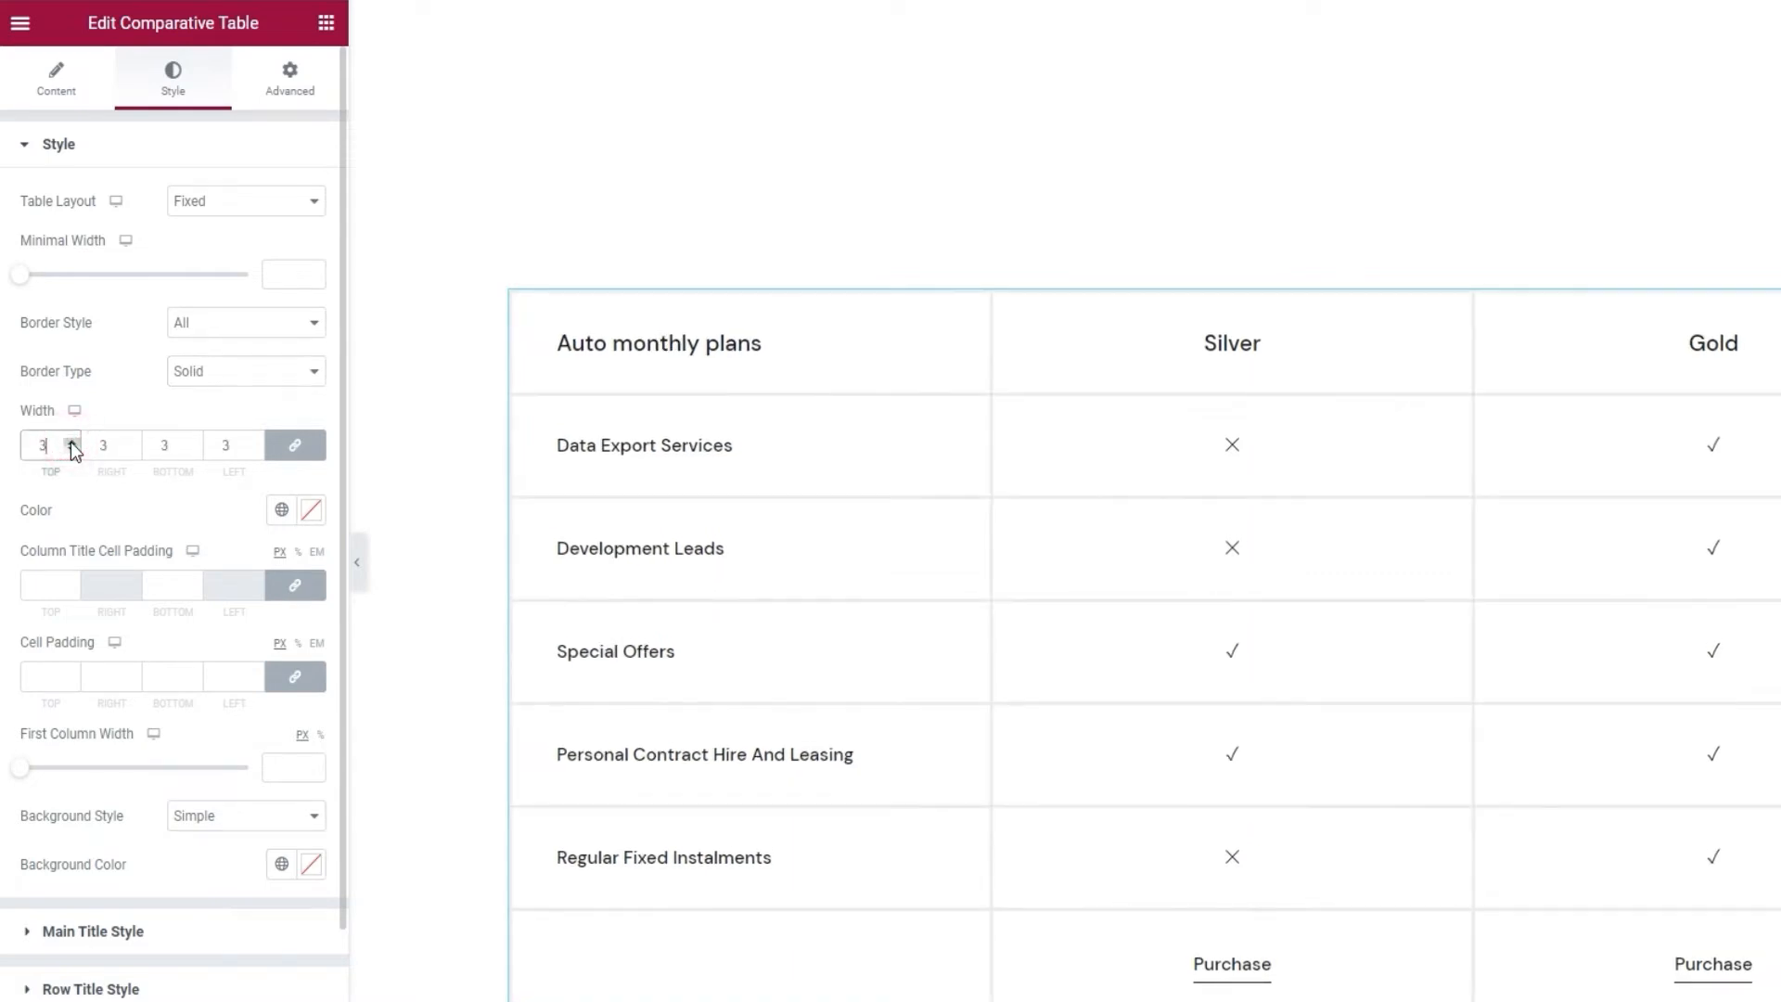
click(72, 443)
click(73, 443)
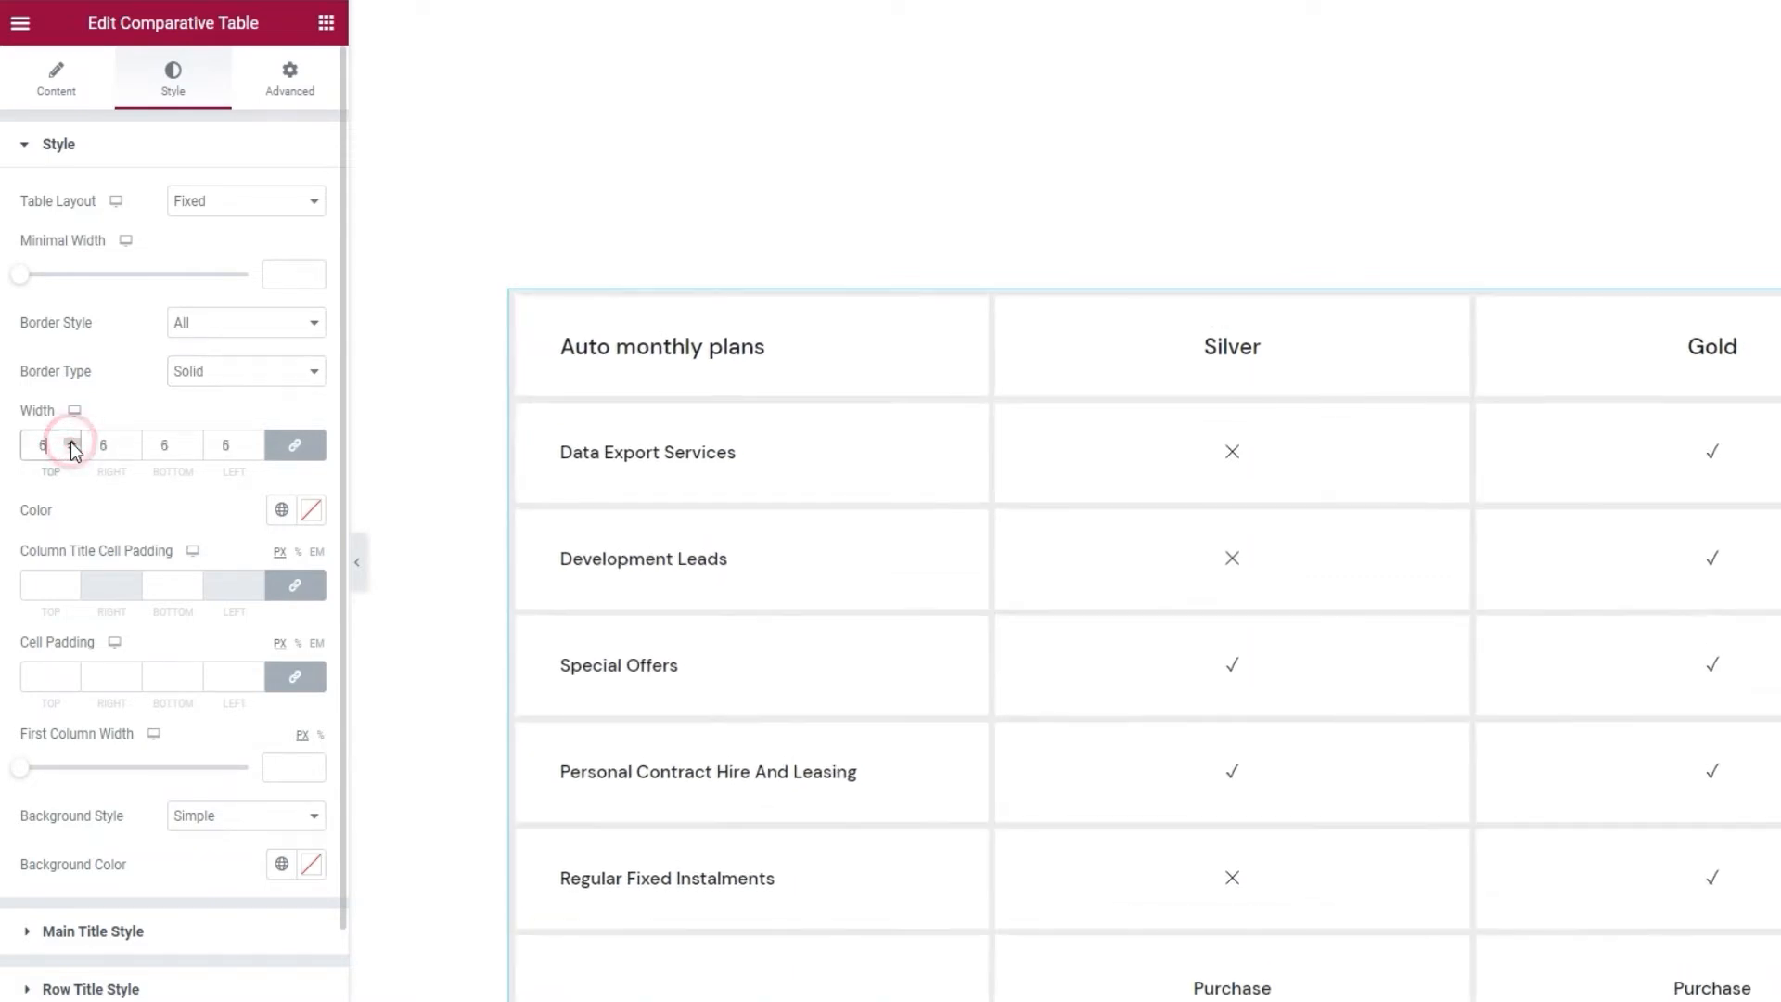
click(72, 444)
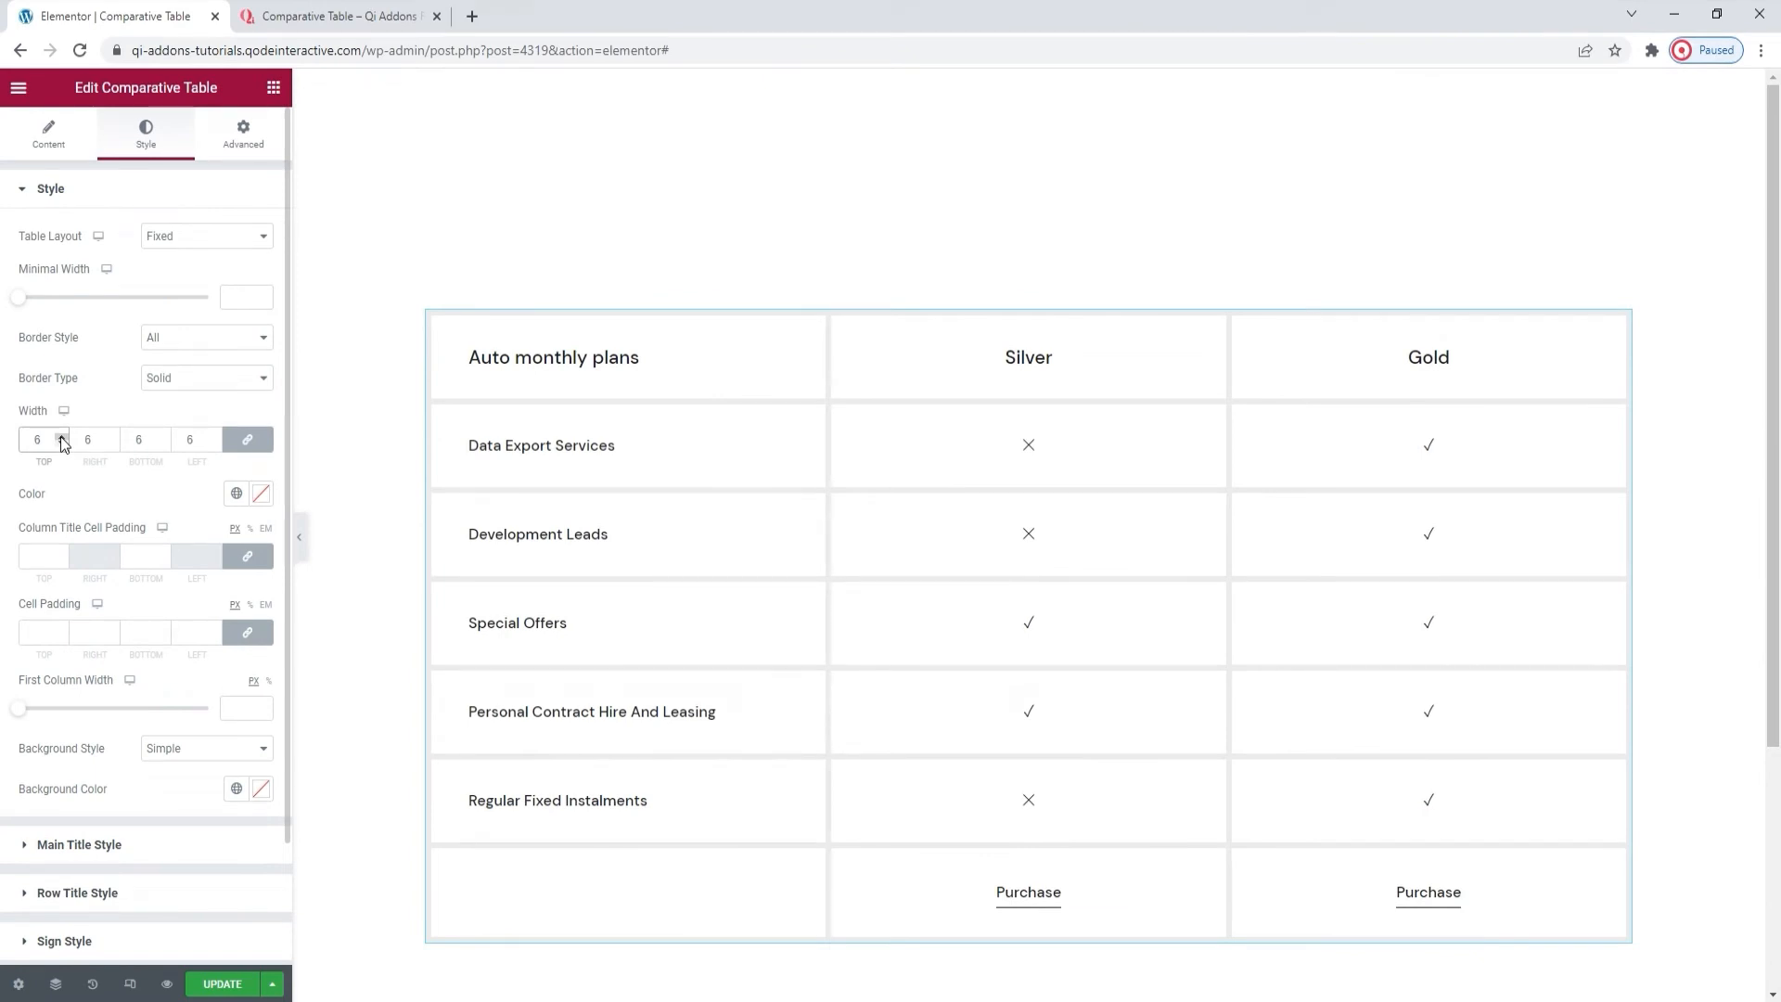
Try the Double, Dotted, Dashed and Groove border types on the table.
click(195, 378)
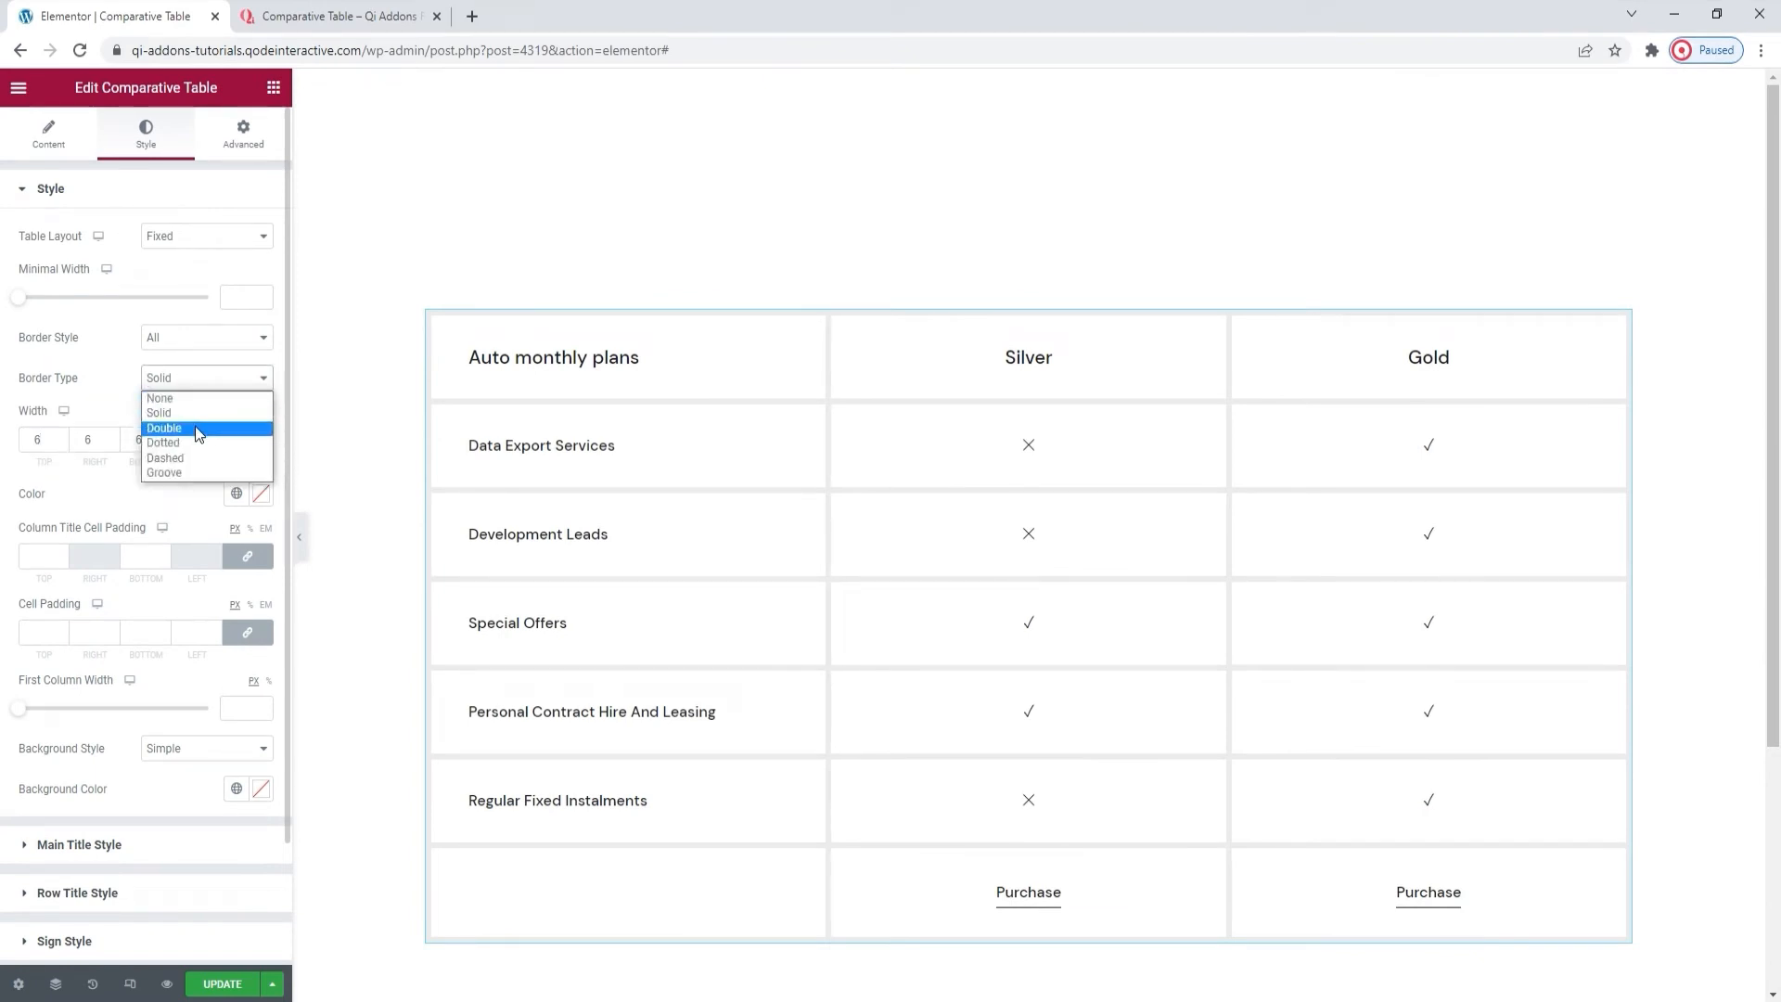
click(194, 429)
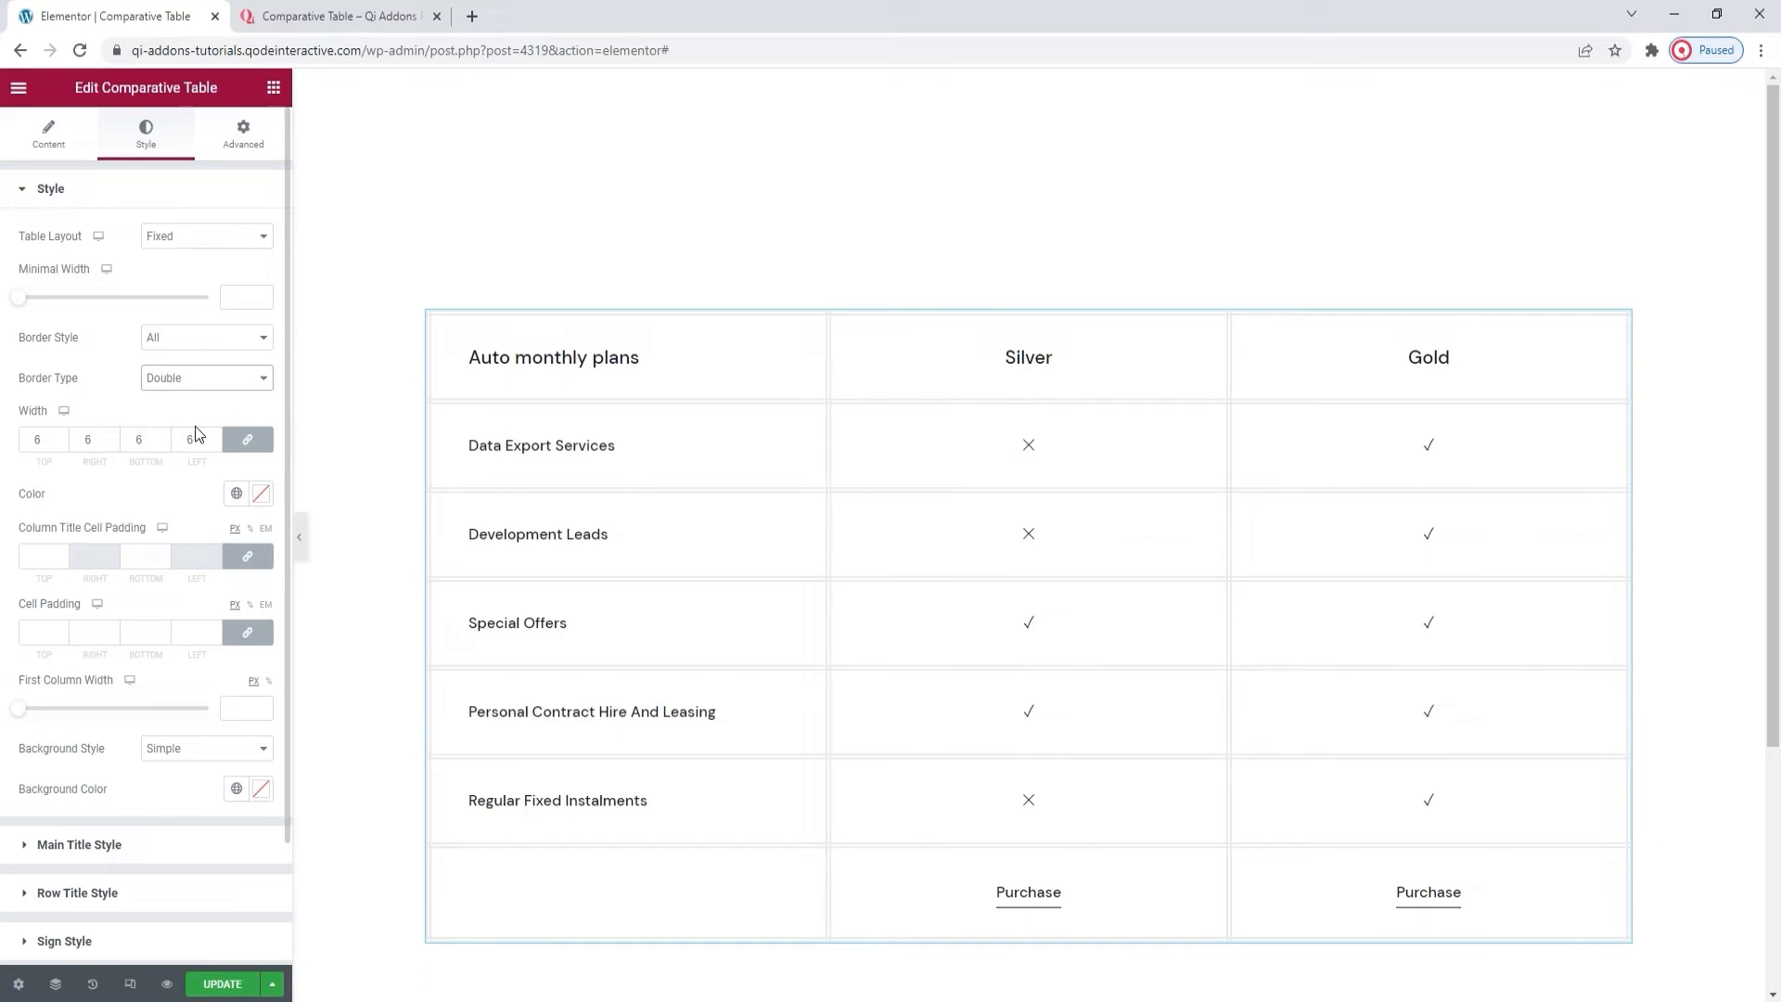
click(204, 381)
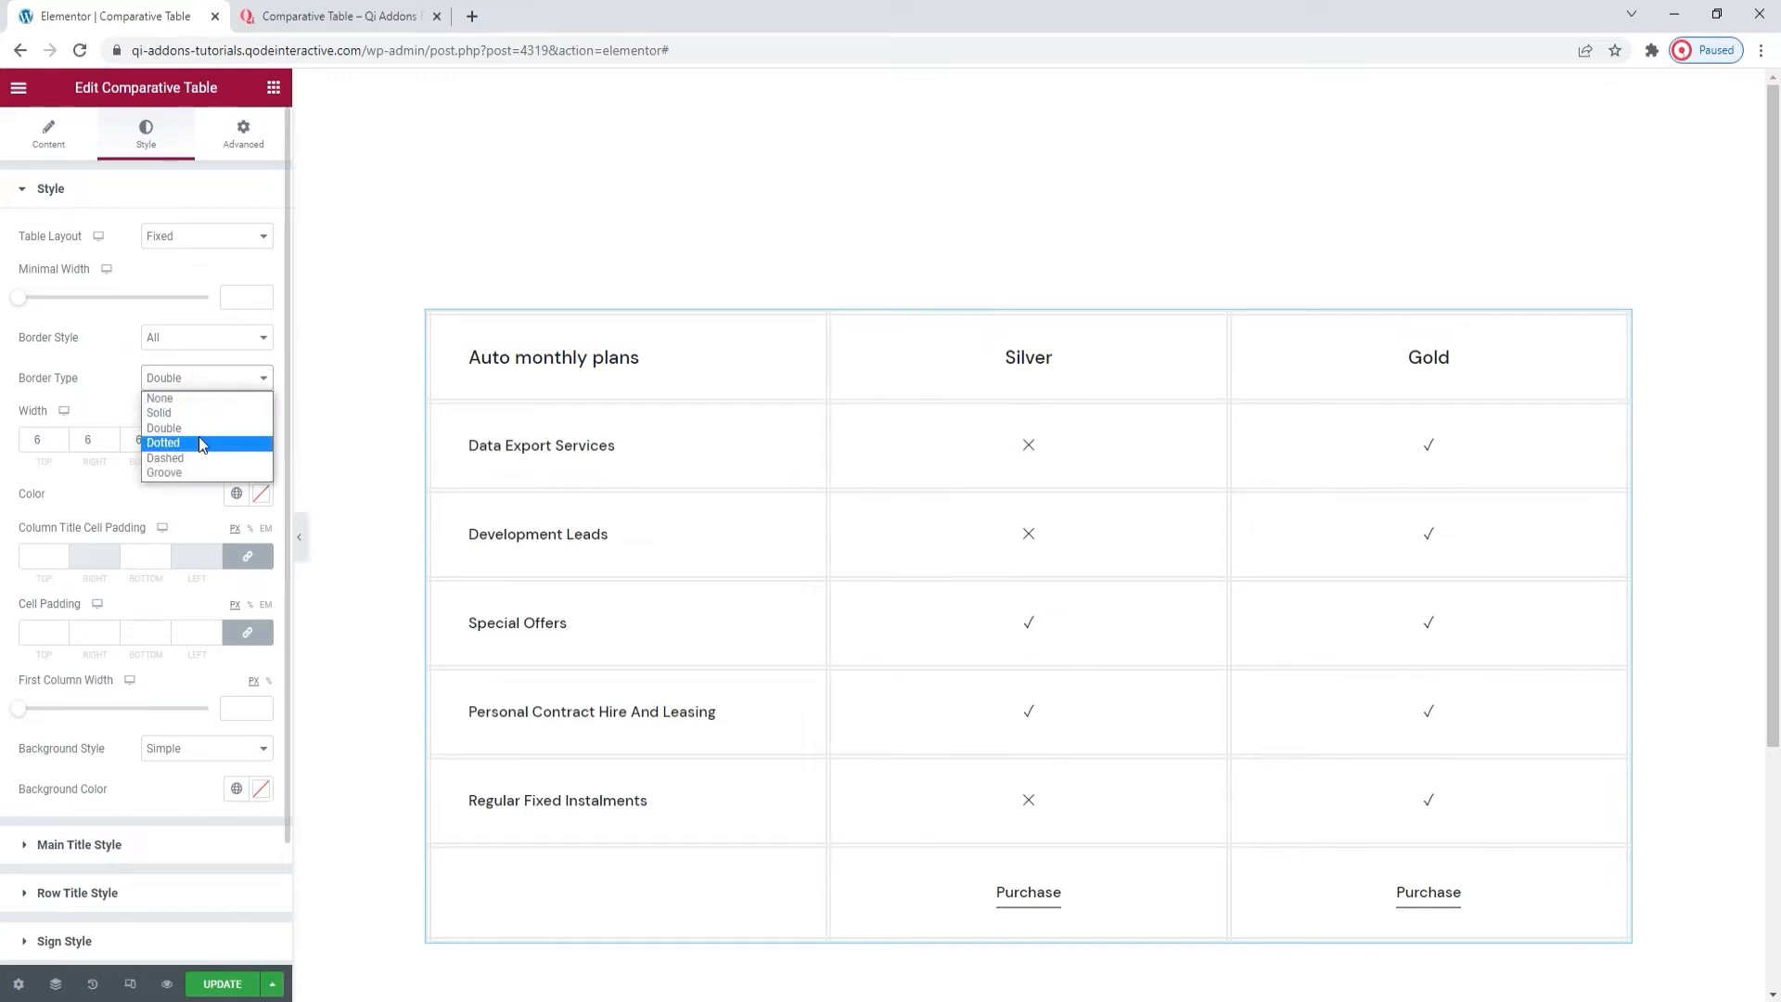
click(201, 436)
click(231, 378)
click(202, 455)
click(234, 380)
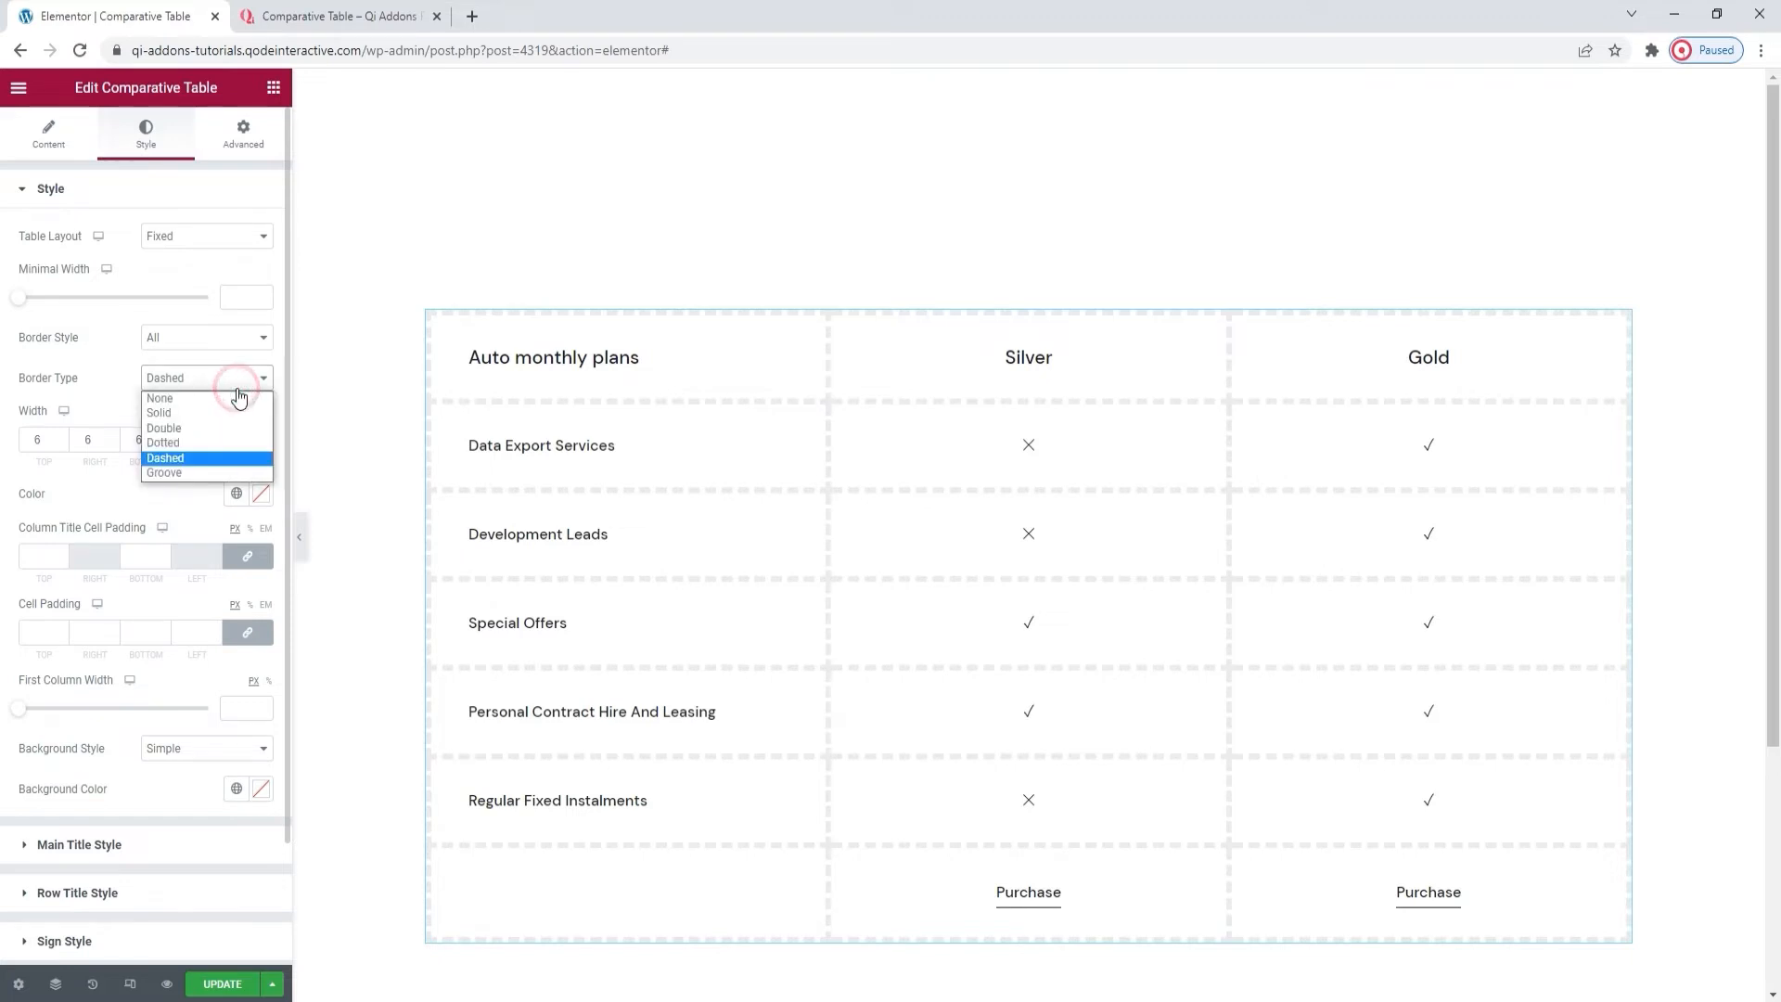
click(183, 473)
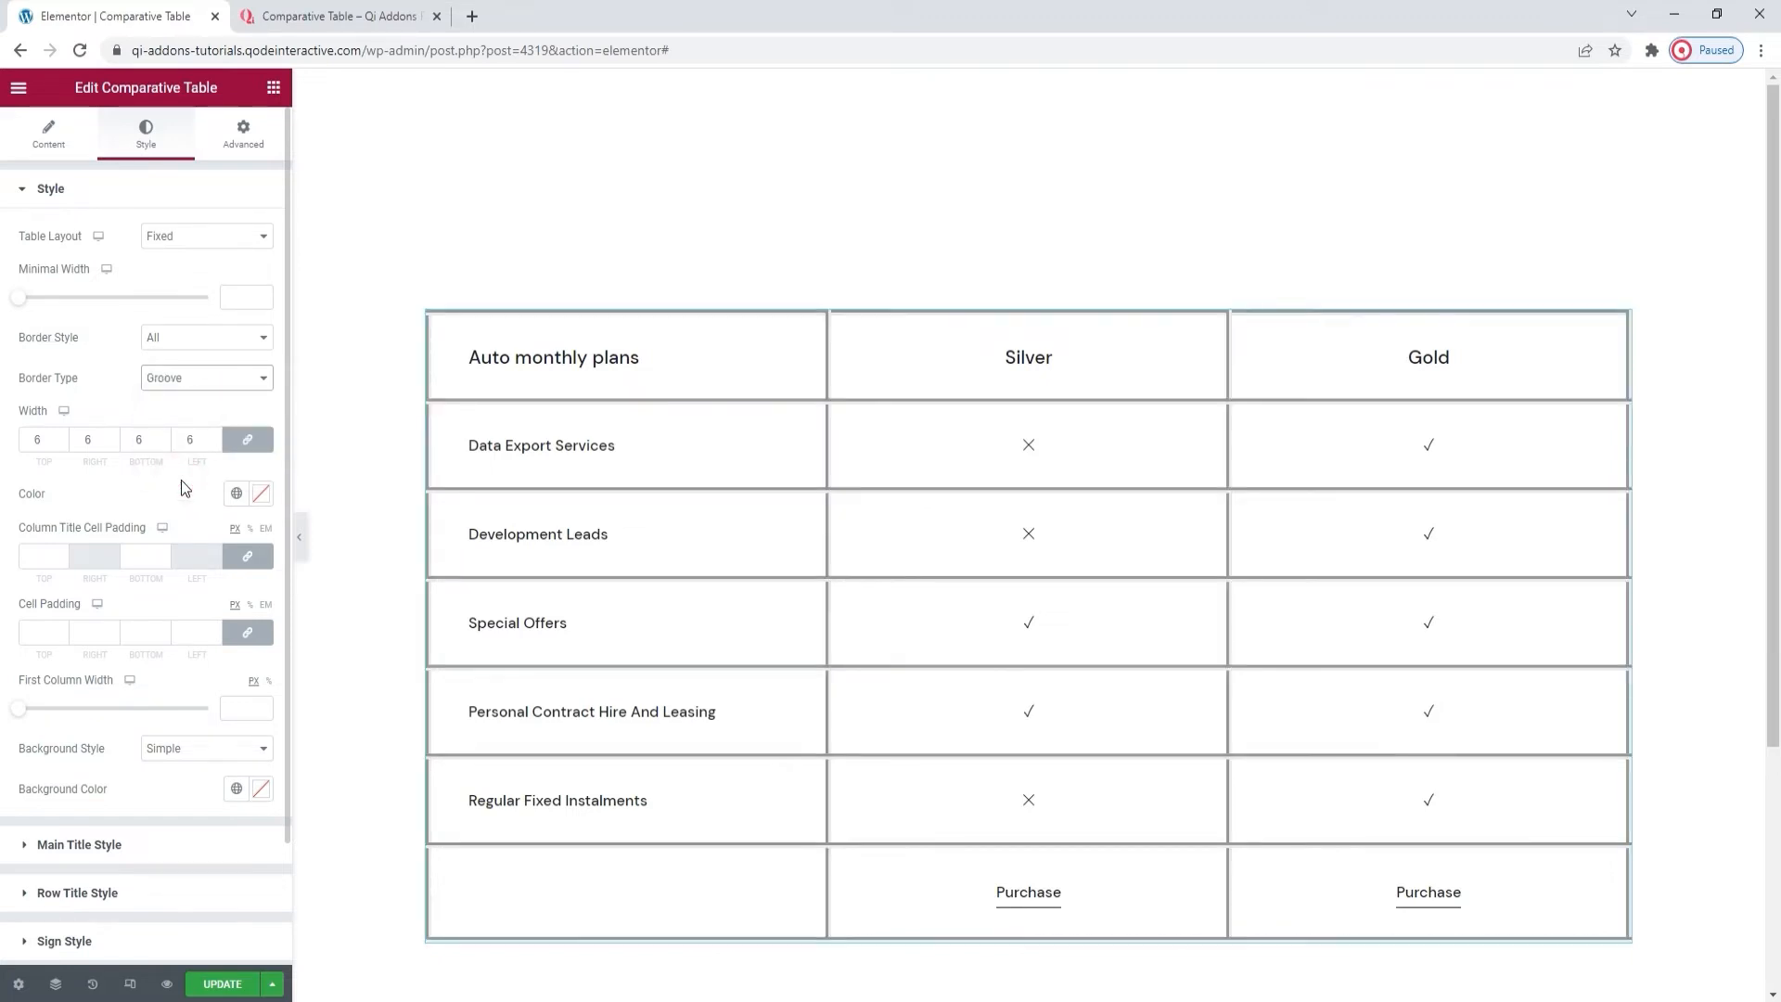
Return the border type to Solid and reduce the border width to 2 on all sides.
click(190, 382)
click(187, 404)
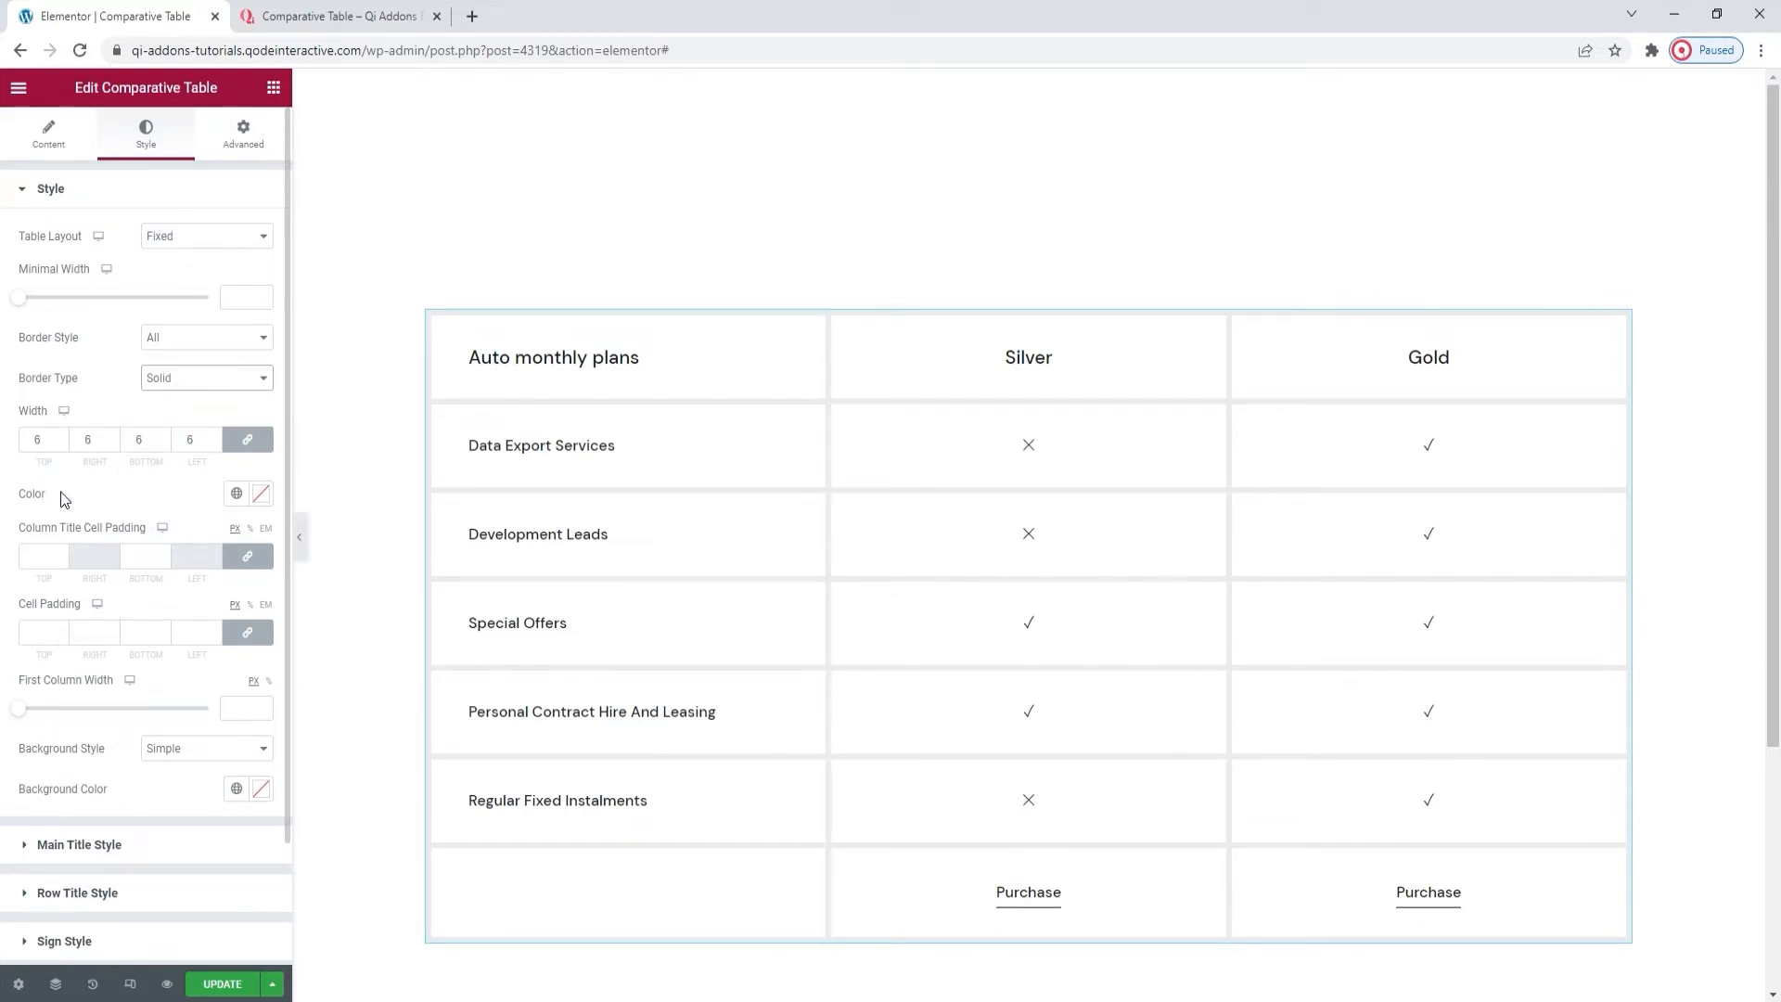
click(62, 443)
click(62, 443)
click(62, 443)
click(62, 443)
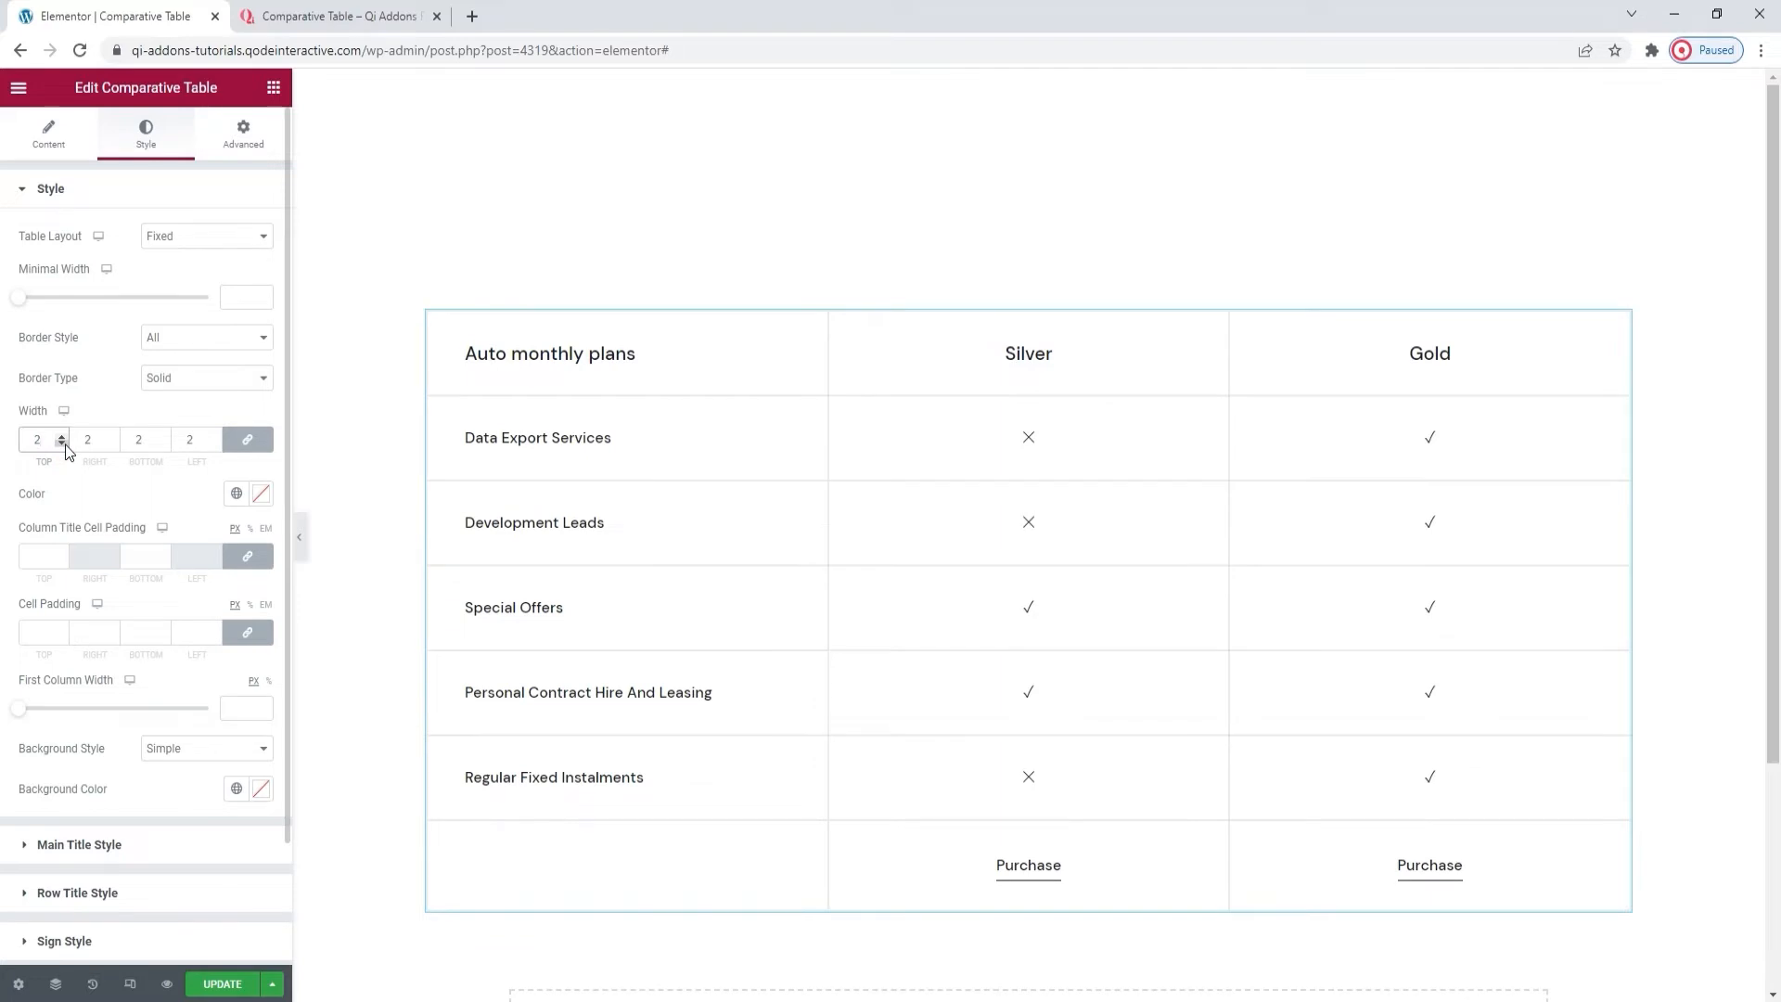
Set the table's border color to #ffc9c9.
click(263, 493)
click(163, 584)
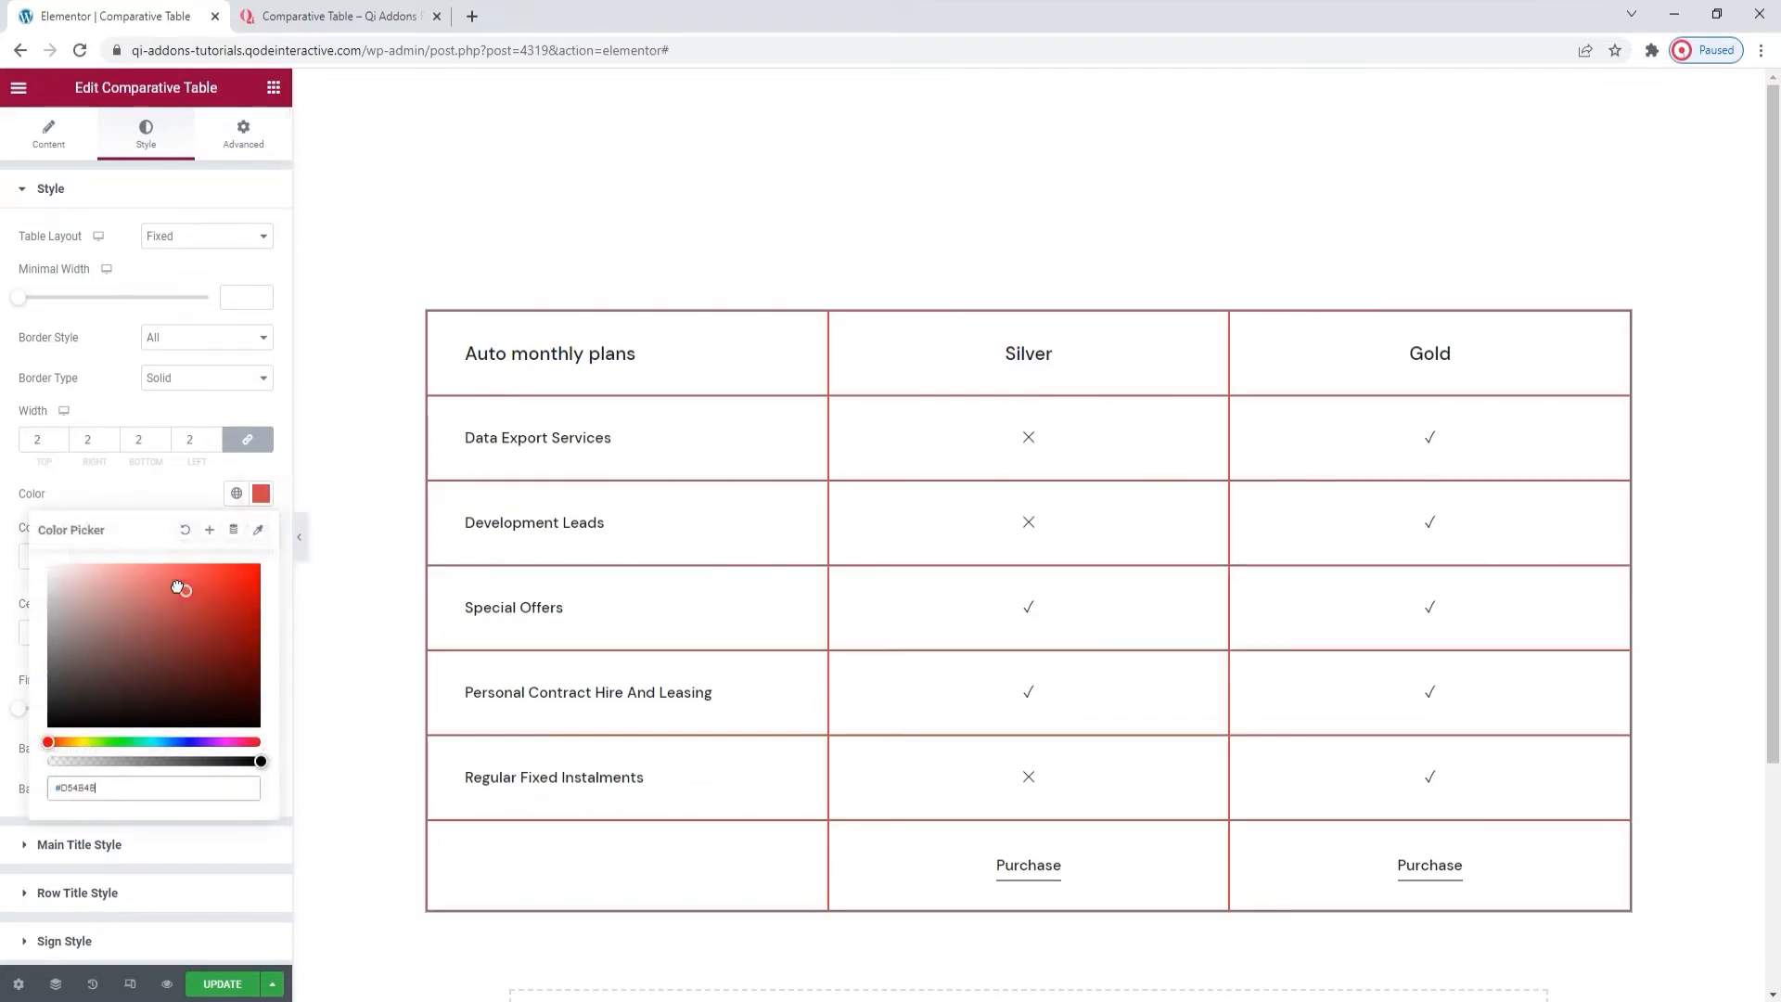
double_click(116, 794)
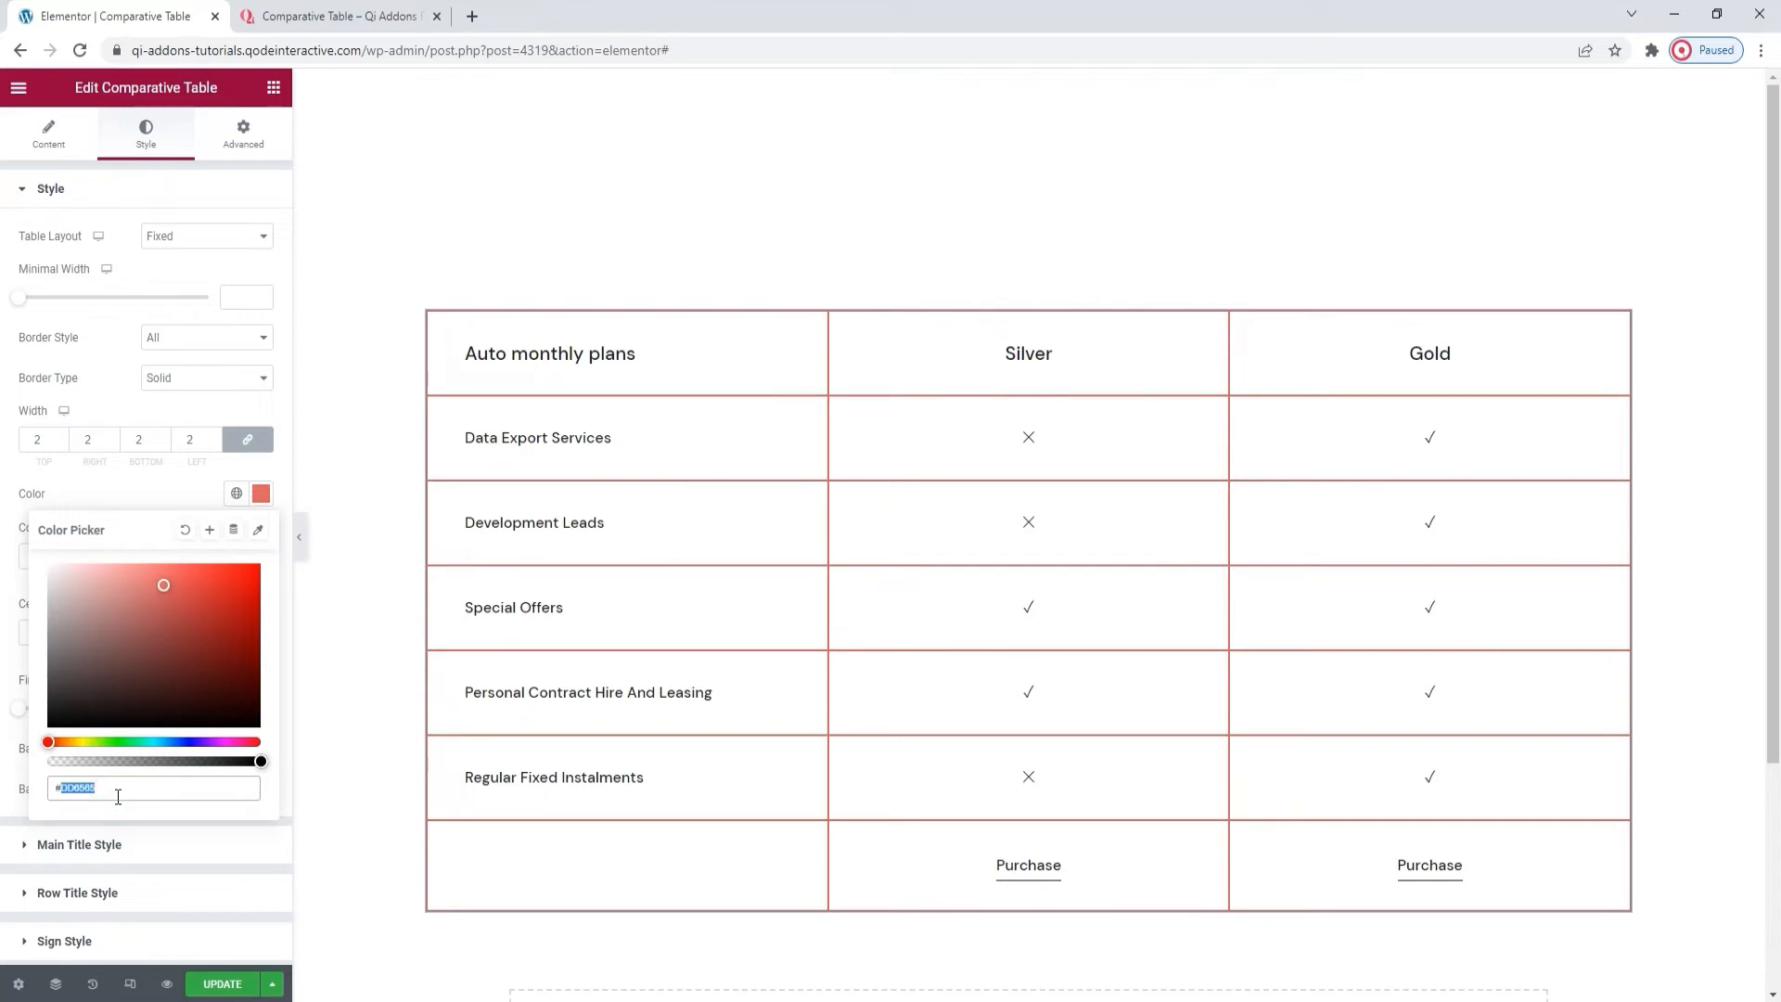
text(#ffc9c9)
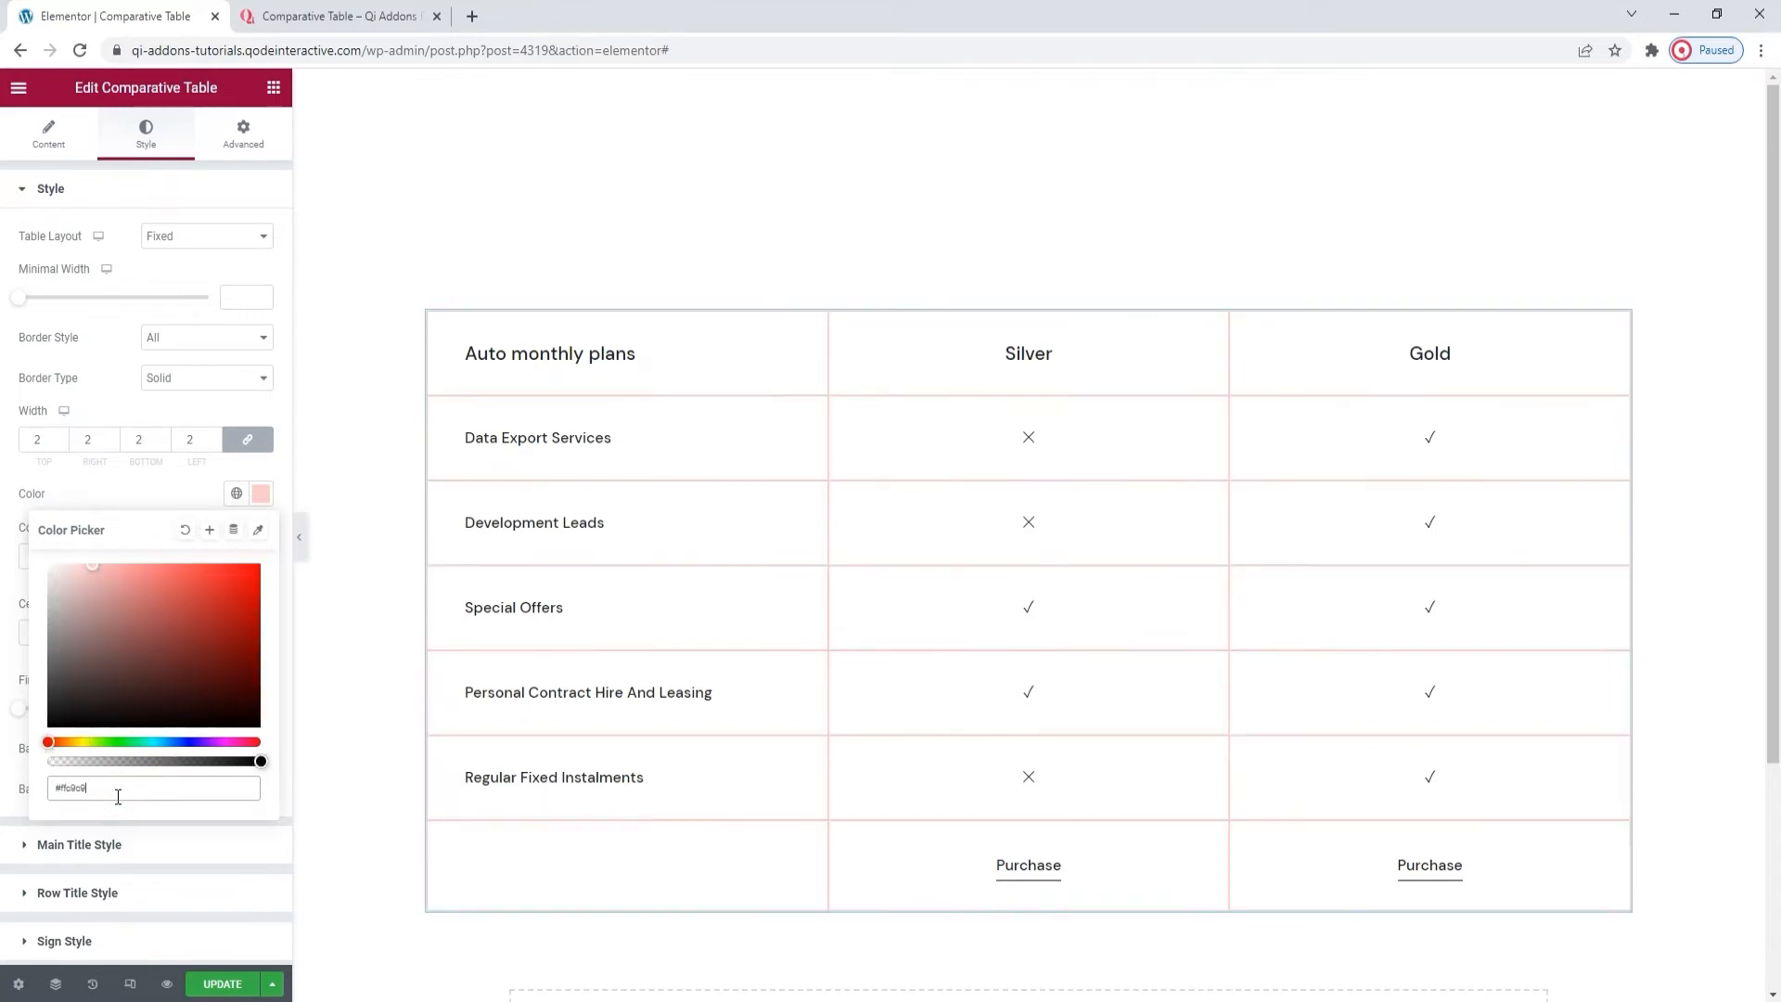
click(180, 493)
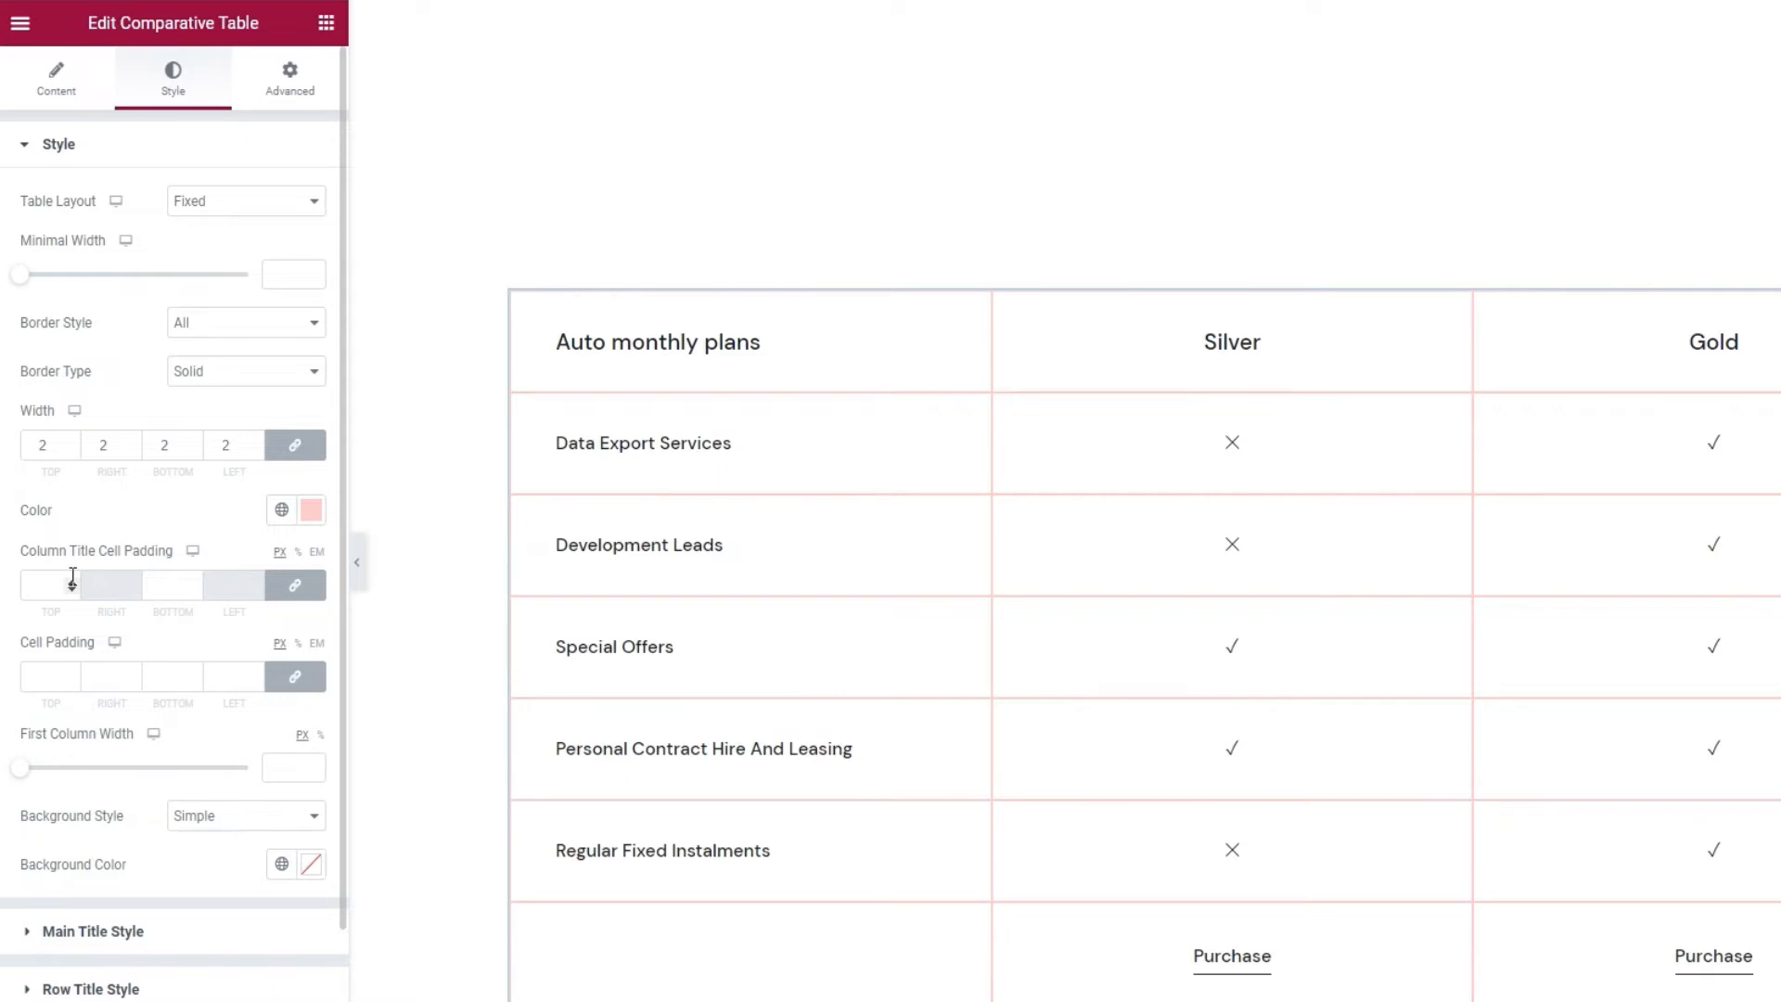
Try a column title cell padding of 35 px, and settle on 29 px for top and bottom.
click(69, 581)
text(28)
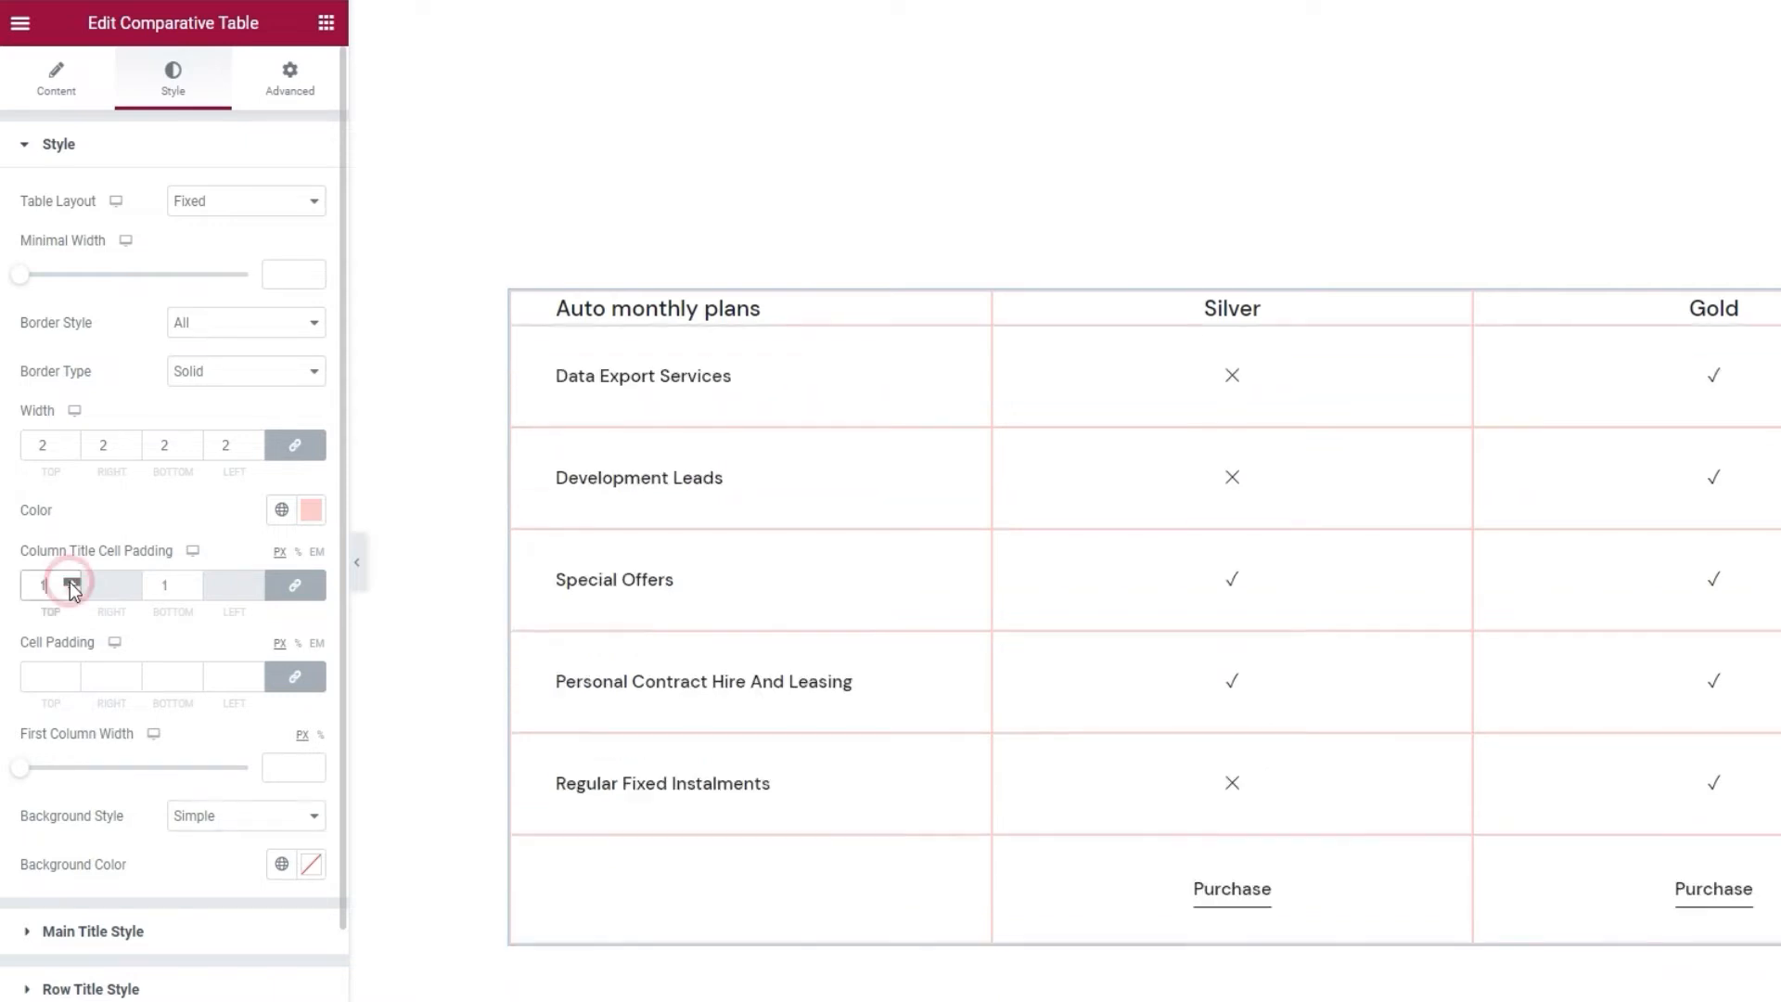
click(69, 582)
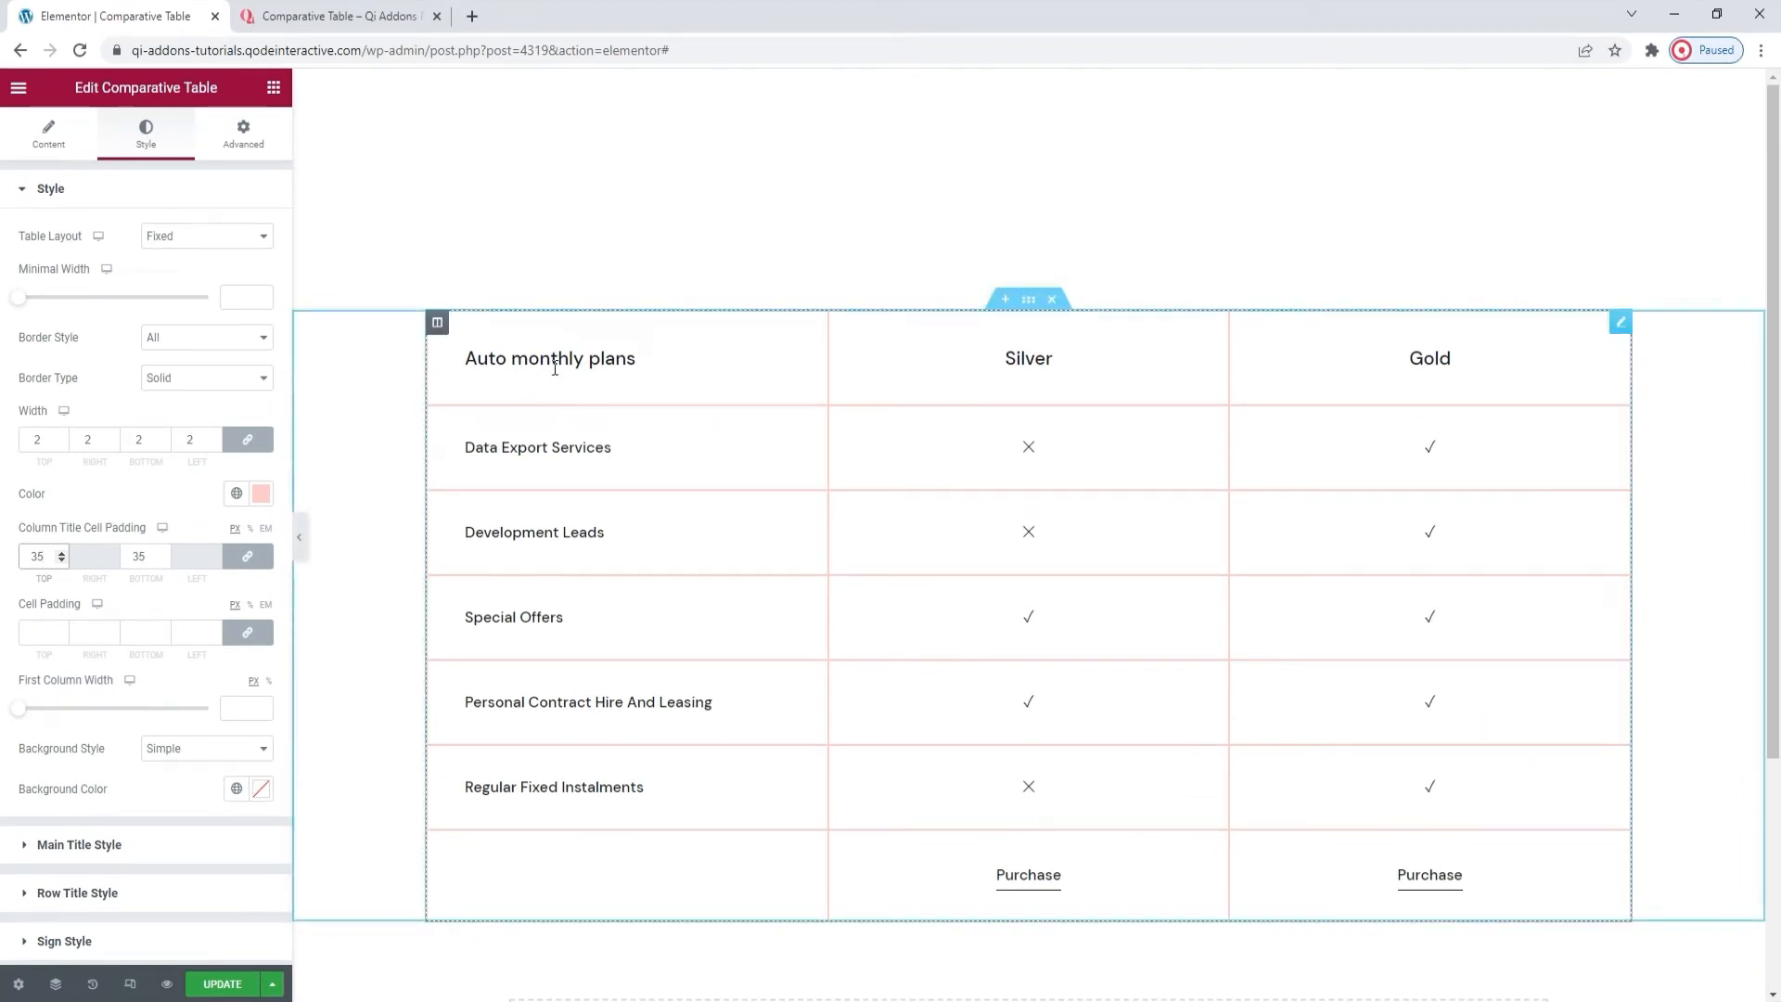
click(58, 561)
click(58, 561)
click(57, 561)
click(57, 561)
click(57, 561)
click(57, 561)
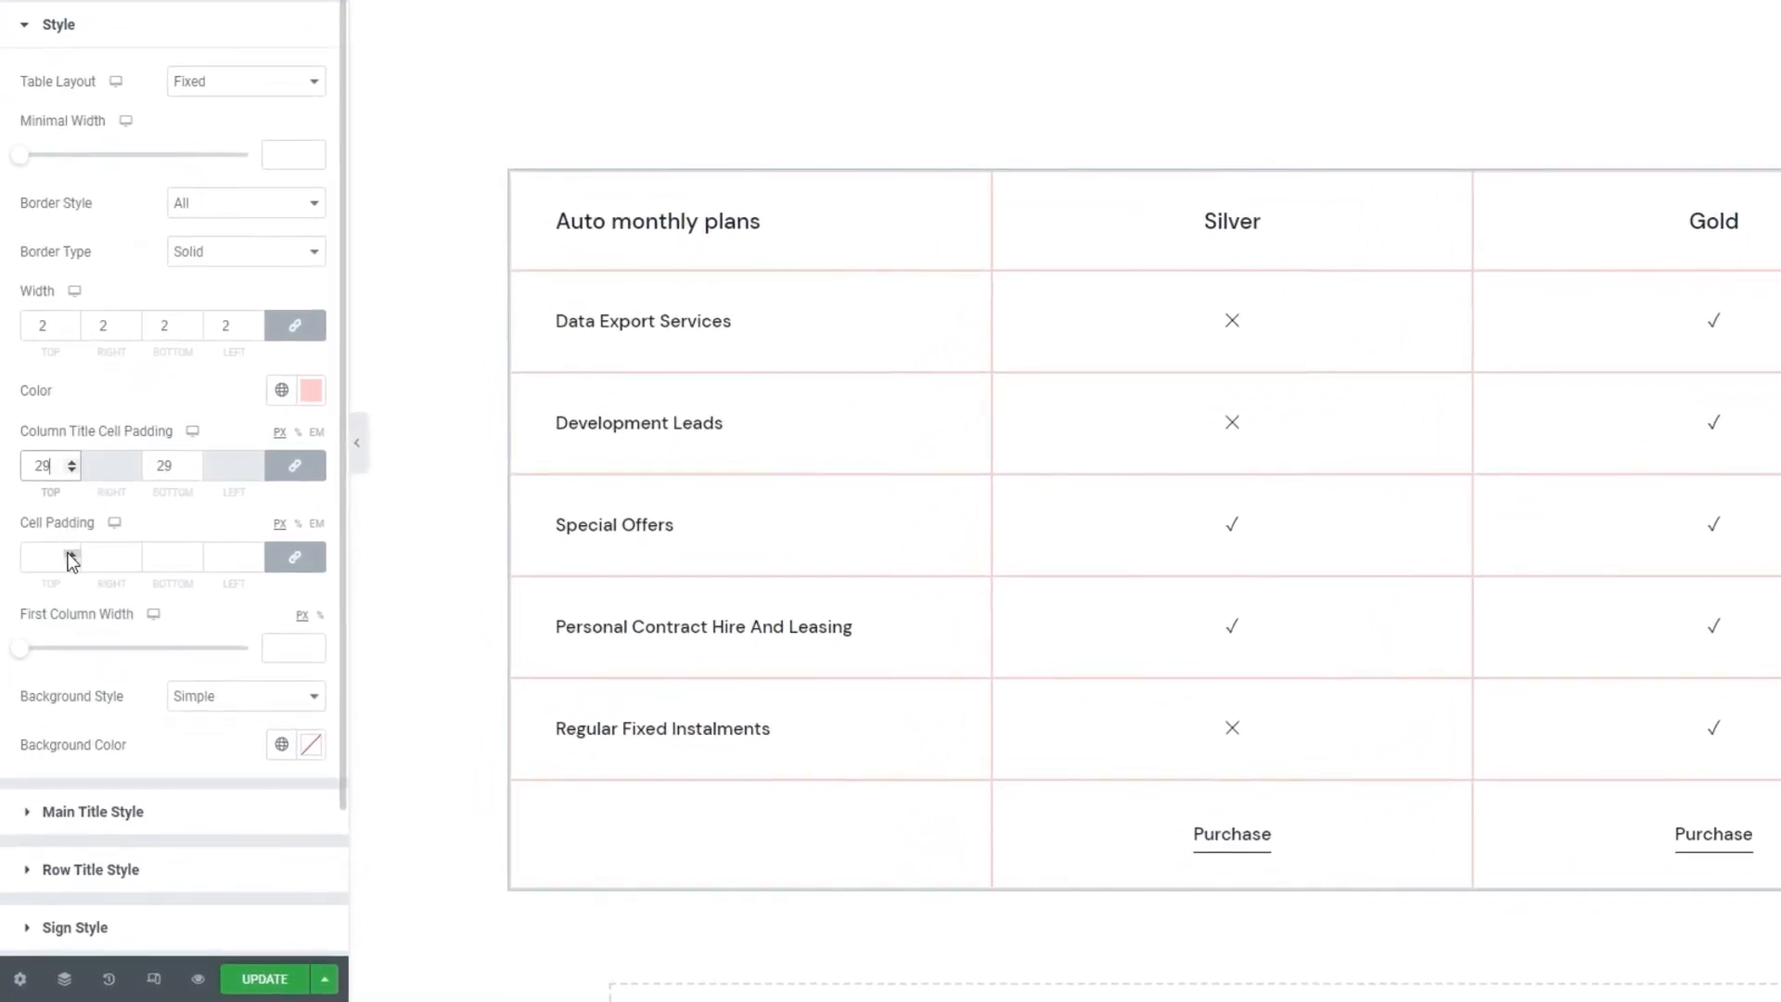
Try a linked cell padding of 31 px on all sides and clear it again.
drag(68, 554, 72, 560)
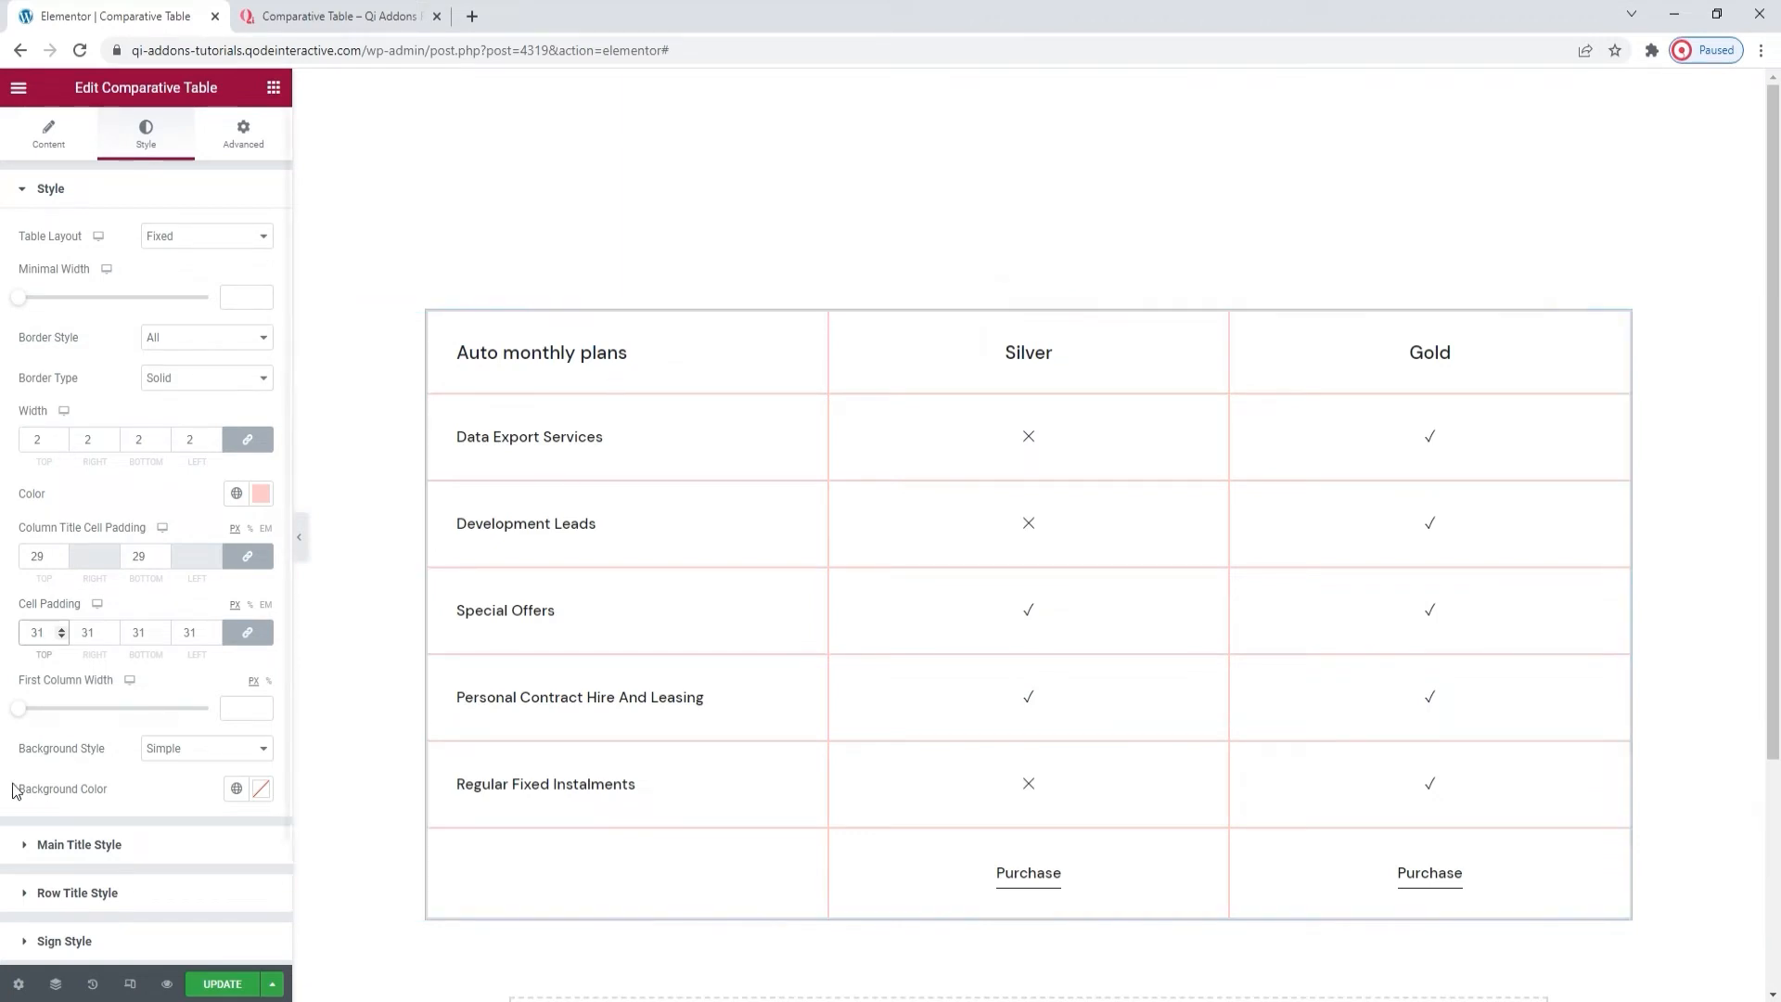
double_click(46, 631)
key(BackSpace)
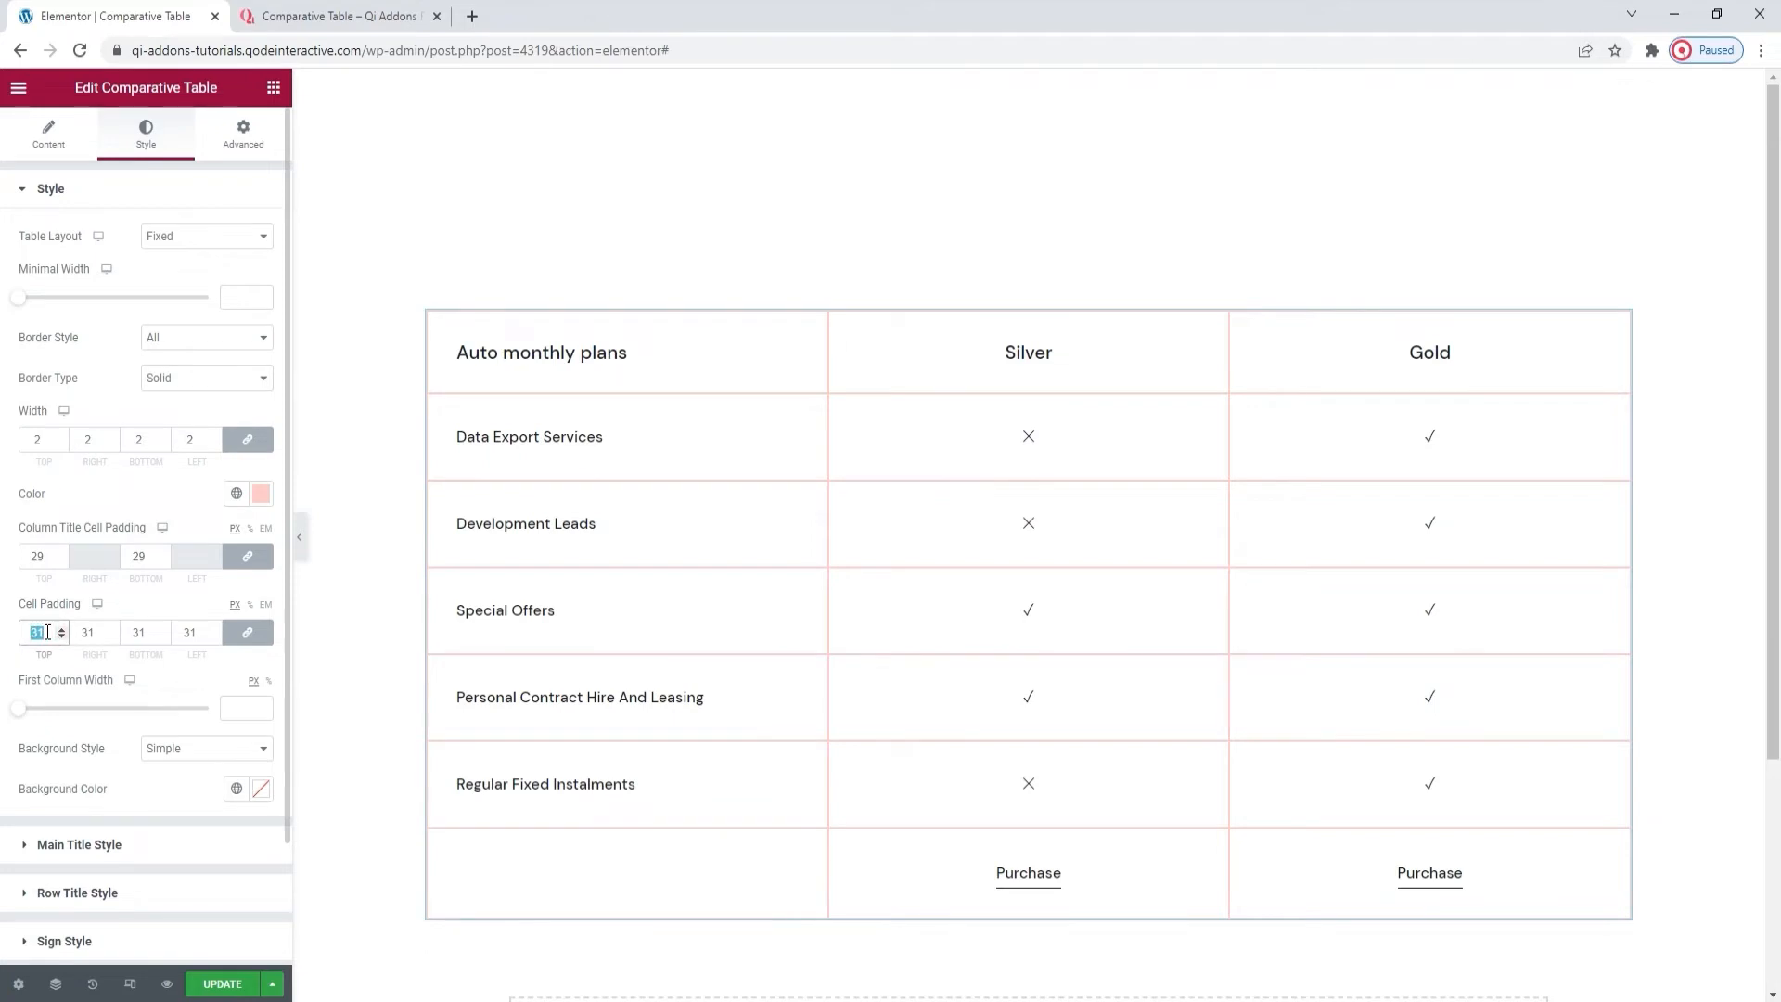
Unlink the cell padding sides and set the padding to 26 px top and bottom and 37 px right and left.
click(245, 632)
click(39, 634)
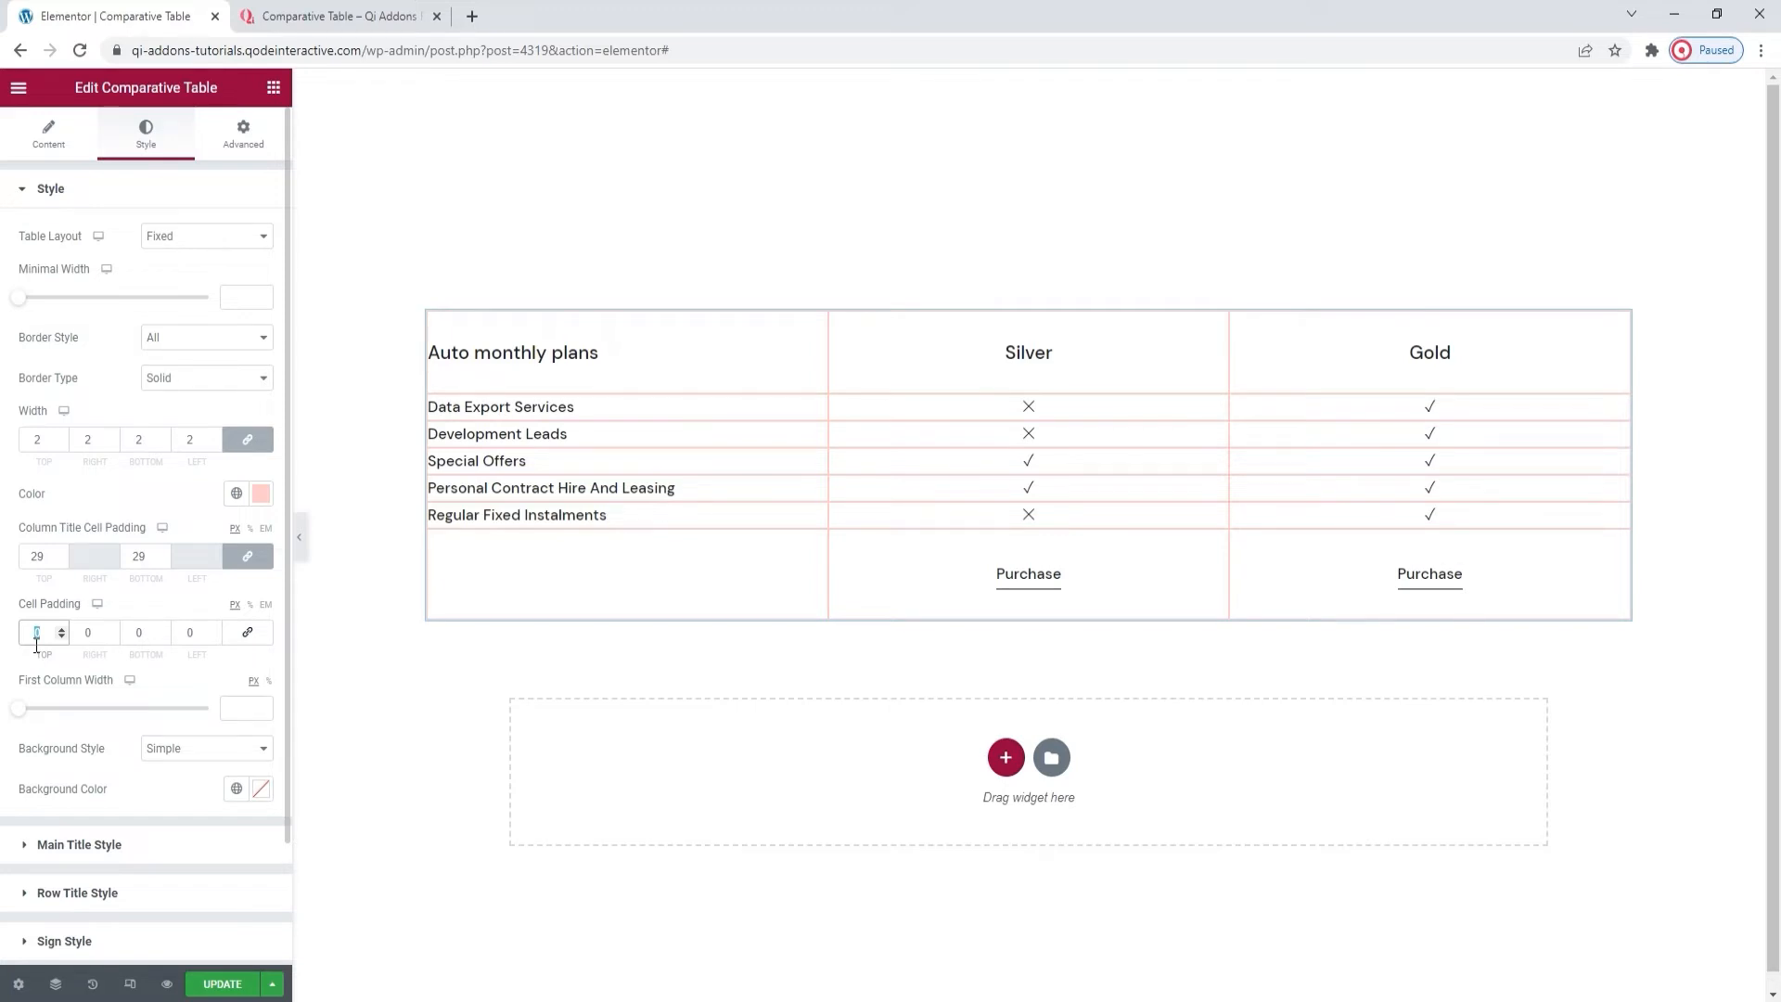
text(26)
click(78, 632)
text(37)
click(127, 628)
text(26)
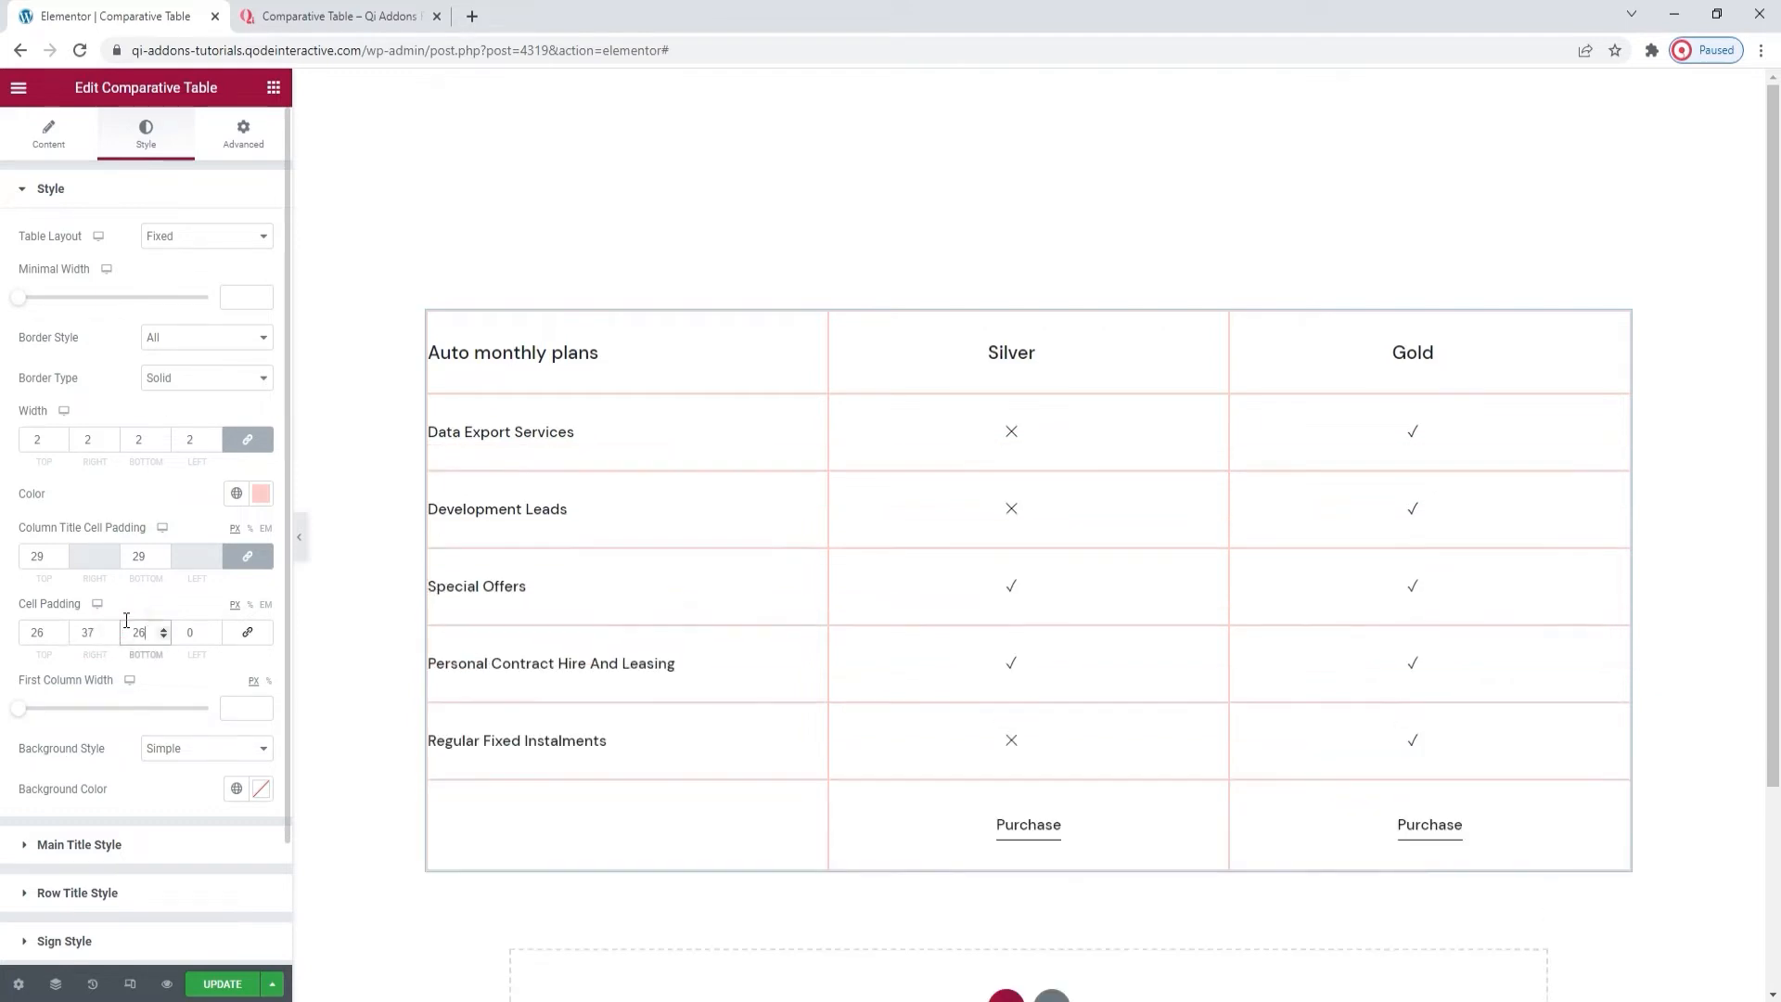
click(182, 632)
text(37)
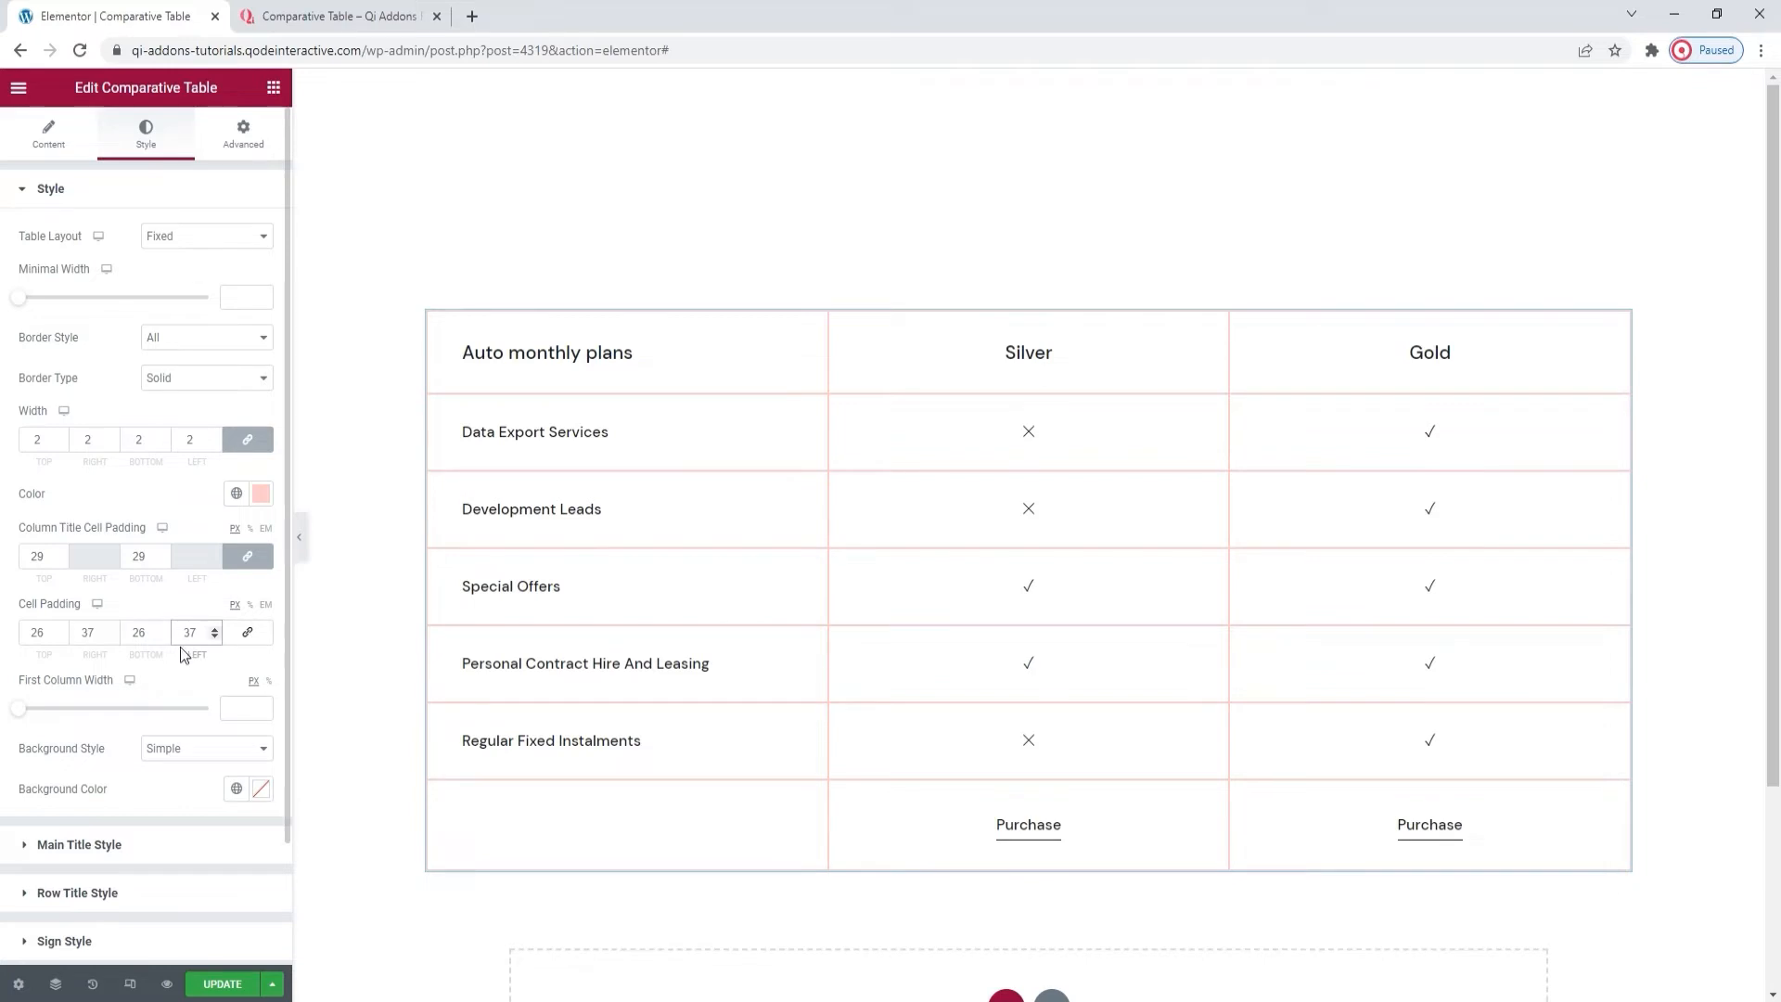
Try a first column width of 488 px, and settle on 41 percent instead.
scroll(135, 627, down, 1)
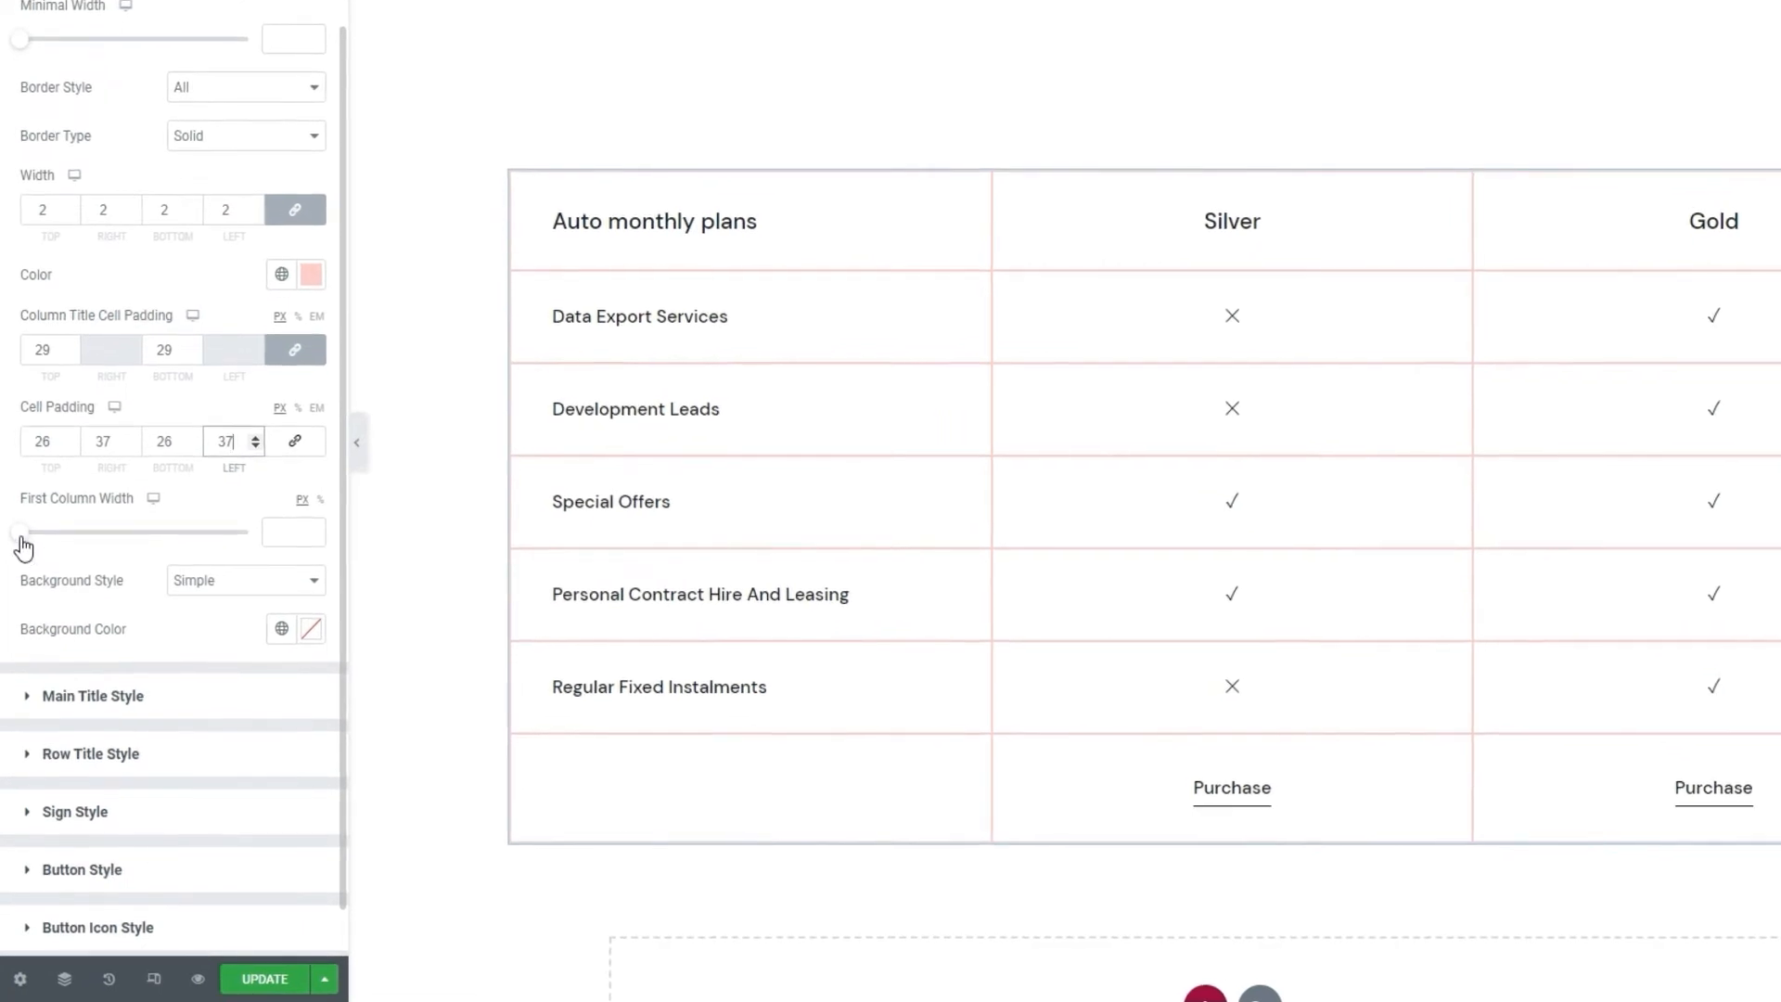
drag(19, 533, 79, 529)
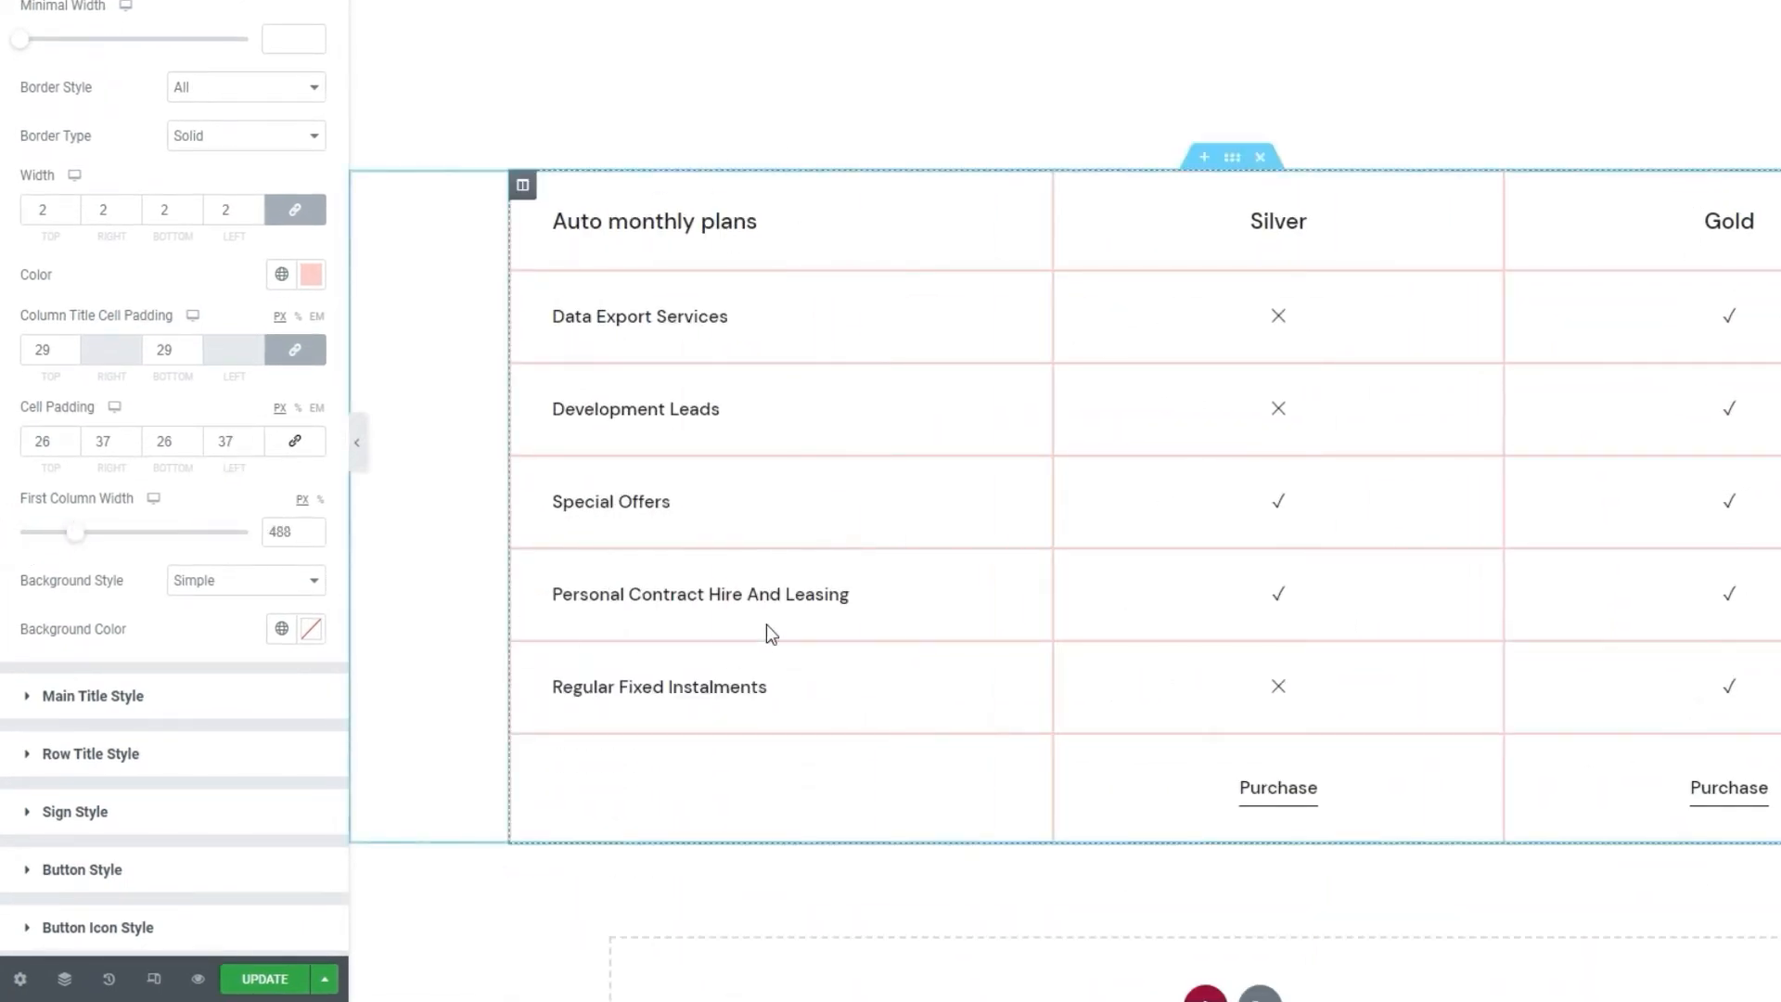
double_click(297, 532)
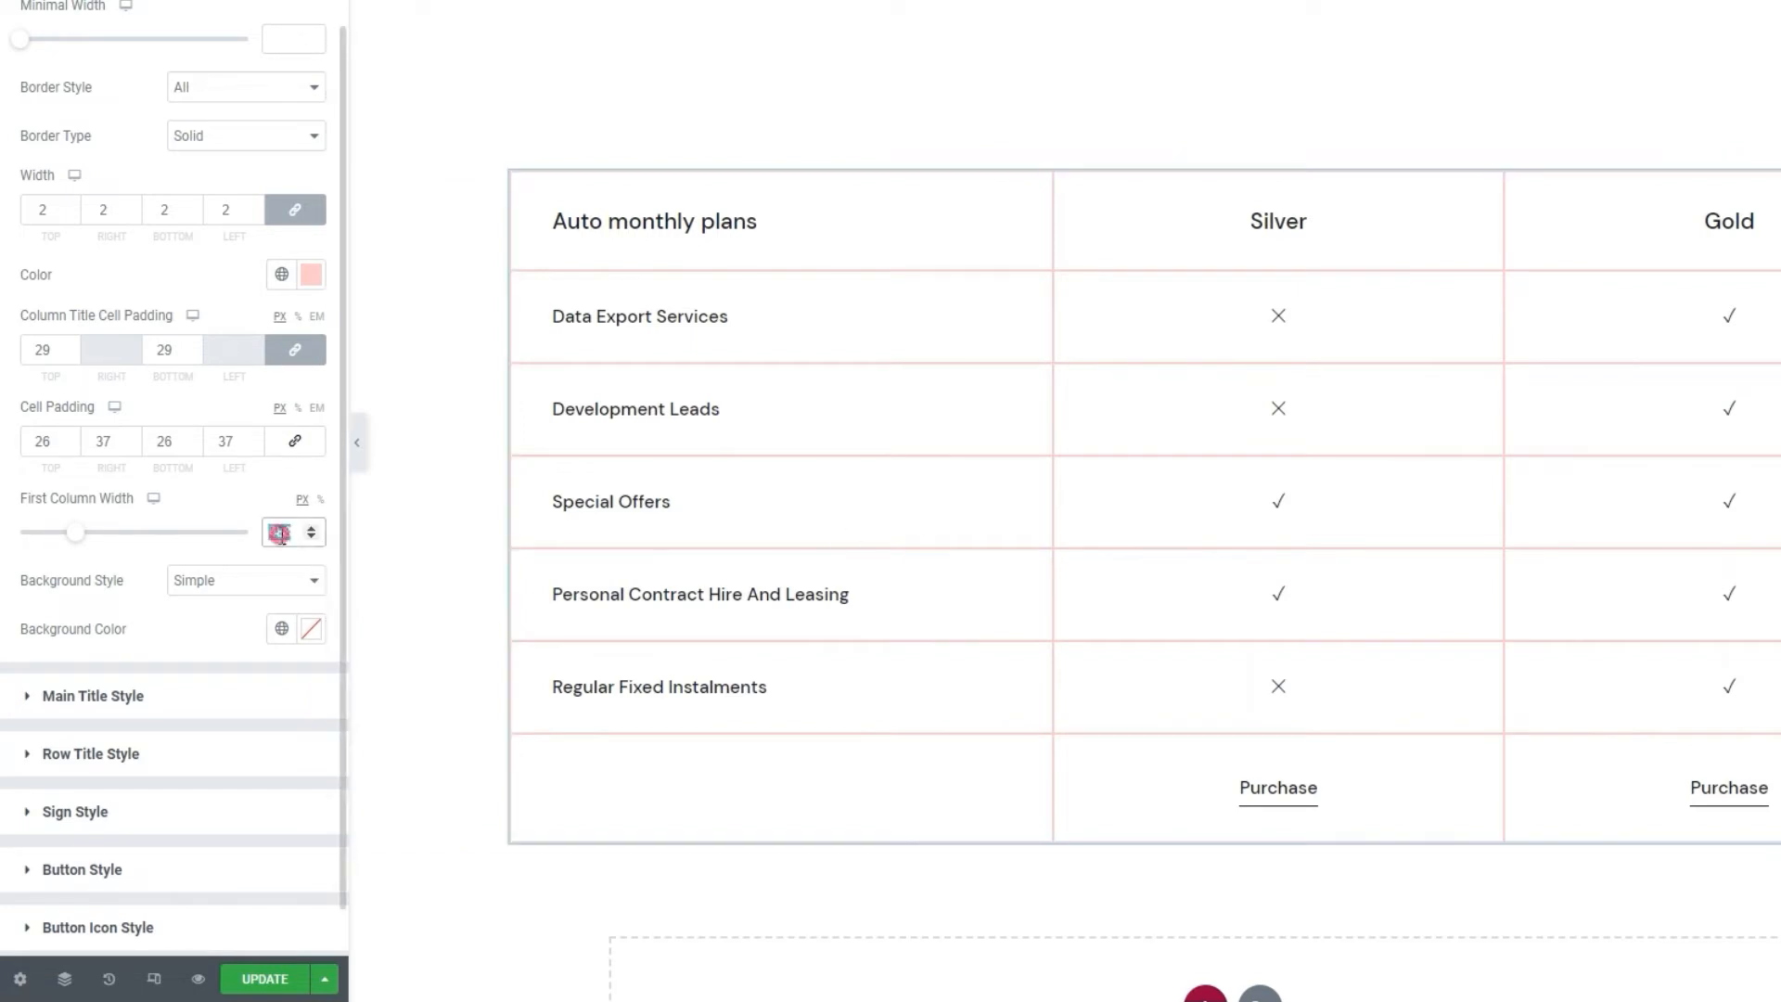
key(BackSpace)
click(321, 501)
click(274, 539)
text(41)
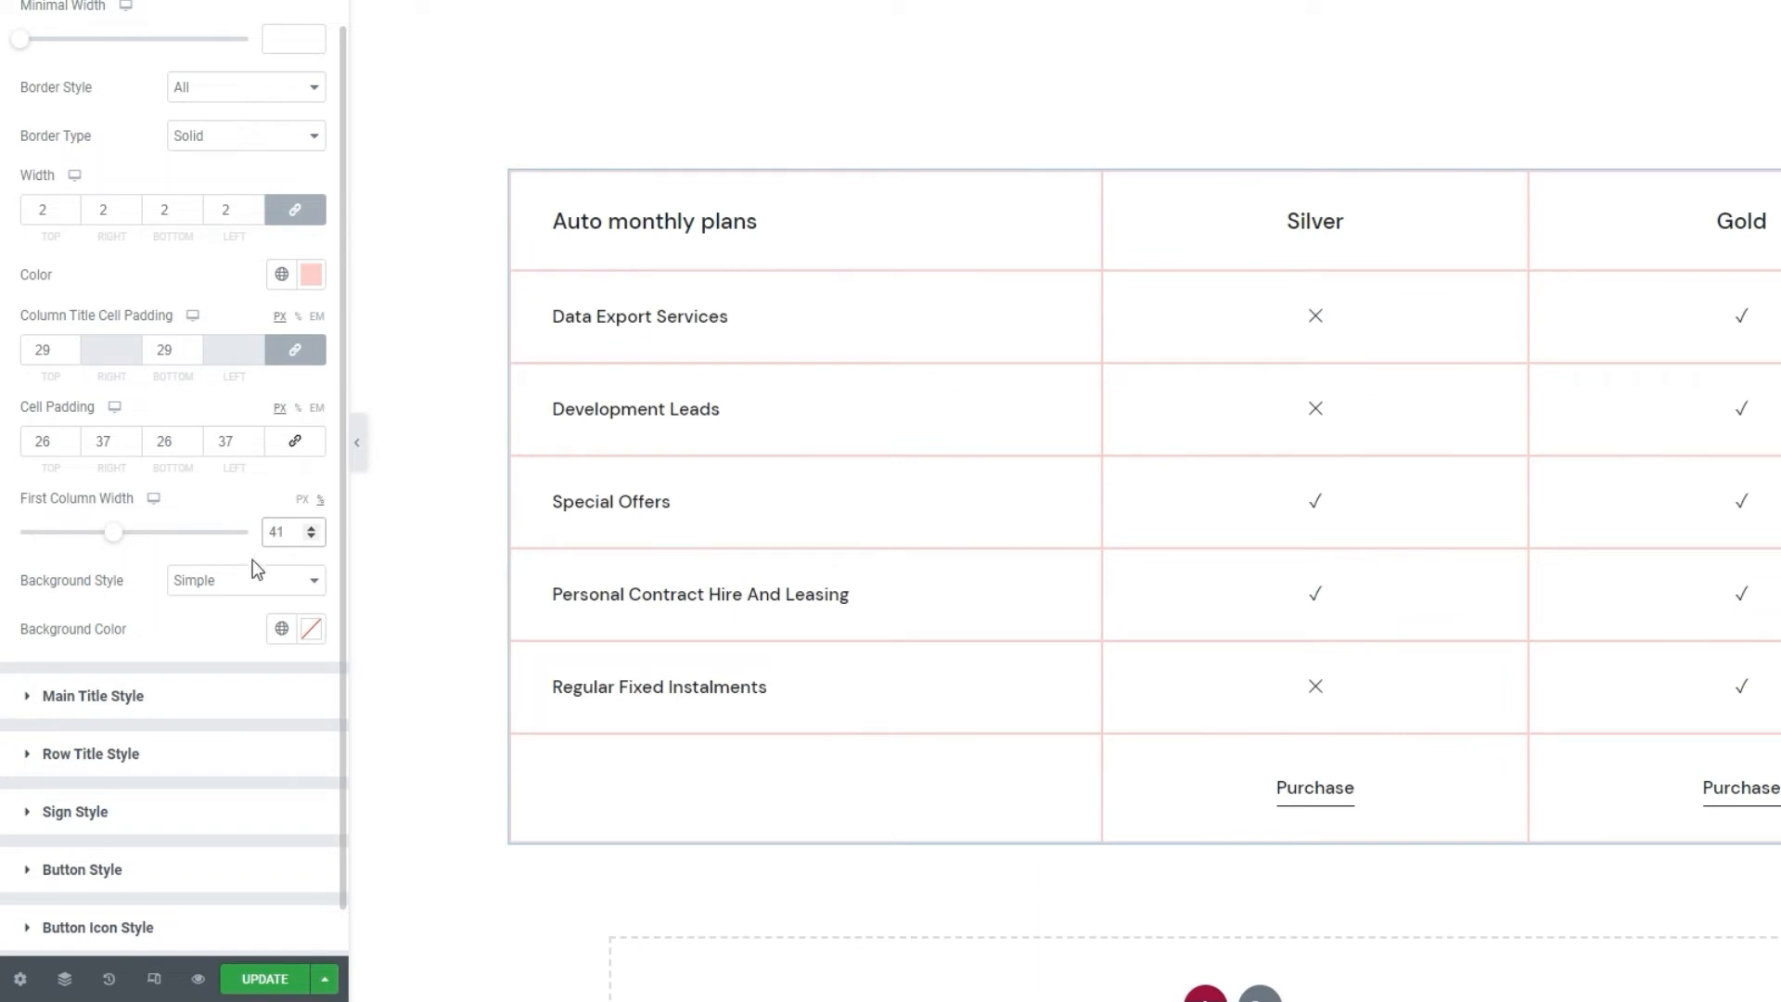
click(222, 560)
Try a background color with the Simple background style and reset it.
click(243, 582)
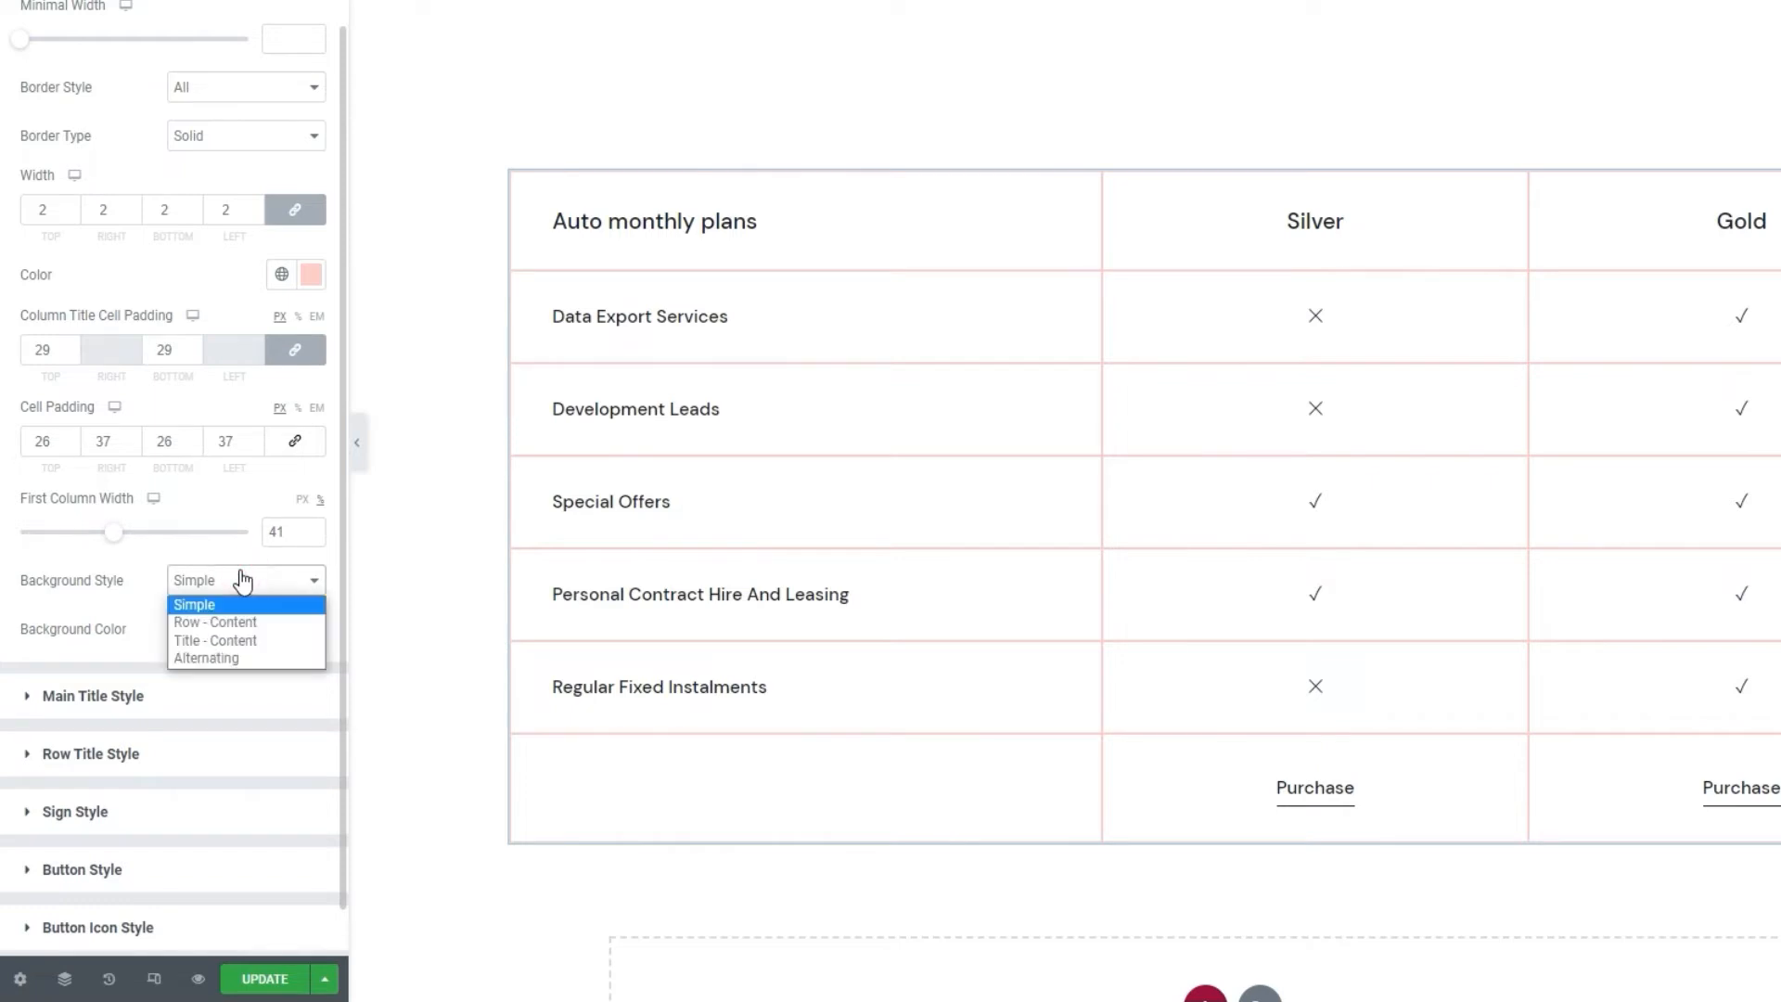
click(243, 582)
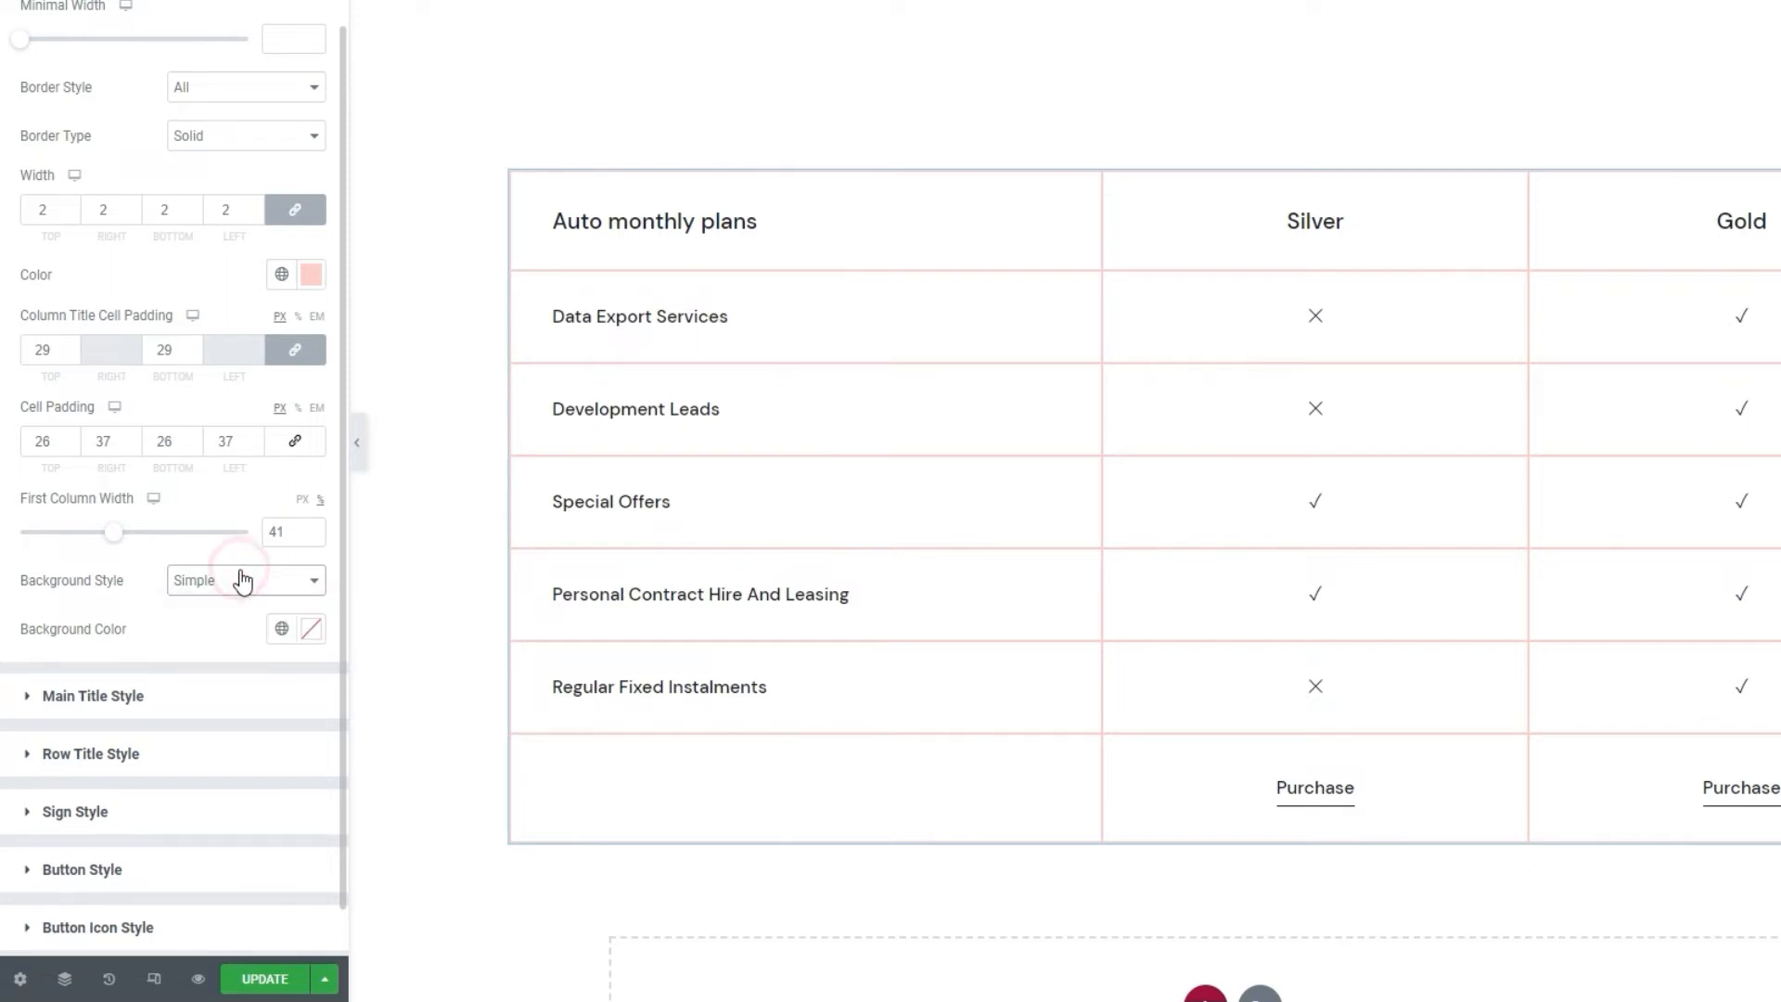
click(310, 628)
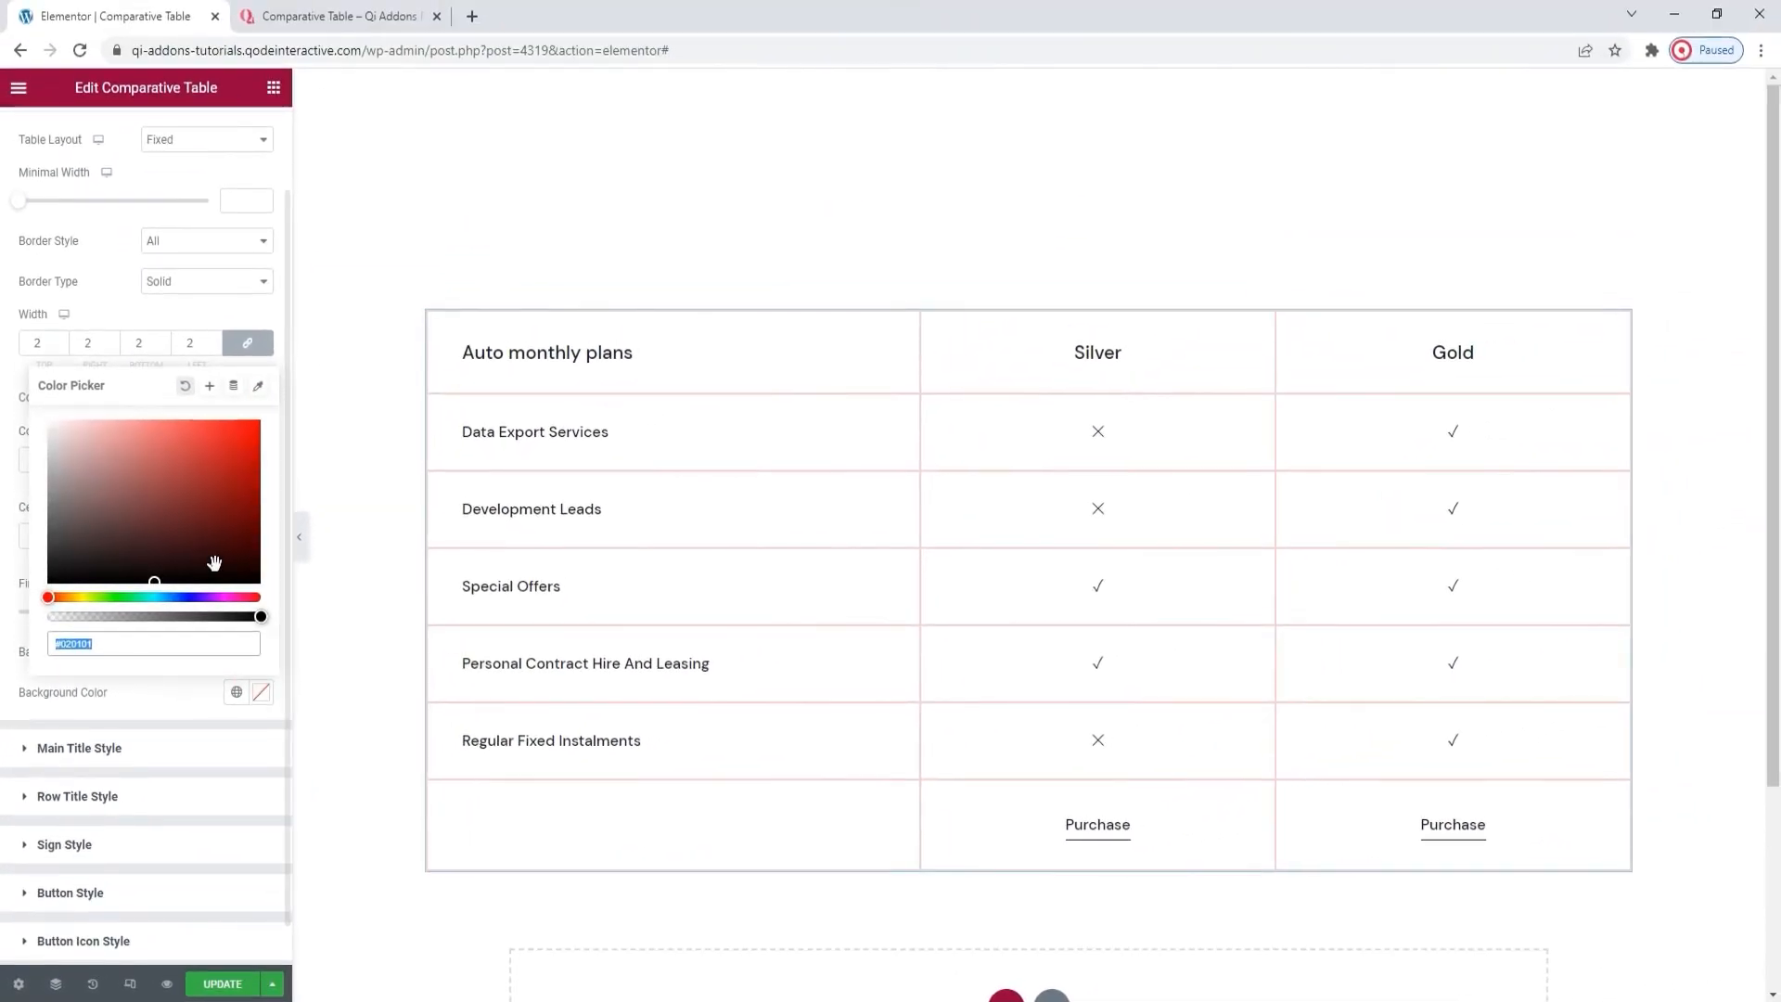
drag(212, 552, 81, 449)
click(186, 386)
click(187, 696)
Try the Row - Content background style with a salmon first color of about #D78484 and a muted rose second color.
click(251, 651)
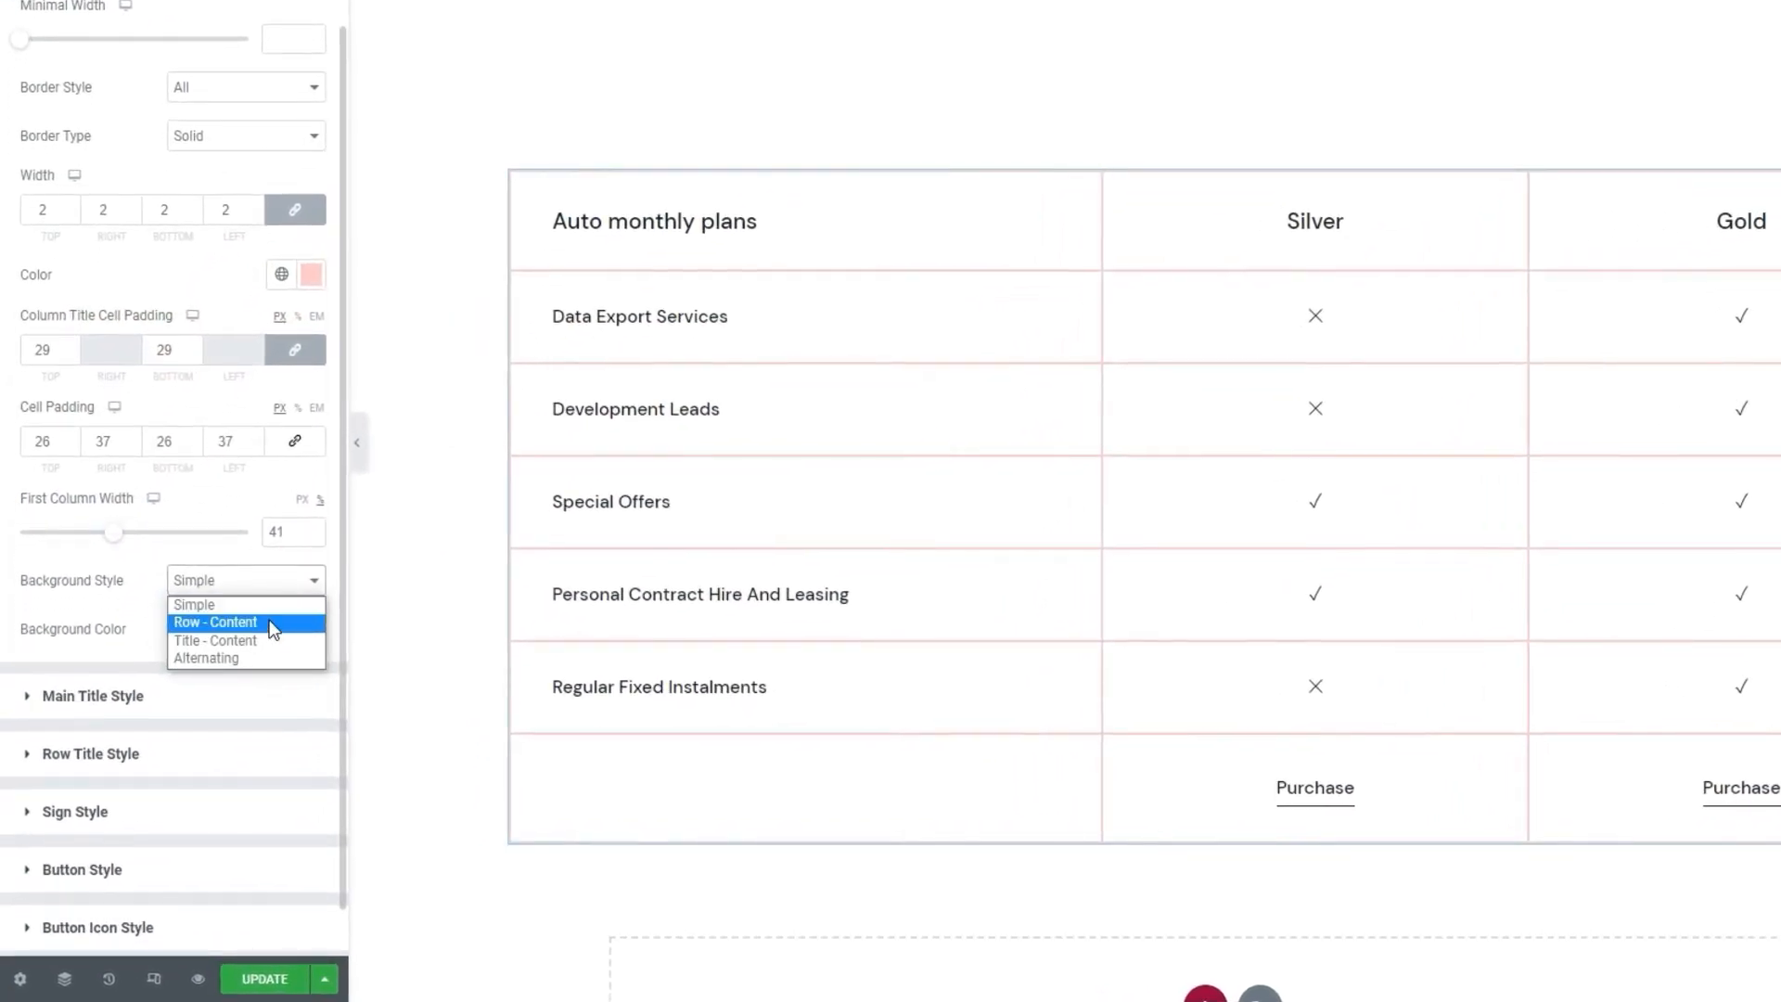
click(226, 684)
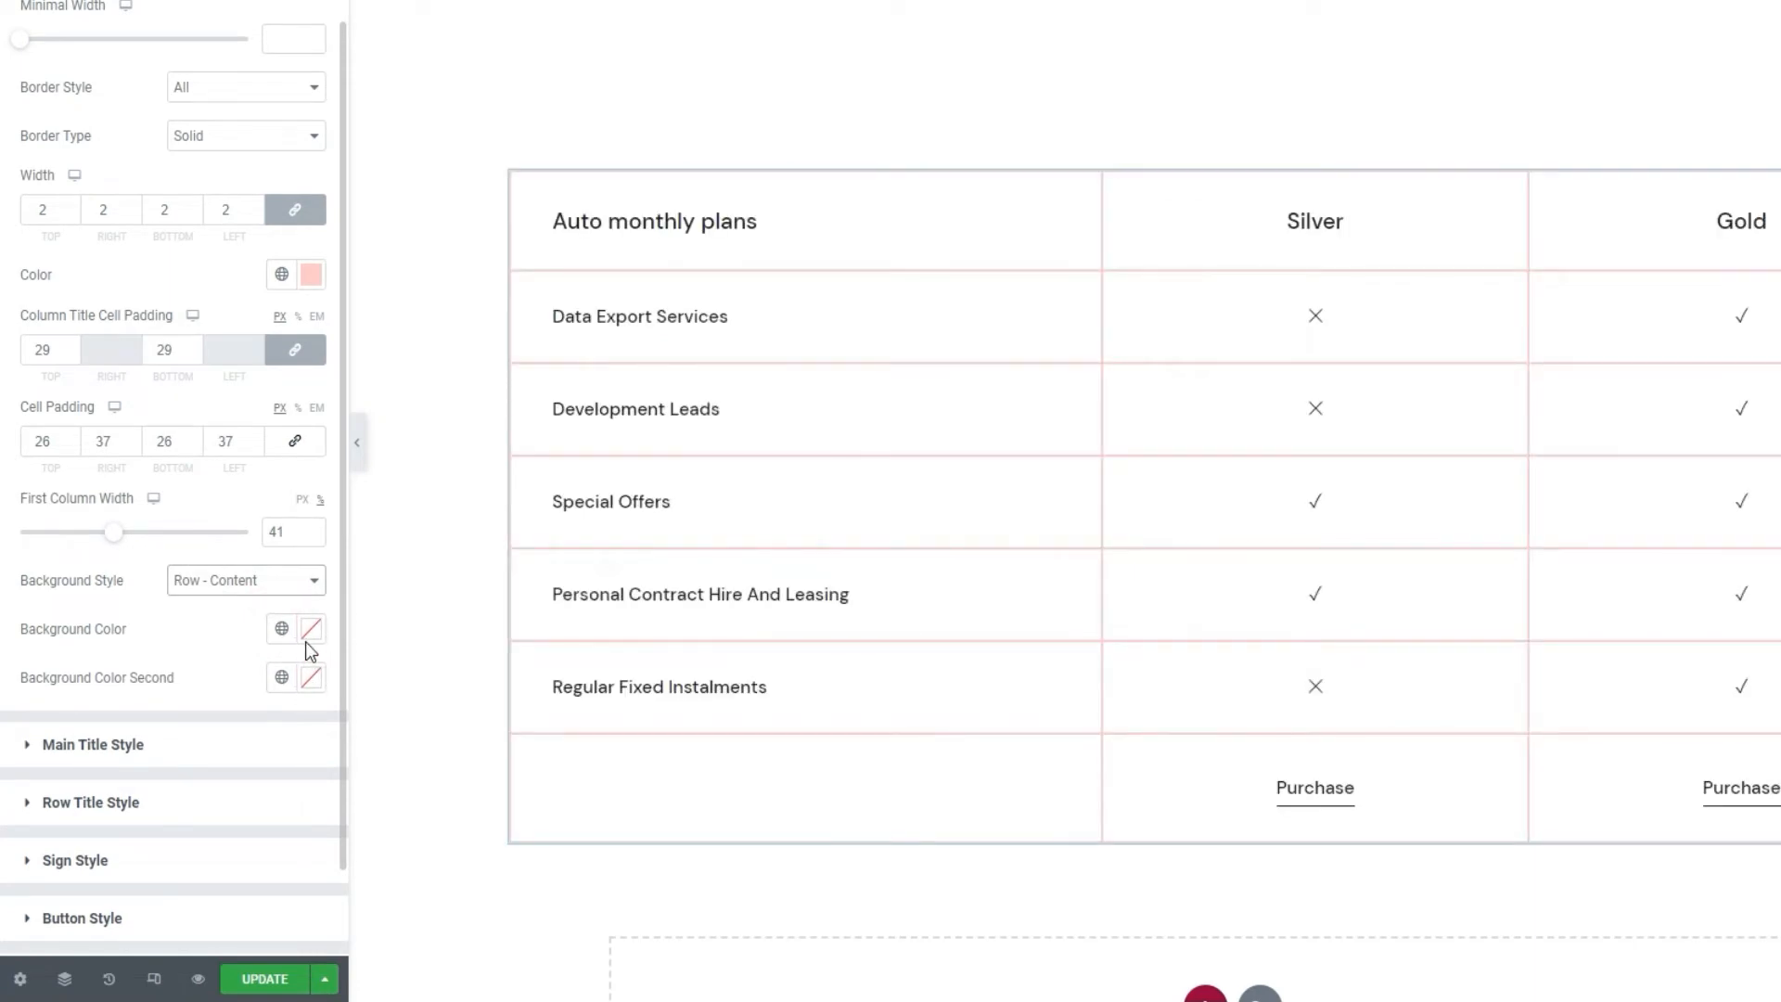
click(311, 629)
click(178, 373)
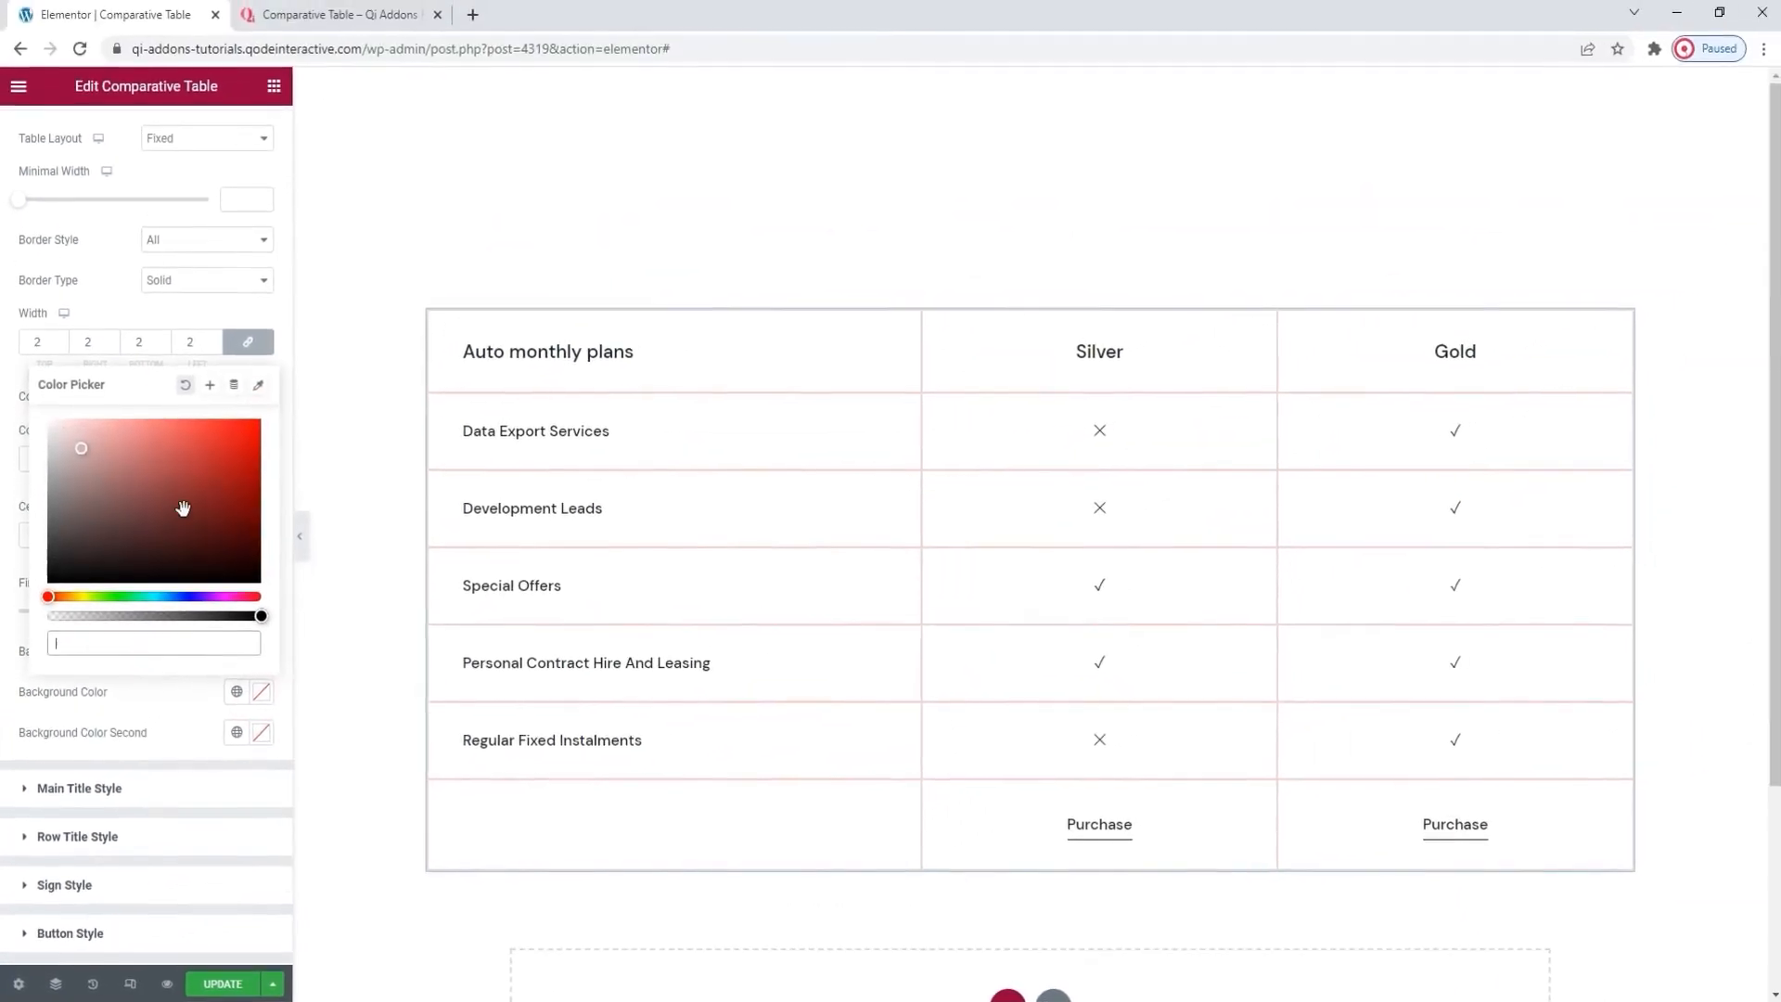
click(130, 444)
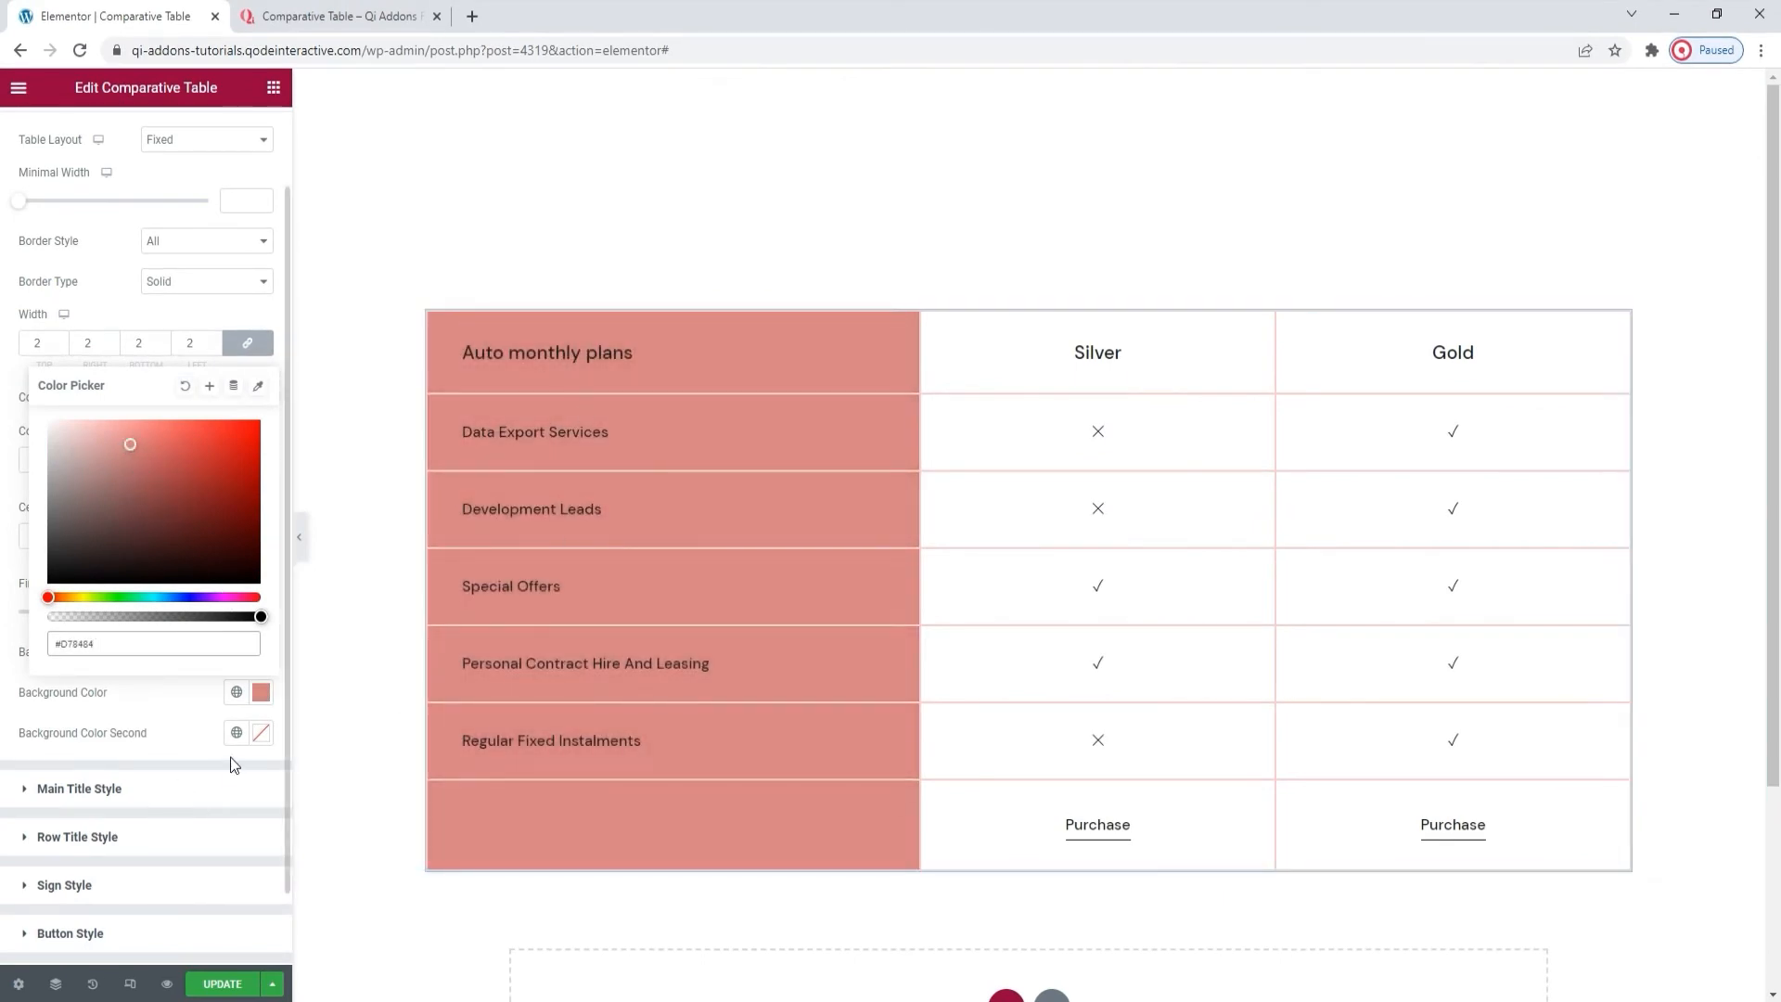
click(263, 740)
click(107, 546)
click(115, 490)
click(103, 506)
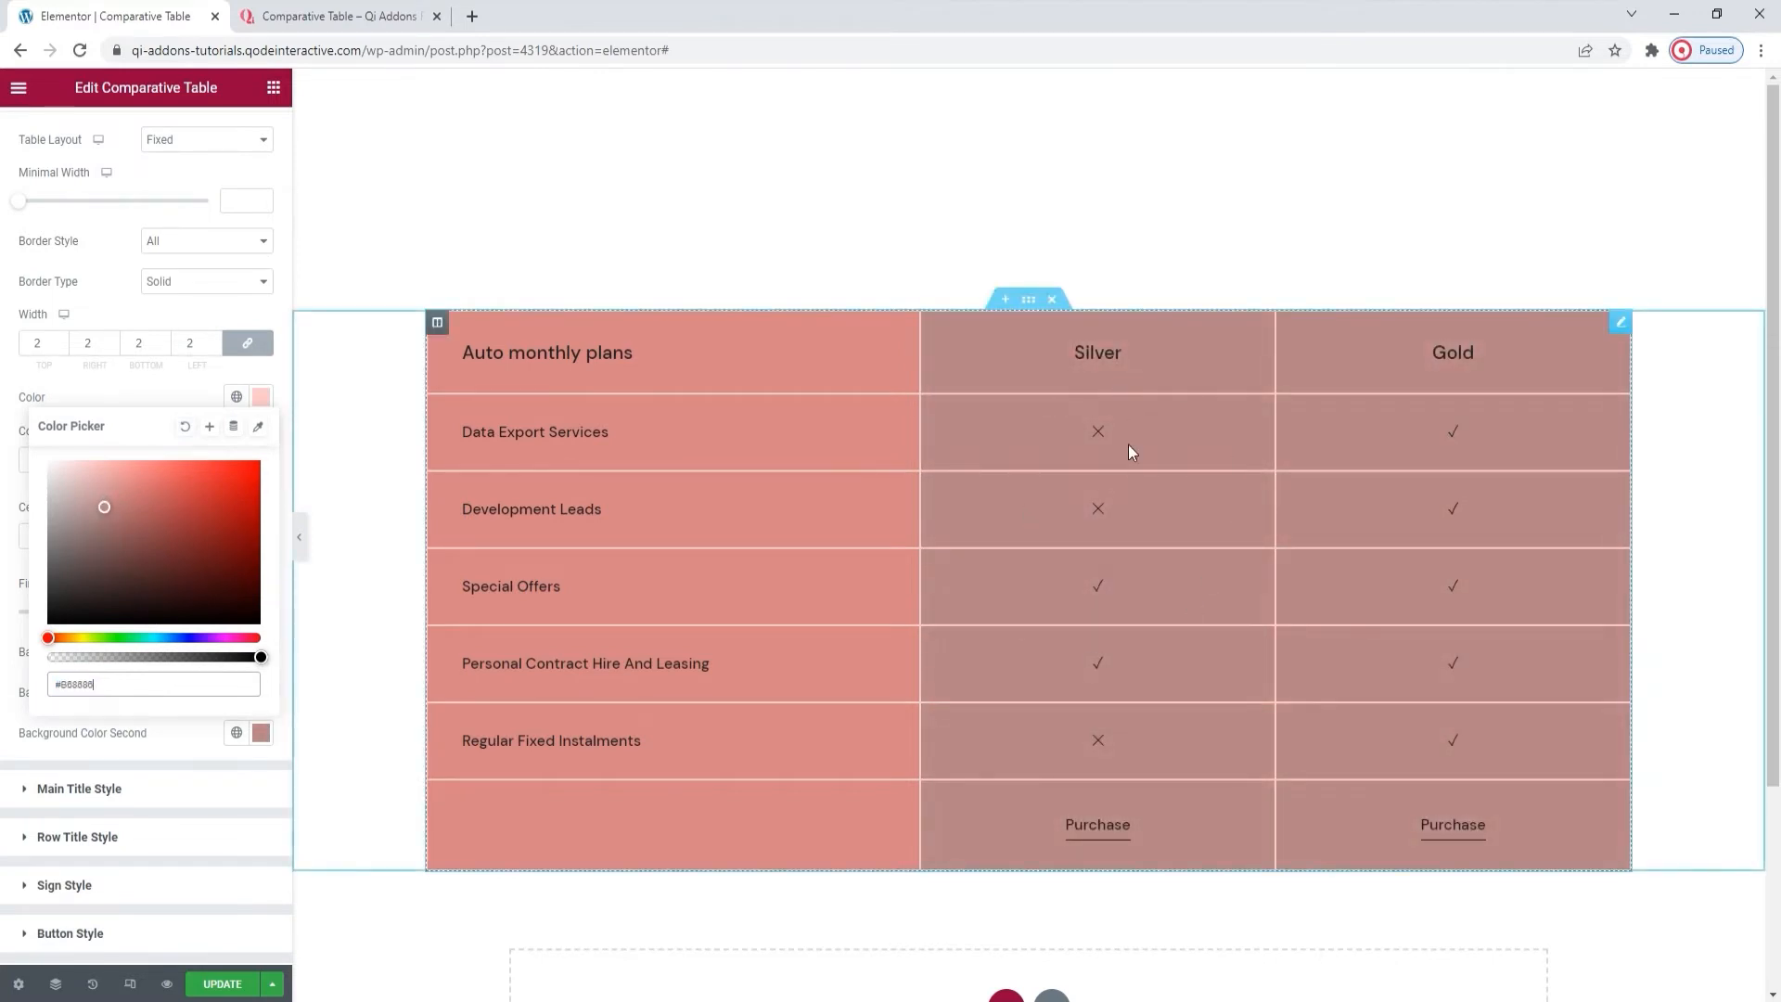
Reset both background colors of the Row - Content style.
click(186, 426)
click(133, 725)
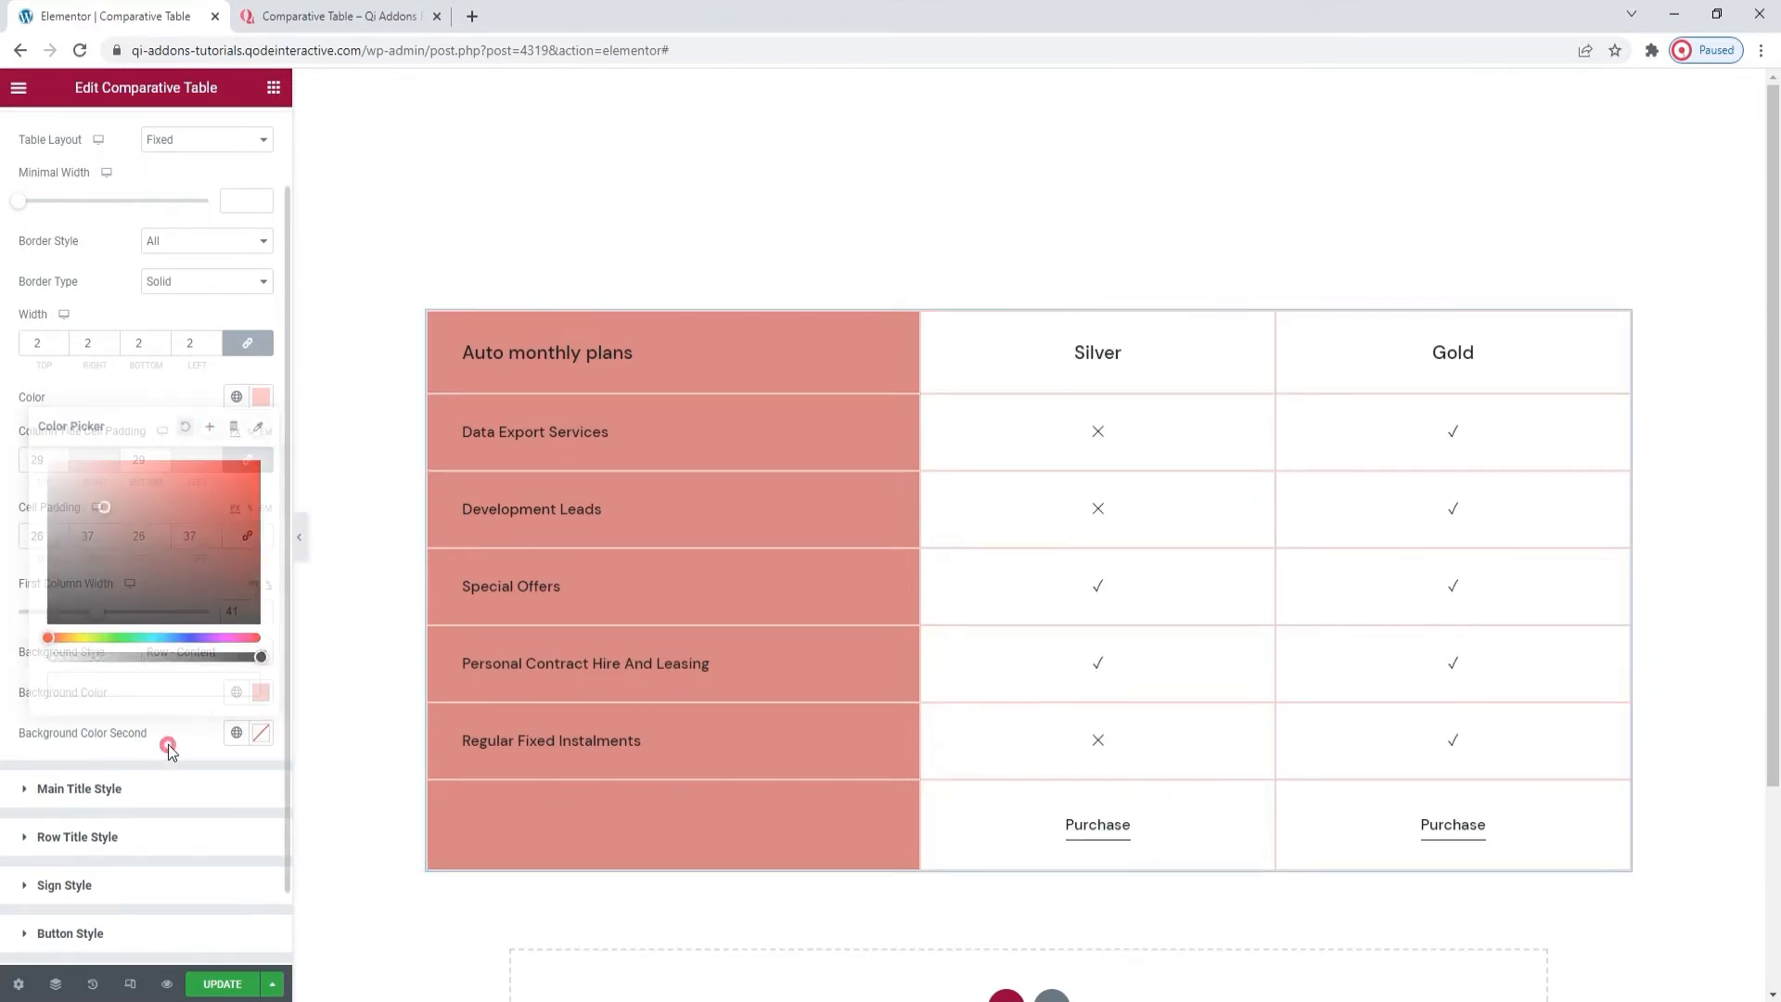
click(261, 692)
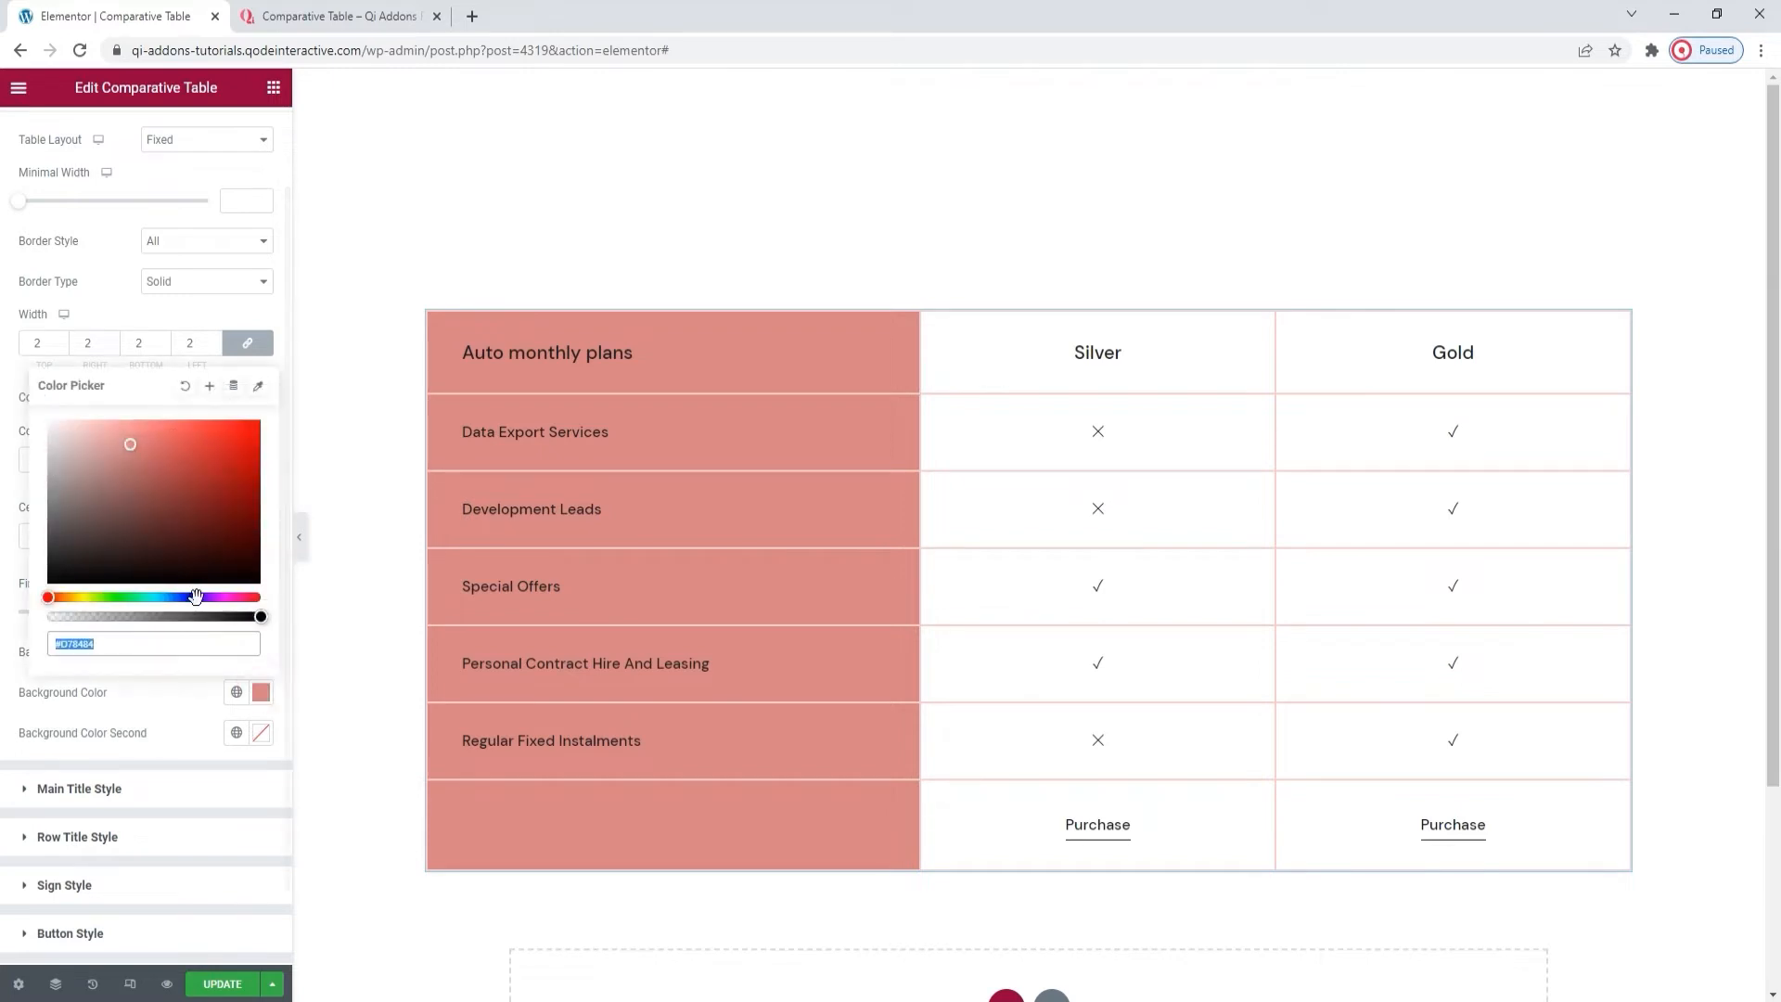
click(186, 386)
click(165, 711)
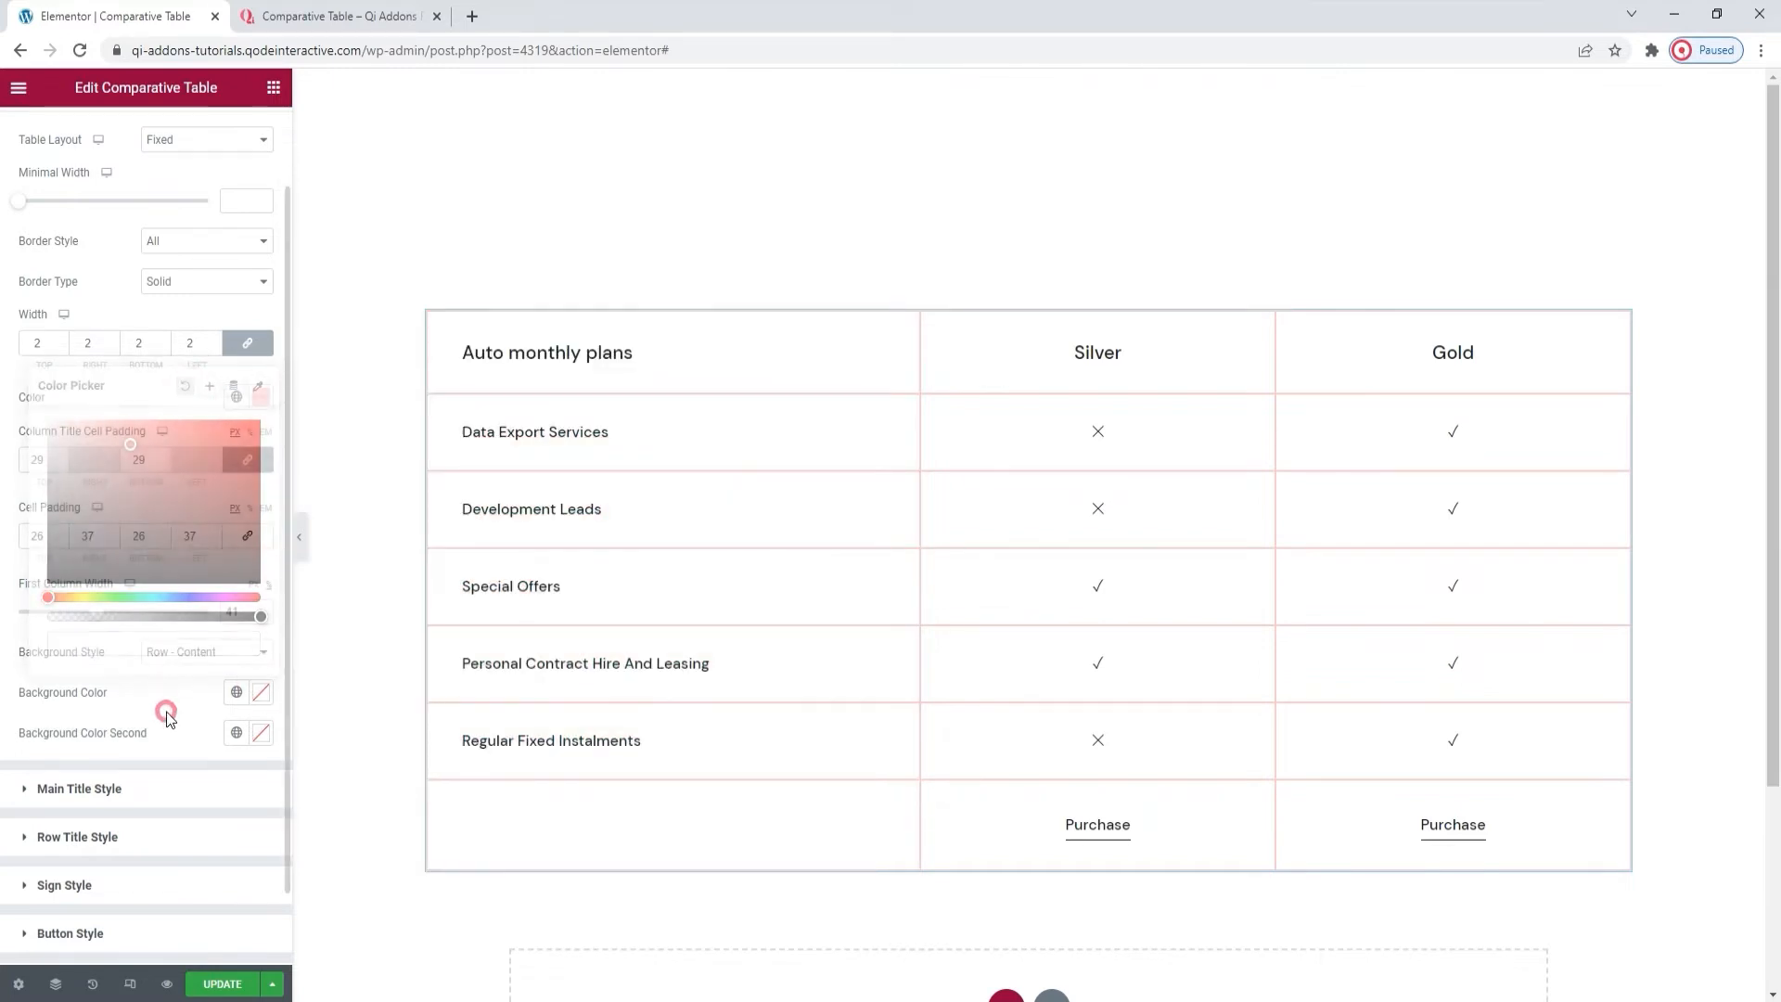
Try the Title - Content background style with background color #CA7E7E and second background color #C8B2B2.
click(219, 651)
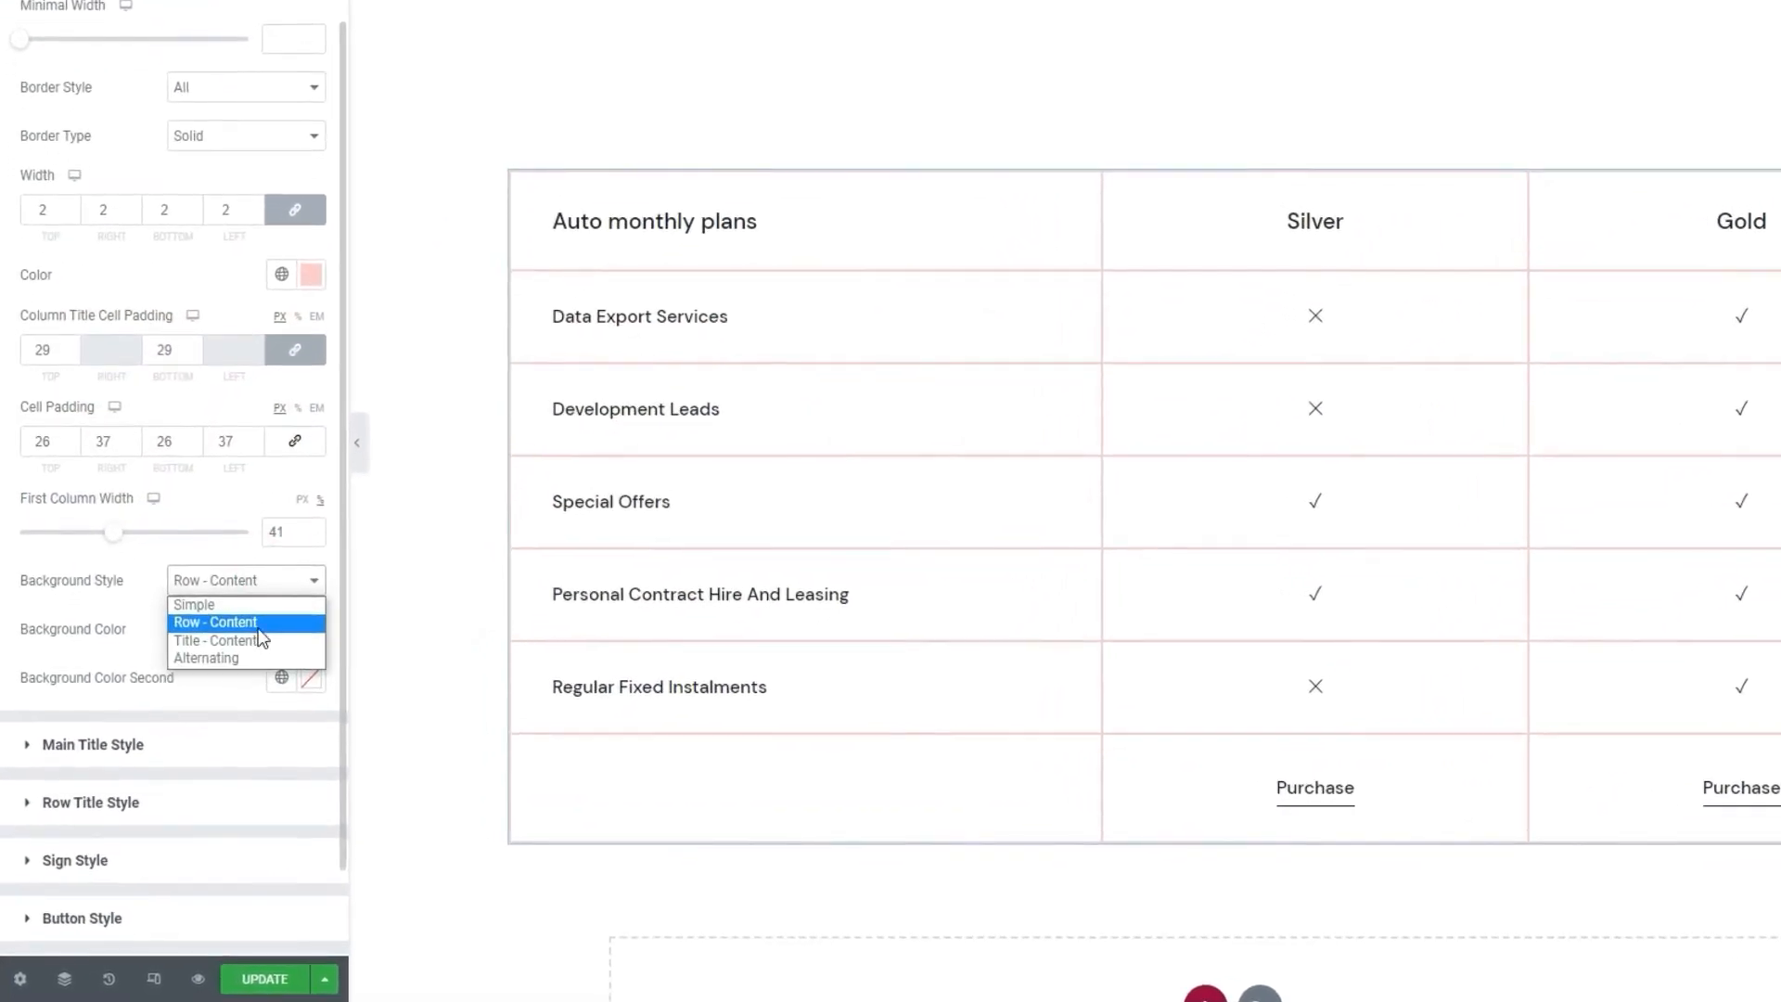
click(252, 641)
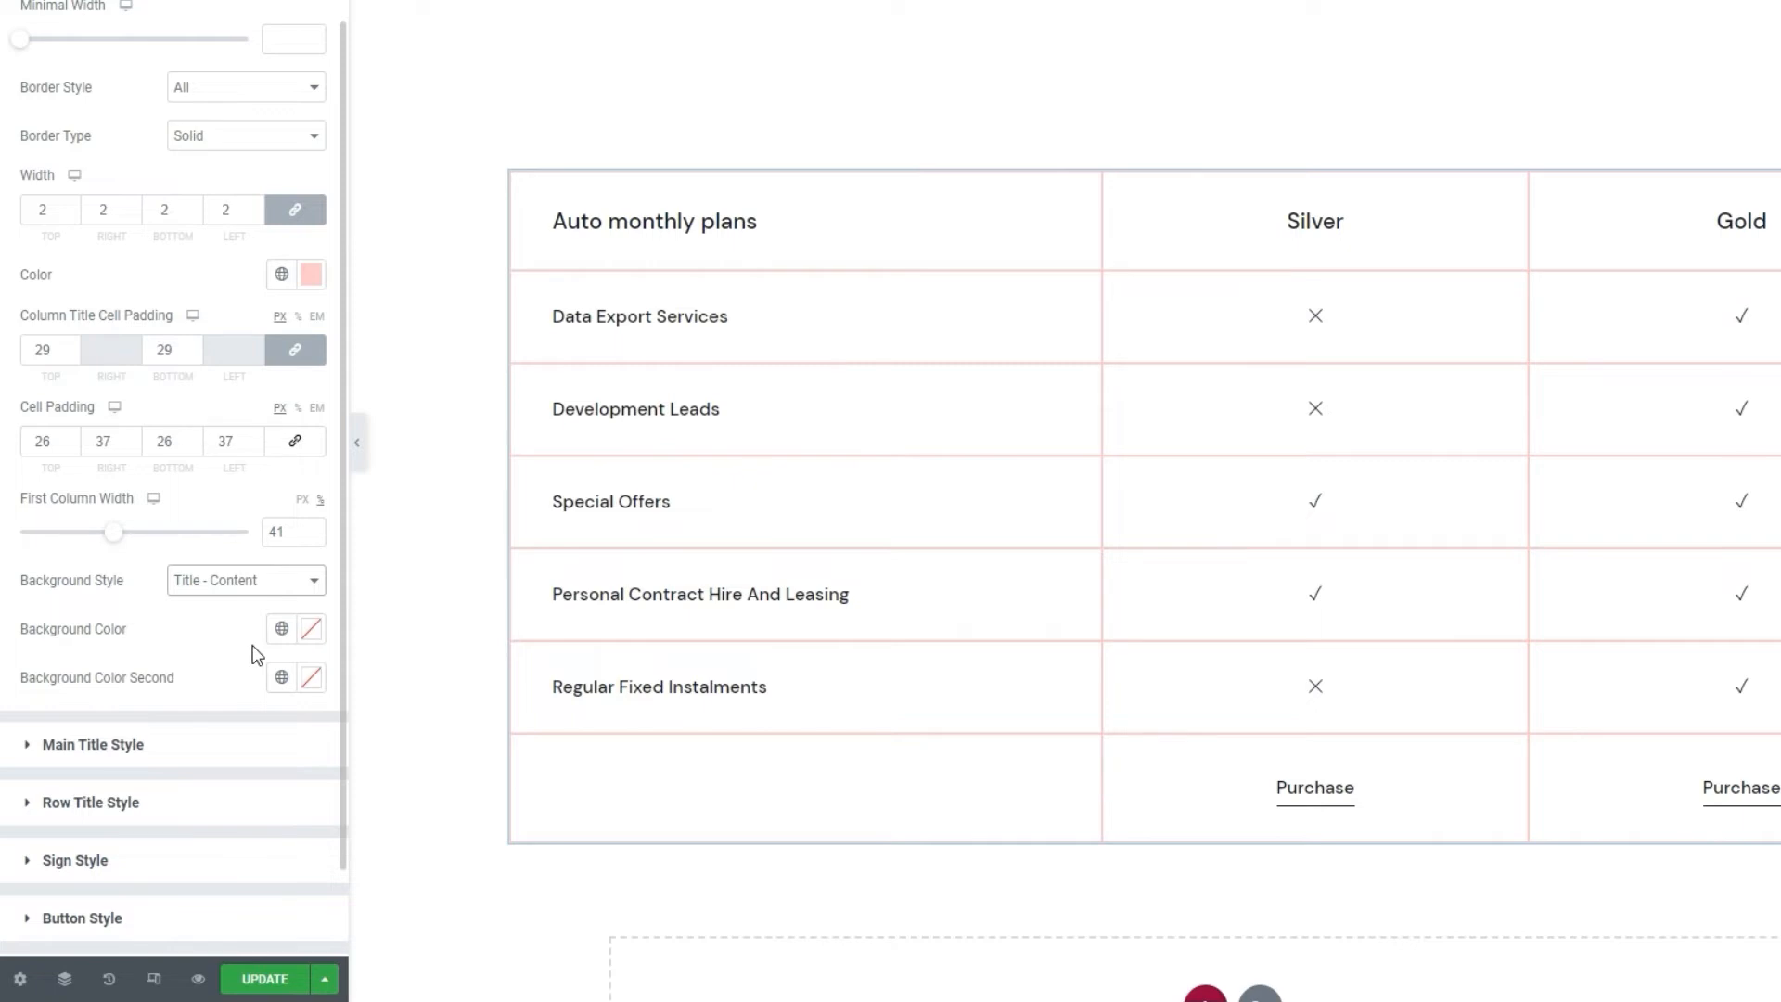
click(315, 631)
drag(230, 502, 126, 454)
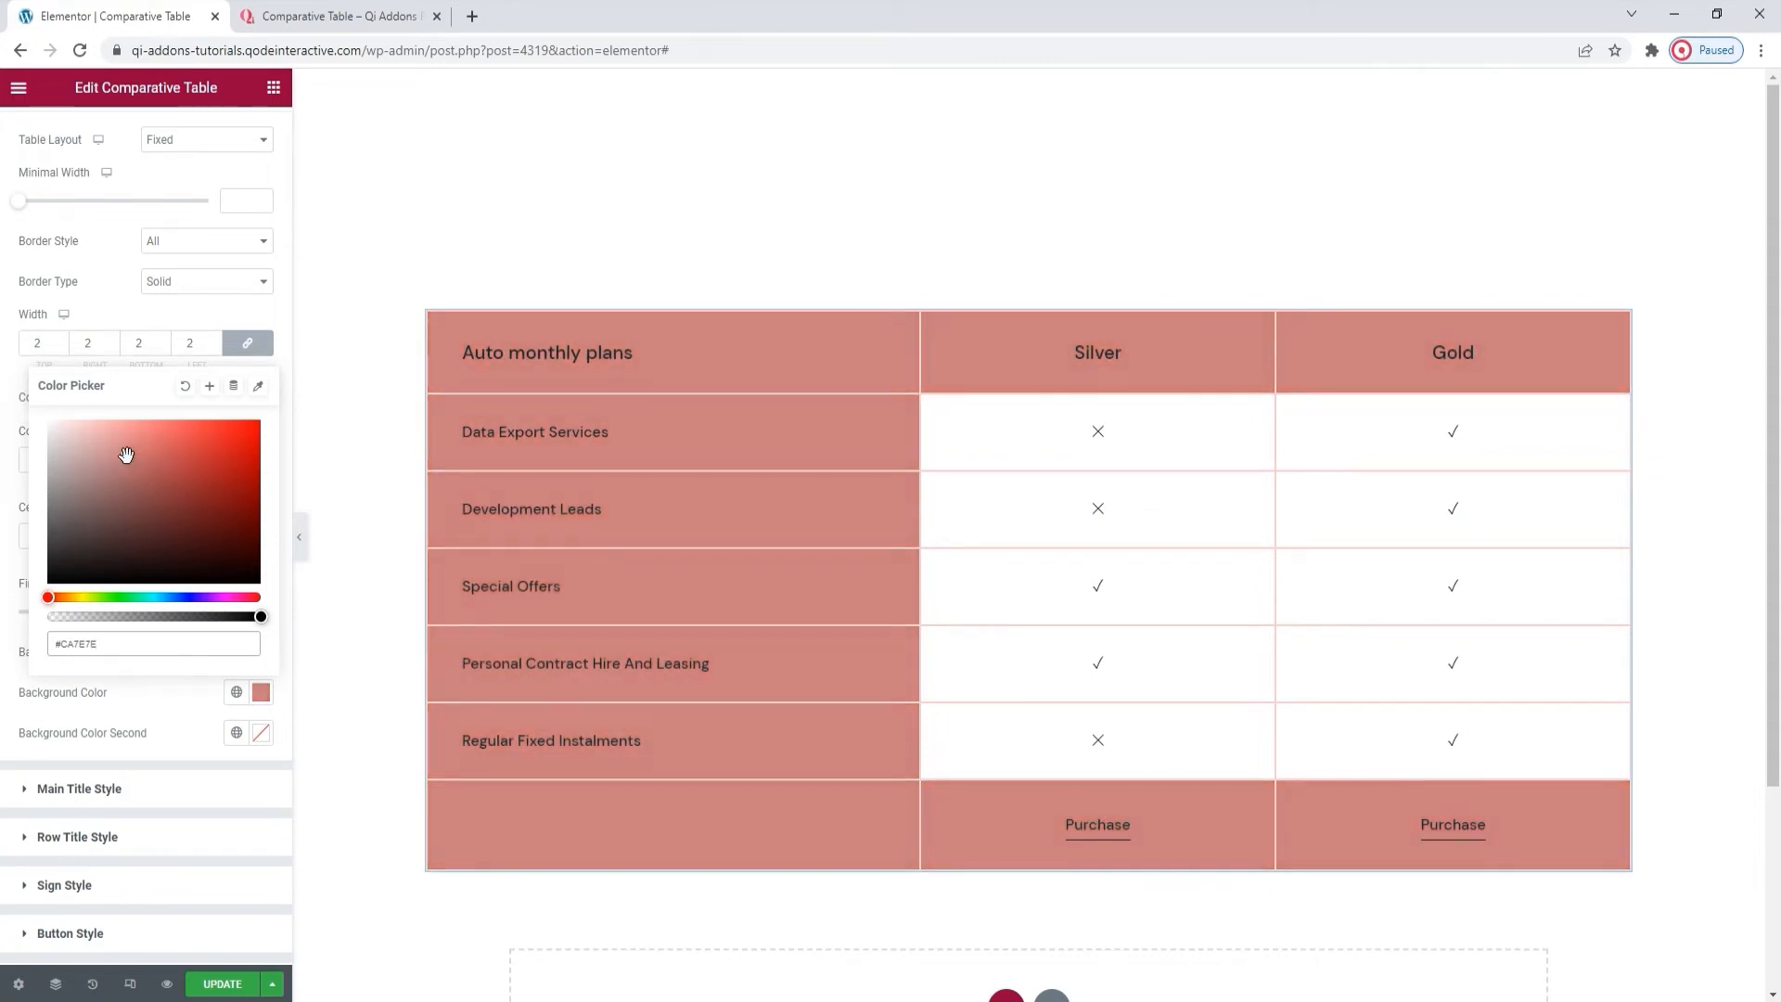
click(261, 733)
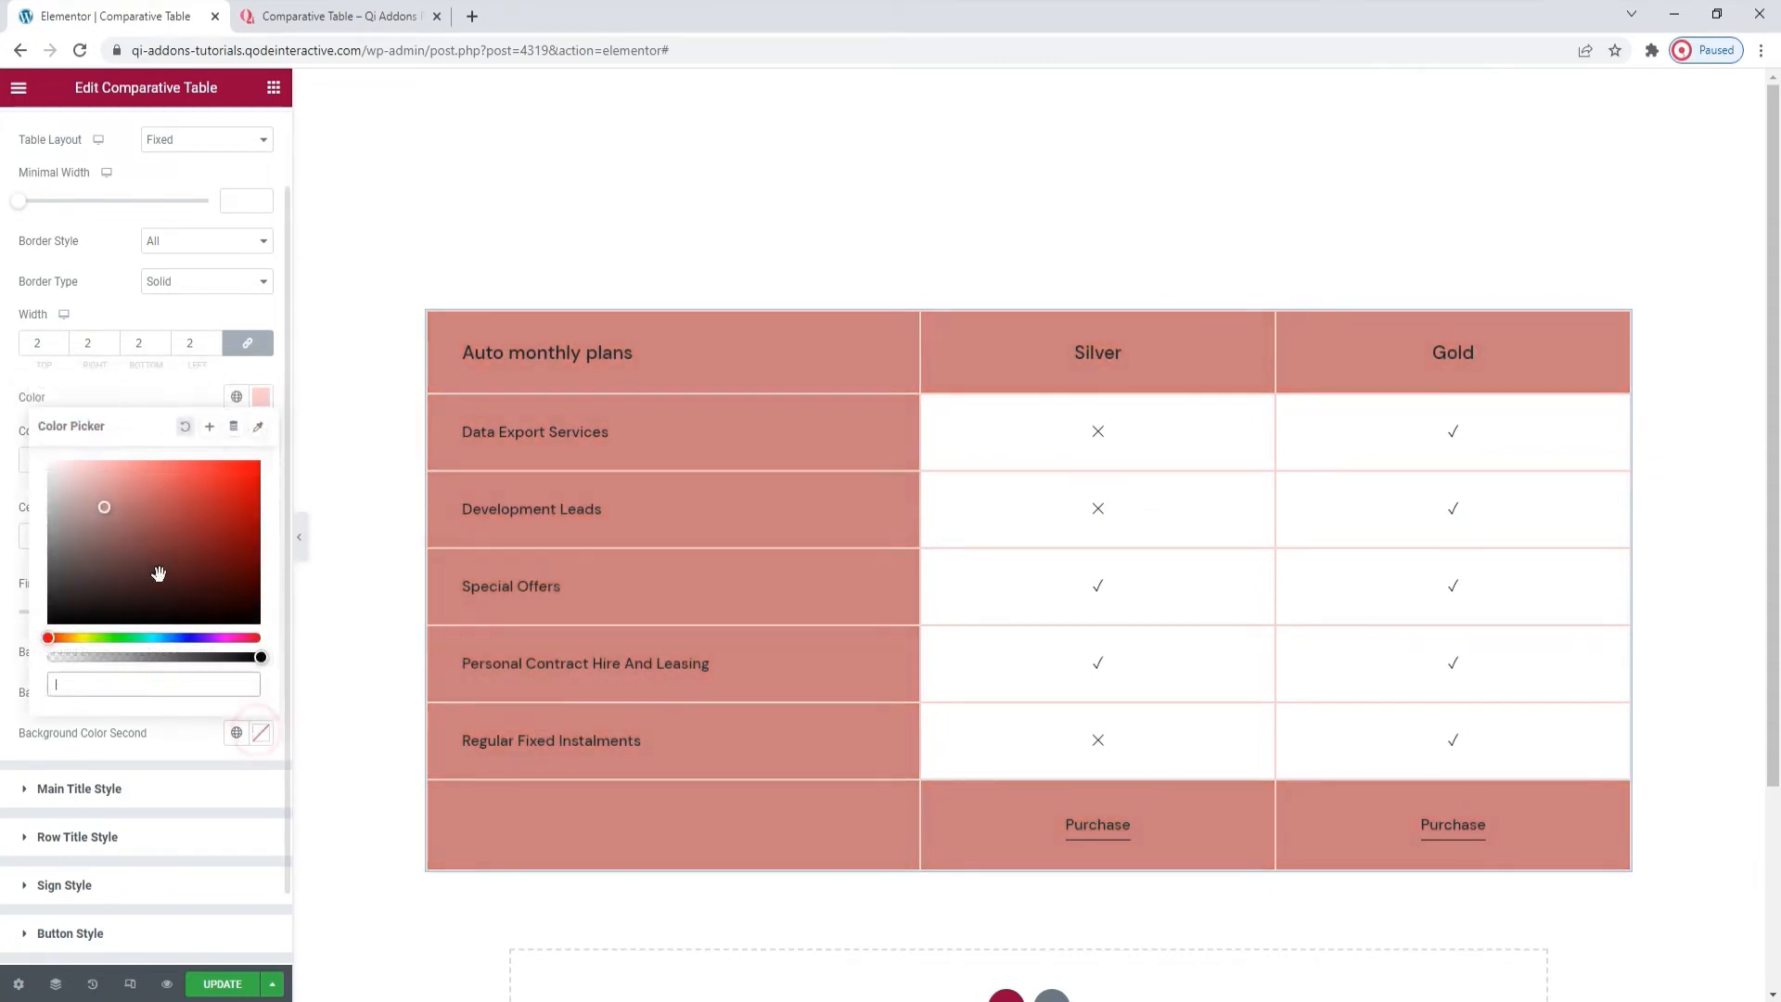
drag(77, 509, 71, 496)
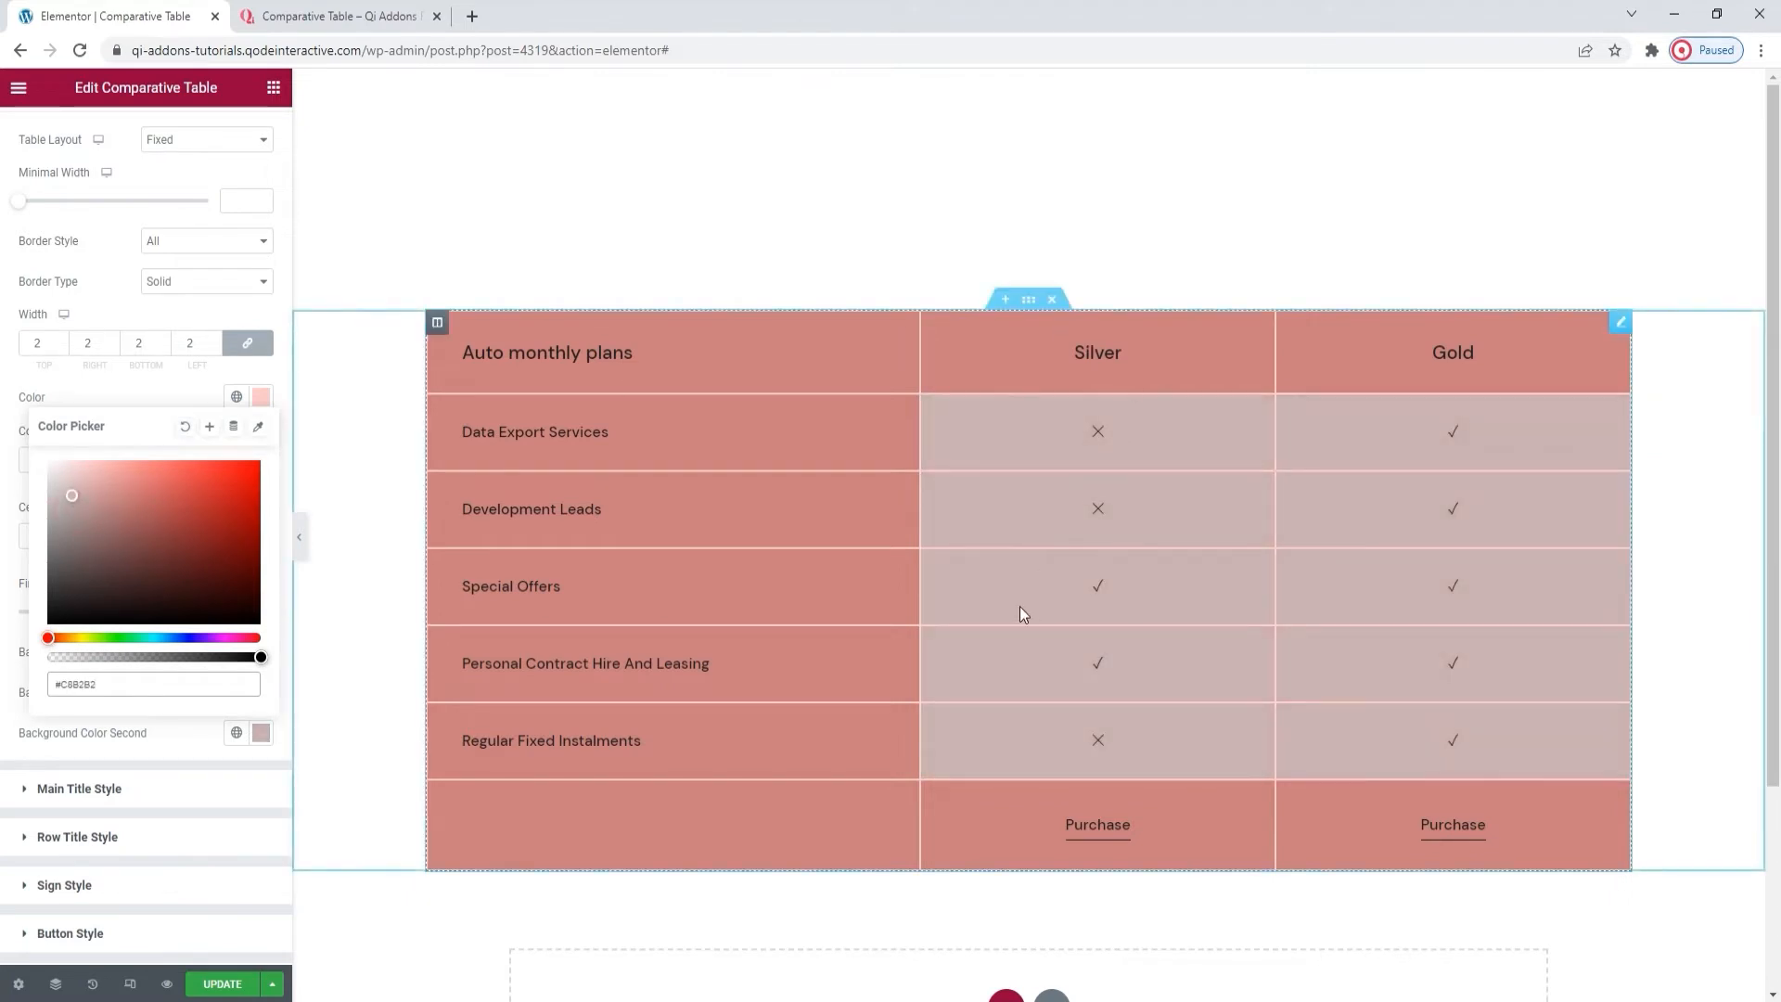
Reset both background colors of the Title - Content style.
click(185, 426)
click(185, 720)
click(260, 692)
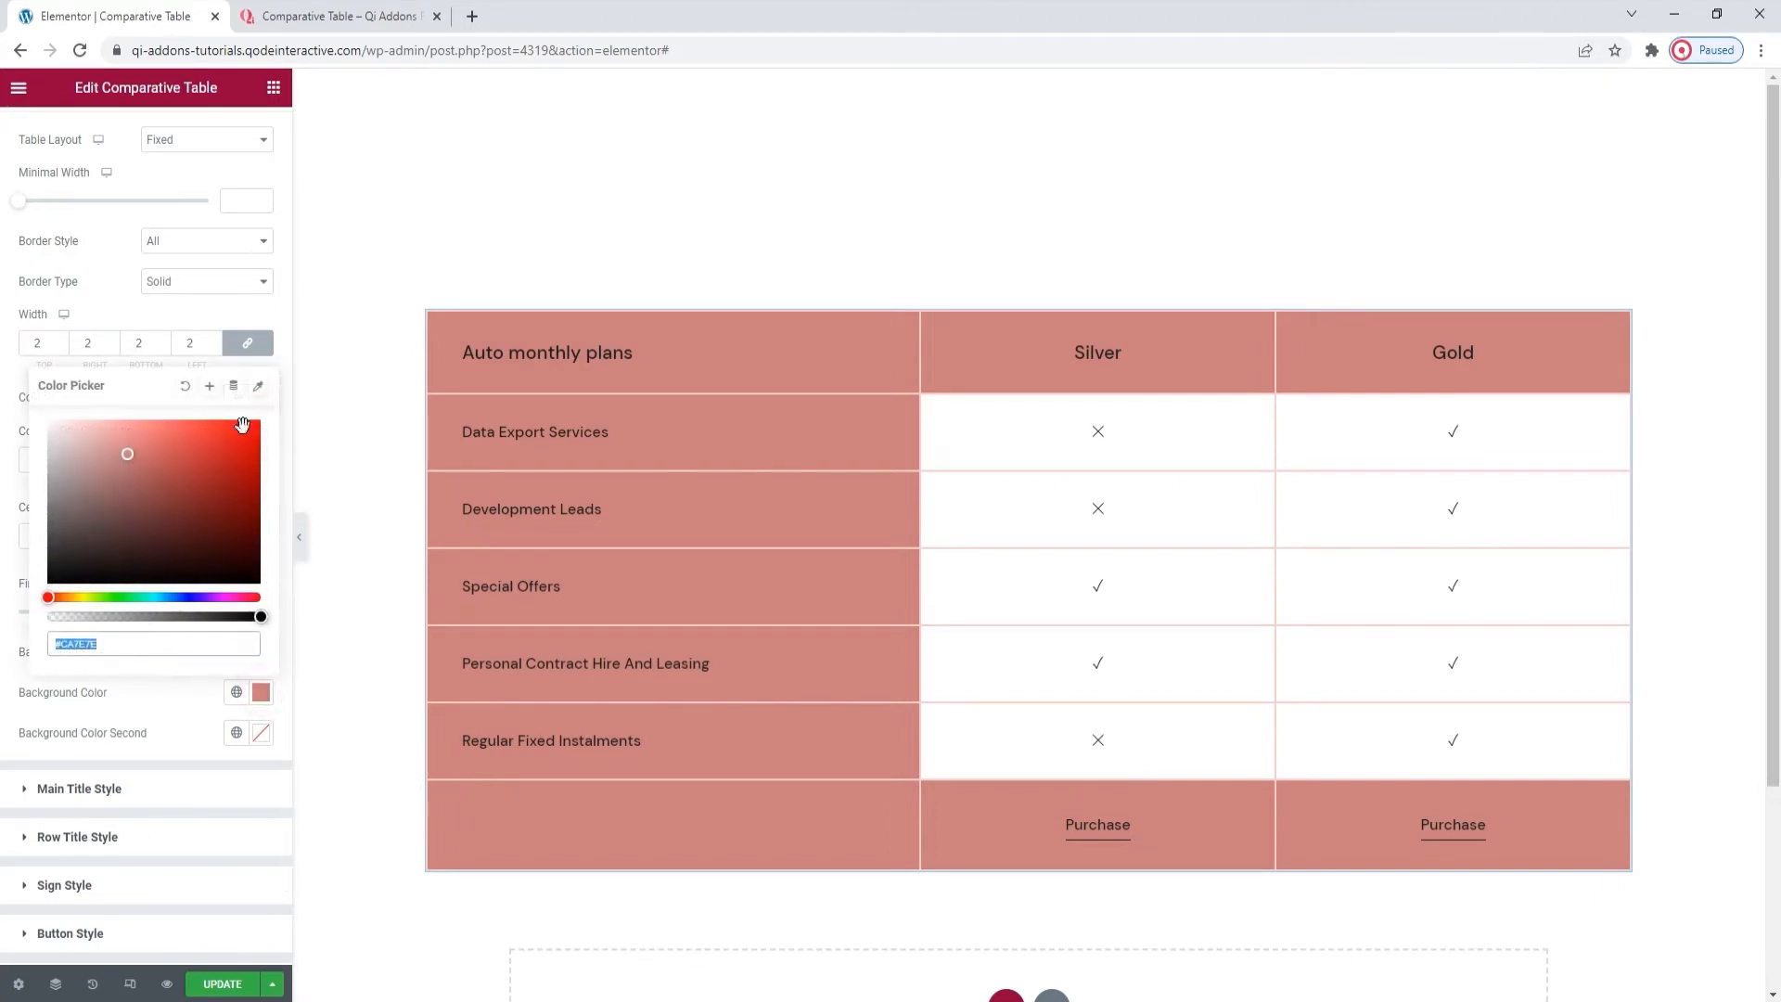
click(184, 386)
click(181, 724)
Set the background style to Alternating and its first background color to #f9f9f9.
click(215, 652)
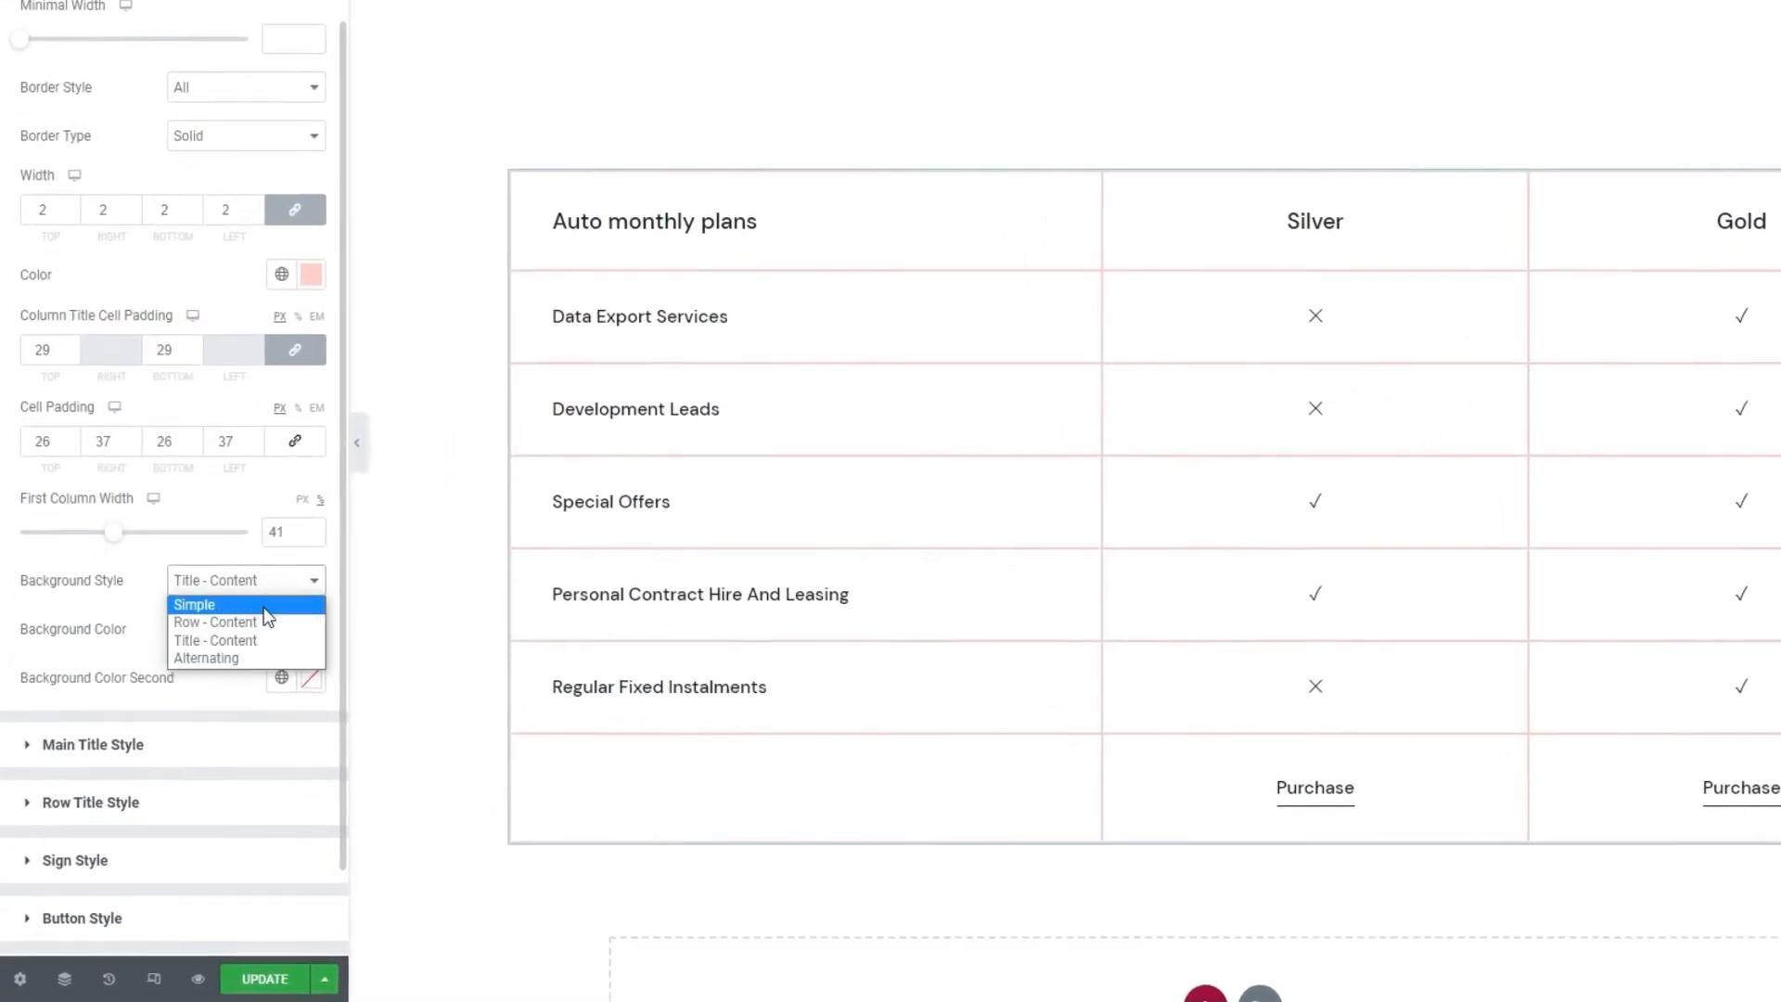
click(264, 663)
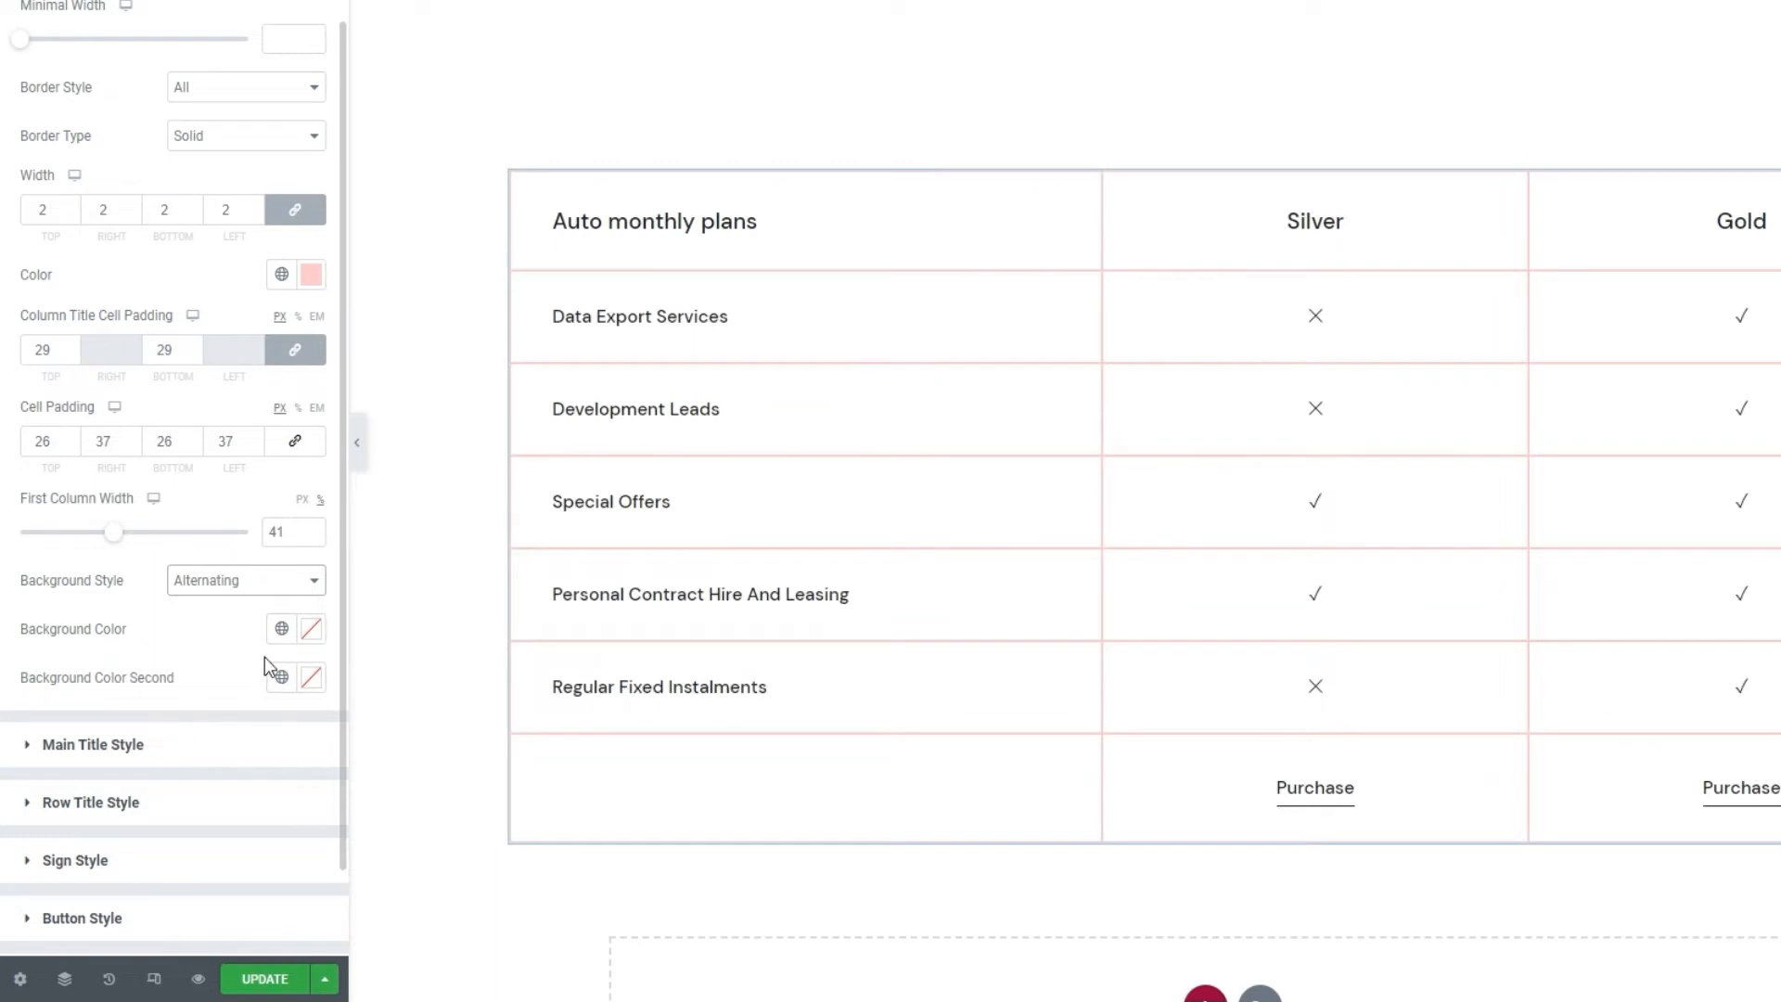
click(307, 631)
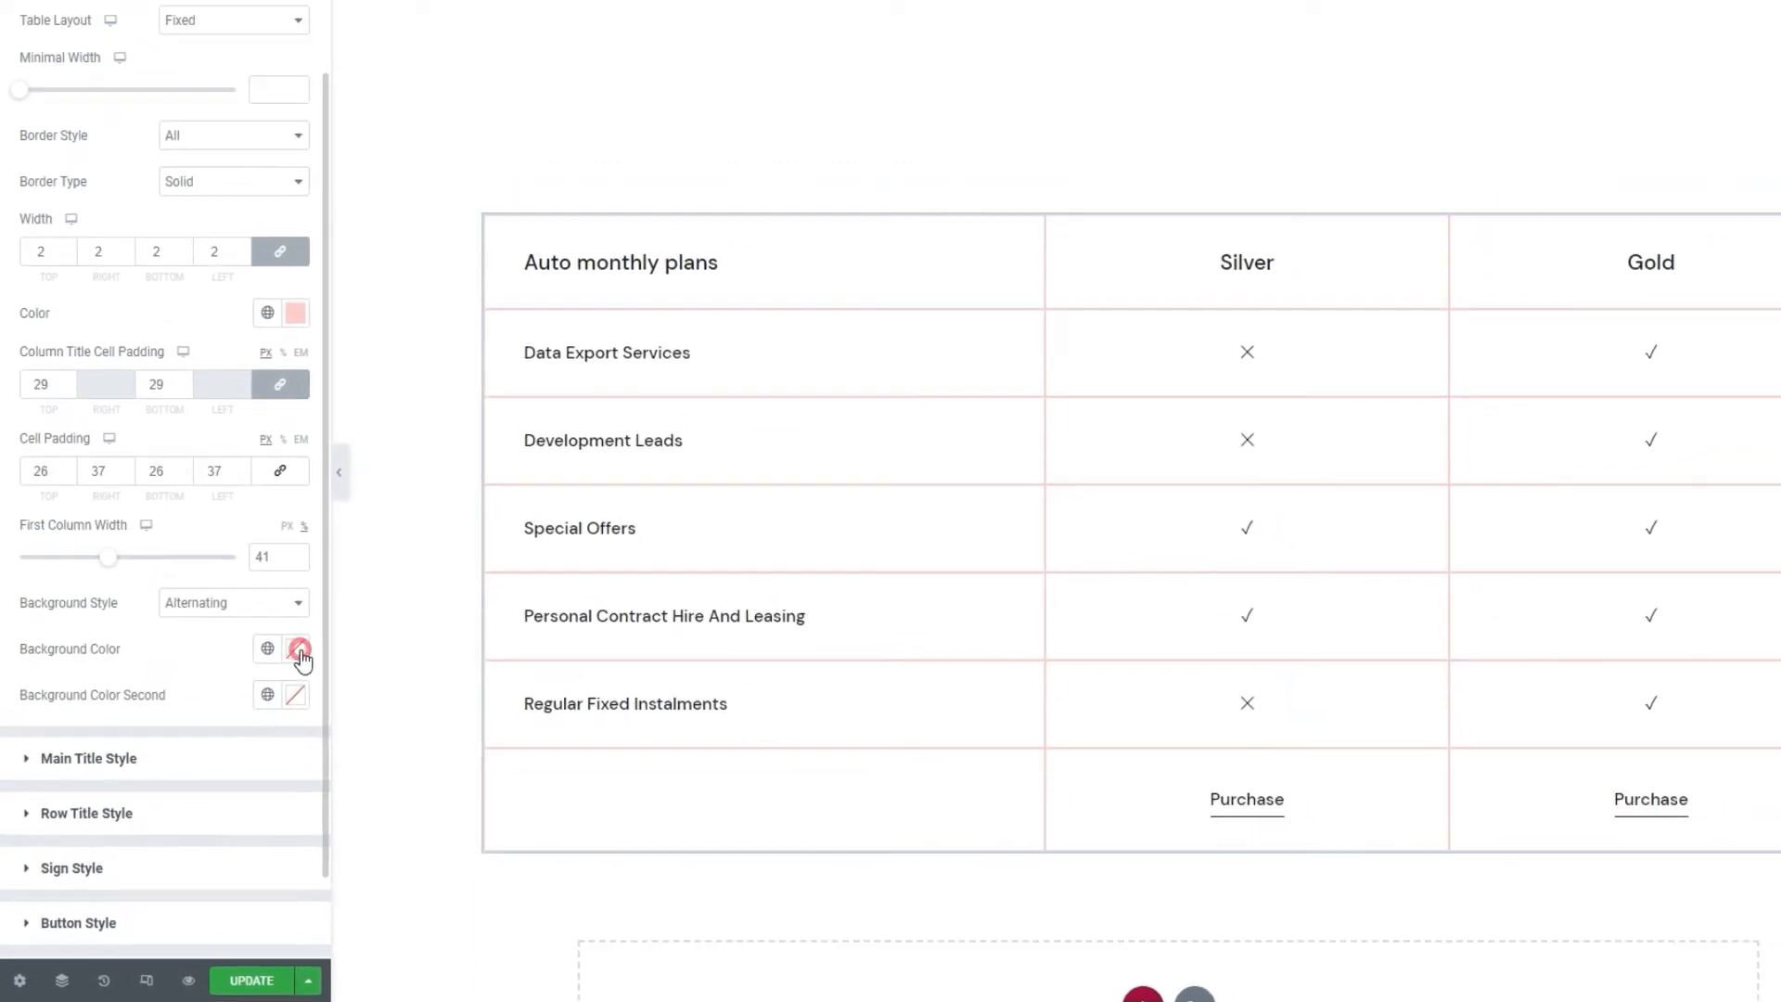
drag(226, 501, 212, 431)
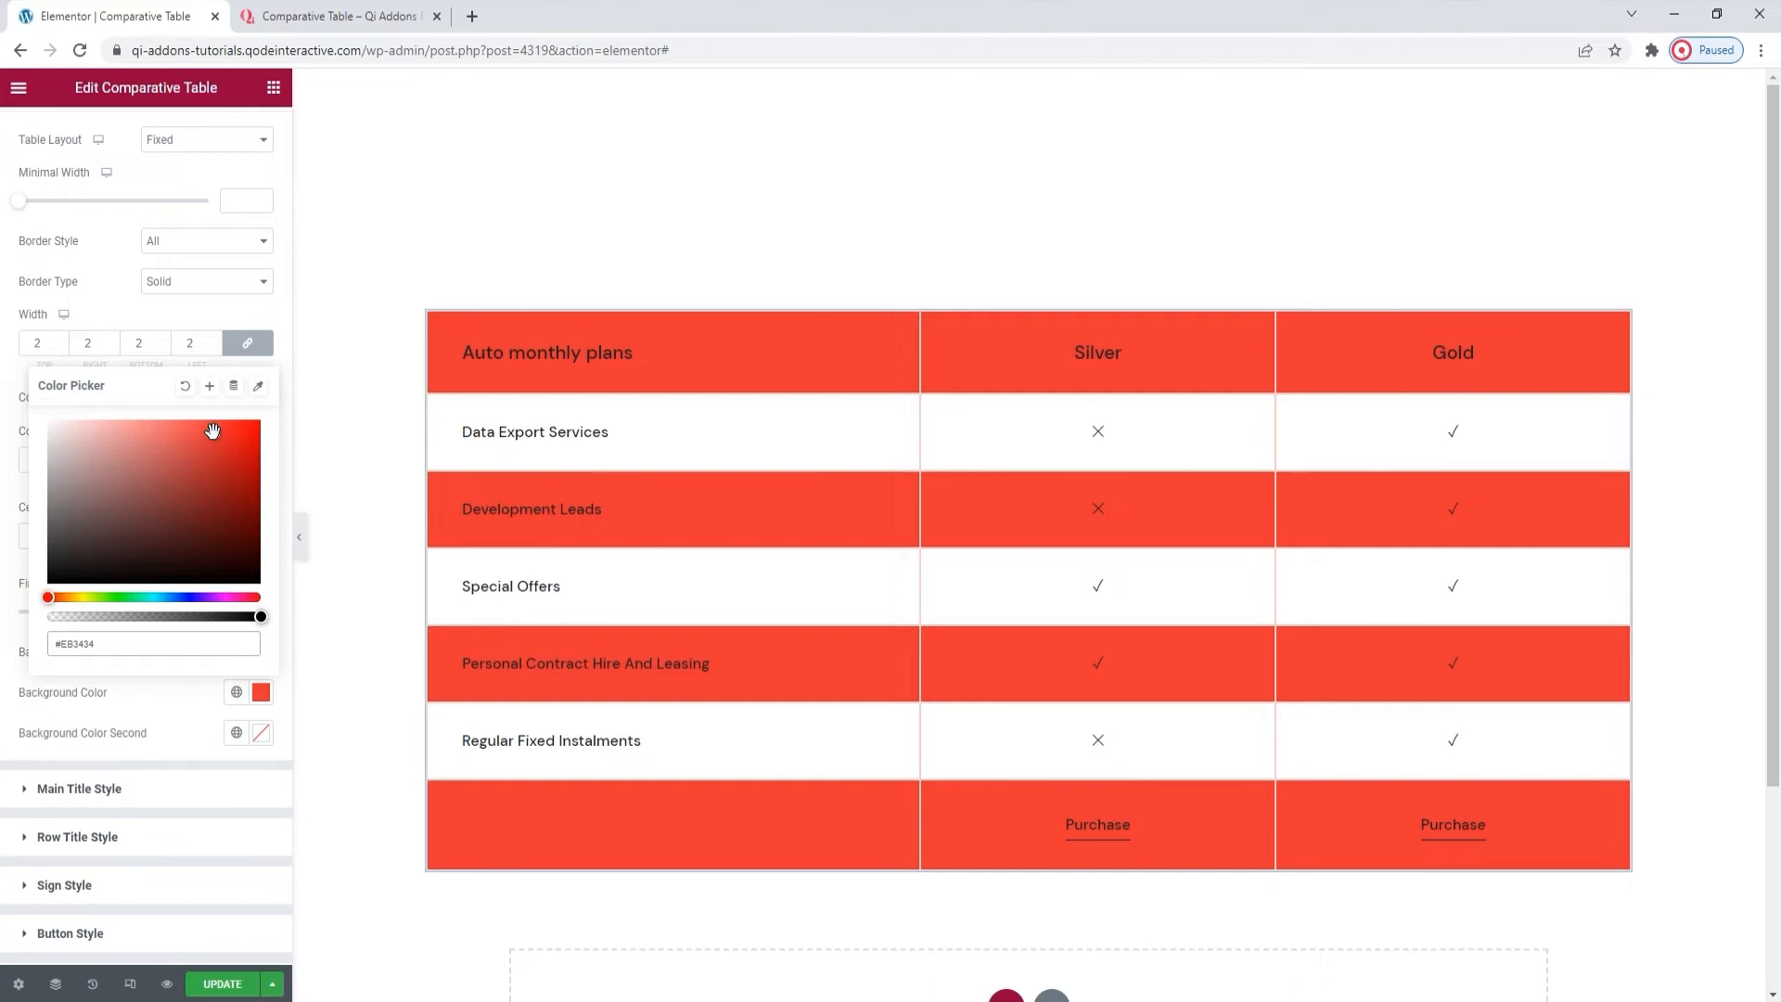
click(166, 644)
double_click(151, 639)
text(f9f9f9)
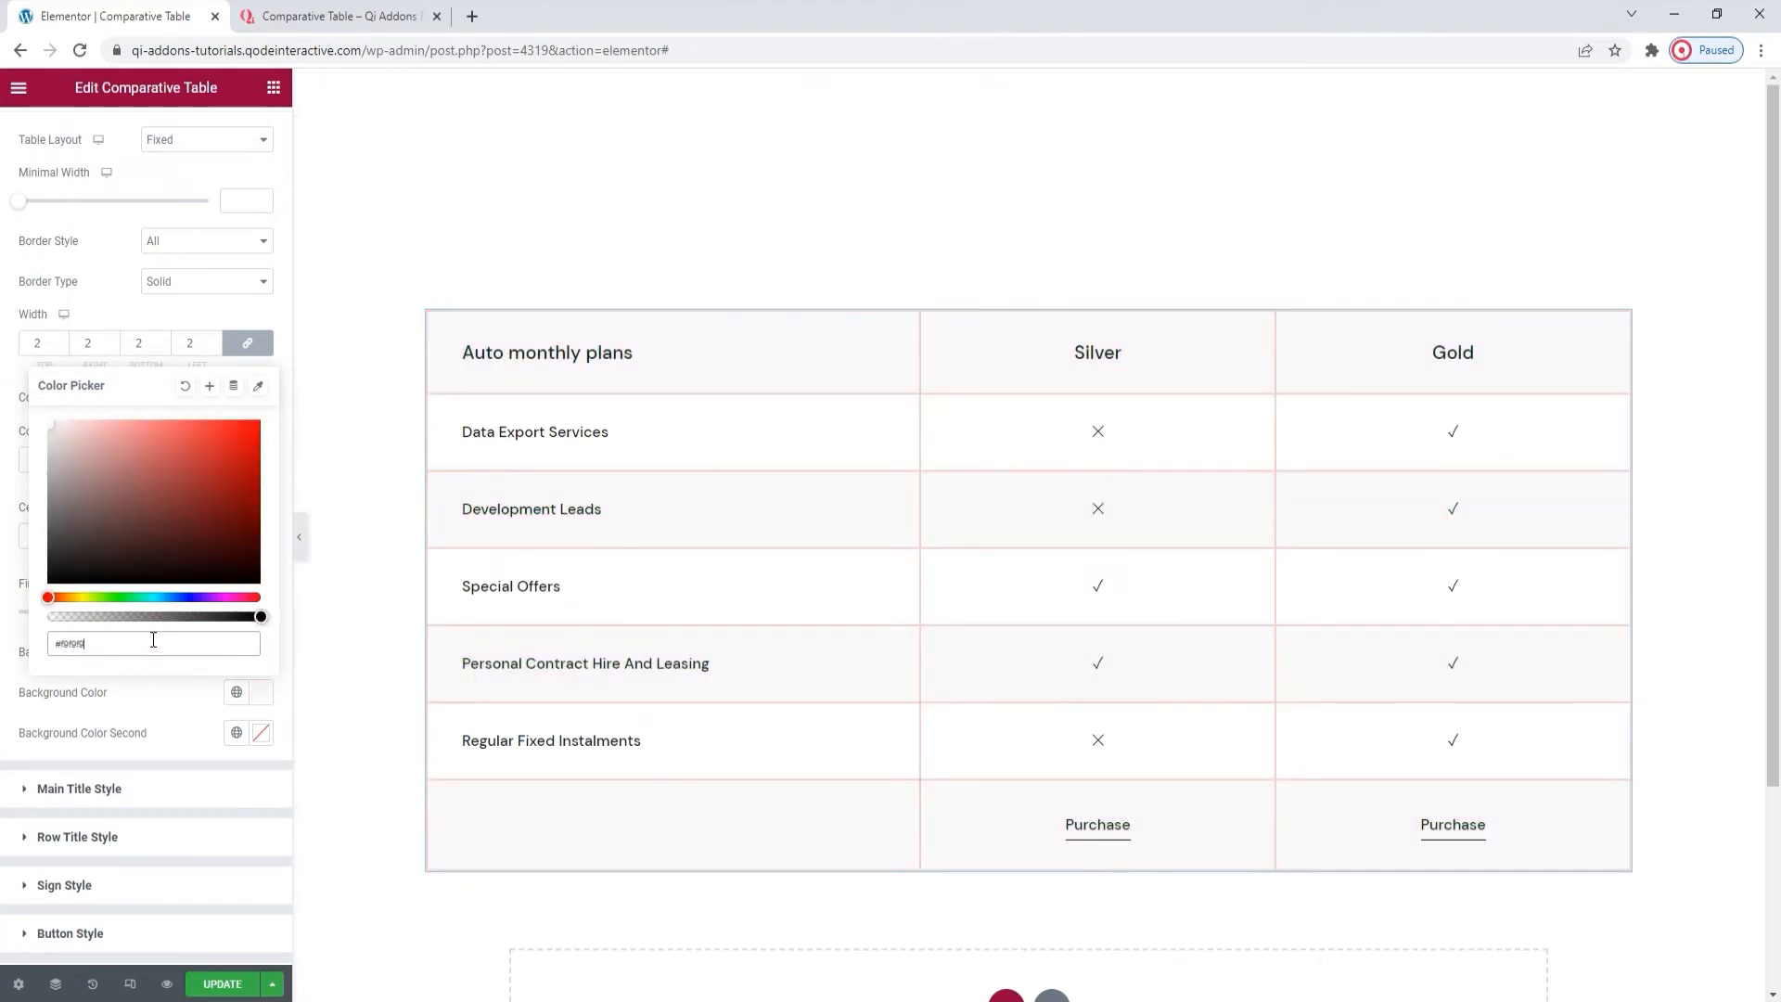
click(165, 697)
Try a dark red second background color for the alternating rows and reset it.
click(260, 733)
click(176, 538)
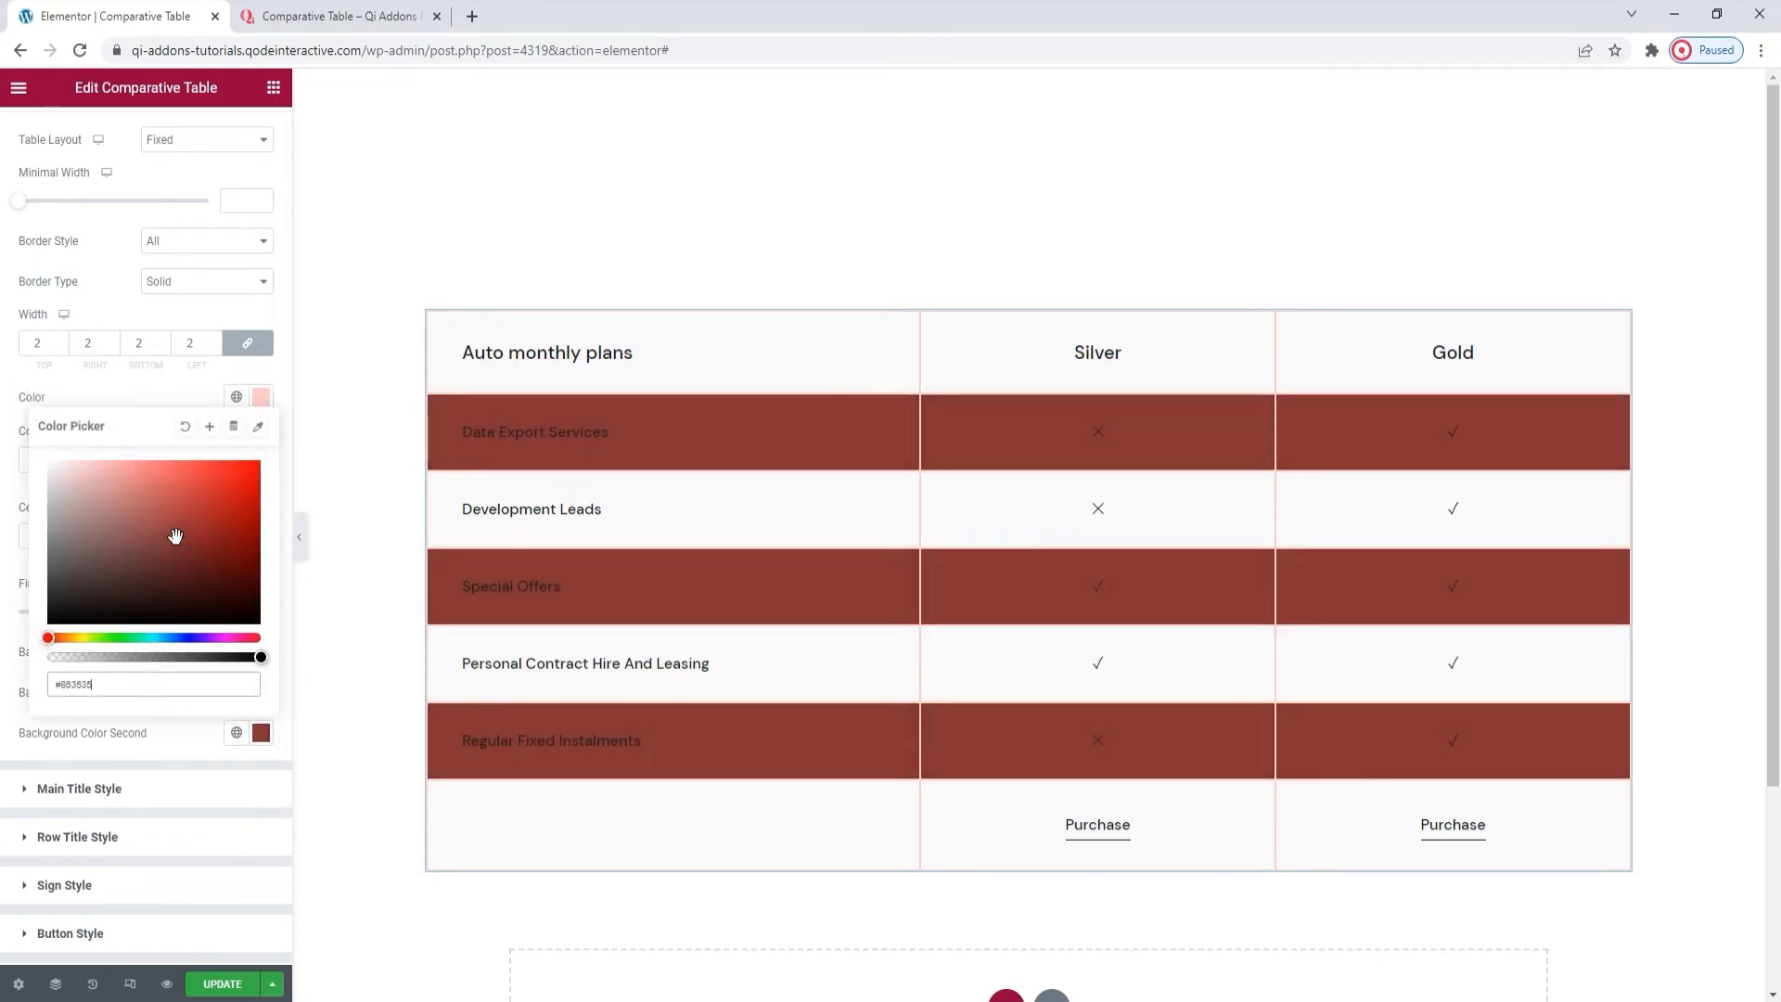
click(185, 426)
click(179, 760)
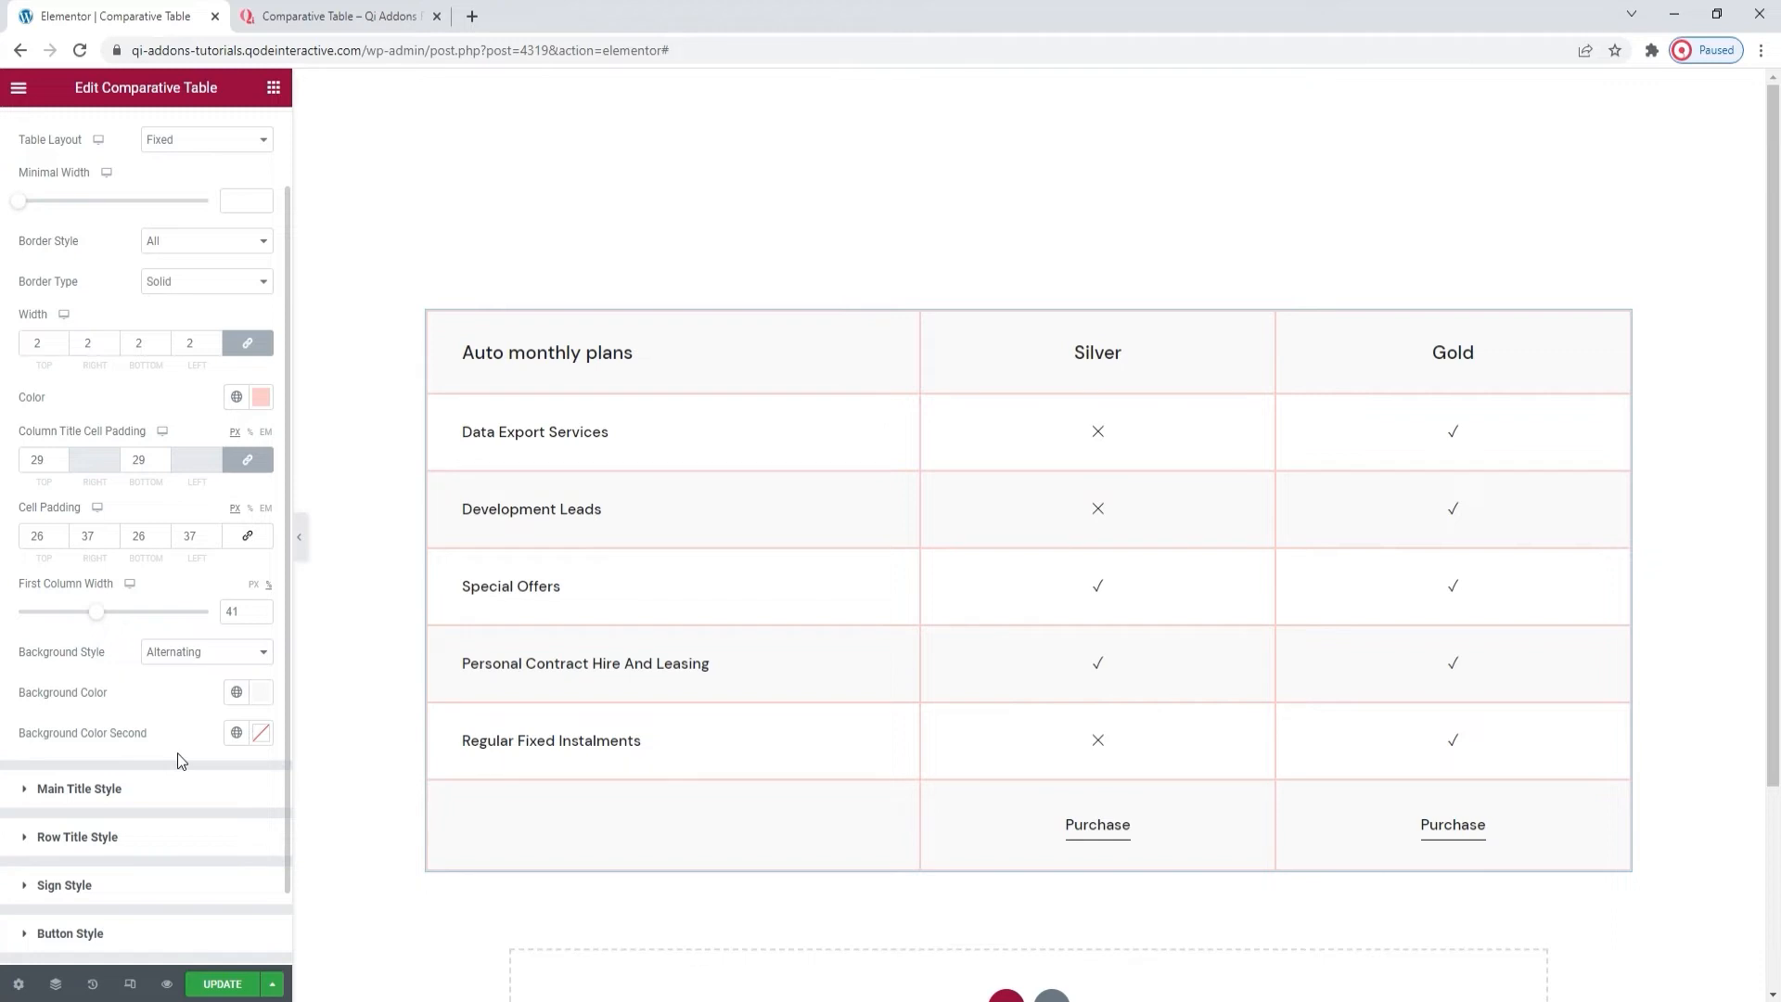
Open the Main Title Style settings and review the available main title tags.
scroll(180, 761, down, 1)
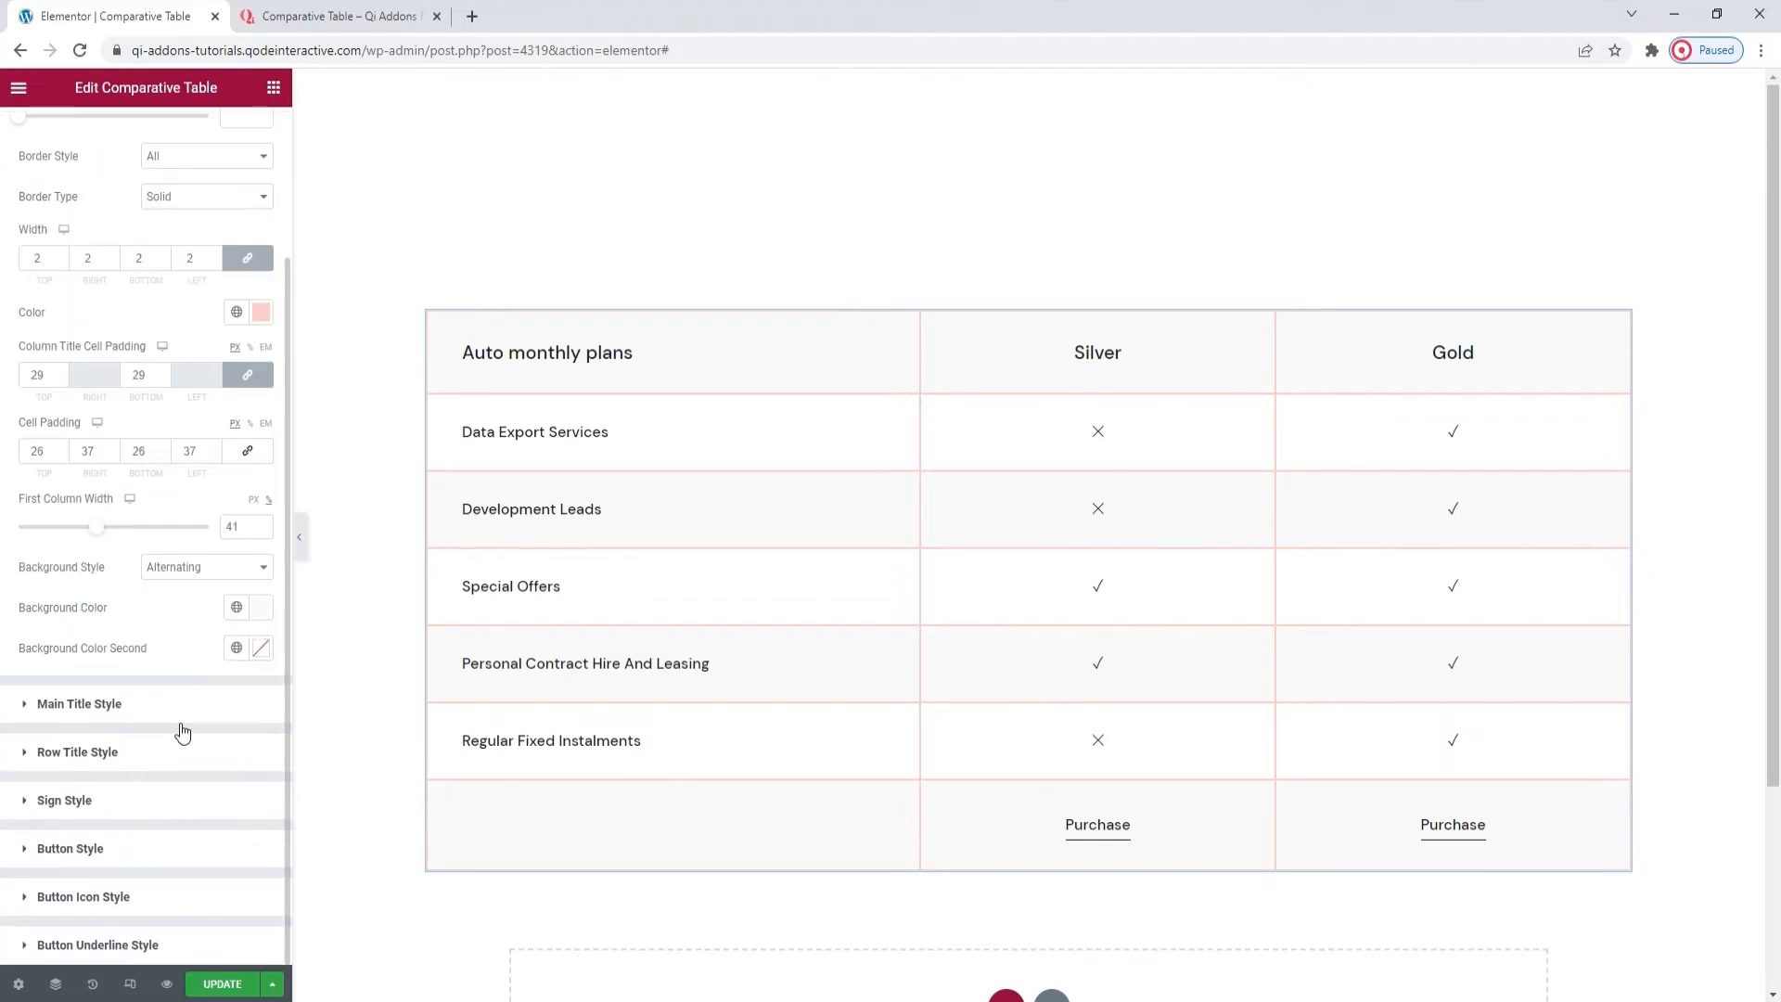
click(182, 704)
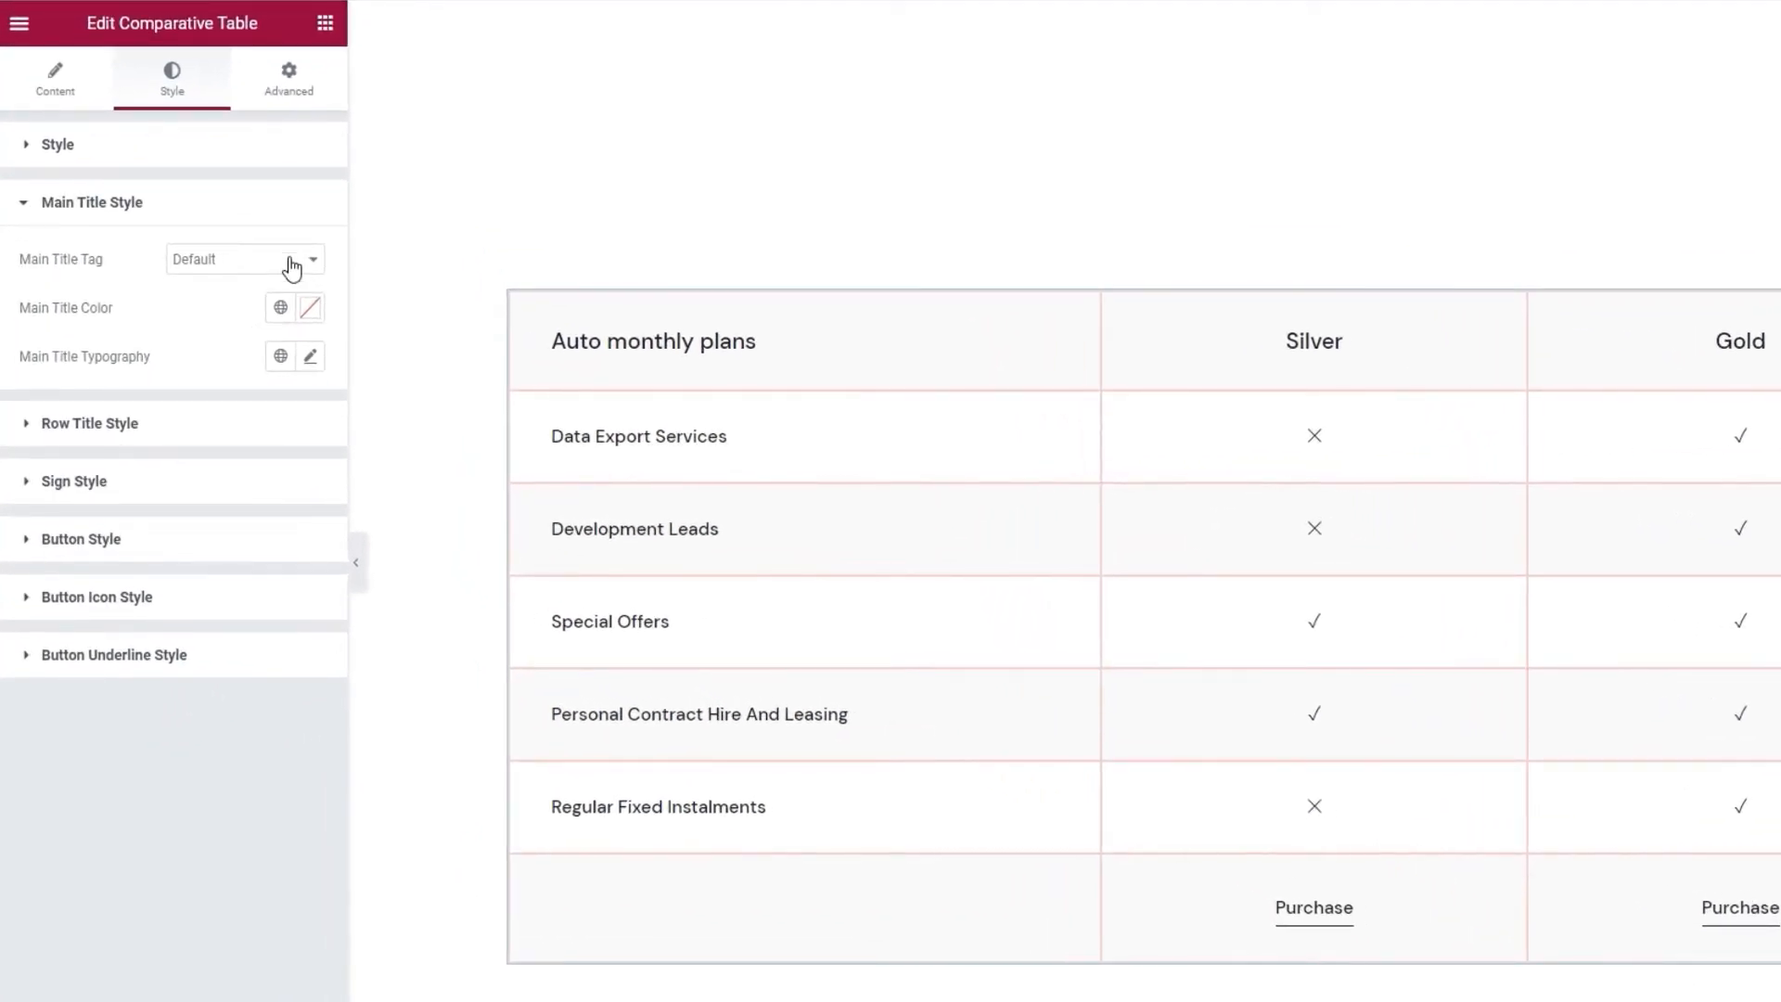
click(292, 268)
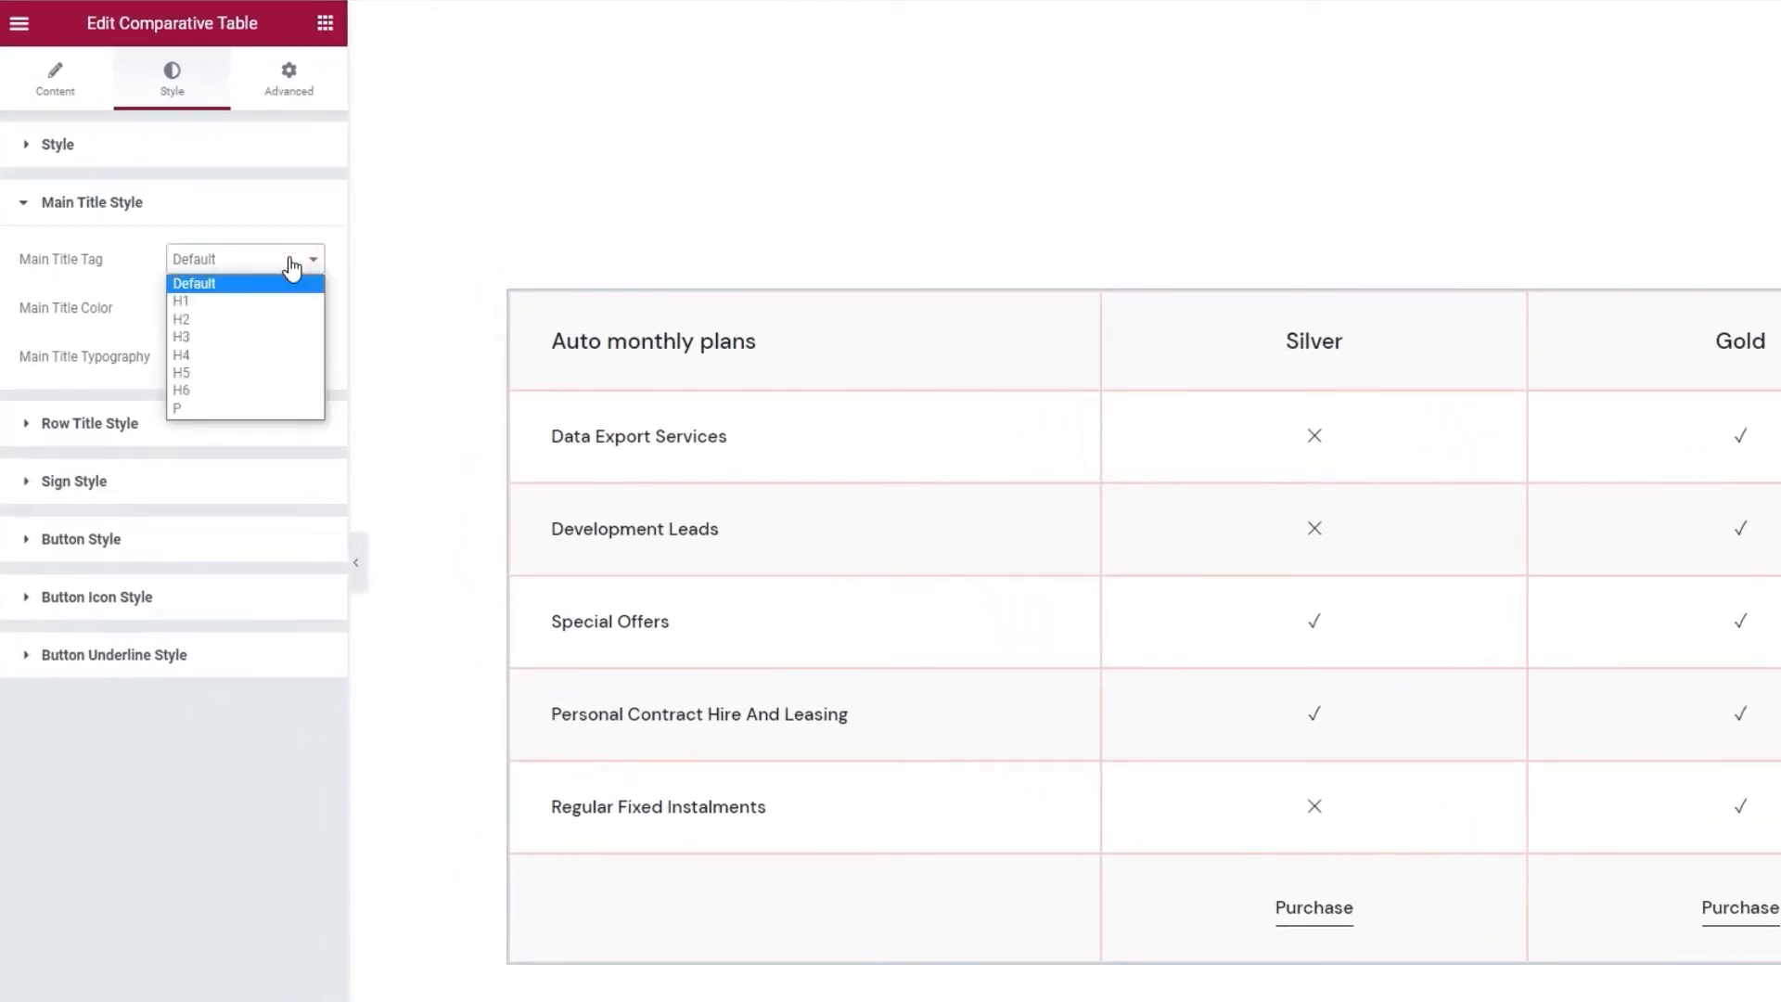
click(292, 268)
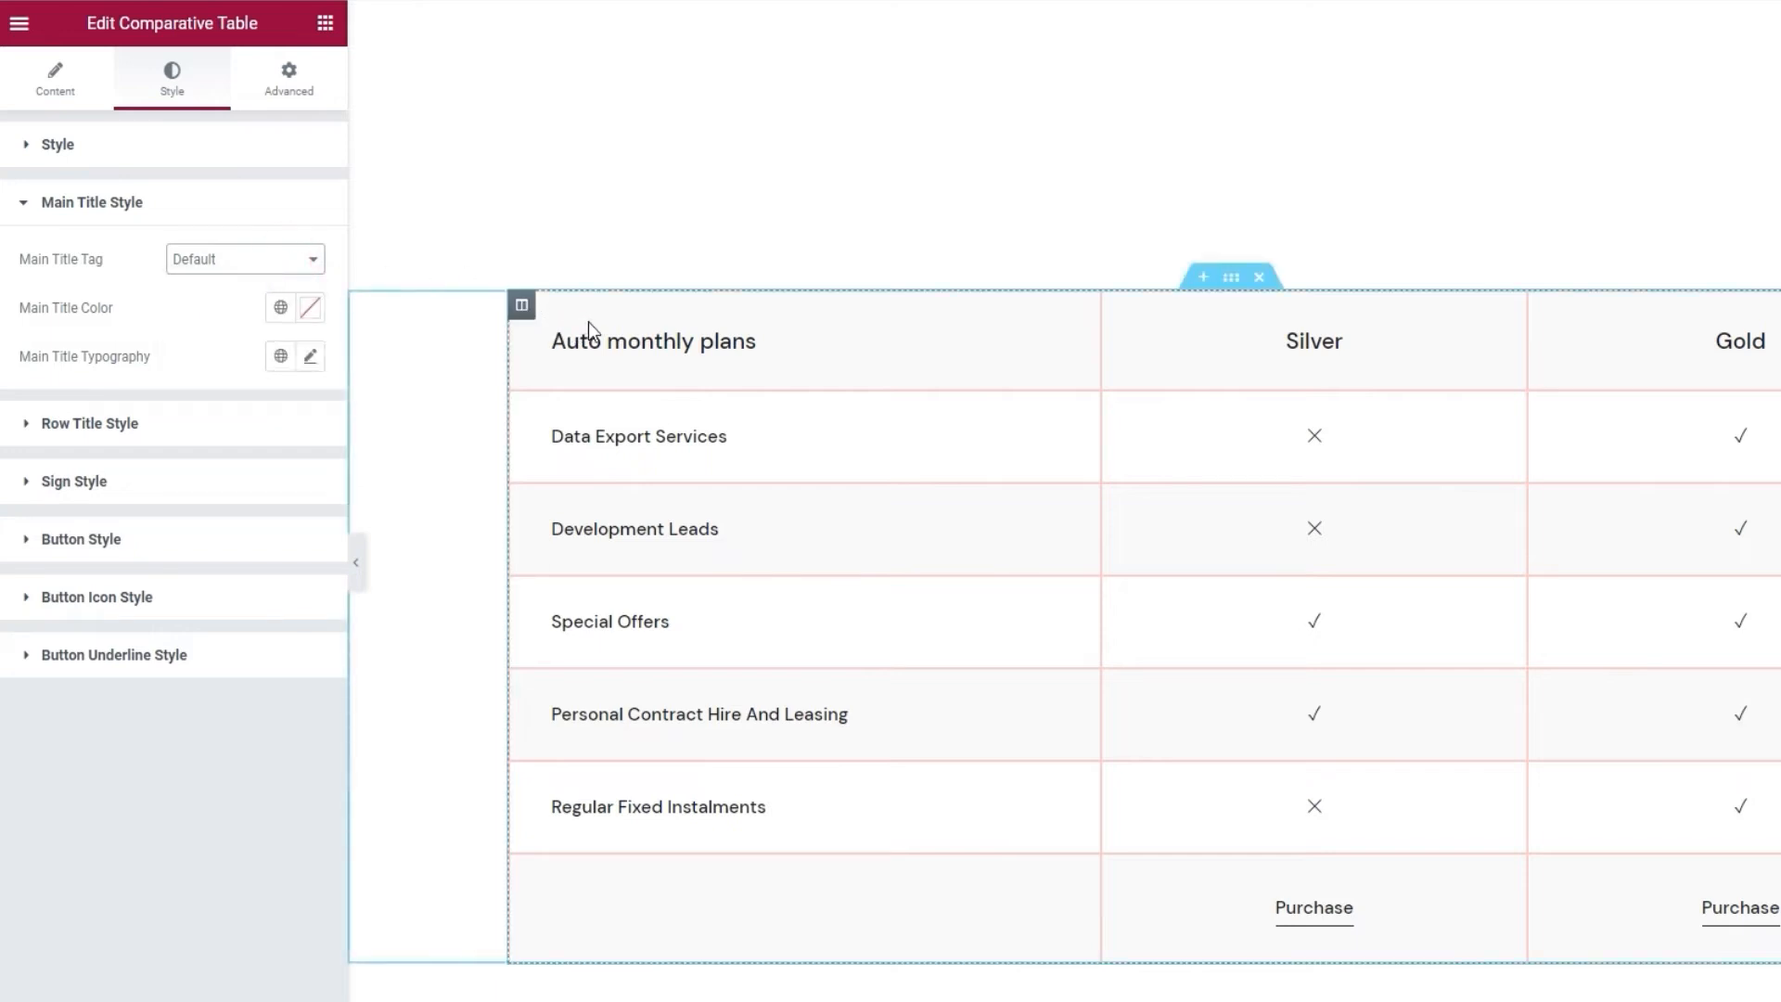
Set the main title color to #e85656.
click(310, 307)
drag(226, 421, 193, 424)
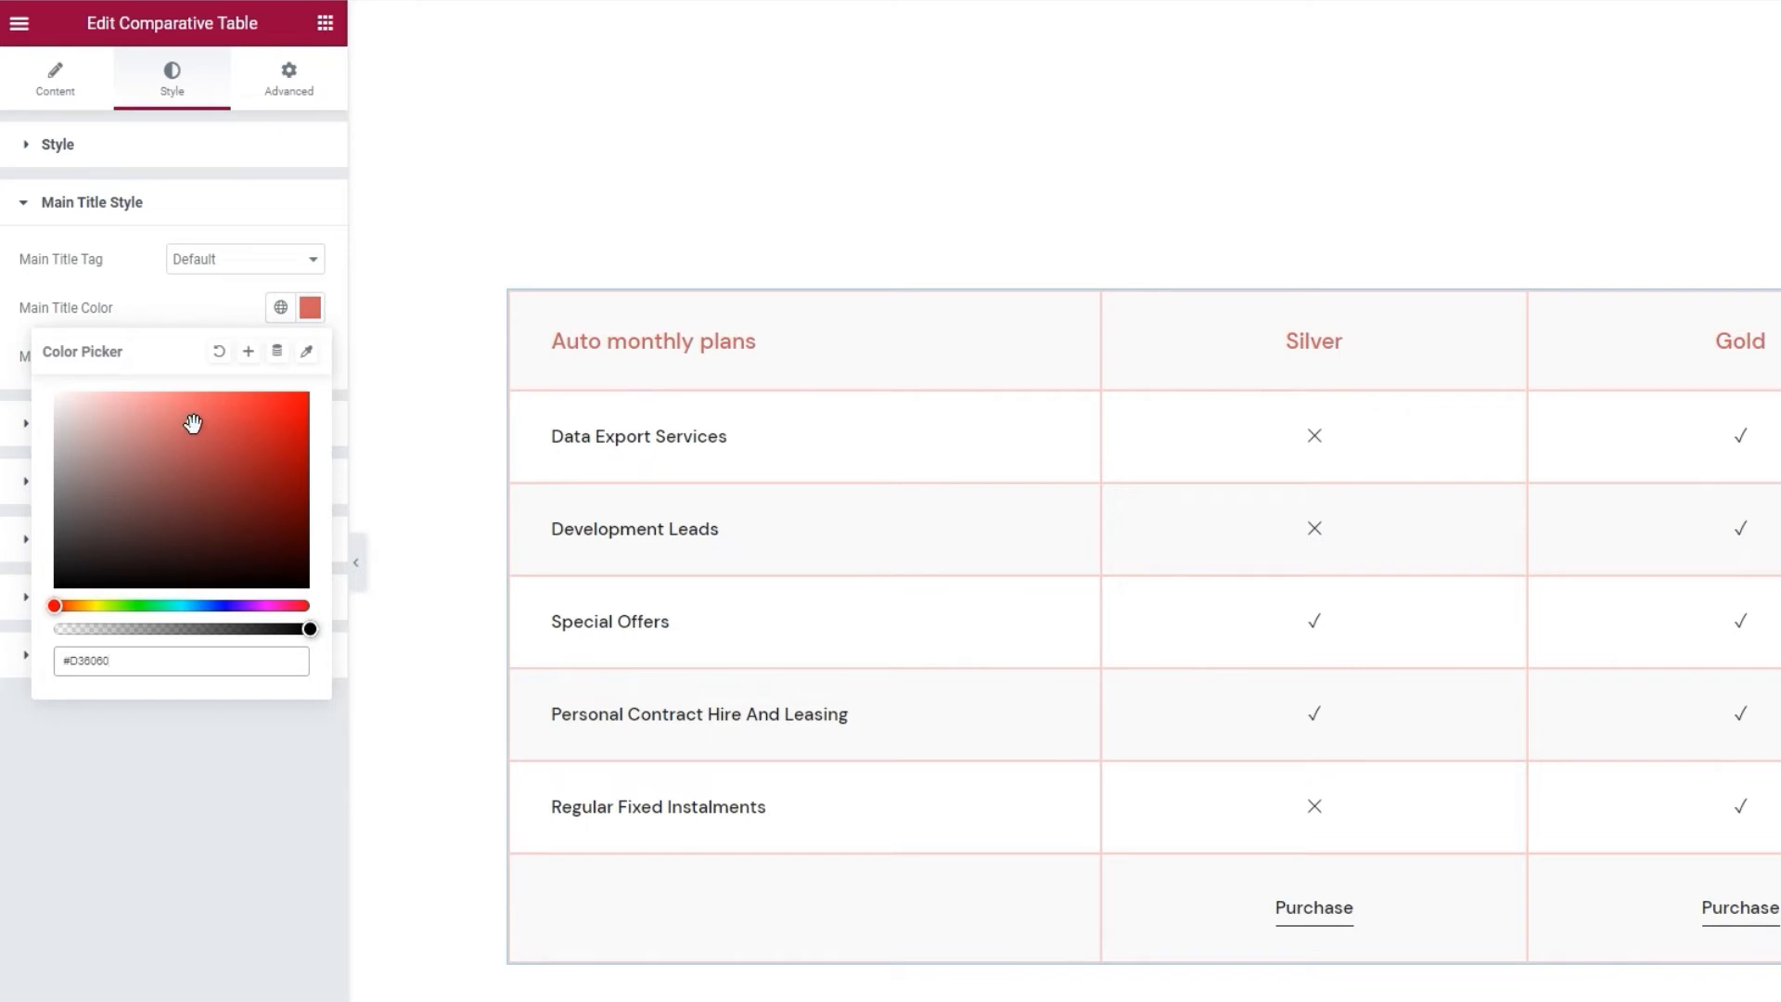
double_click(159, 661)
text(e85656)
click(208, 314)
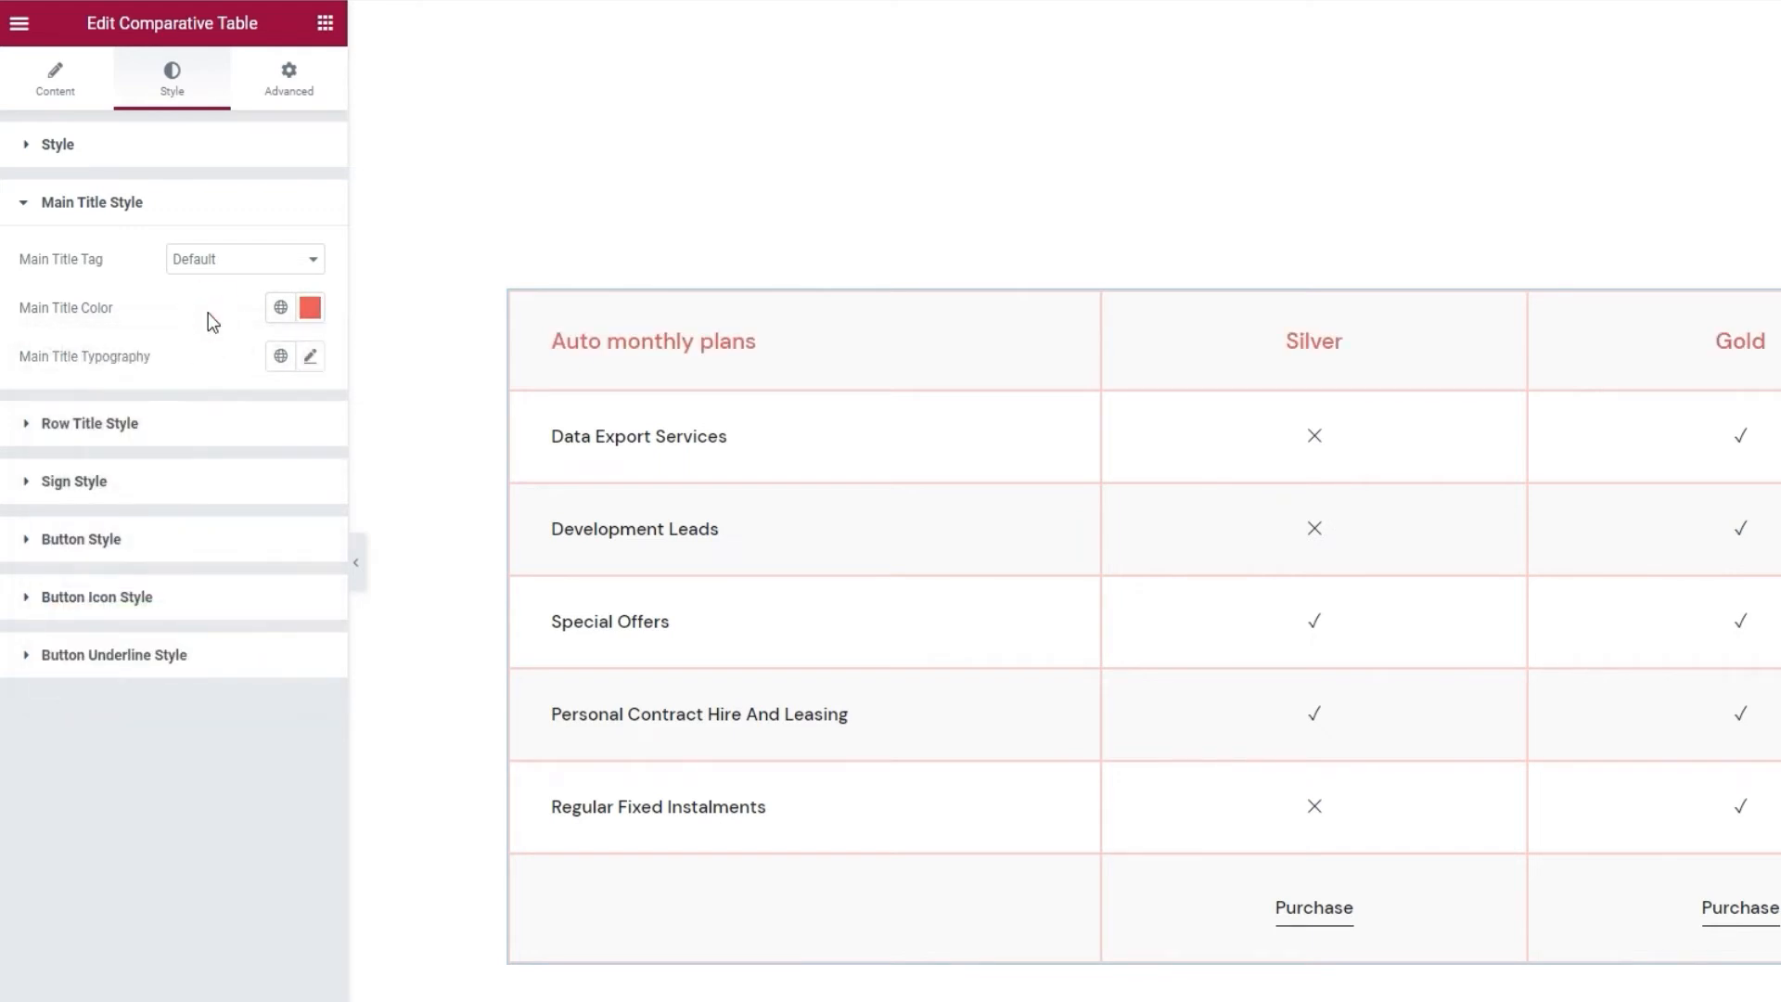
Look through the font families for the main title typography, keep the default, and set its size to 17 px.
click(311, 356)
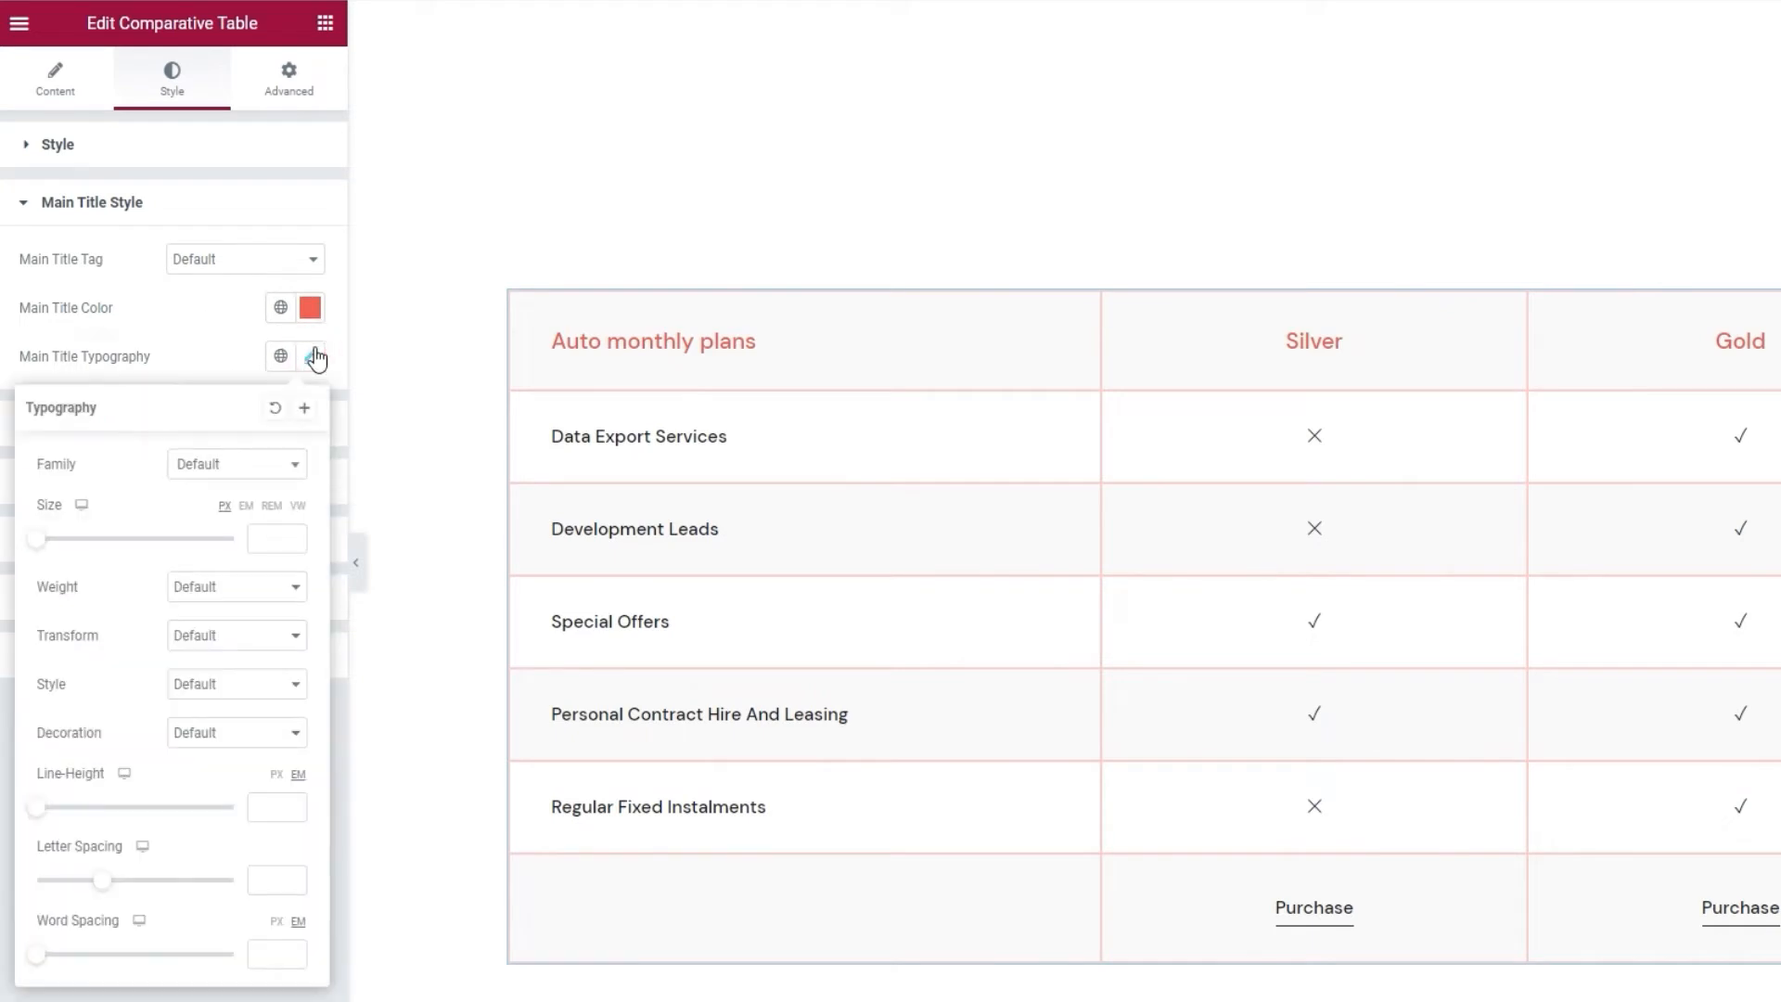
click(253, 467)
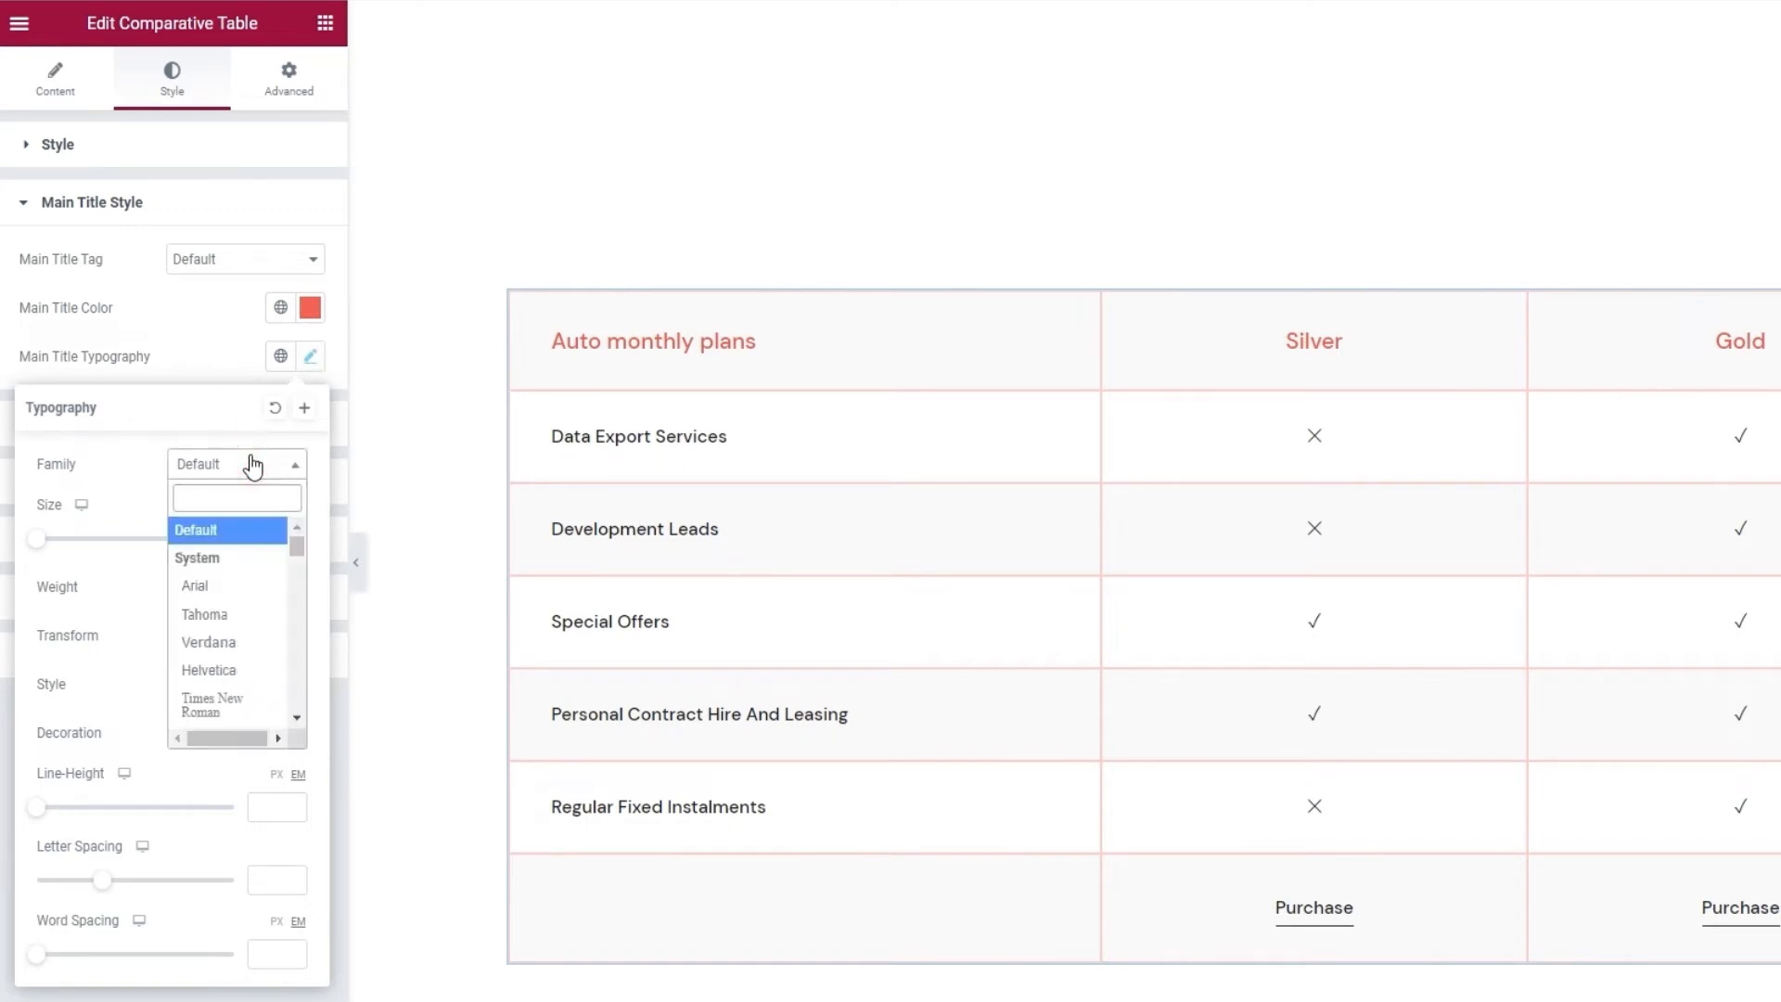
scroll(208, 621, down, 2)
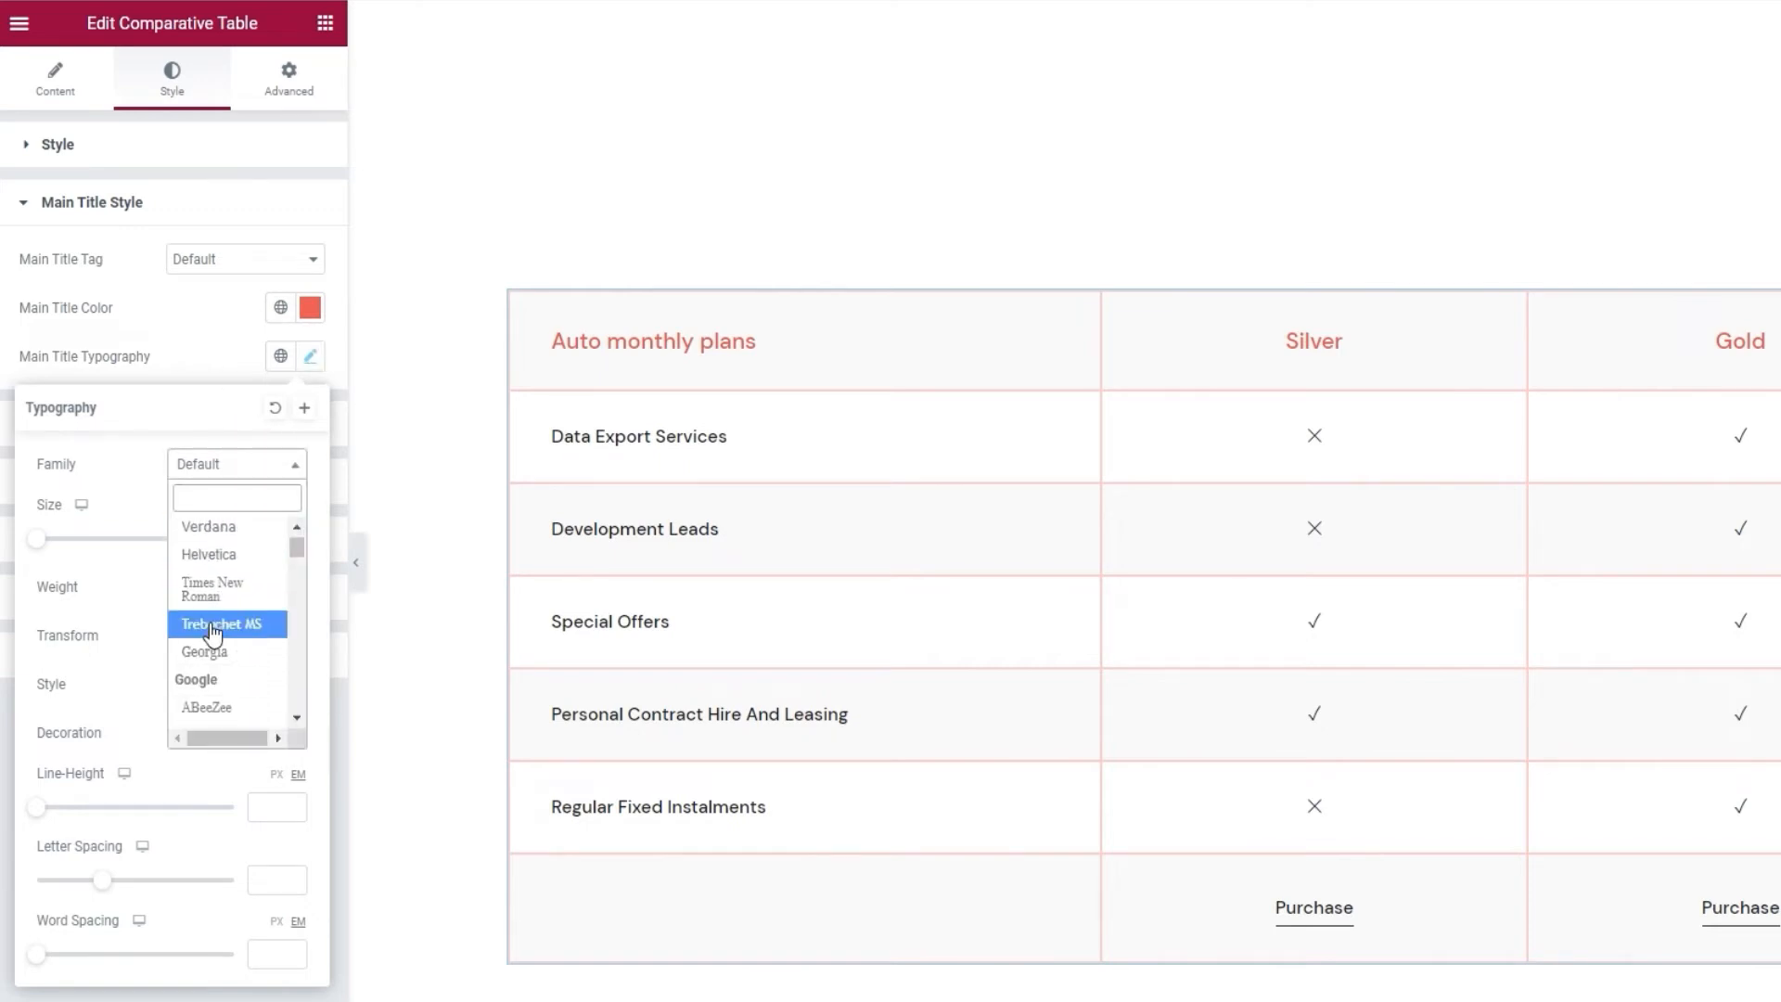
click(246, 461)
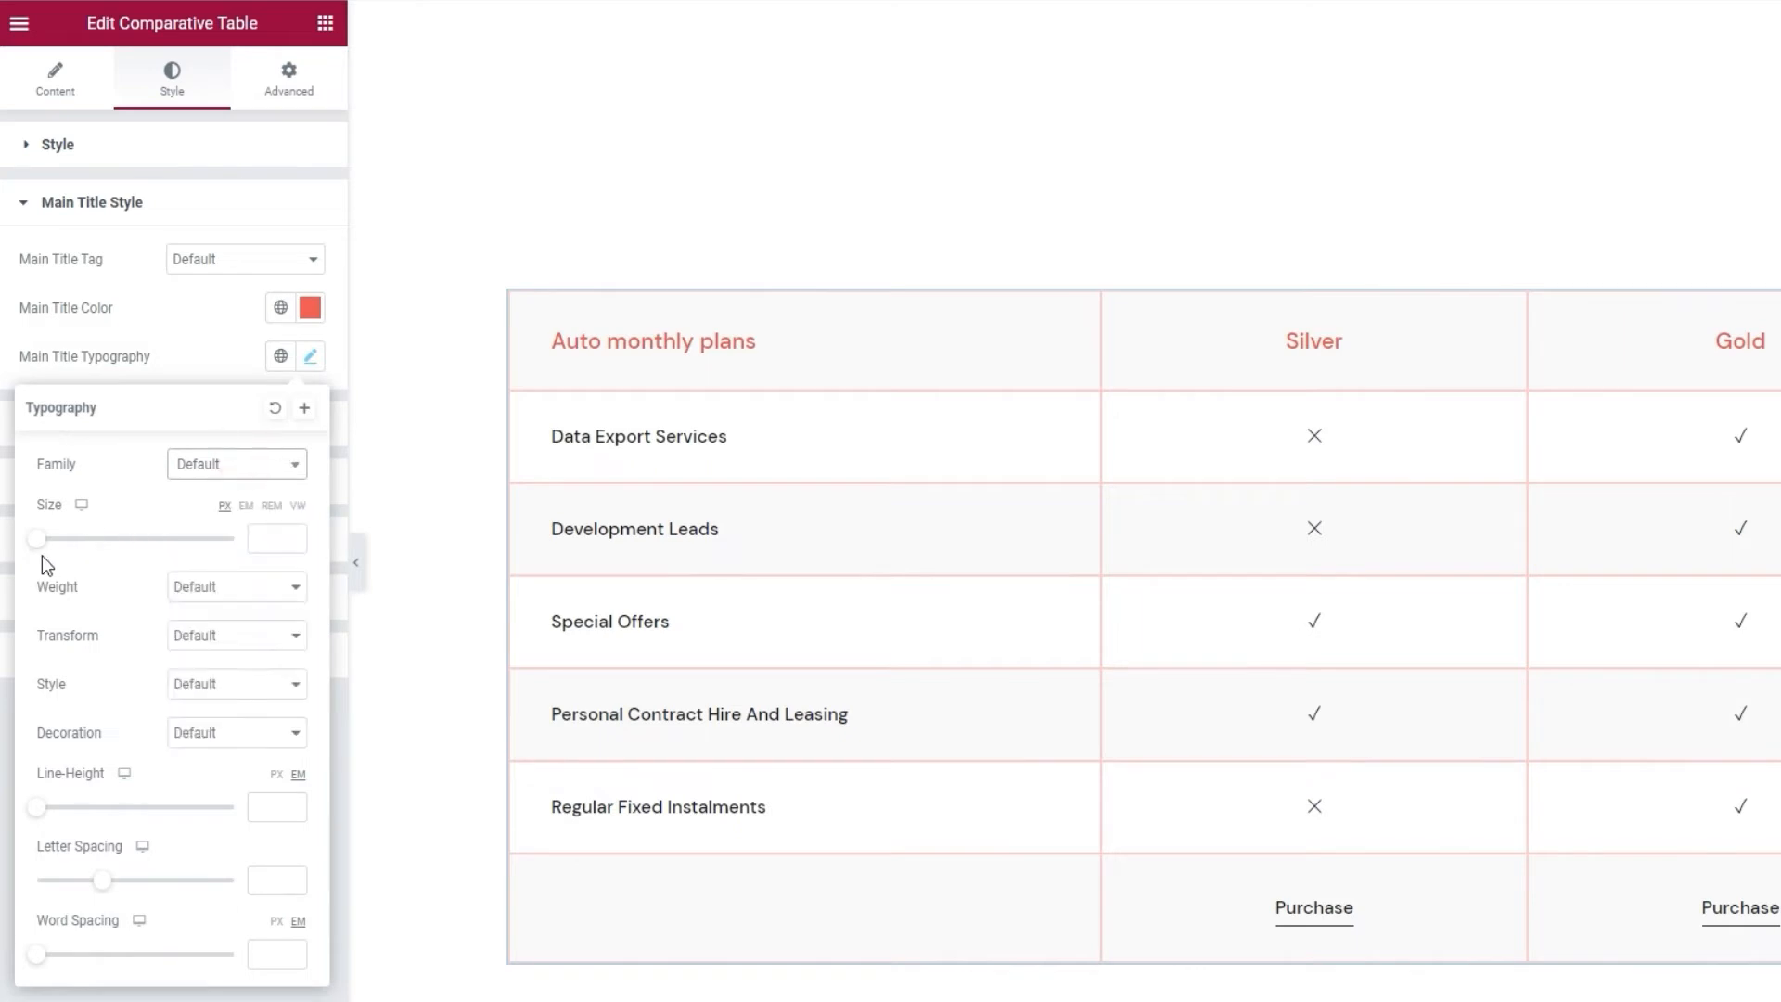
drag(37, 539, 80, 546)
double_click(258, 536)
key(BackSpace)
text(17)
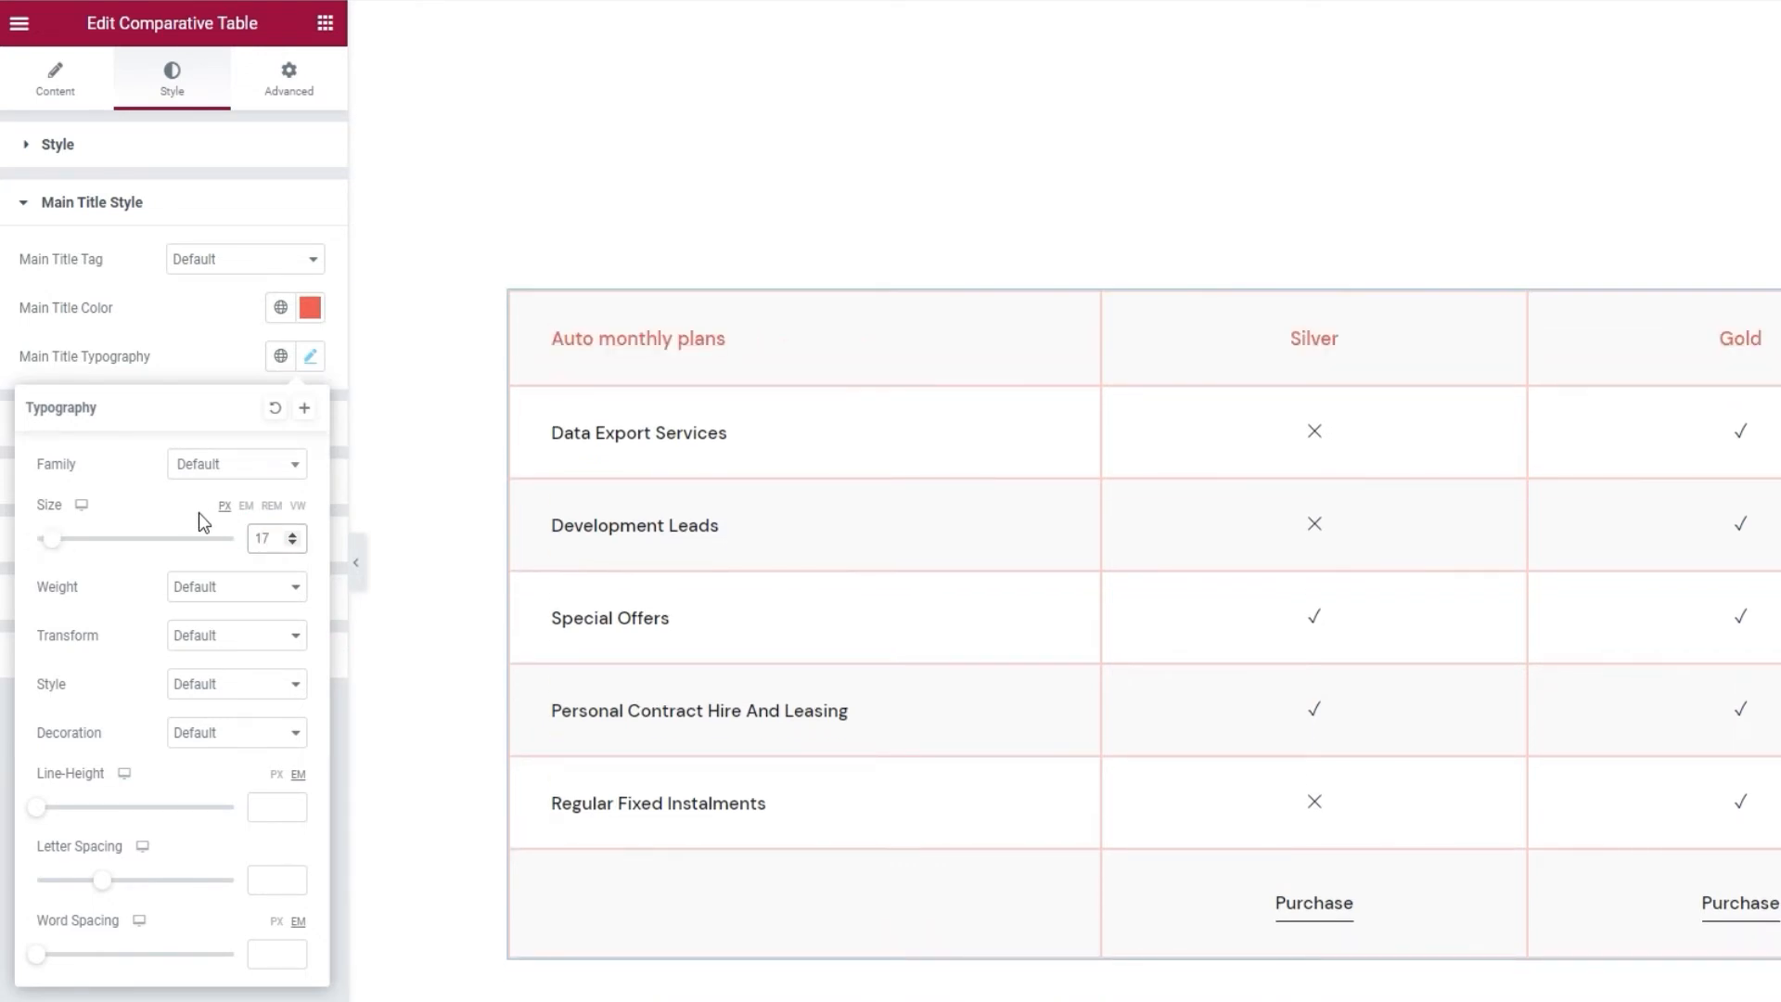
Review the weight, transform, style and decoration options of the main title typography without changing them.
click(232, 588)
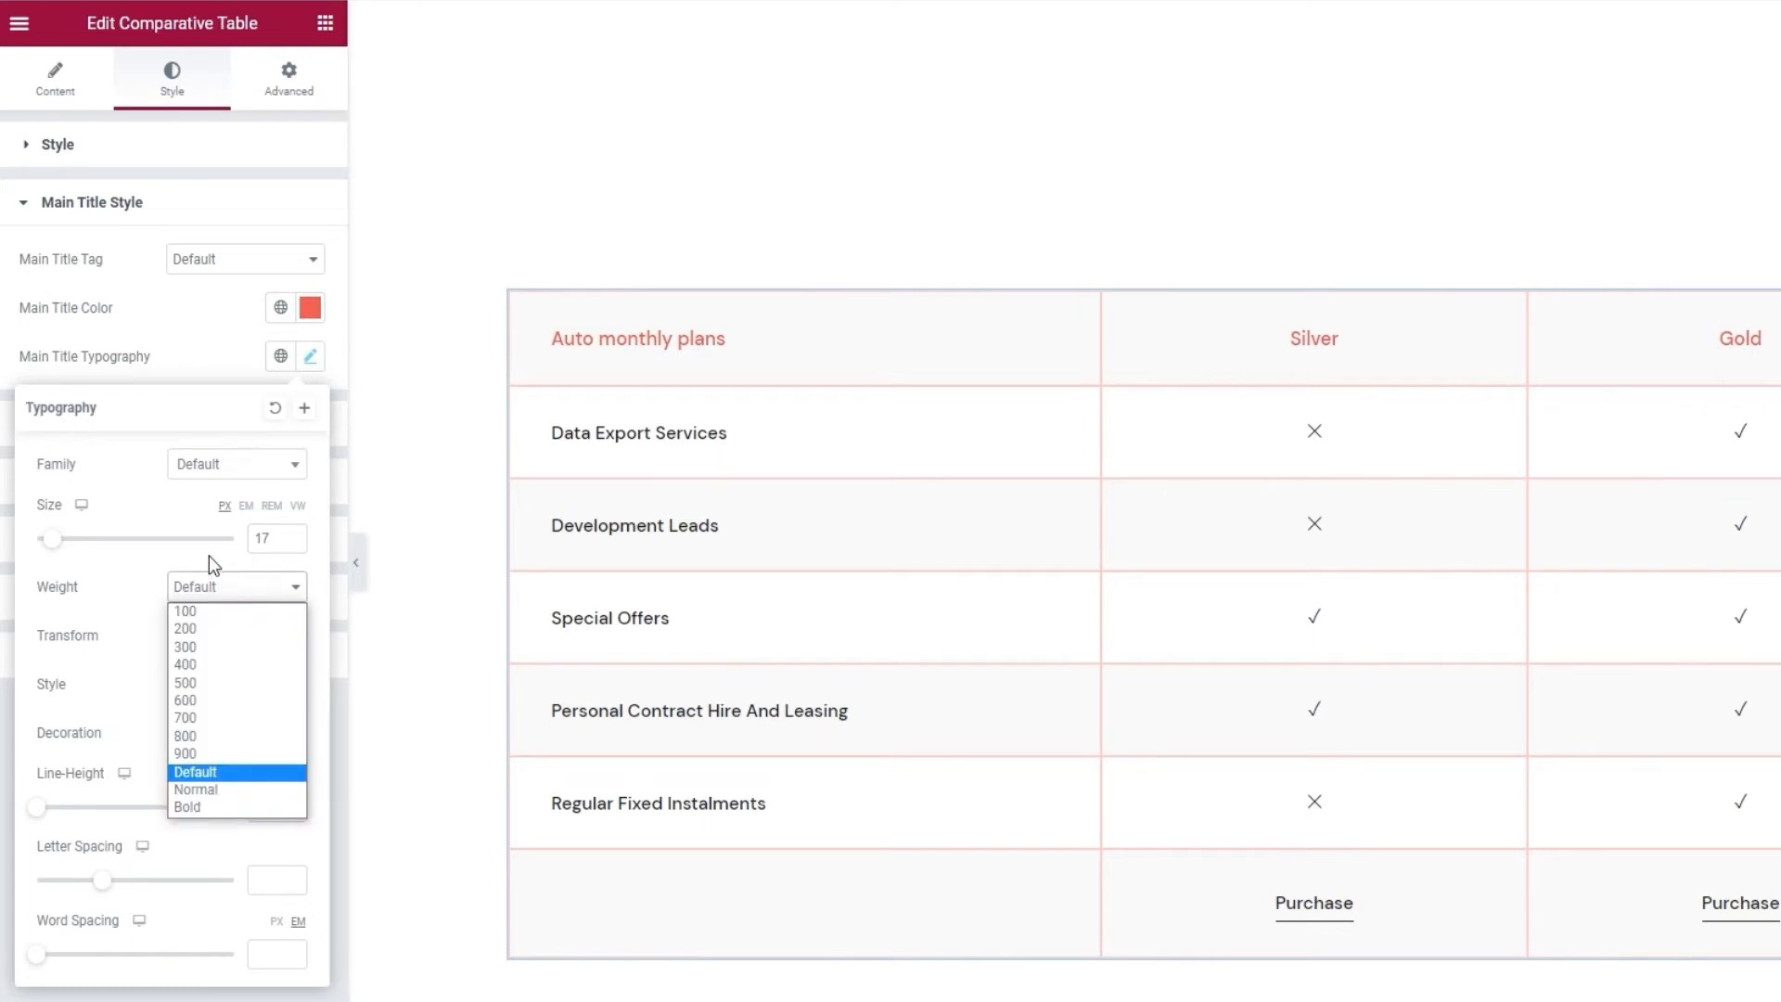
click(210, 562)
click(235, 636)
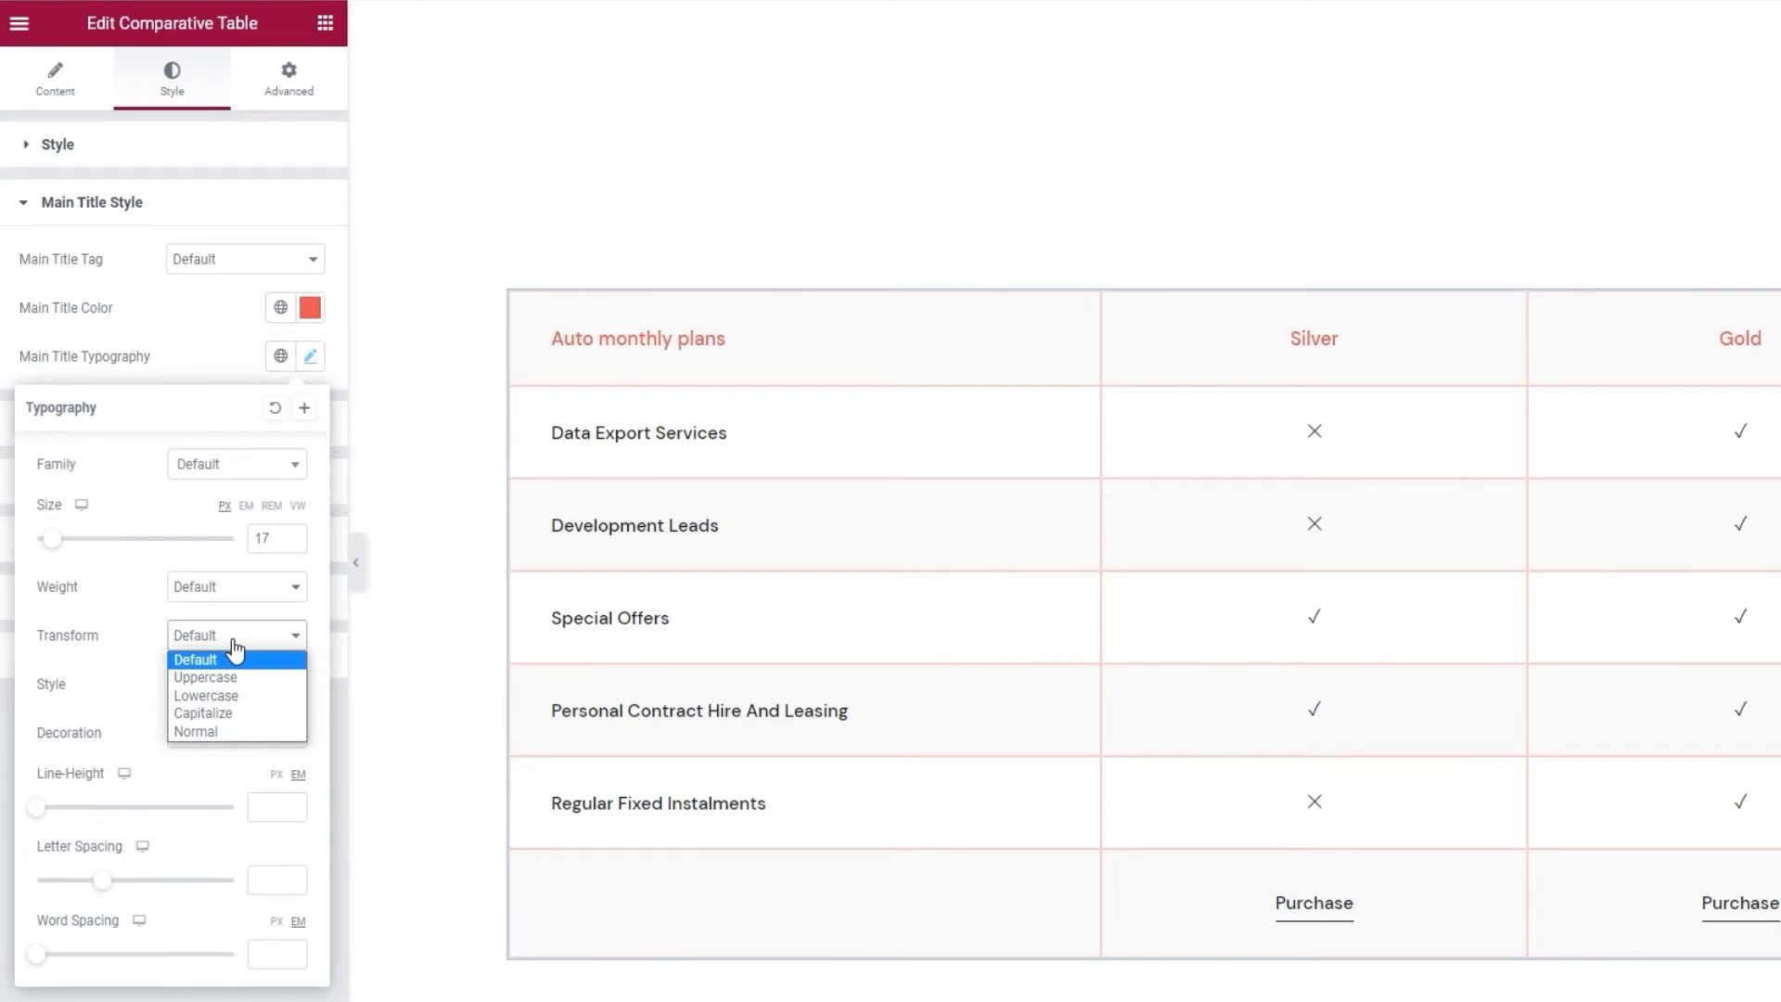
click(233, 642)
click(240, 685)
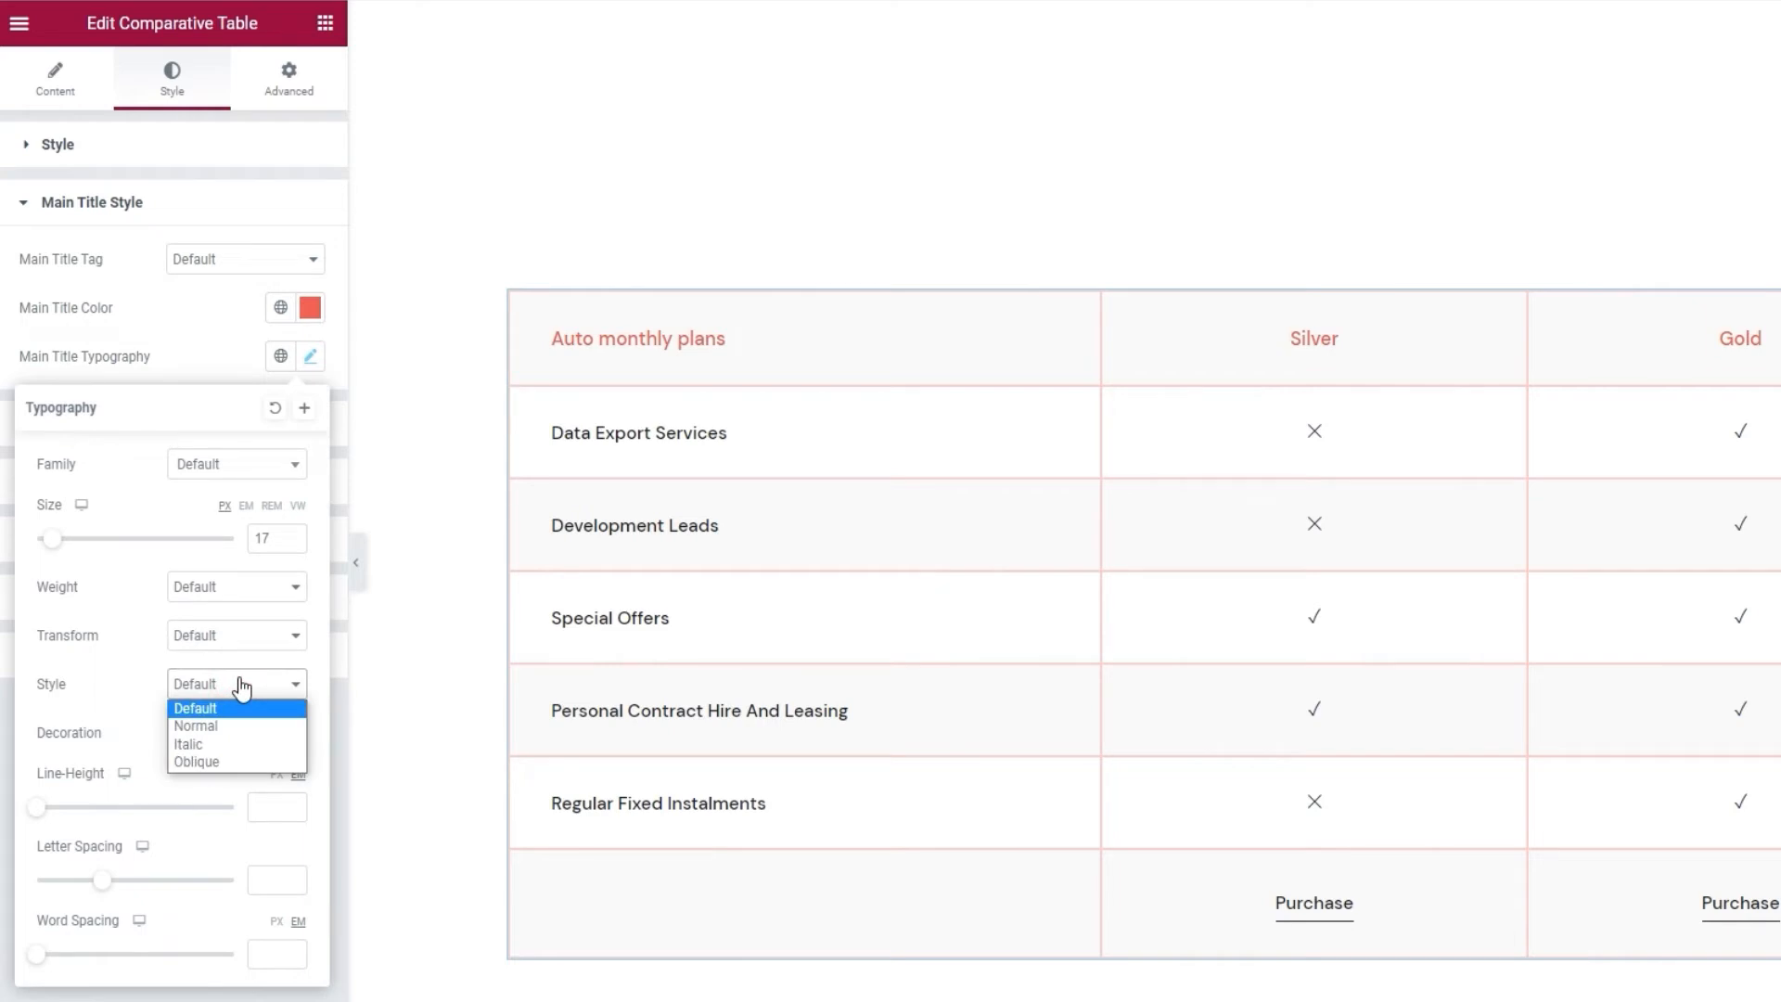
click(240, 686)
click(226, 734)
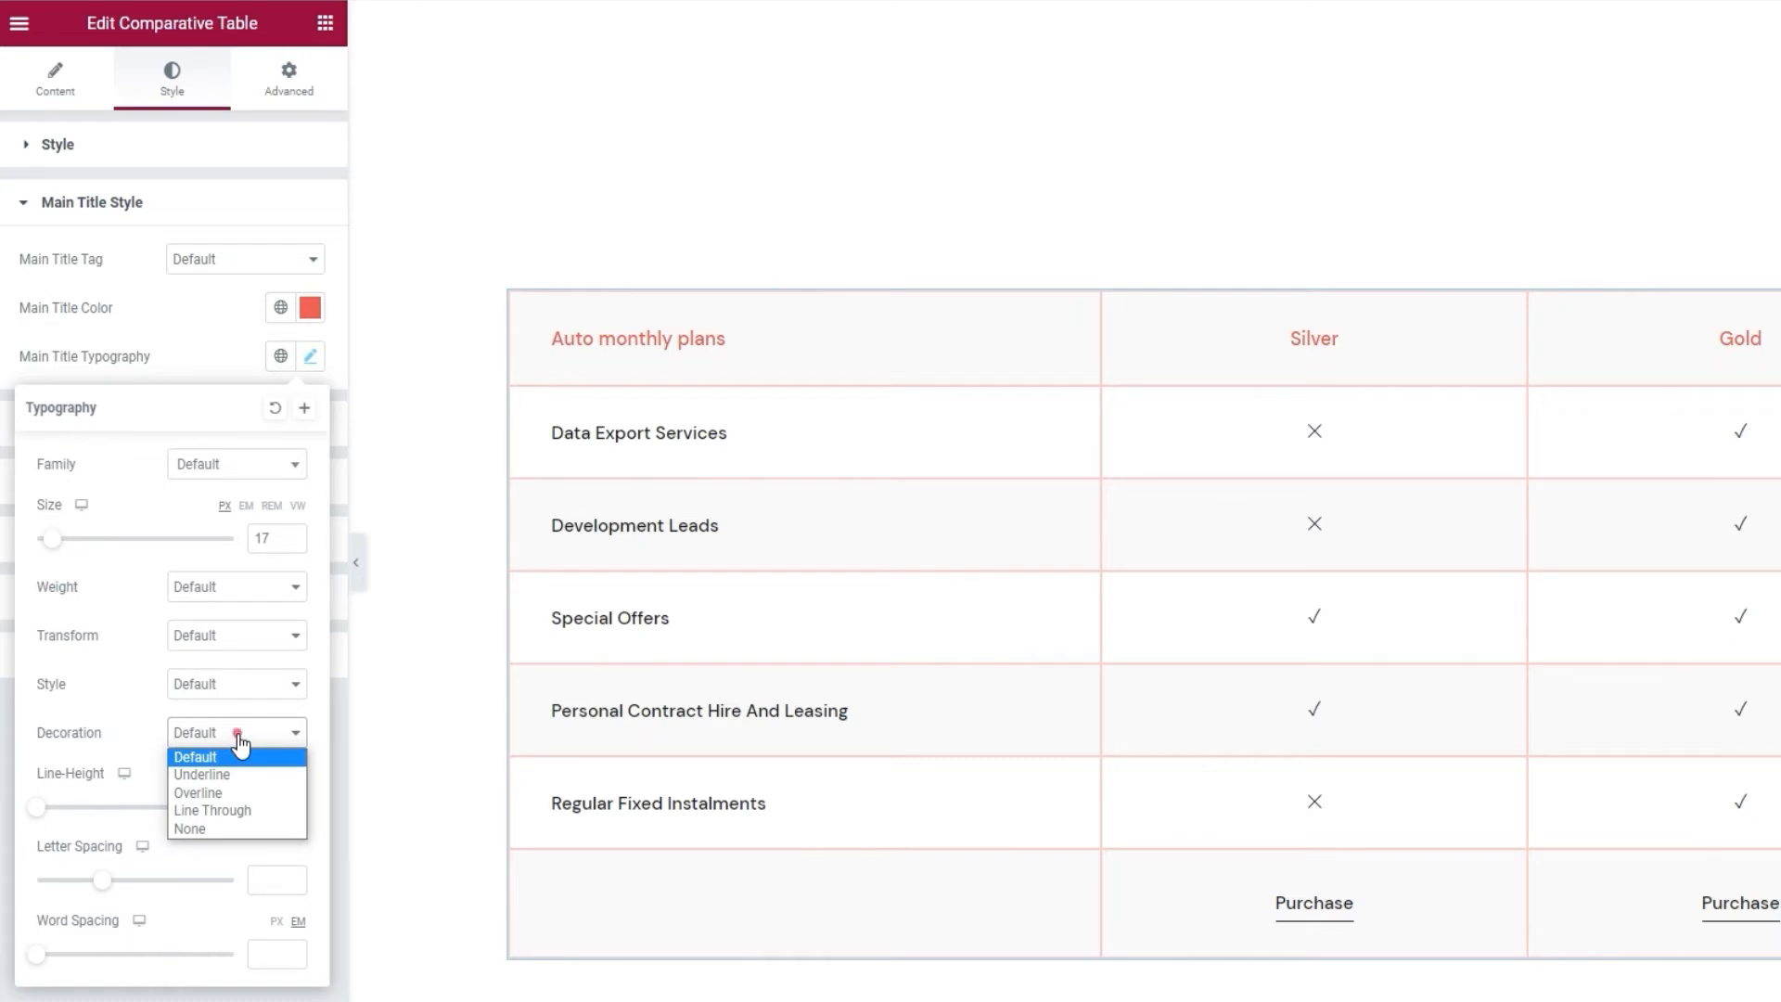
click(242, 742)
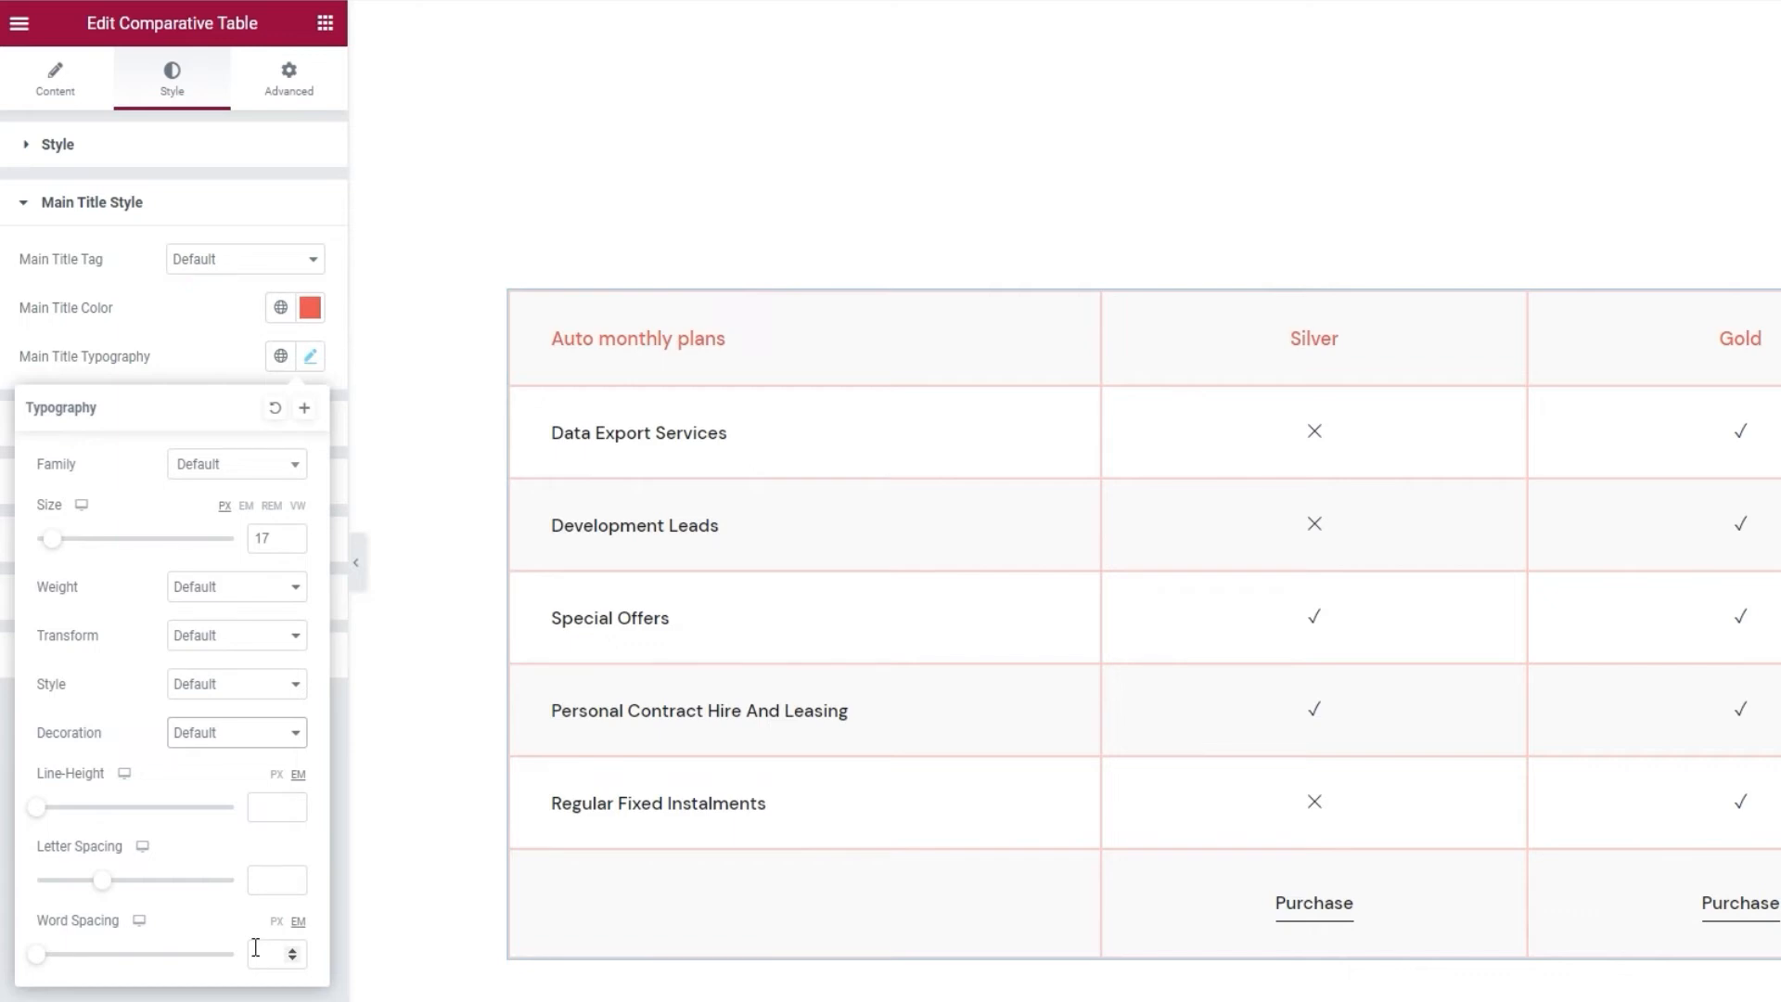
click(214, 361)
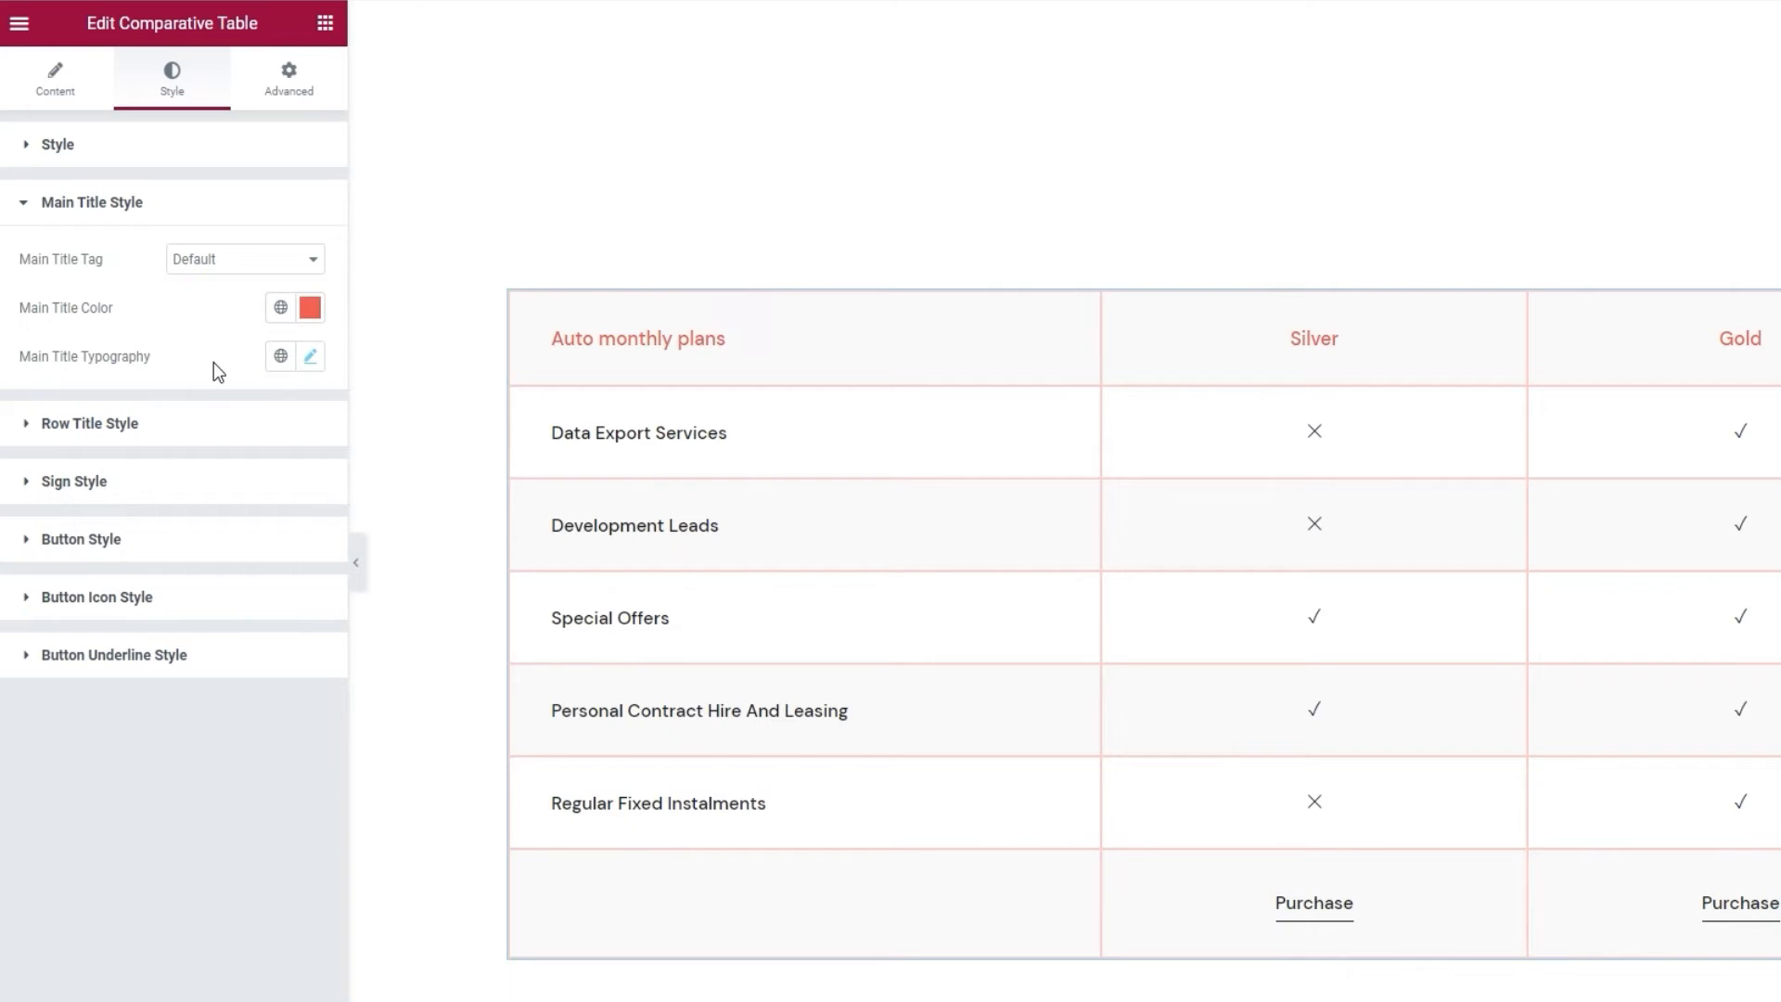
Open the Row Title Style settings and review the available row title tags.
click(217, 436)
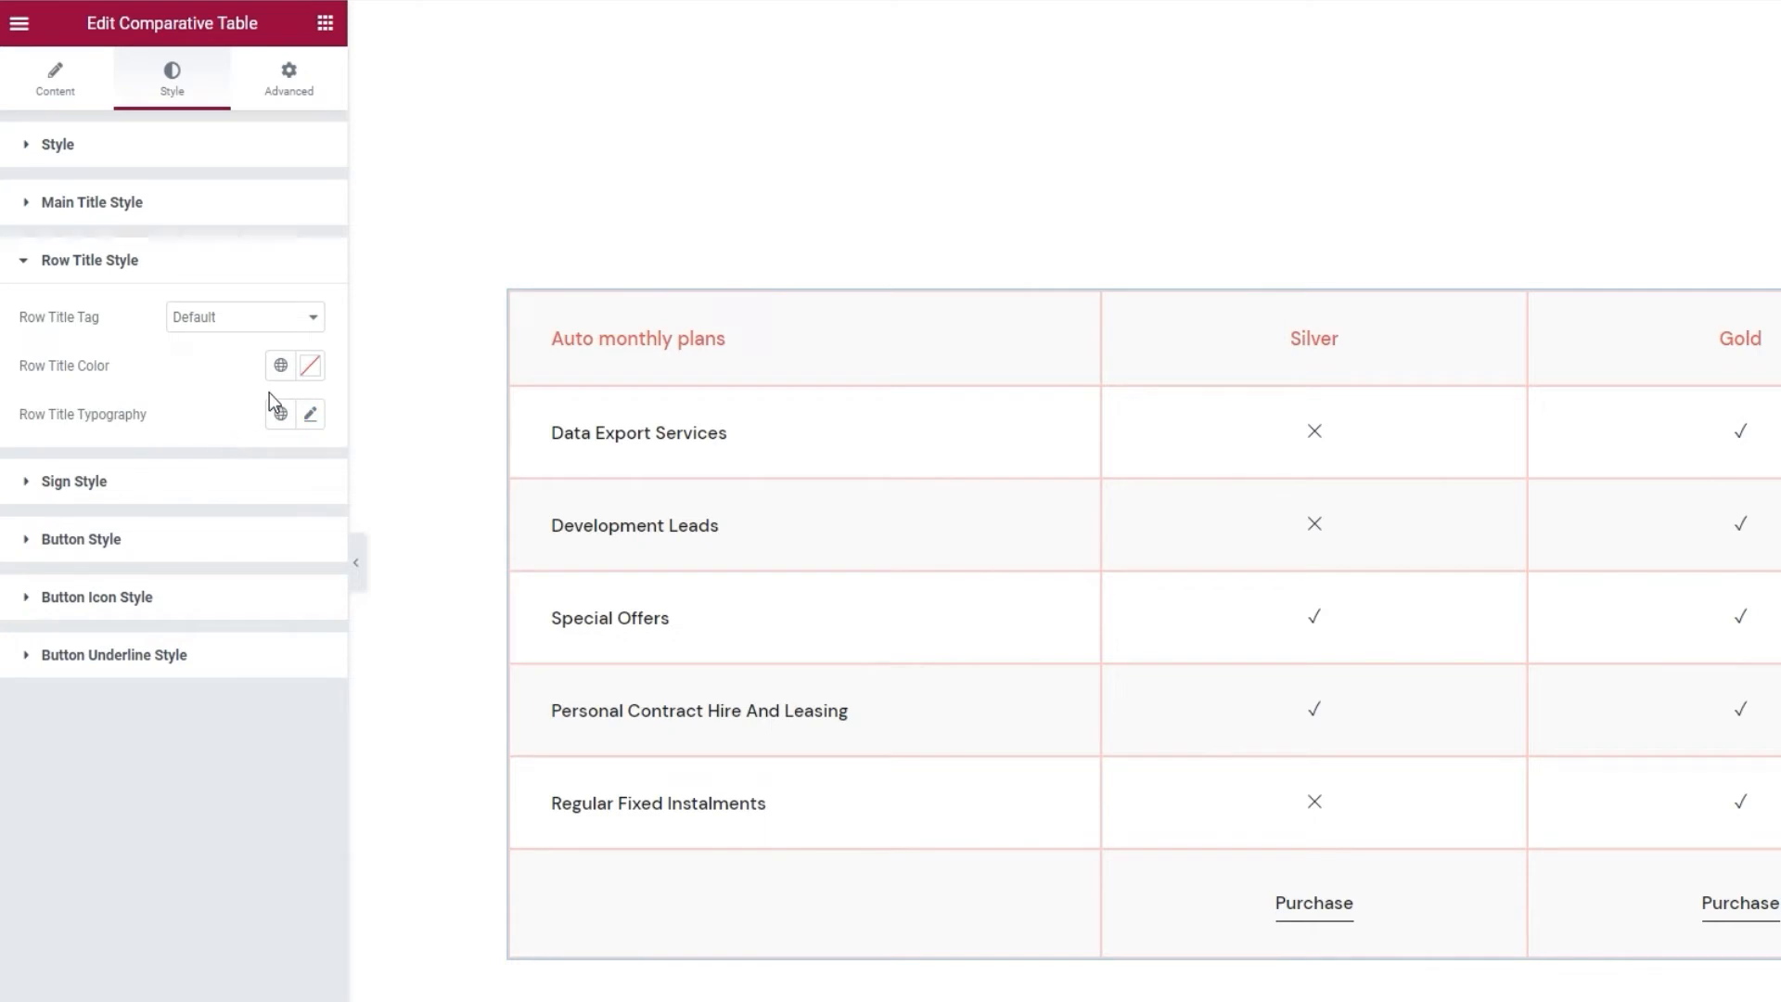
click(286, 318)
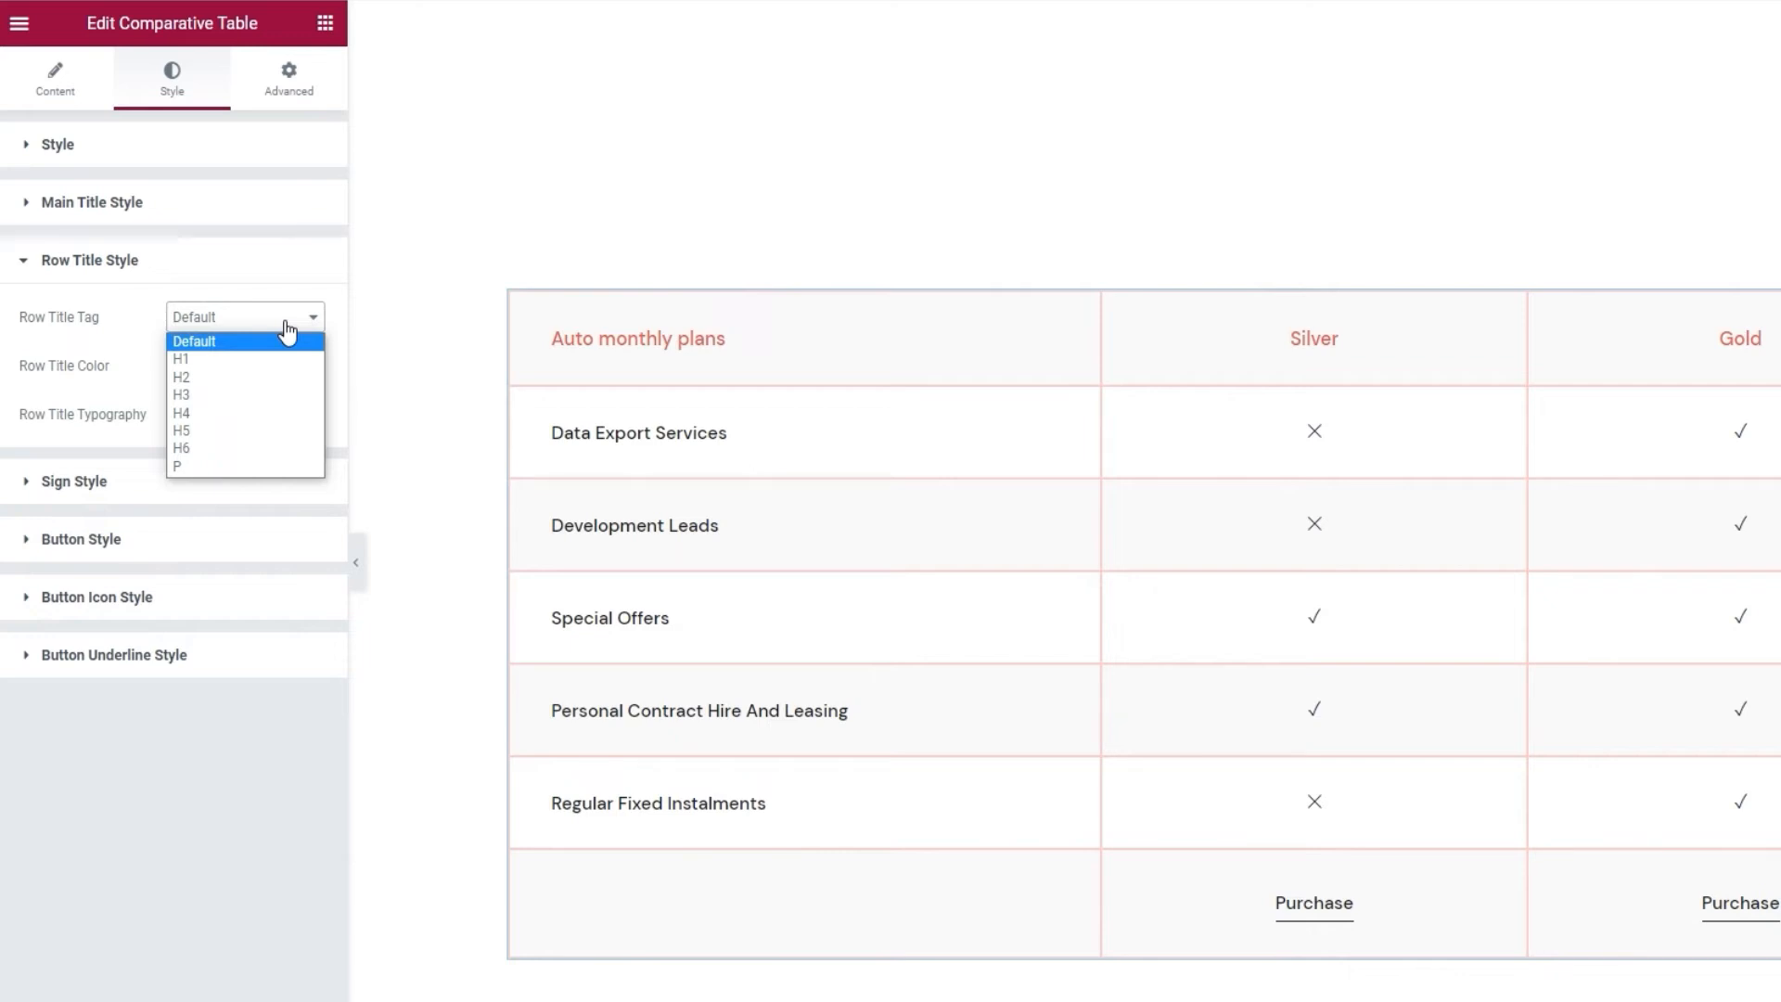
click(286, 324)
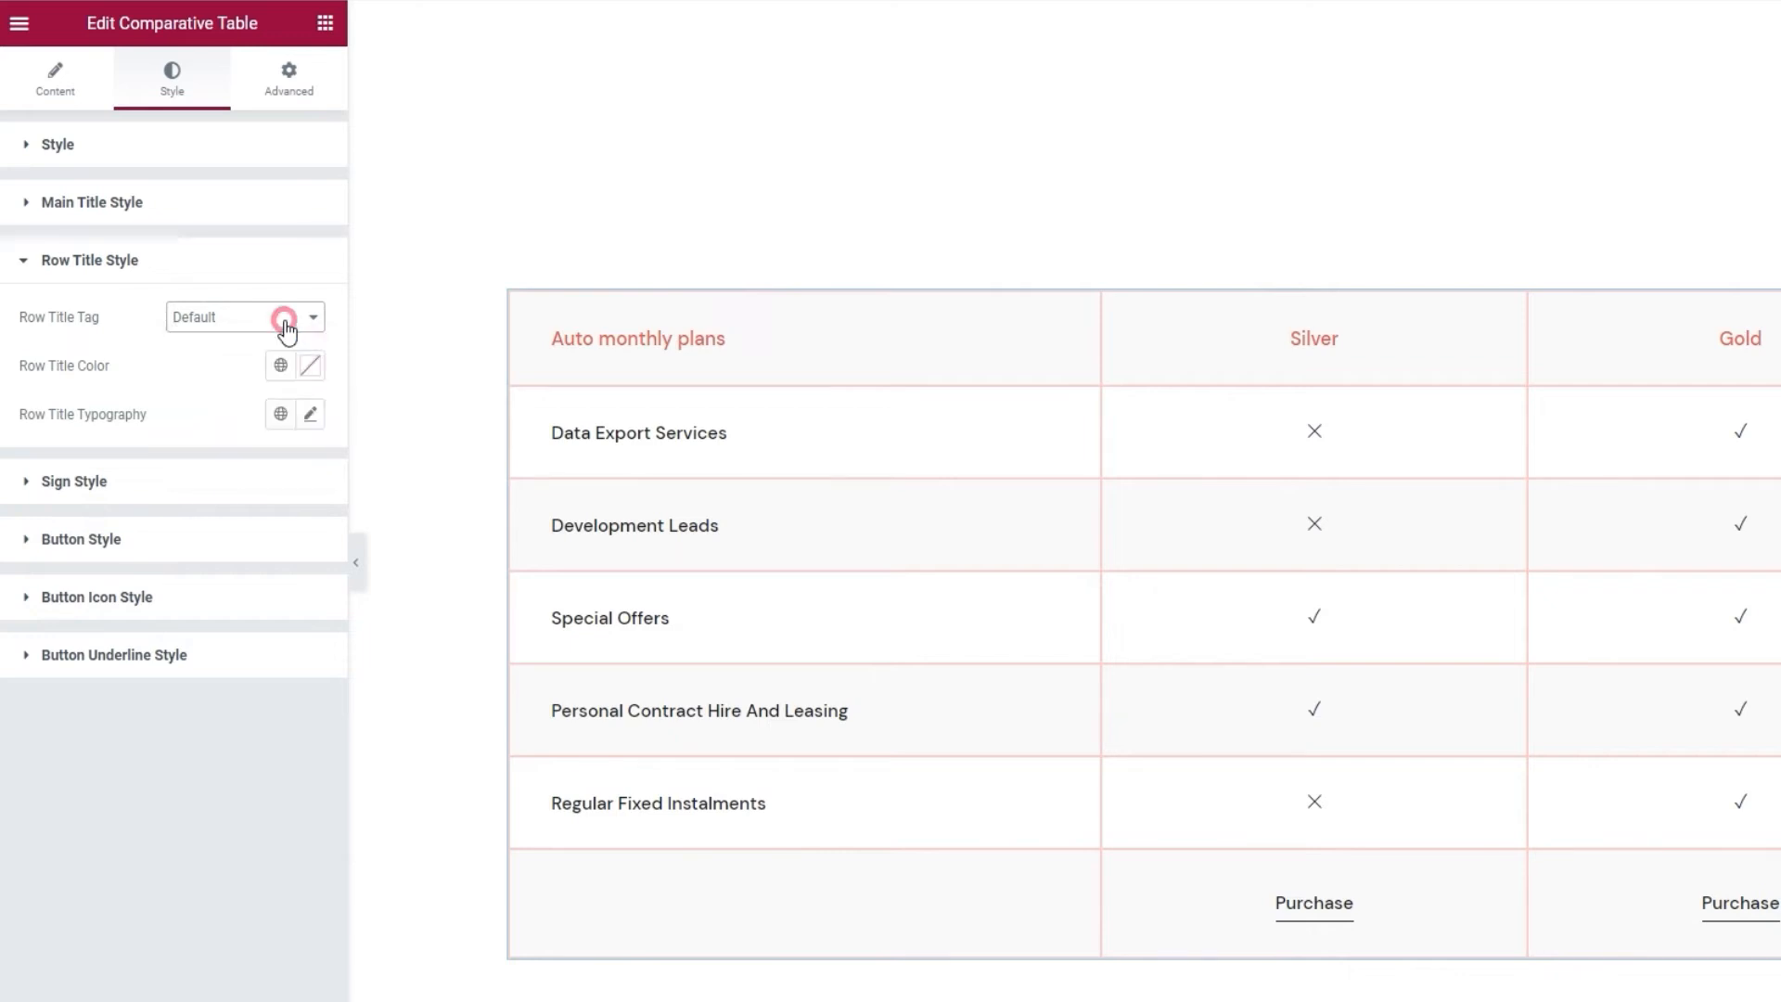
Set the row title color to #e85656.
click(313, 366)
drag(204, 489, 70, 554)
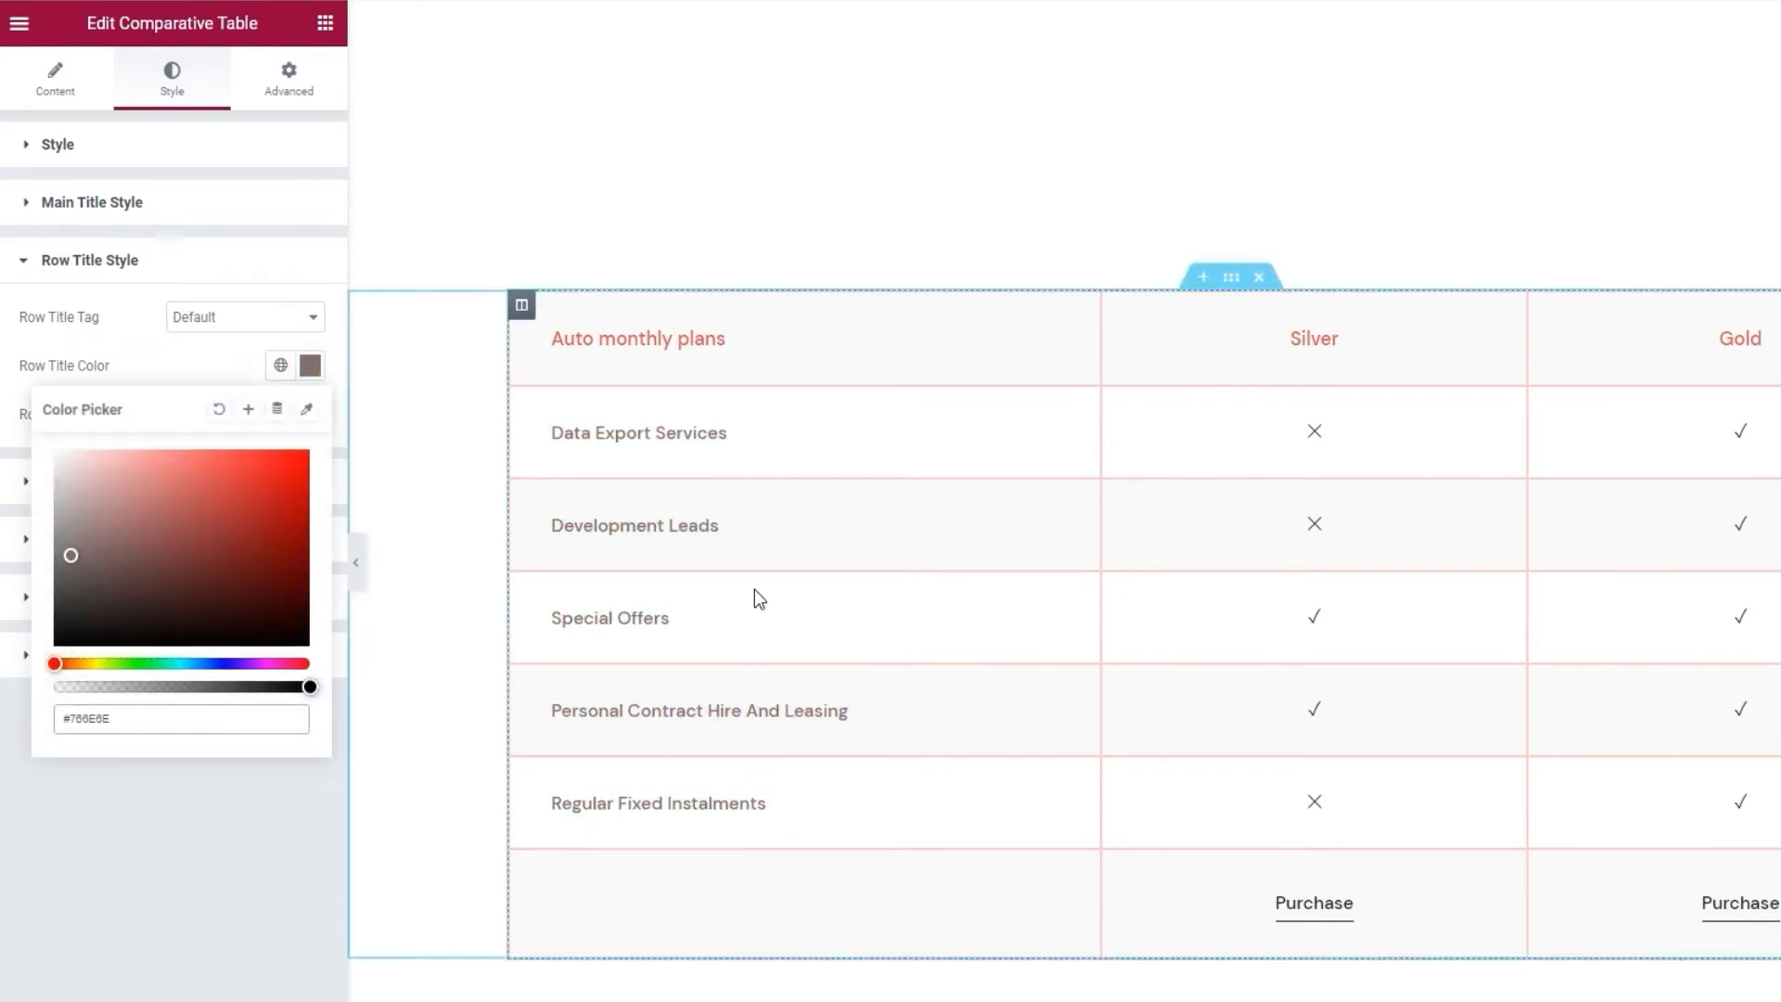
double_click(207, 718)
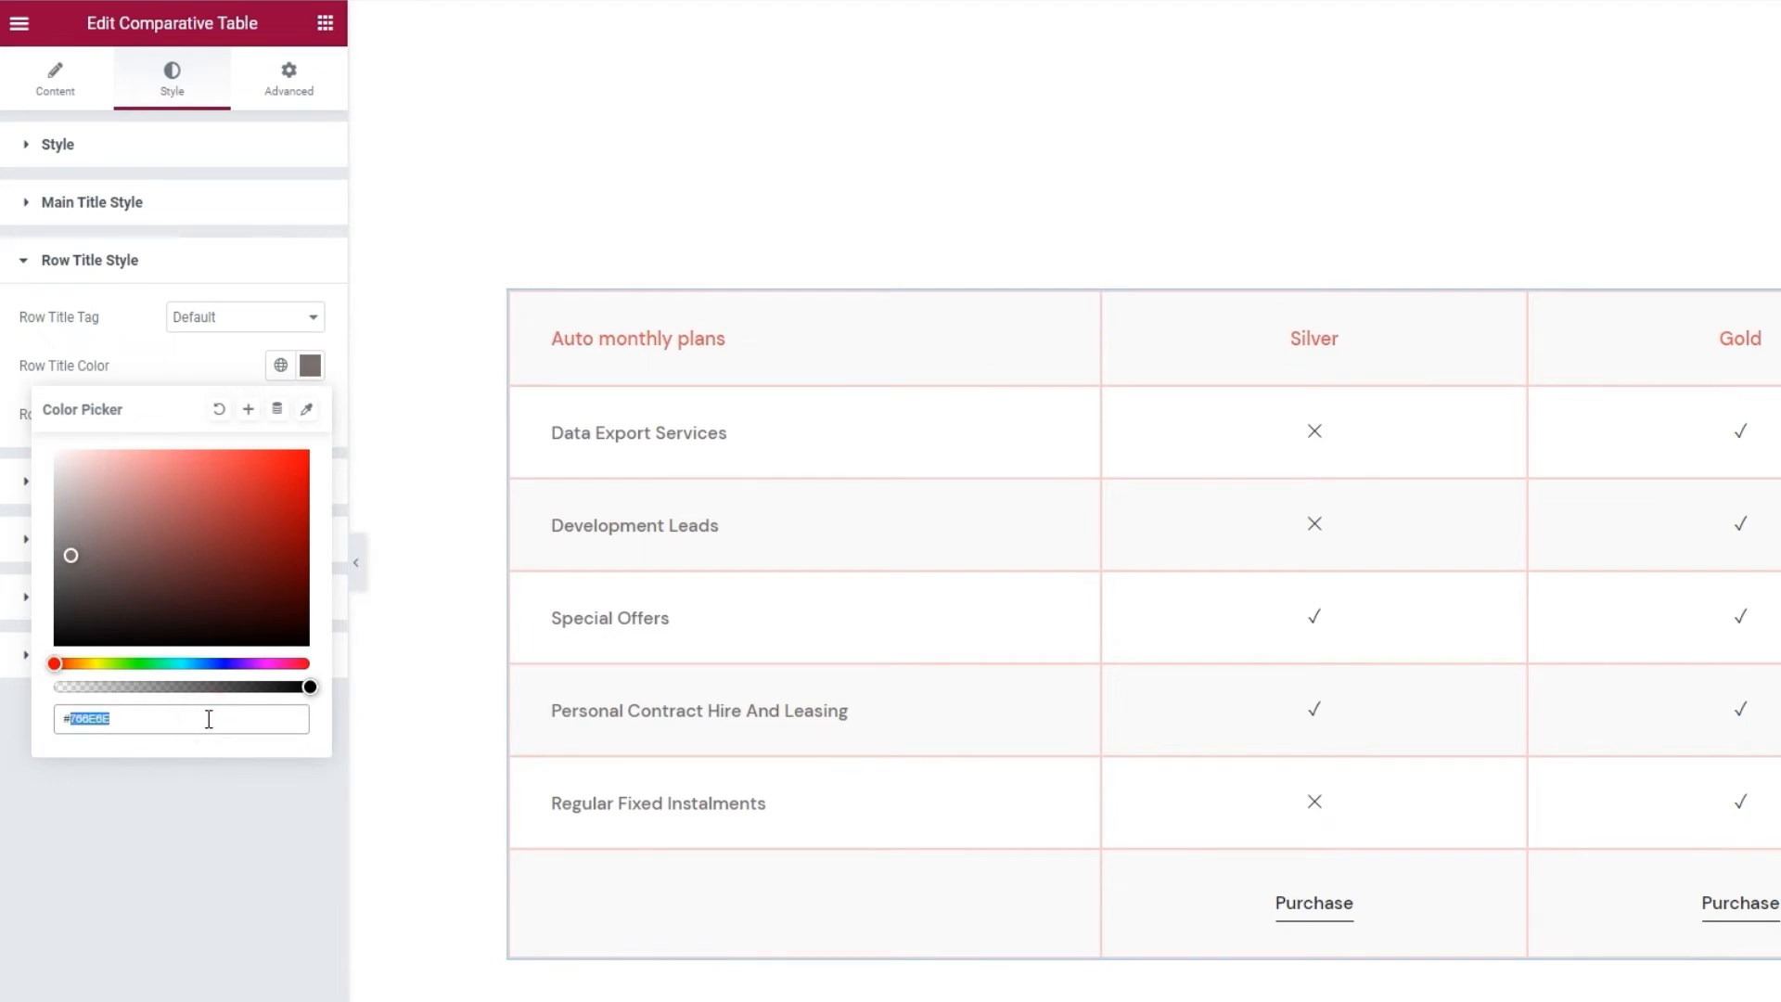
text(e85656)
click(205, 369)
Set the row title typography size to 18 px.
click(308, 414)
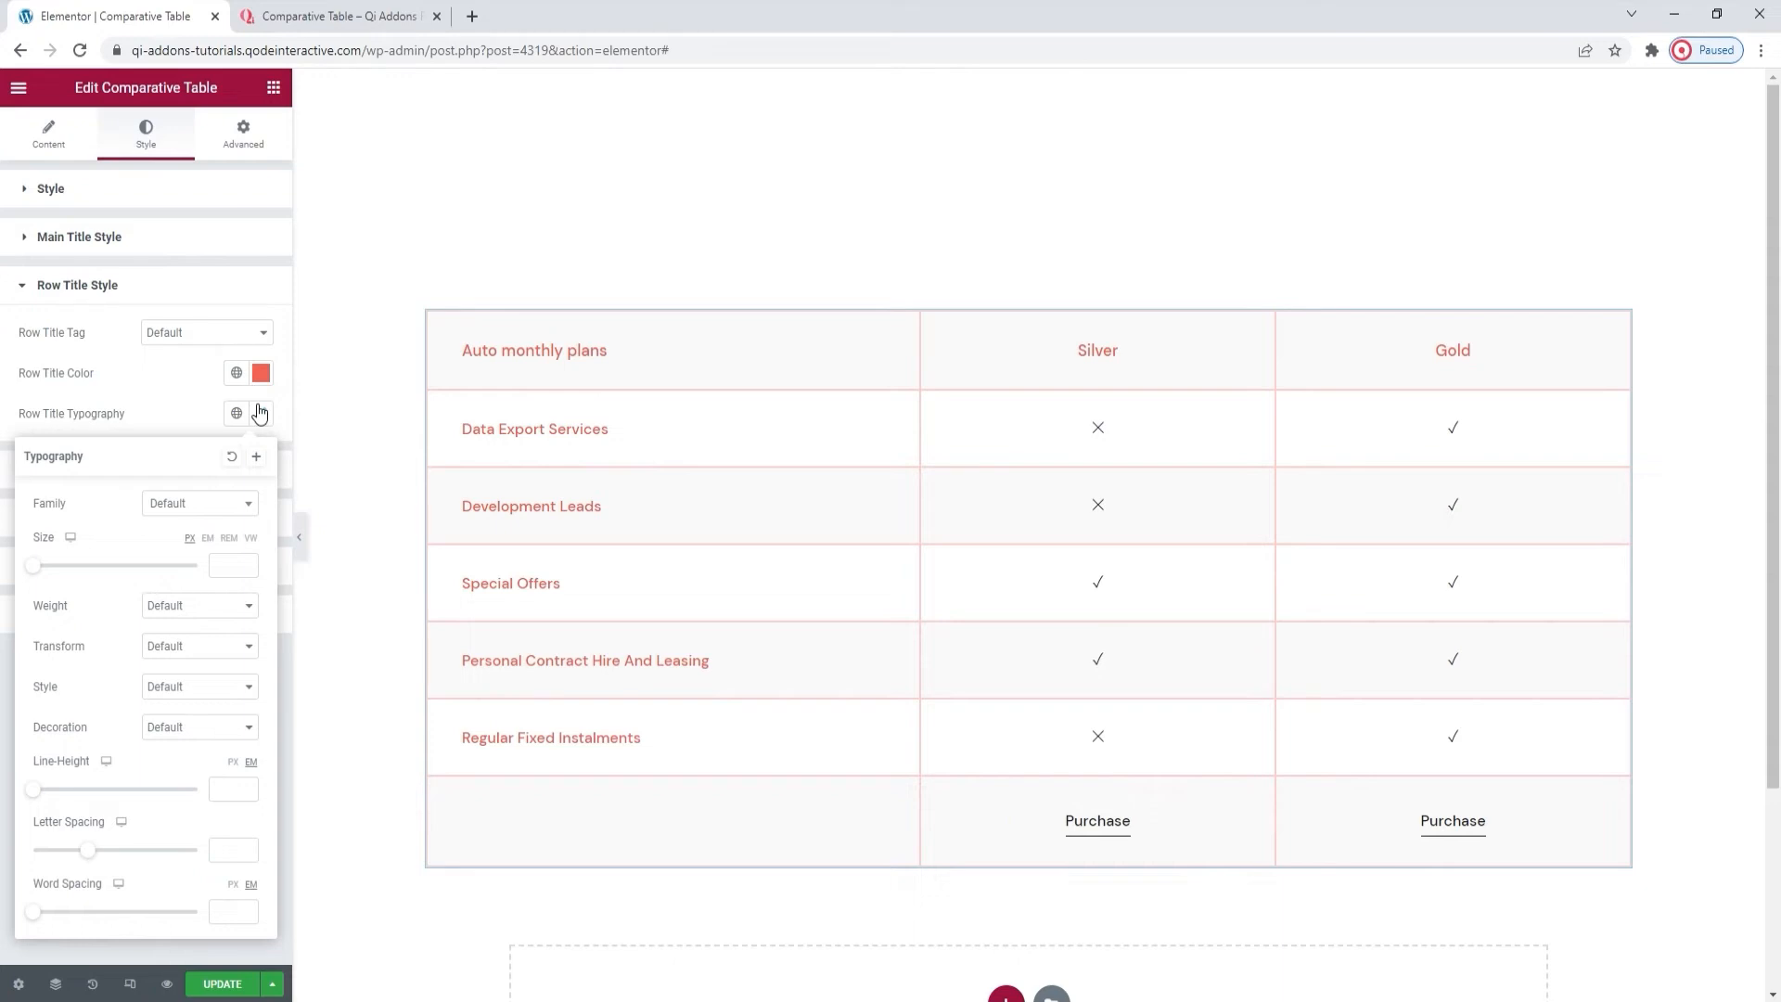
click(229, 562)
text(1)
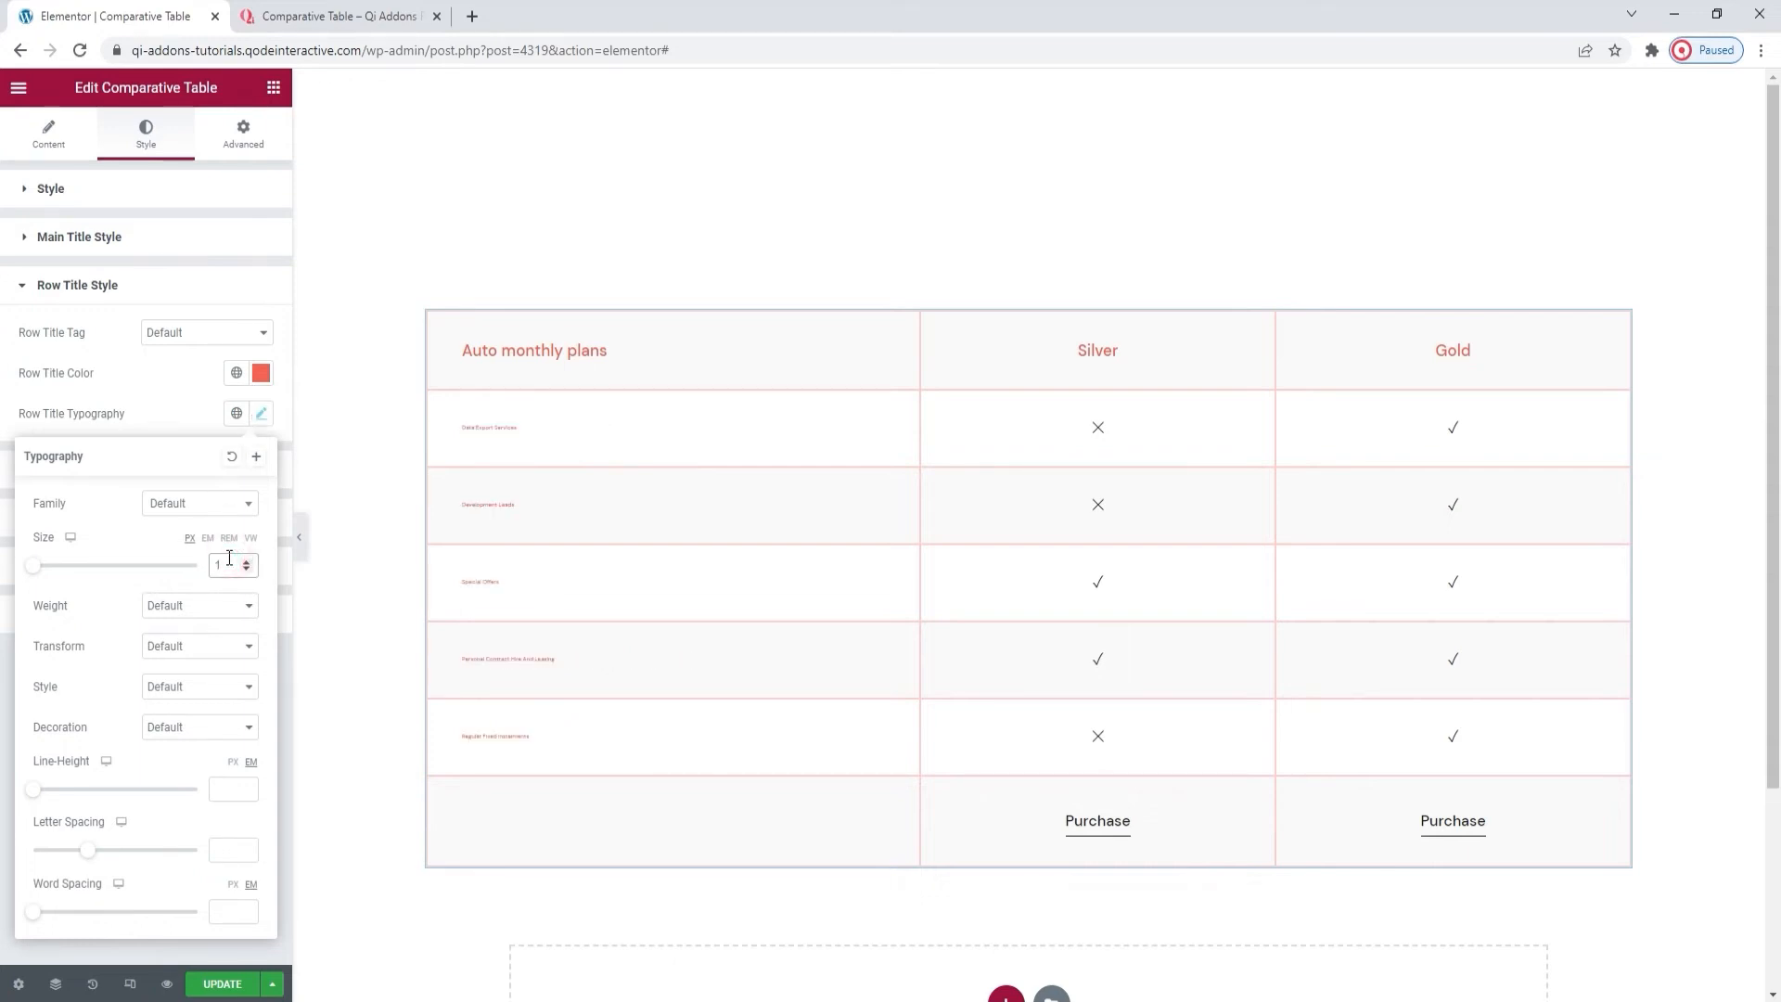
text(8)
click(198, 414)
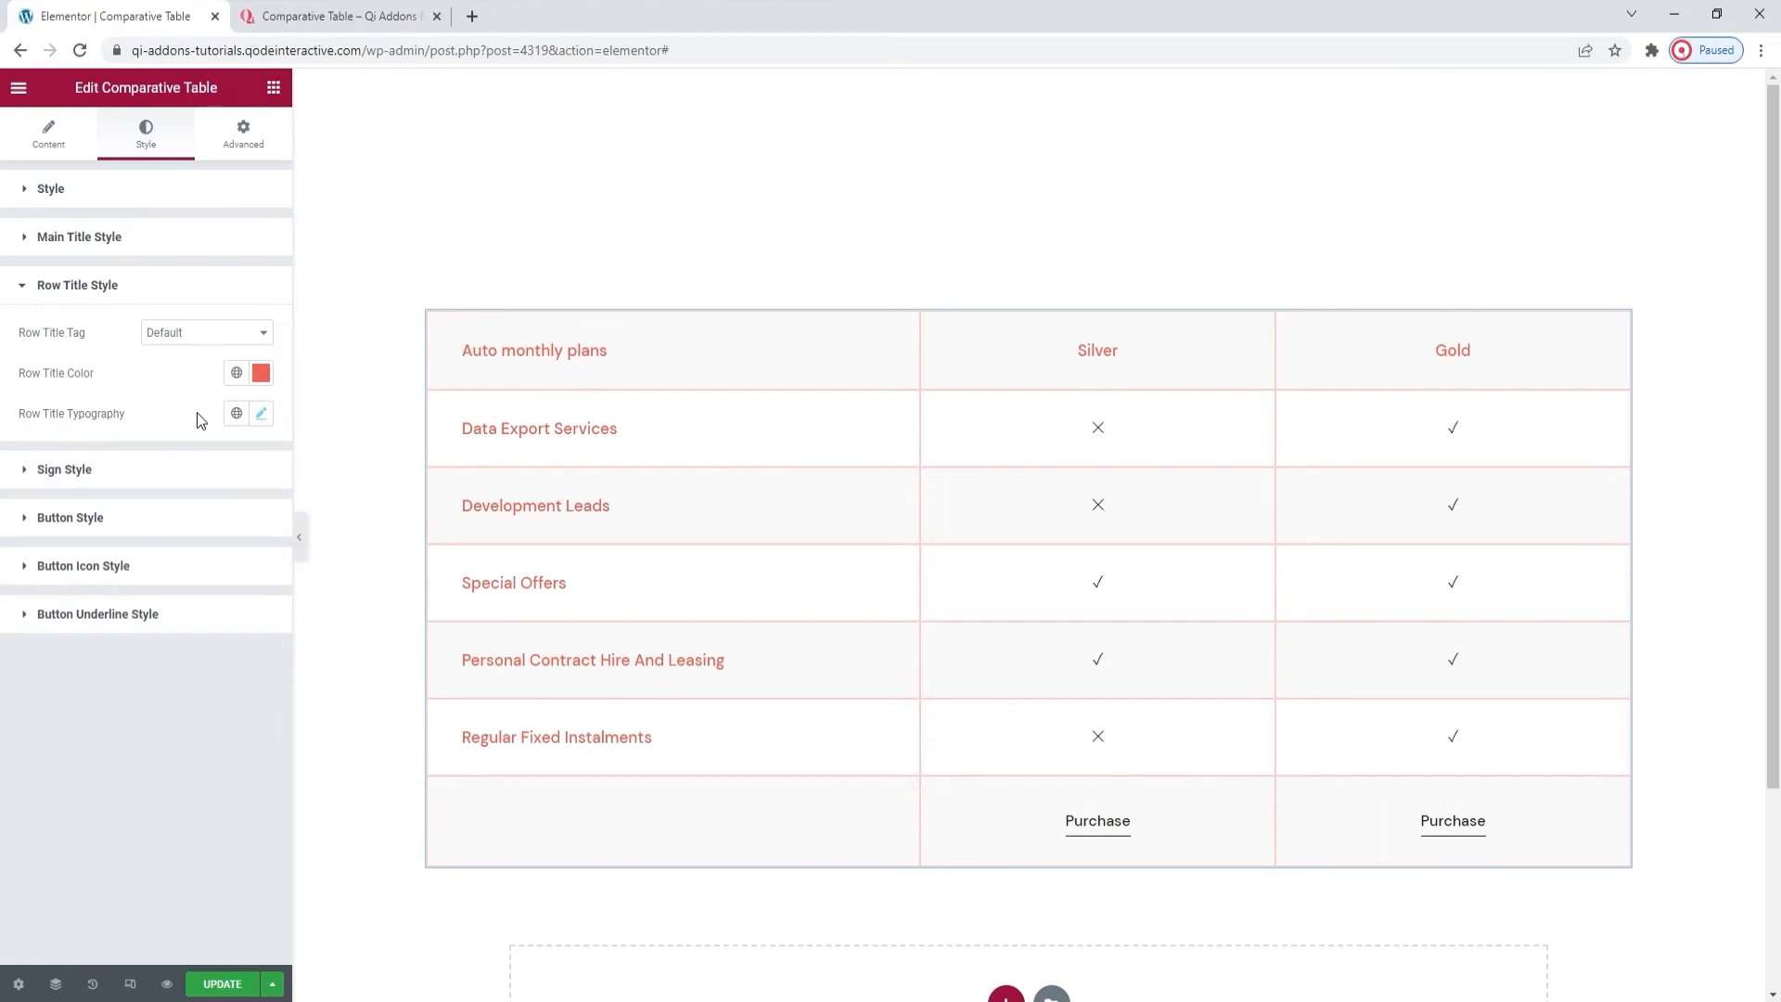
Open the Sign Style settings and view the icon library available for the check sign.
click(168, 470)
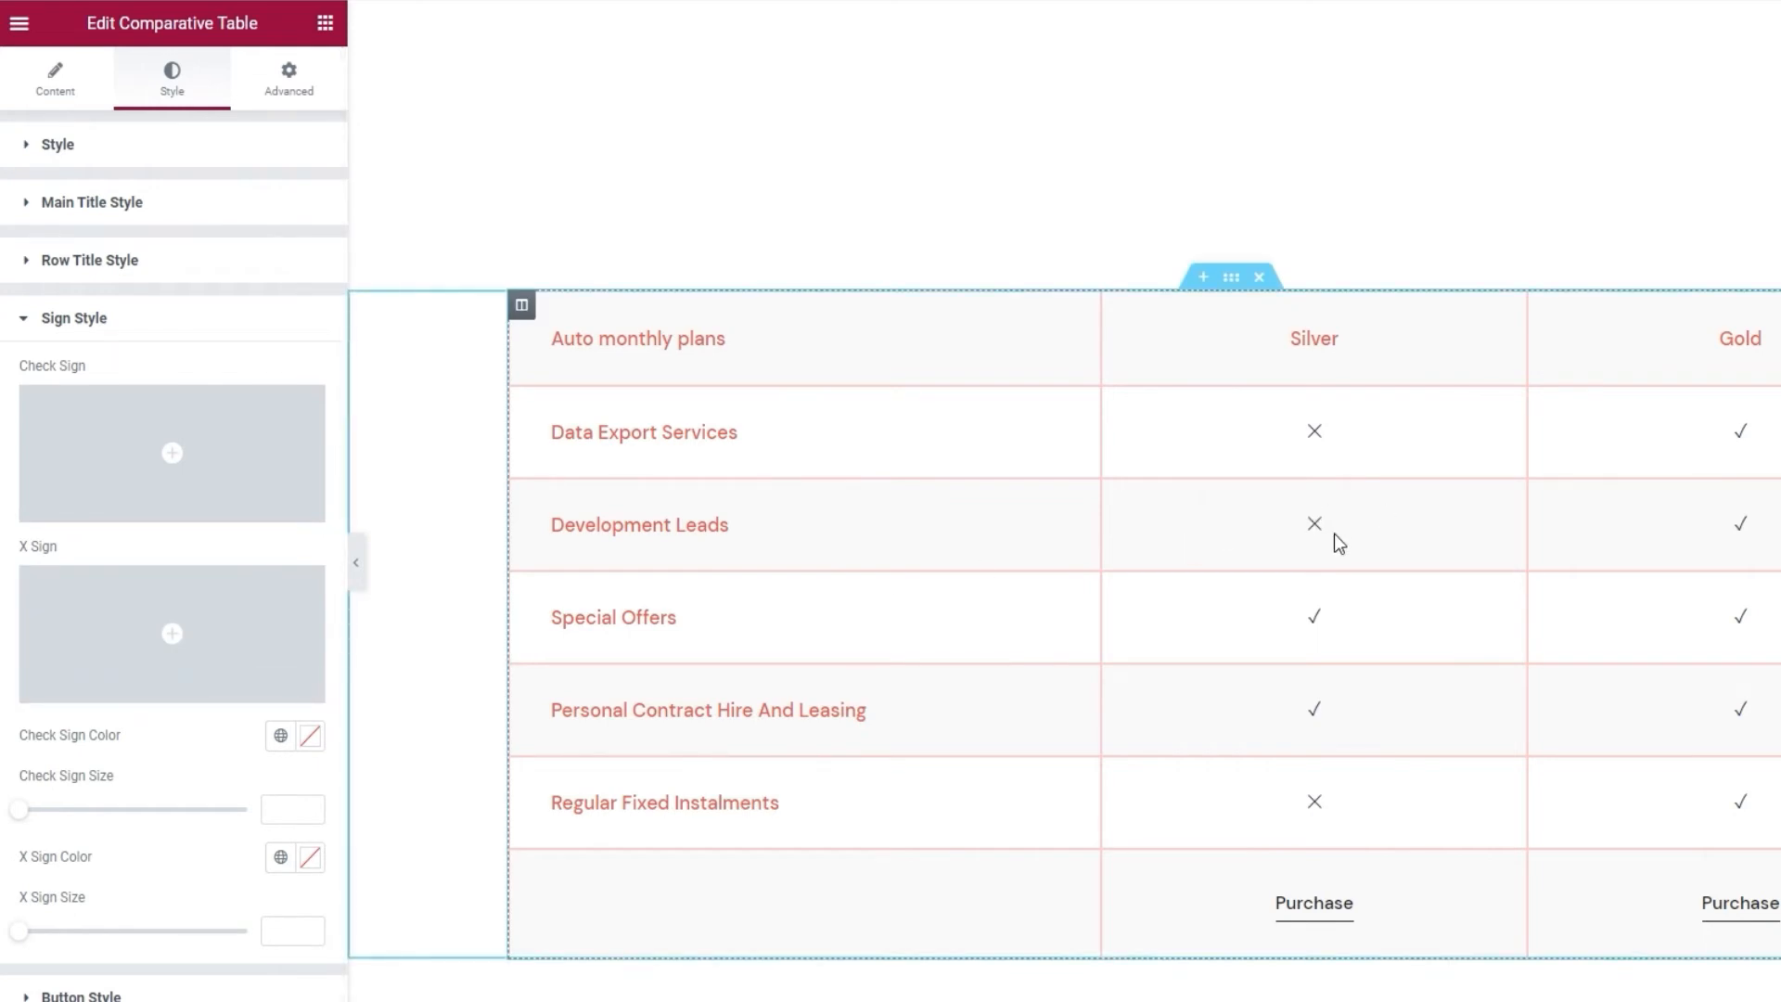
mouse_move(174, 493)
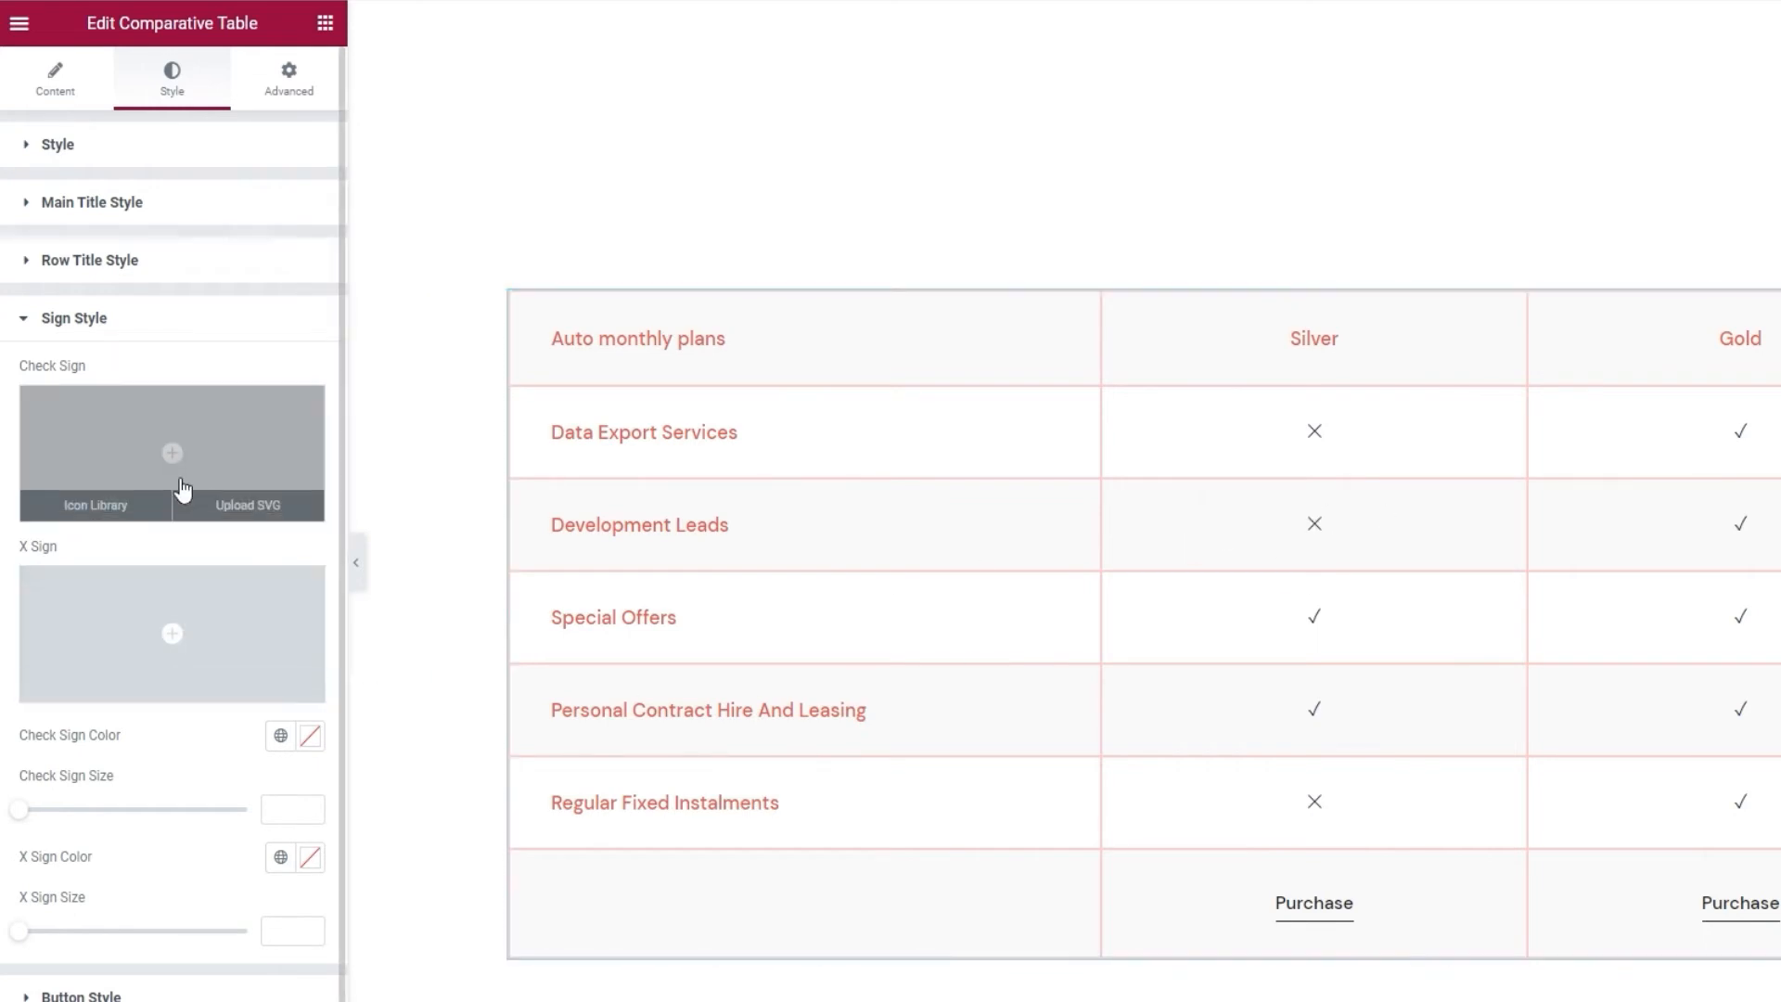
click(124, 506)
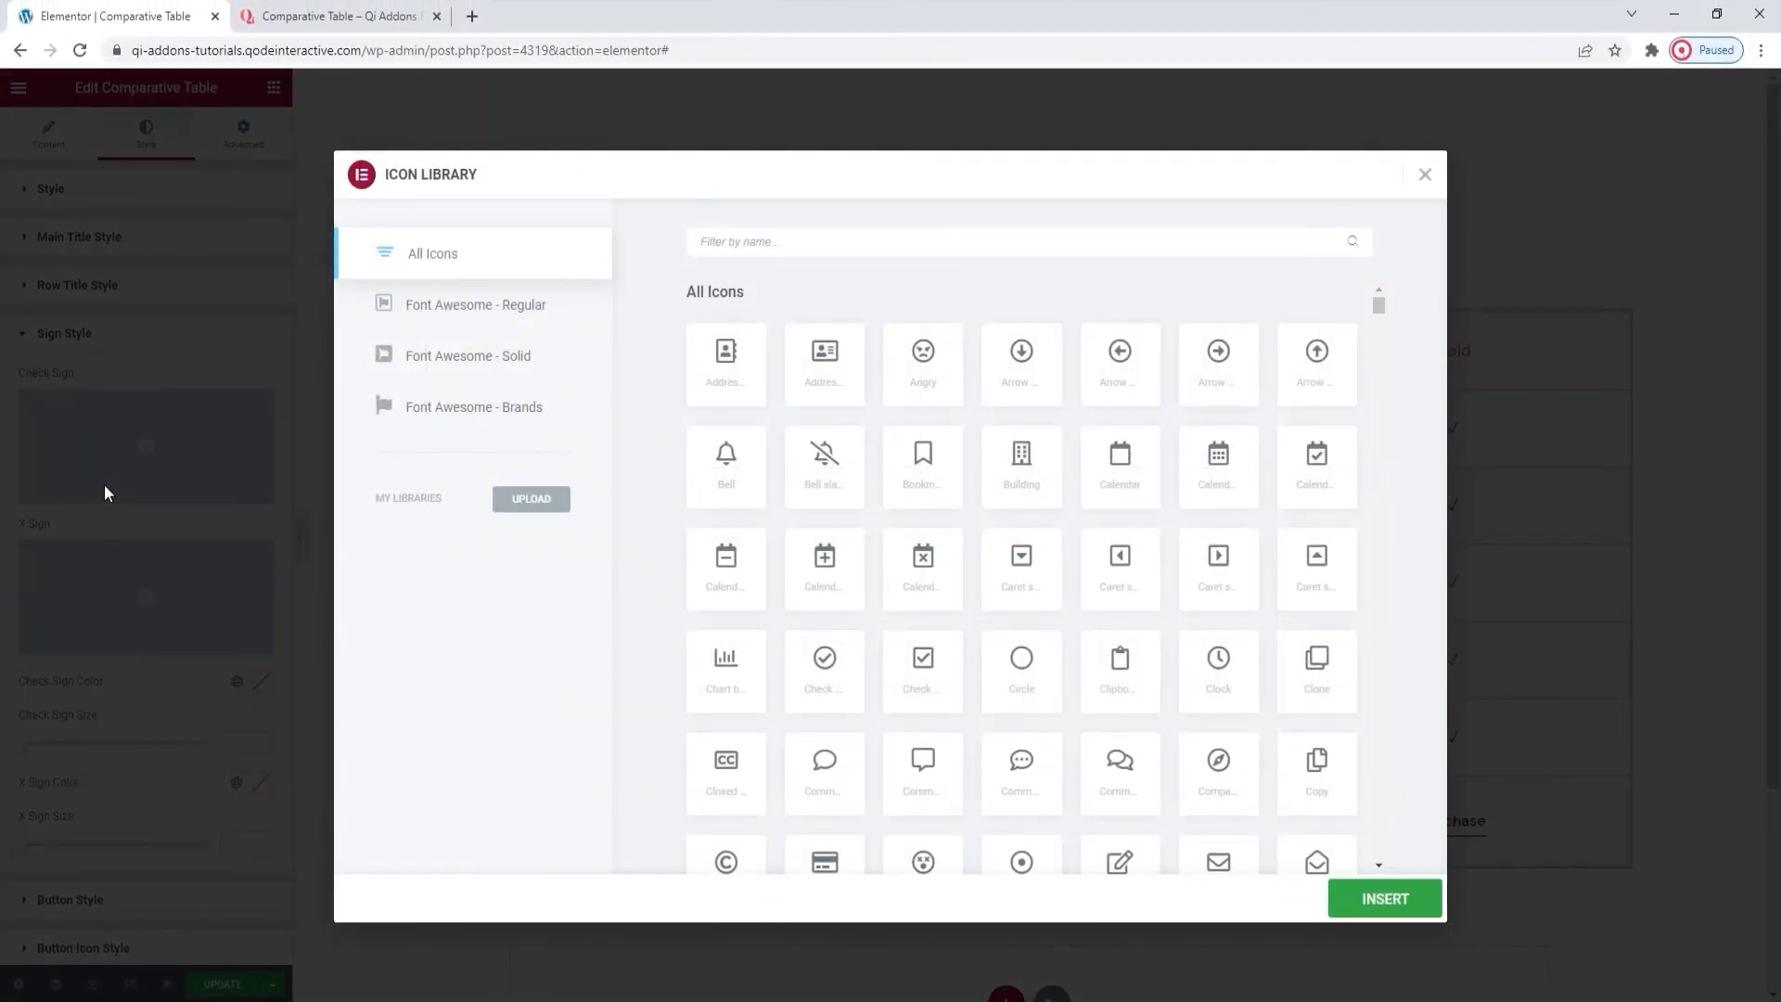
click(1424, 174)
Insert comparative-tables-check-icon.svg from the media library as the check sign.
mouse_move(189, 493)
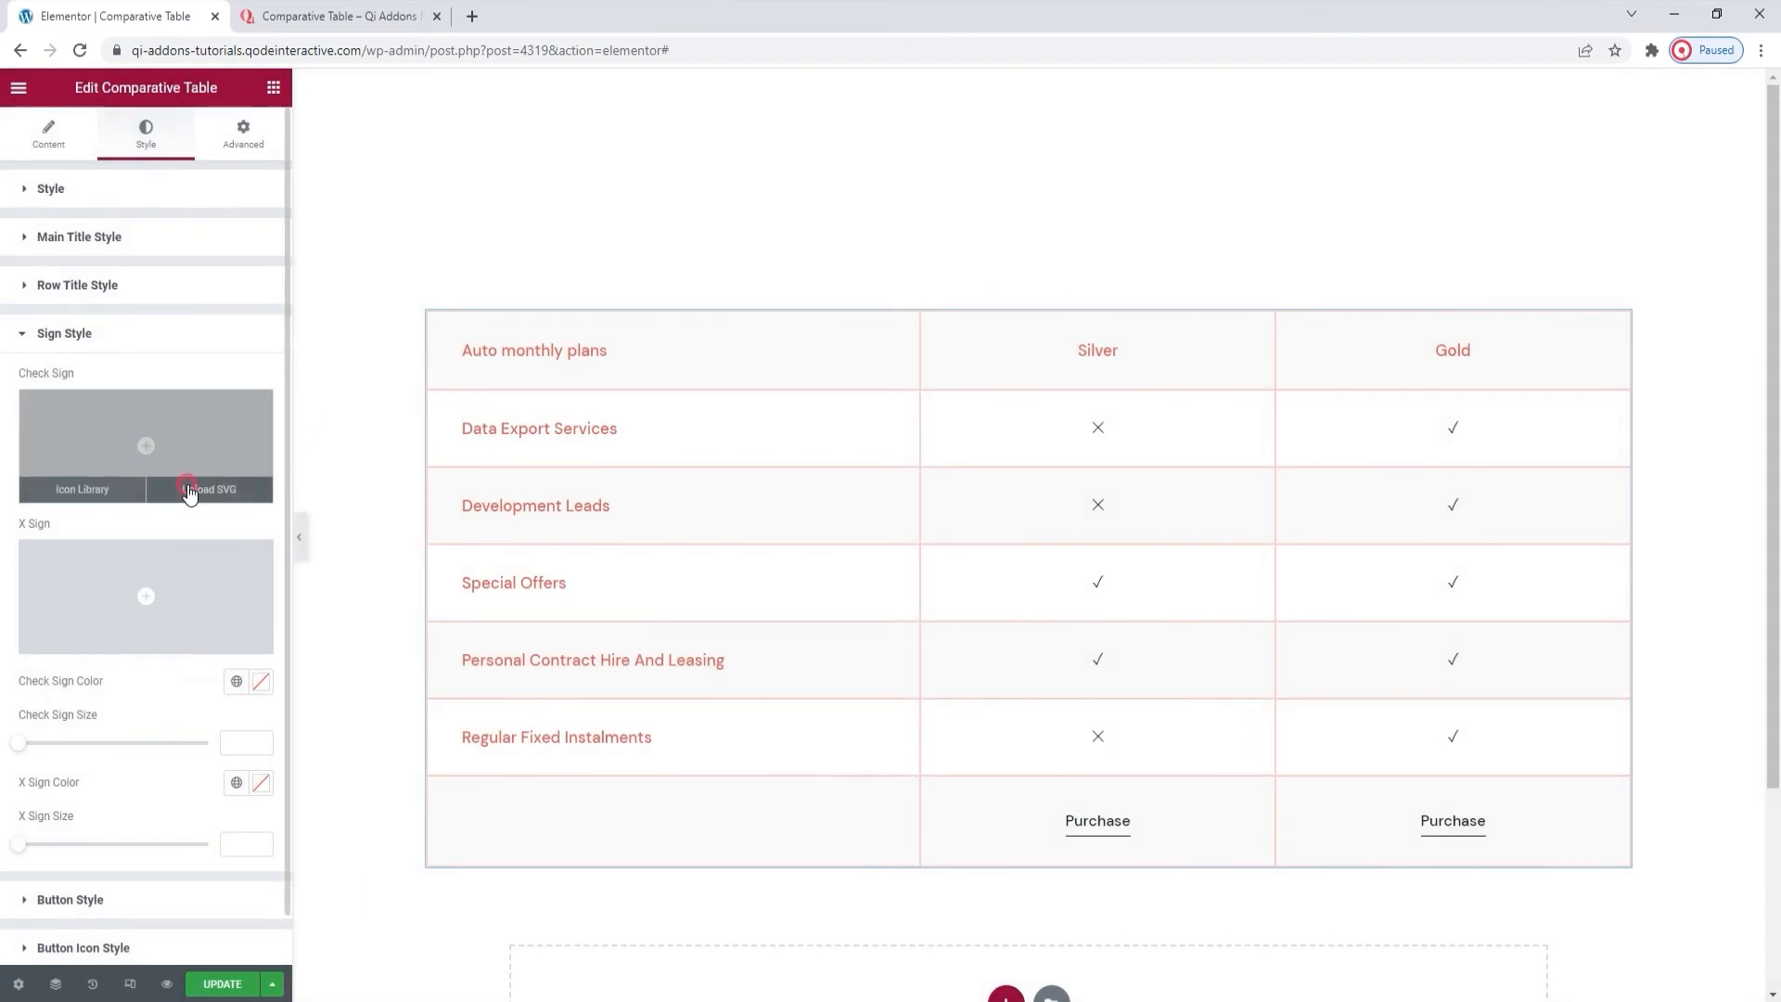
click(190, 493)
click(318, 369)
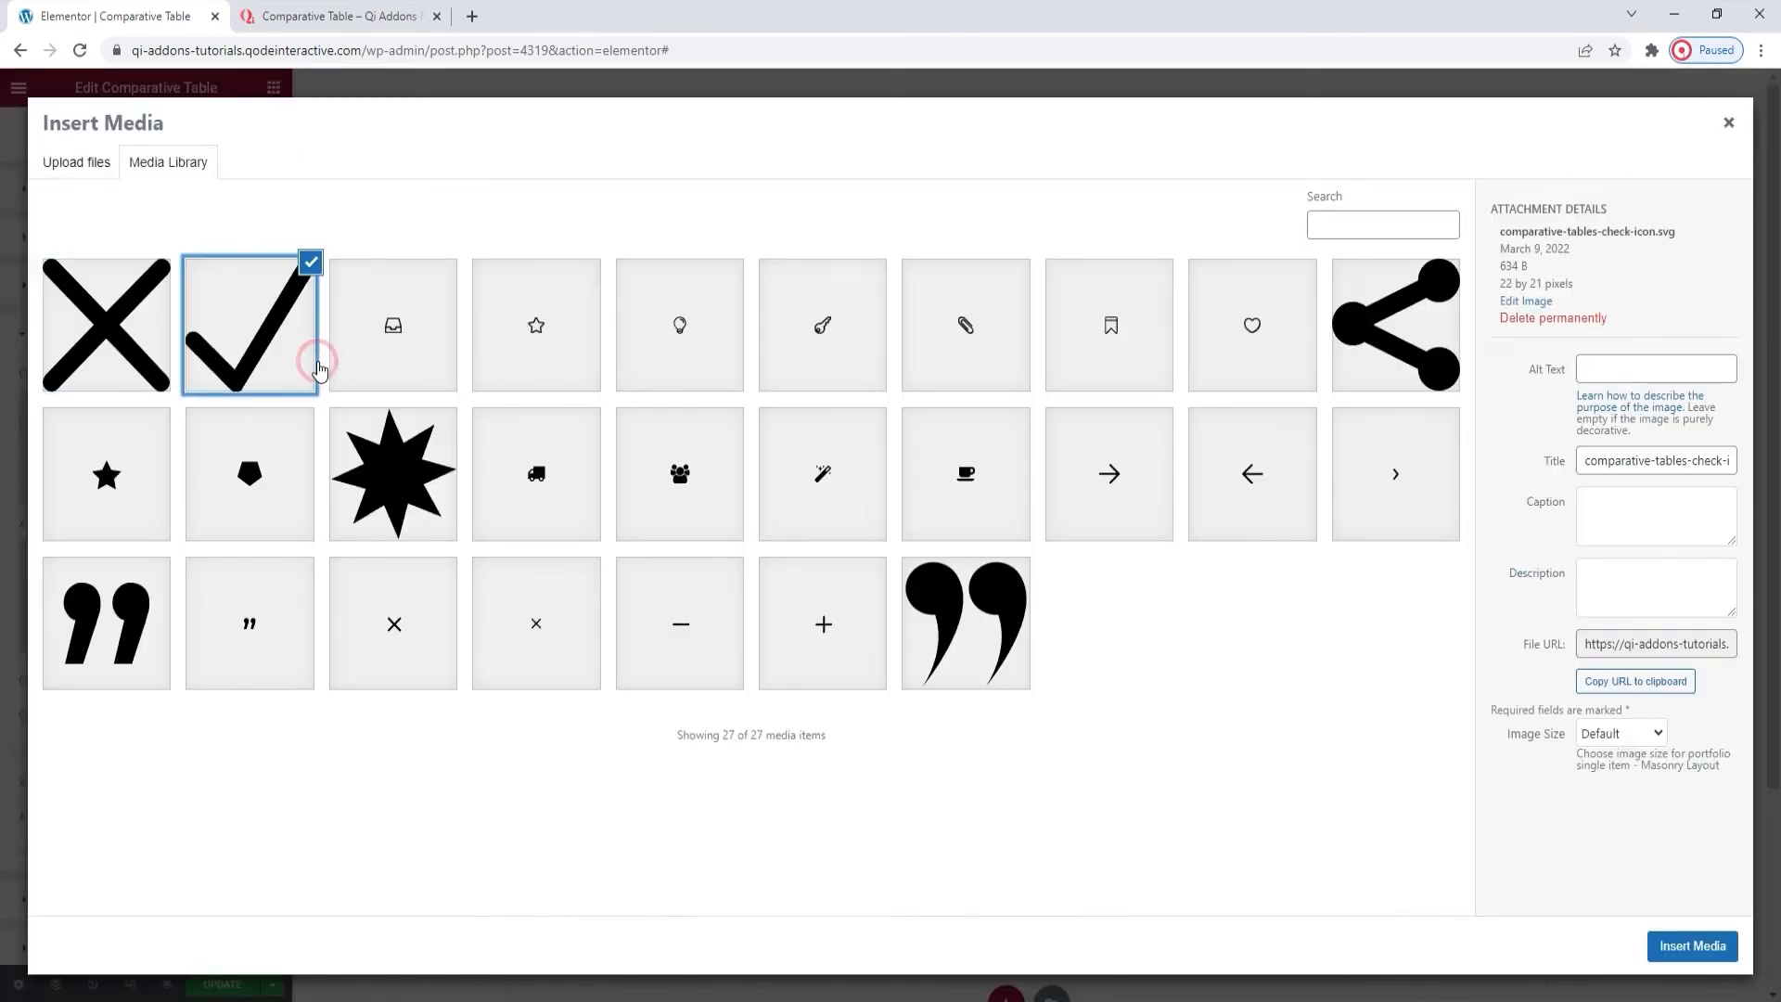
click(1662, 947)
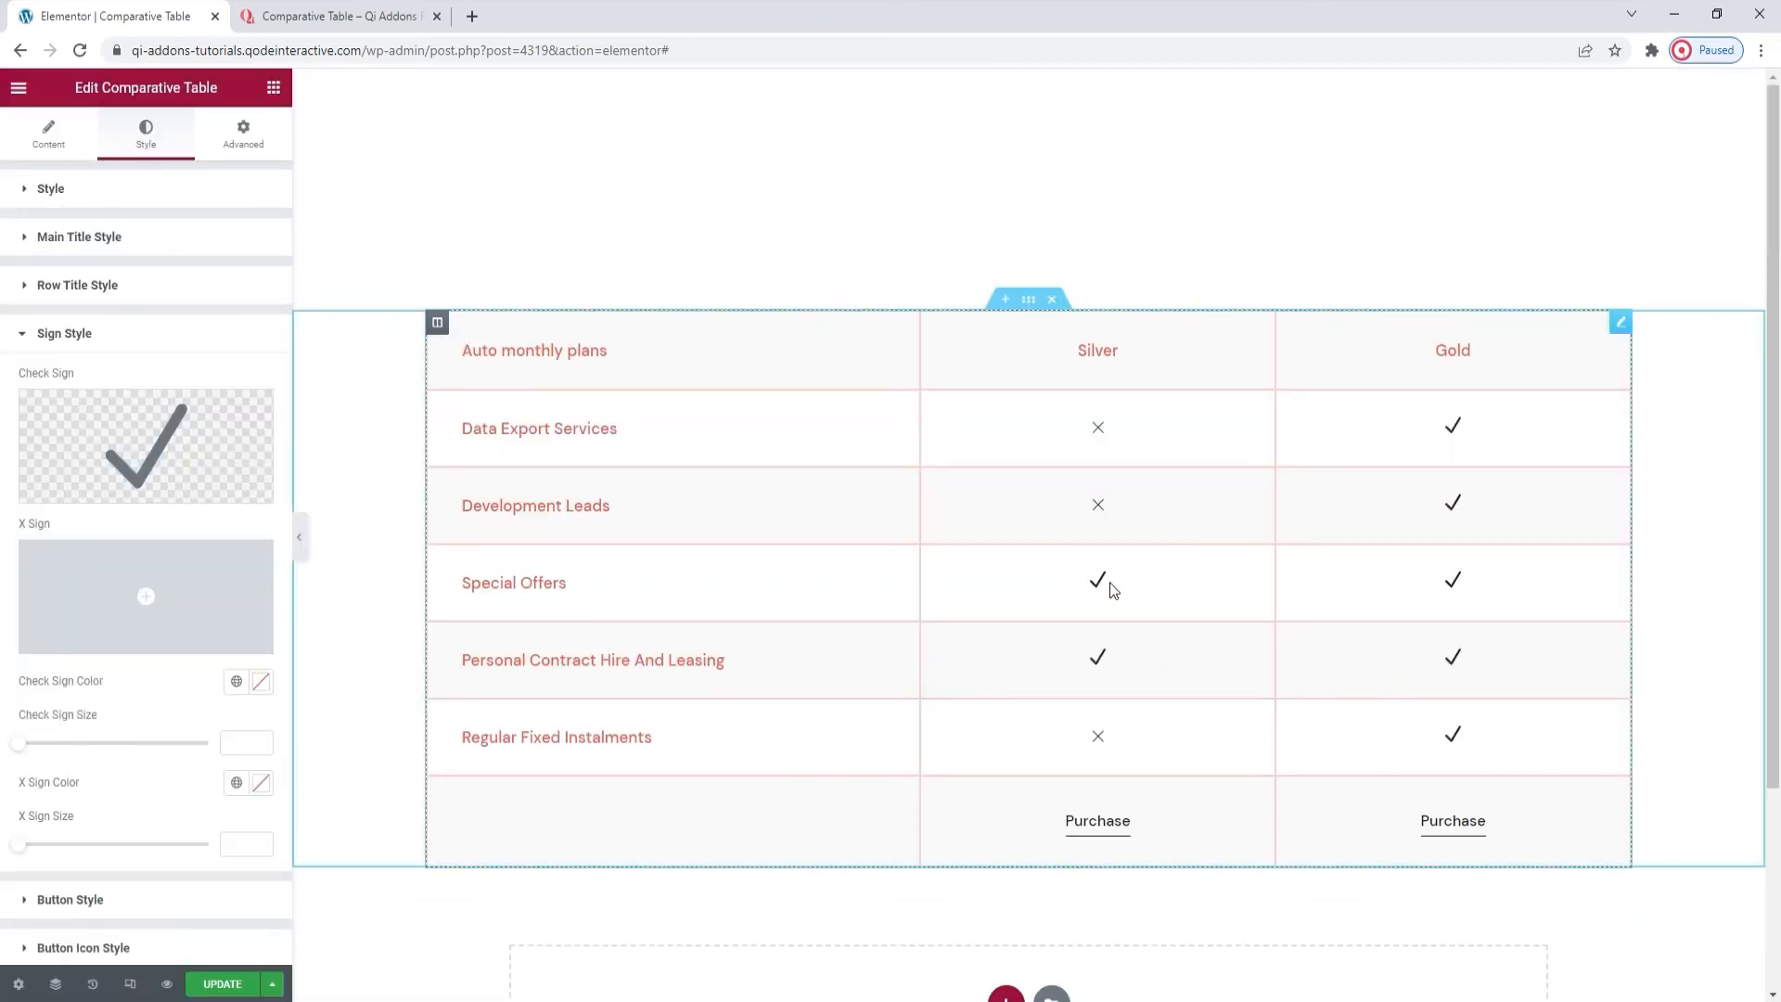
Insert comparative-tables-close-icon.svg from the media library as the X sign.
mouse_move(187, 640)
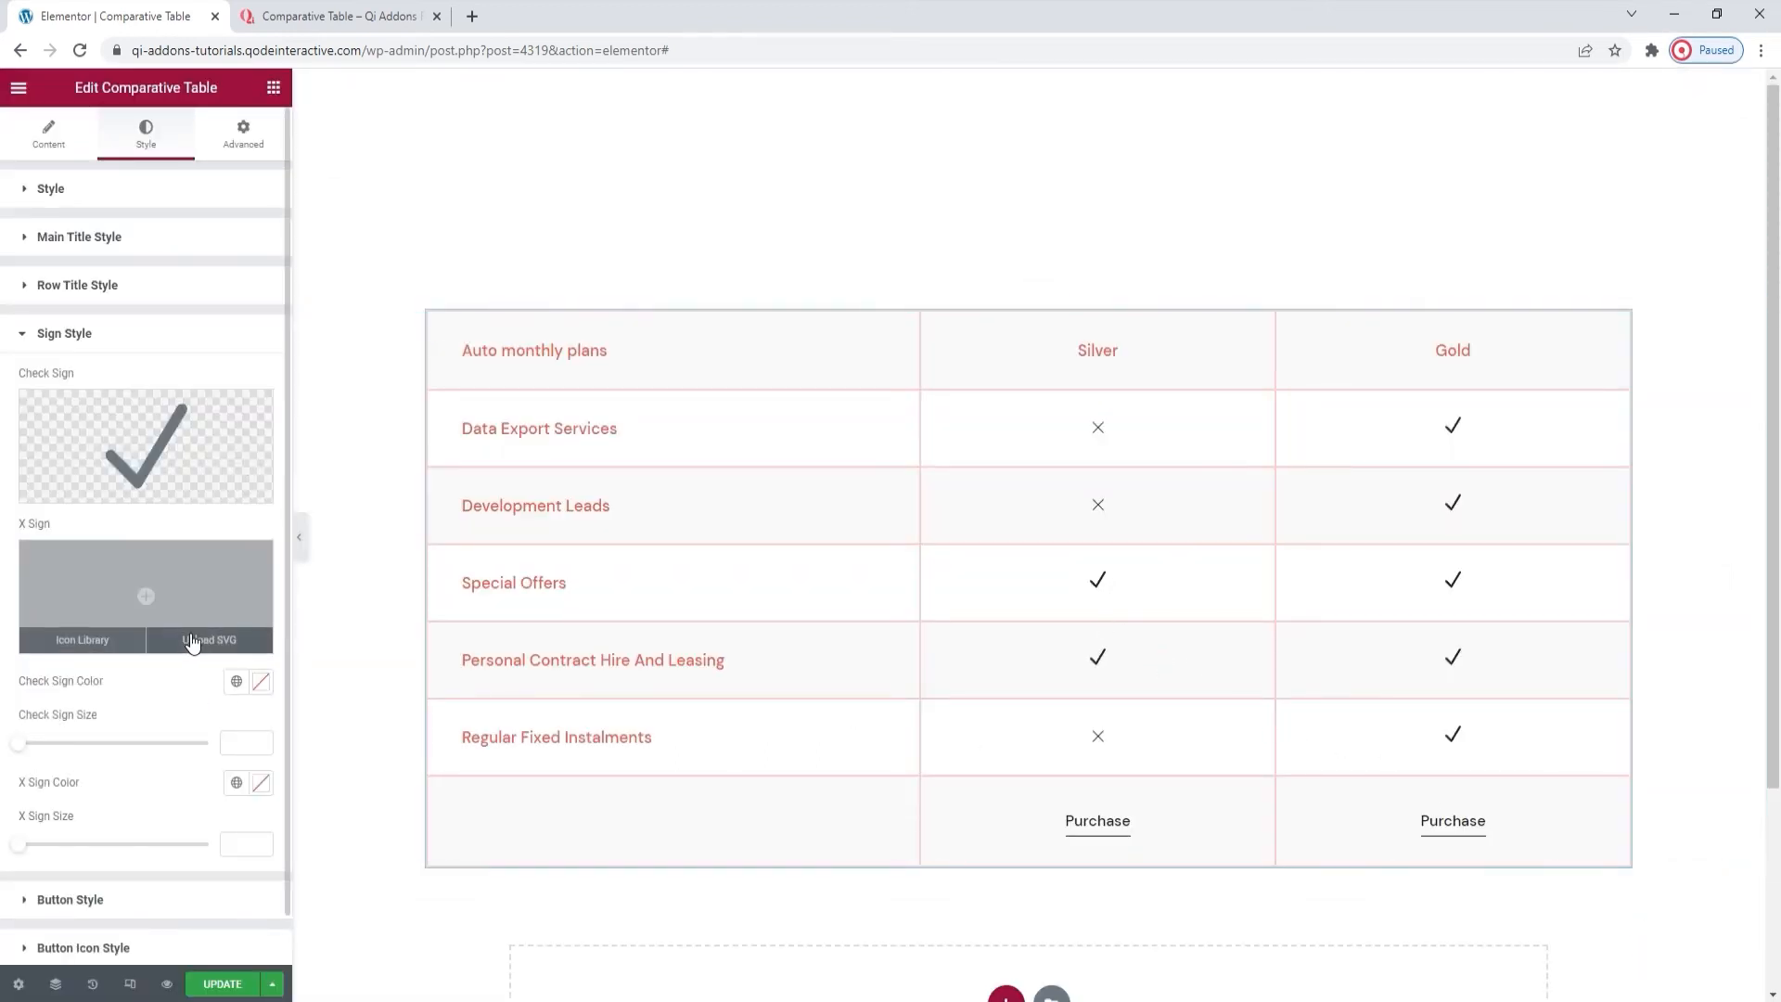
click(192, 642)
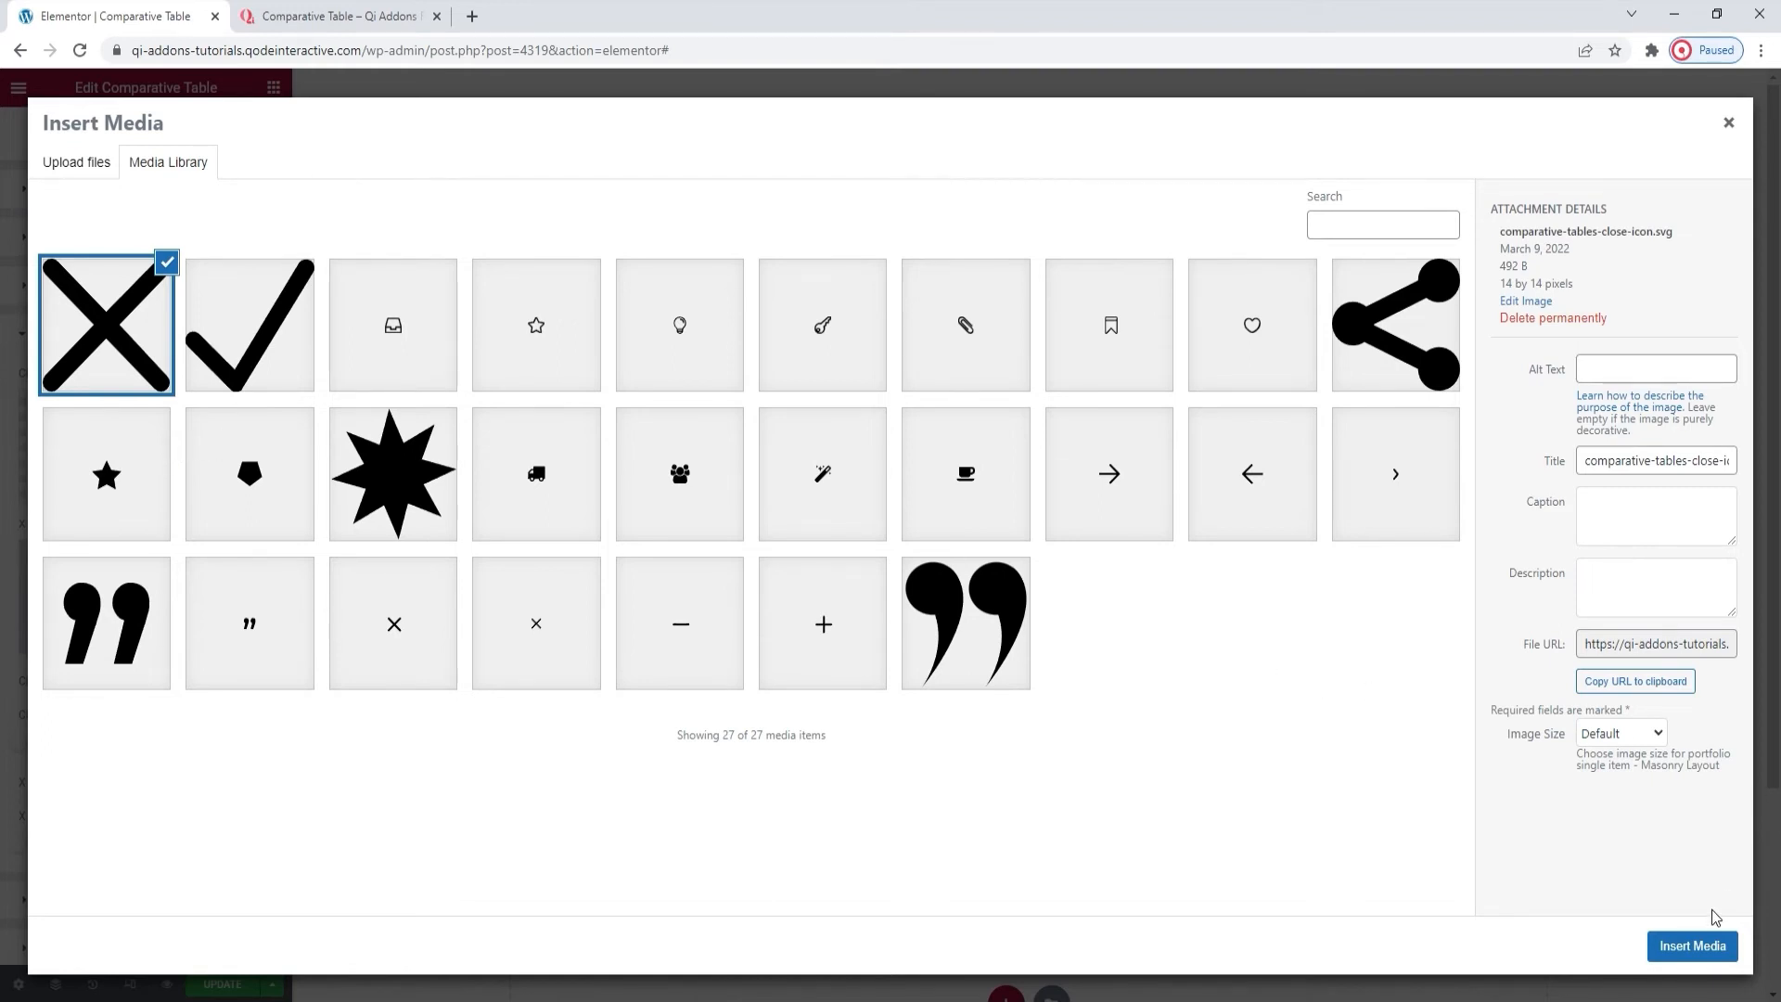
click(1694, 945)
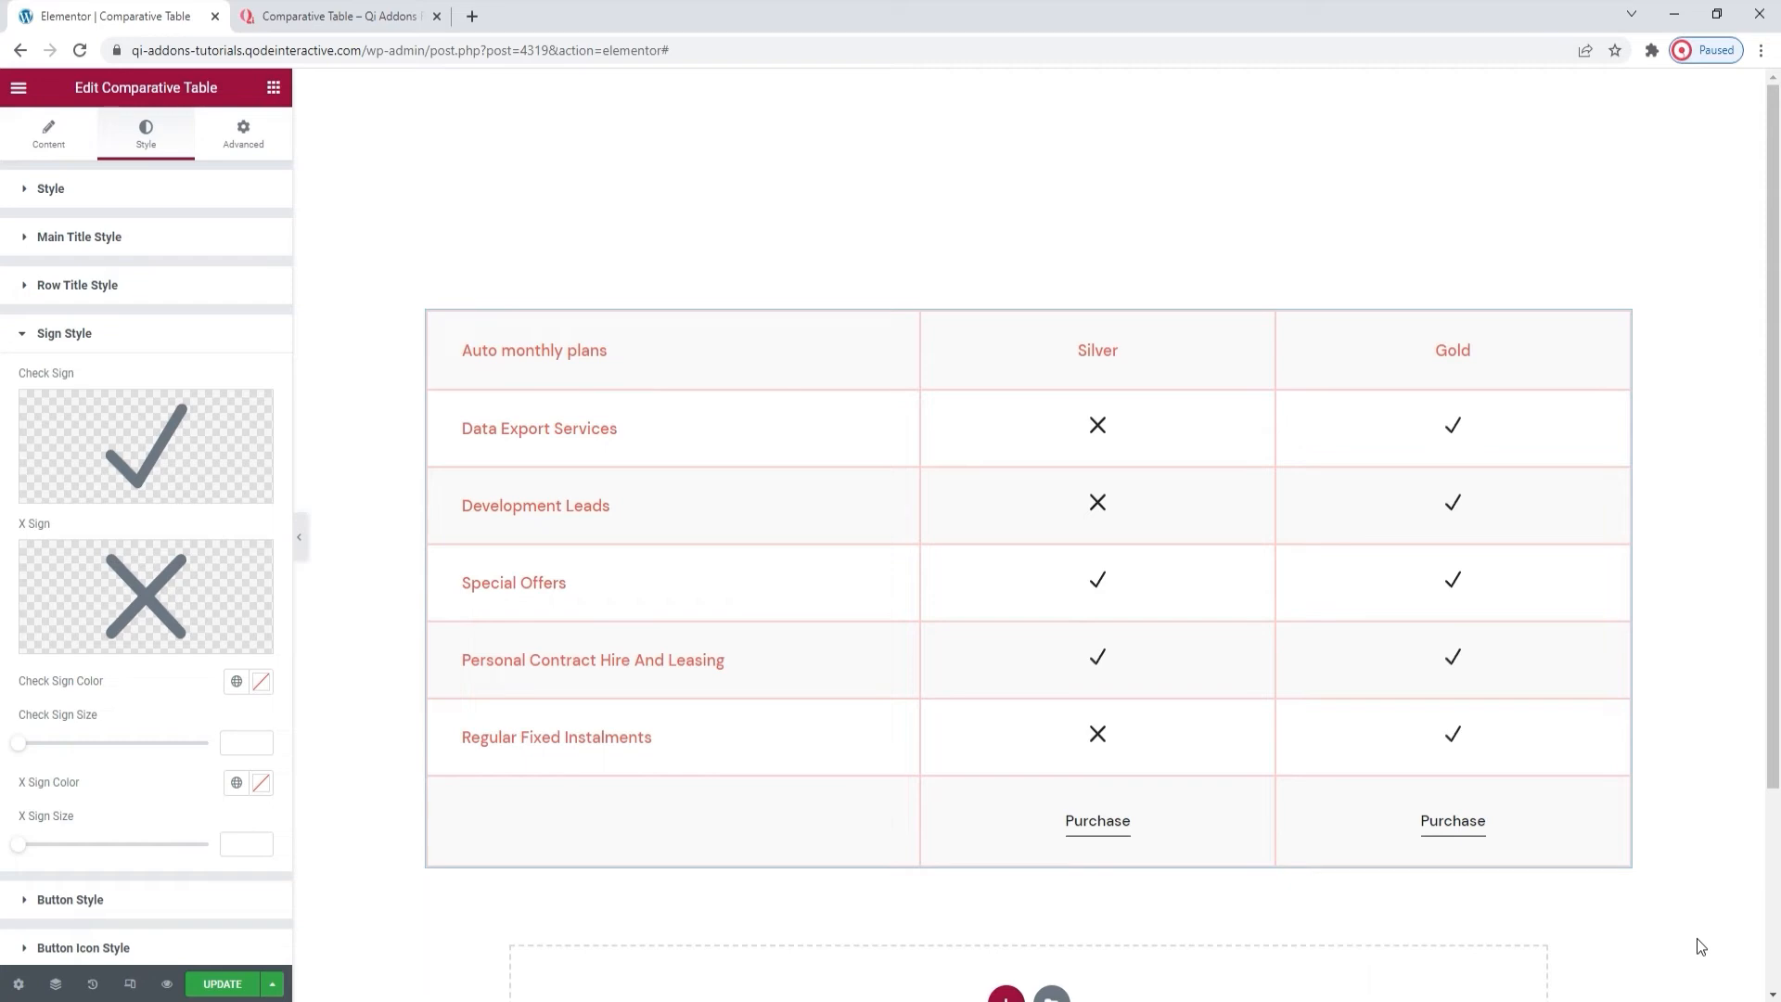
Set the check sign color to #e85656.
scroll(125, 686, down, 1)
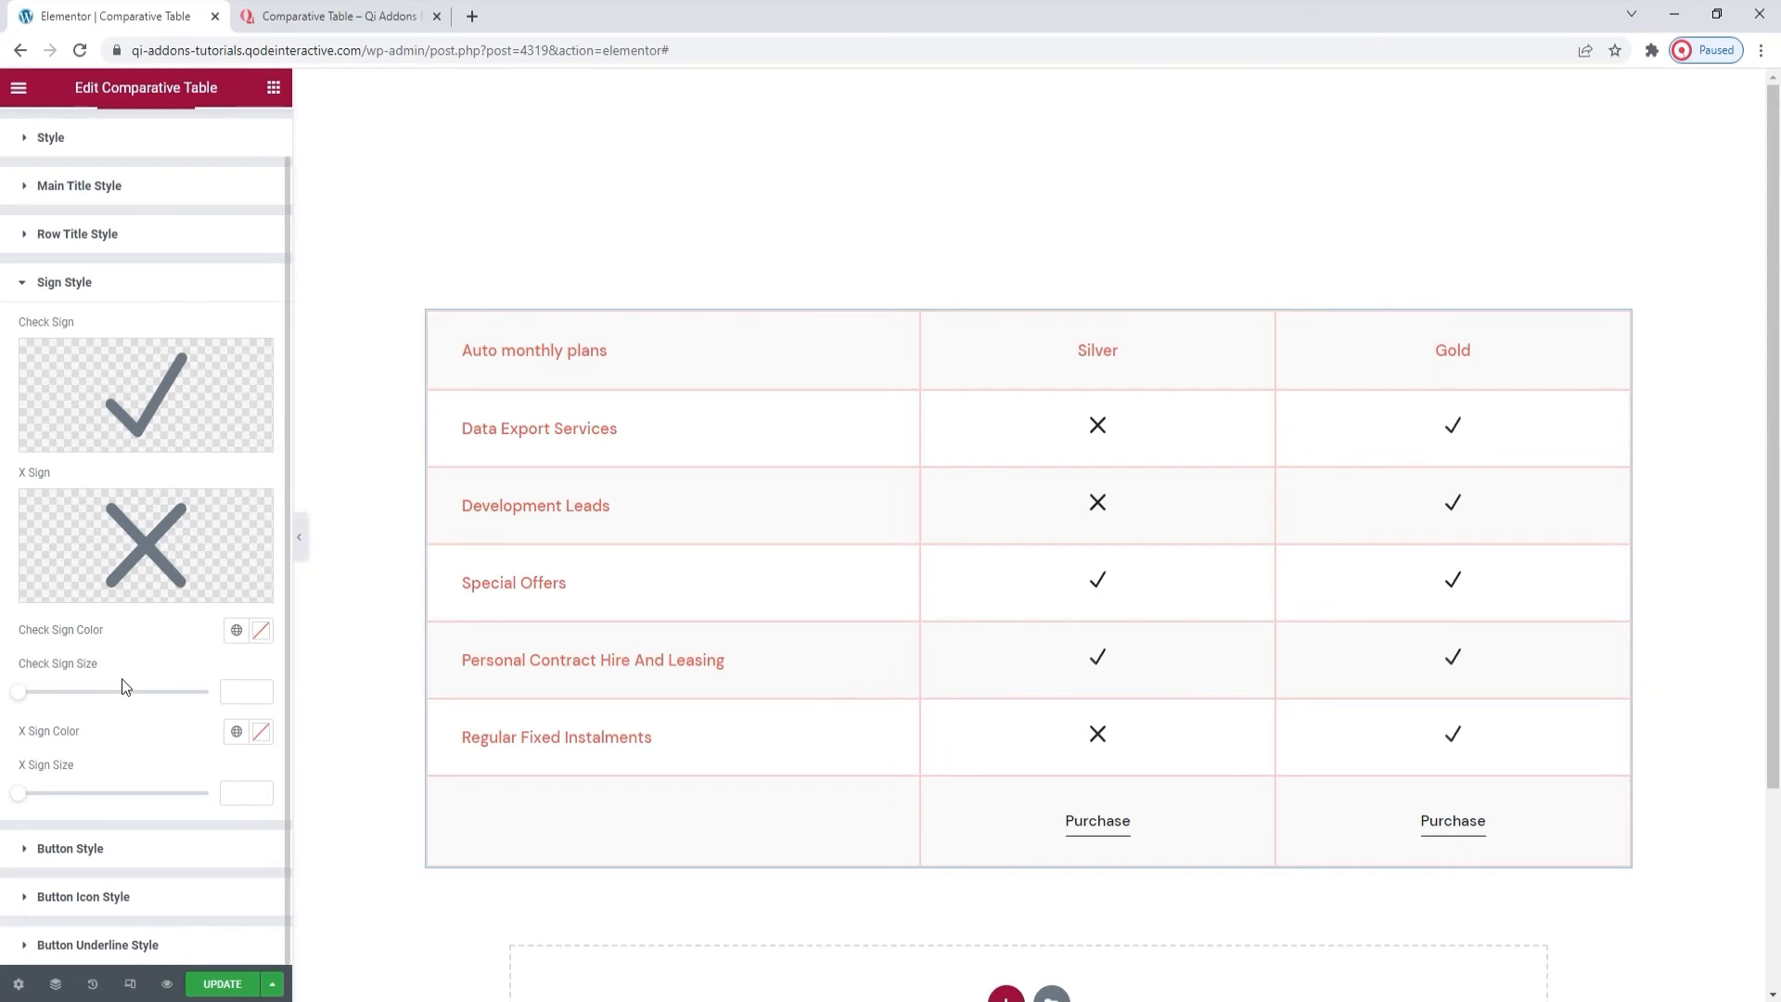
click(261, 630)
click(110, 750)
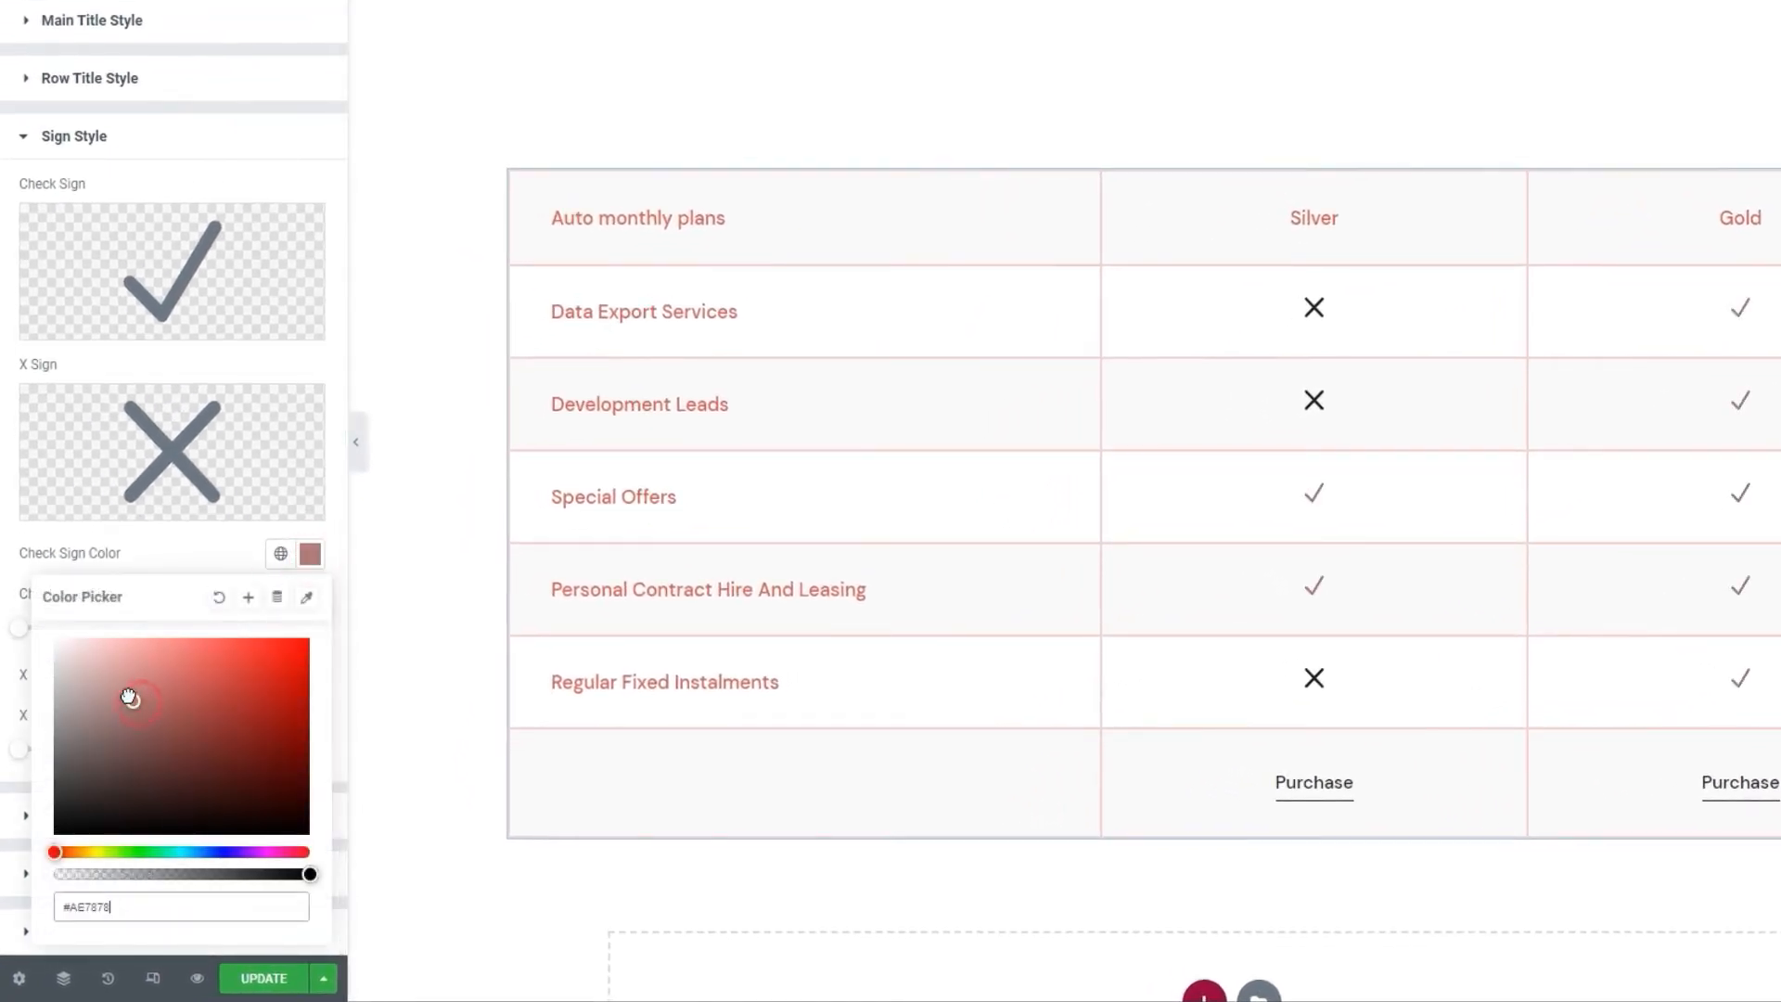
drag(130, 698, 280, 636)
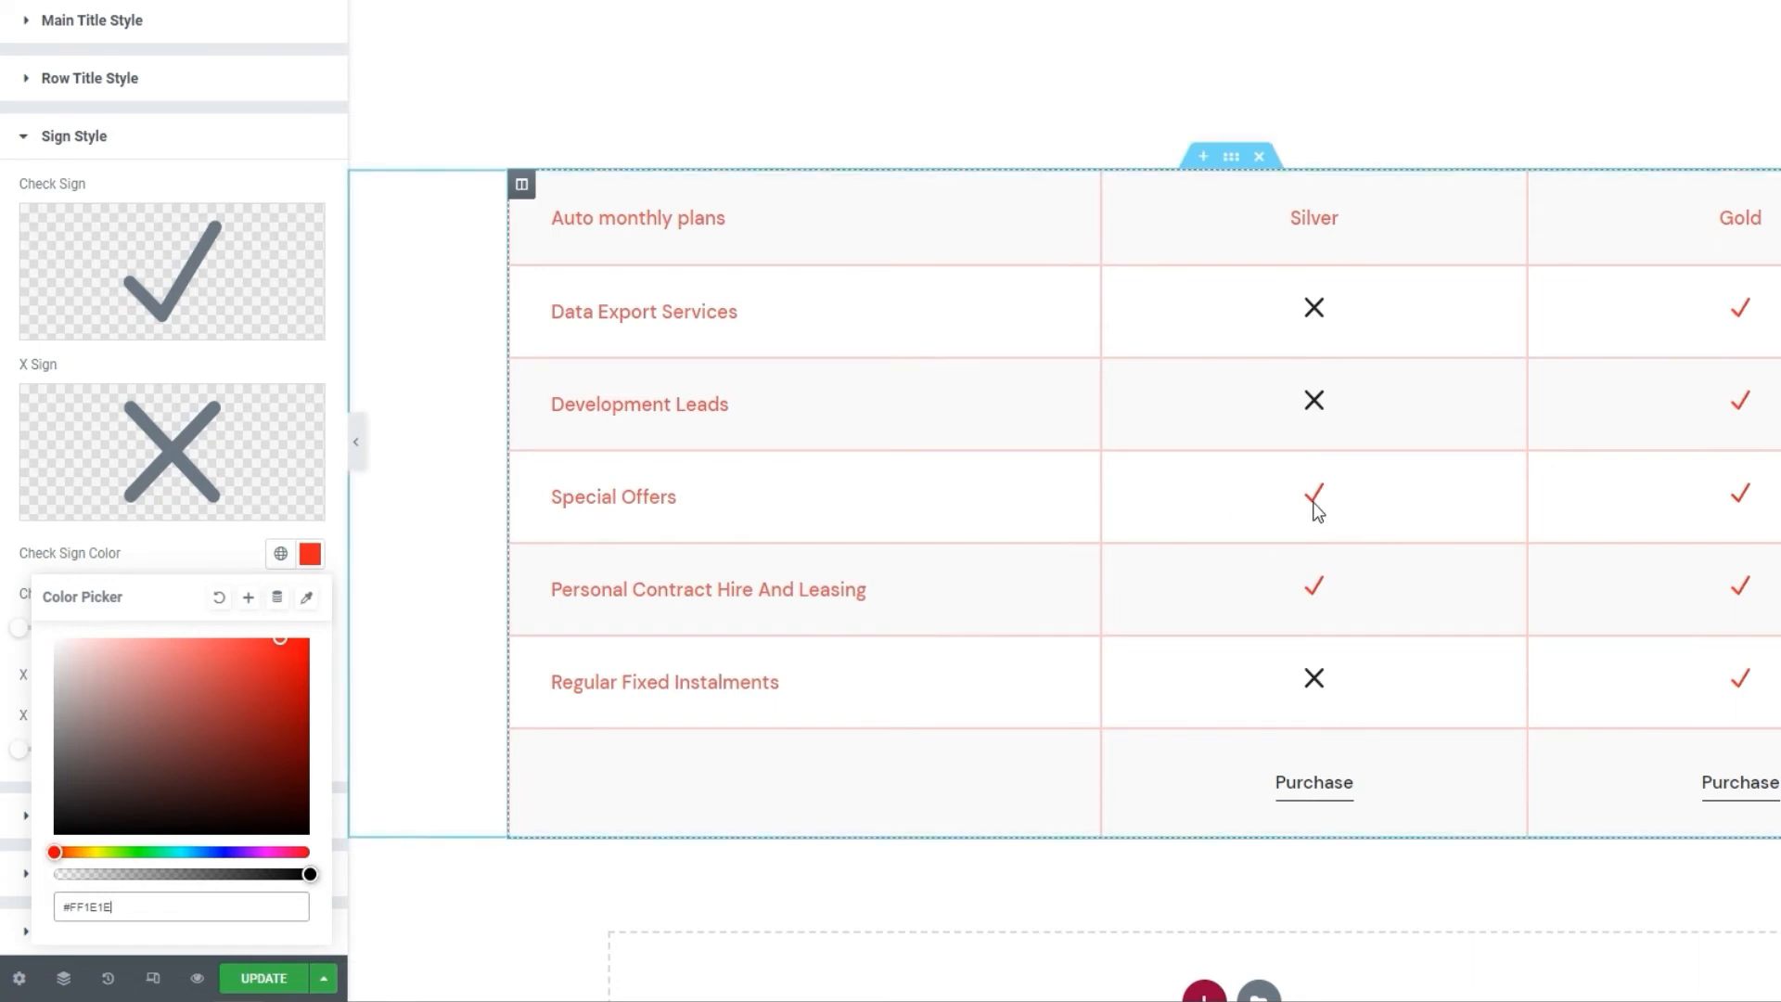
double_click(104, 908)
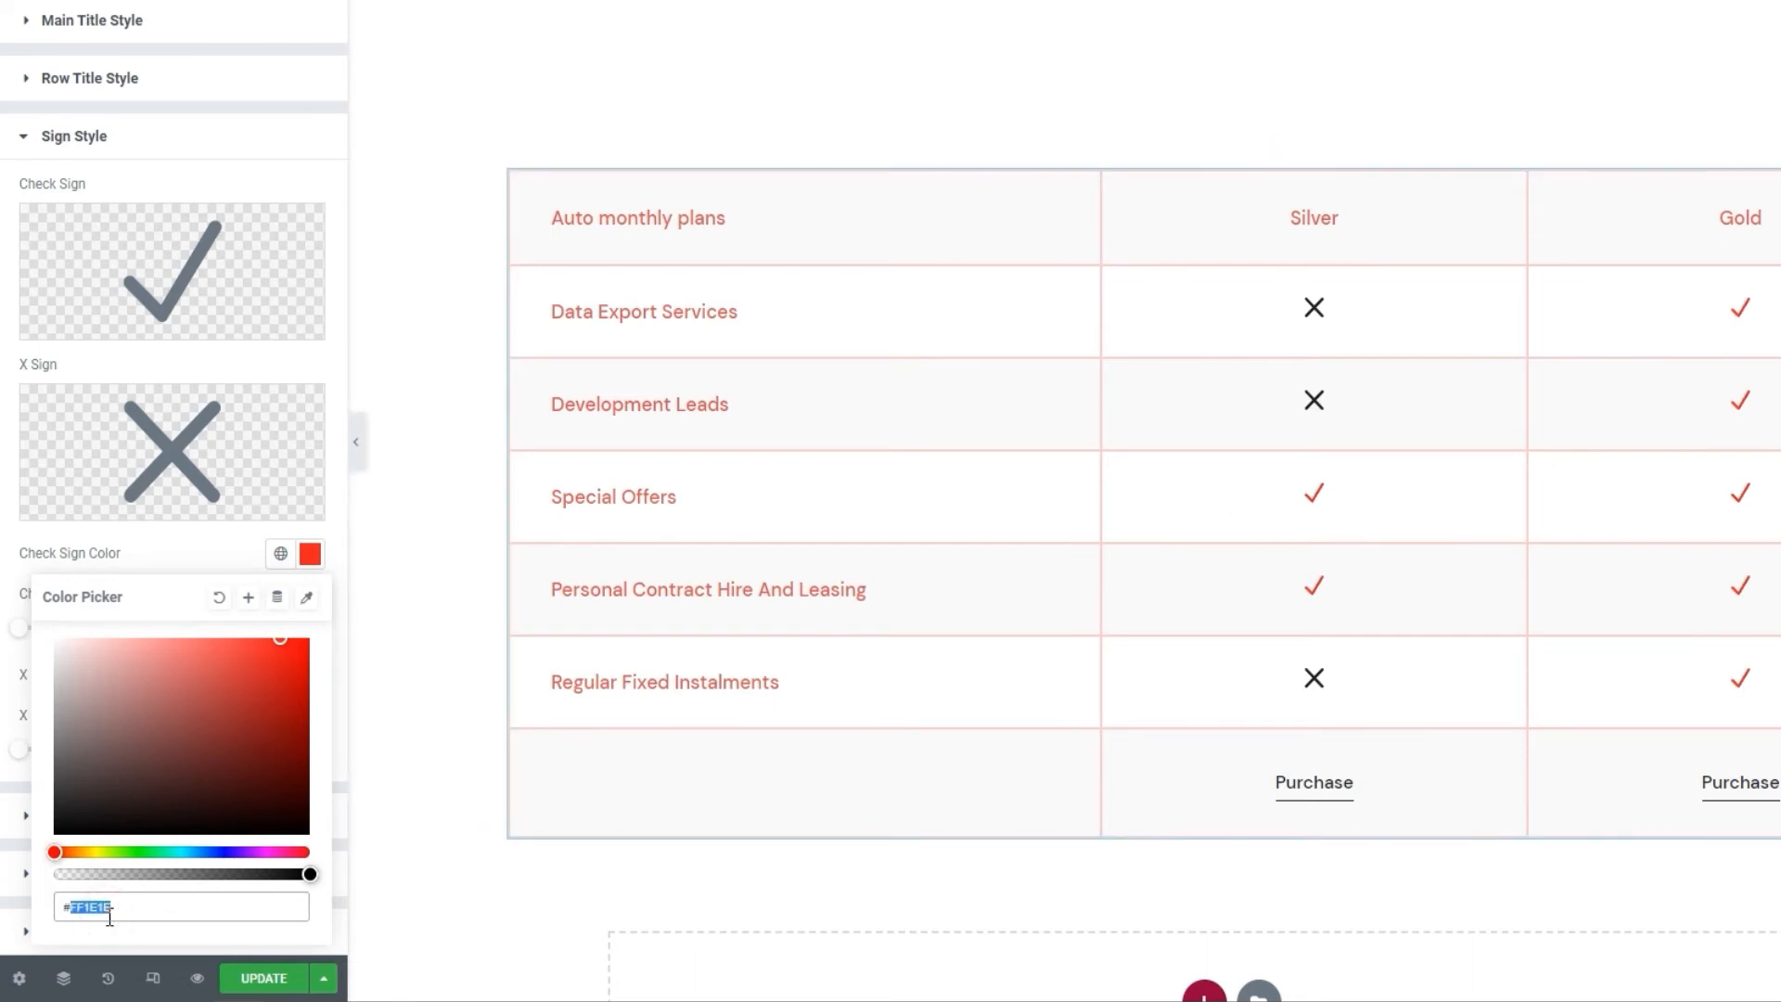
text(e85656)
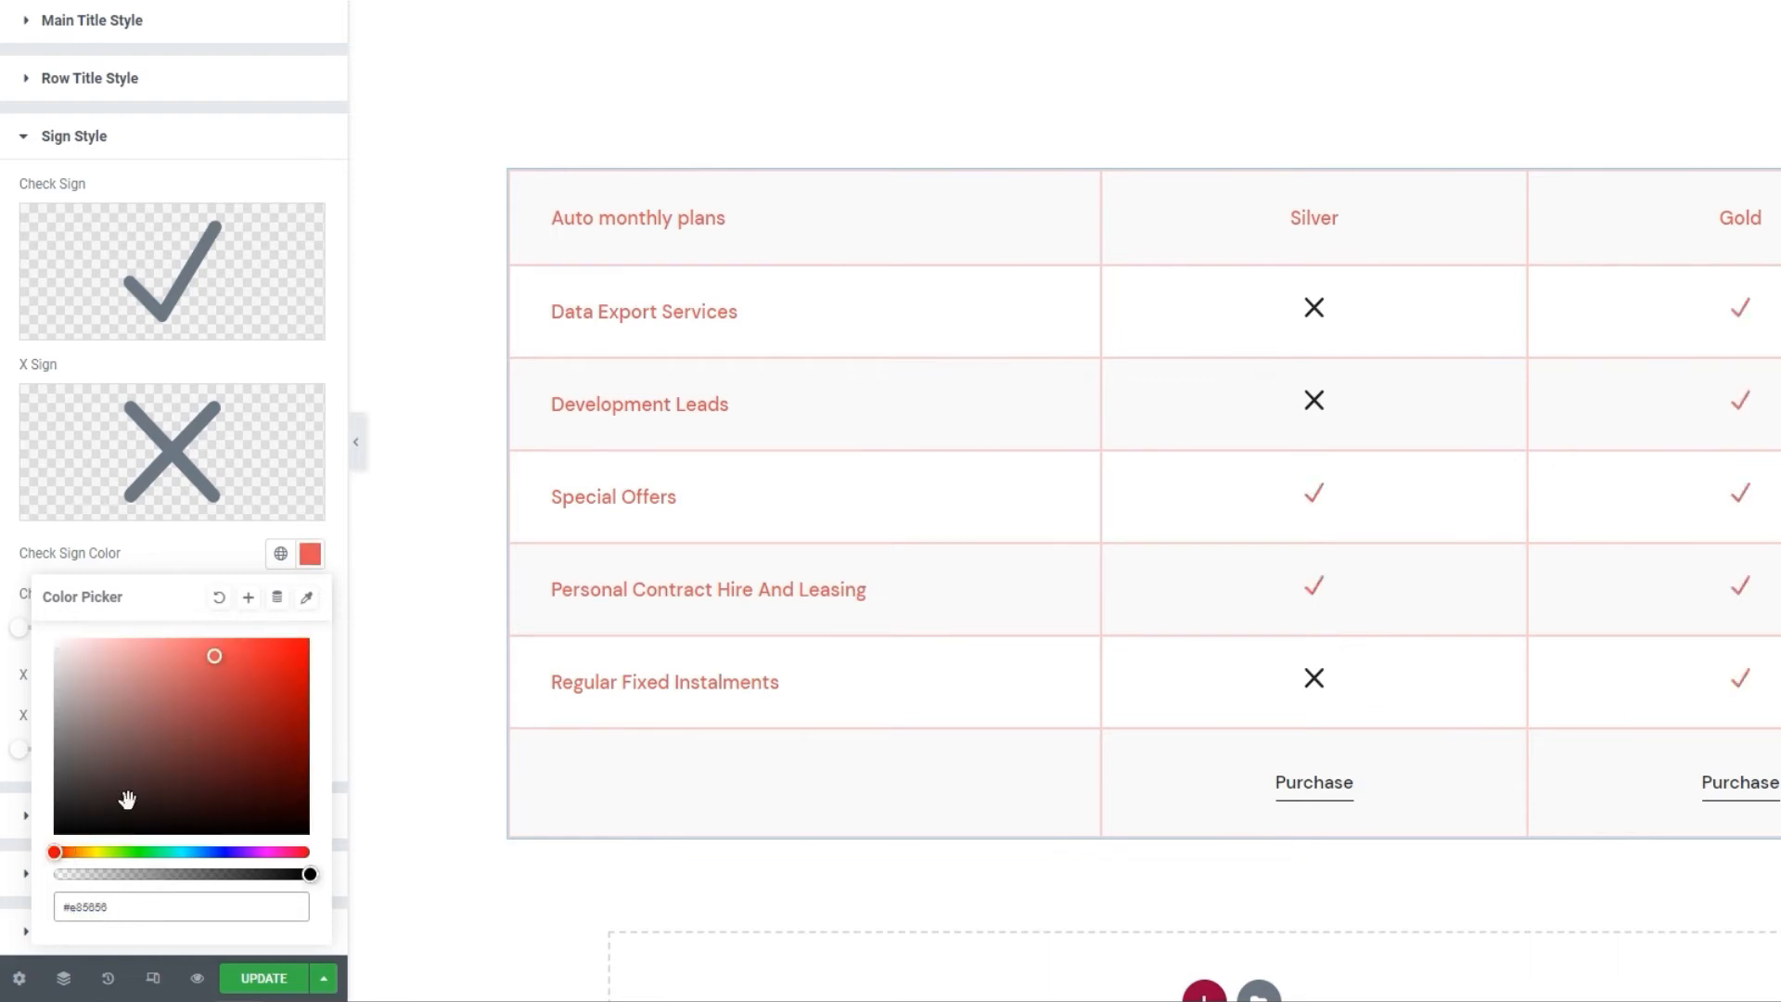
Set the check sign size to 14 and color the X sign the same red as the check sign.
click(196, 536)
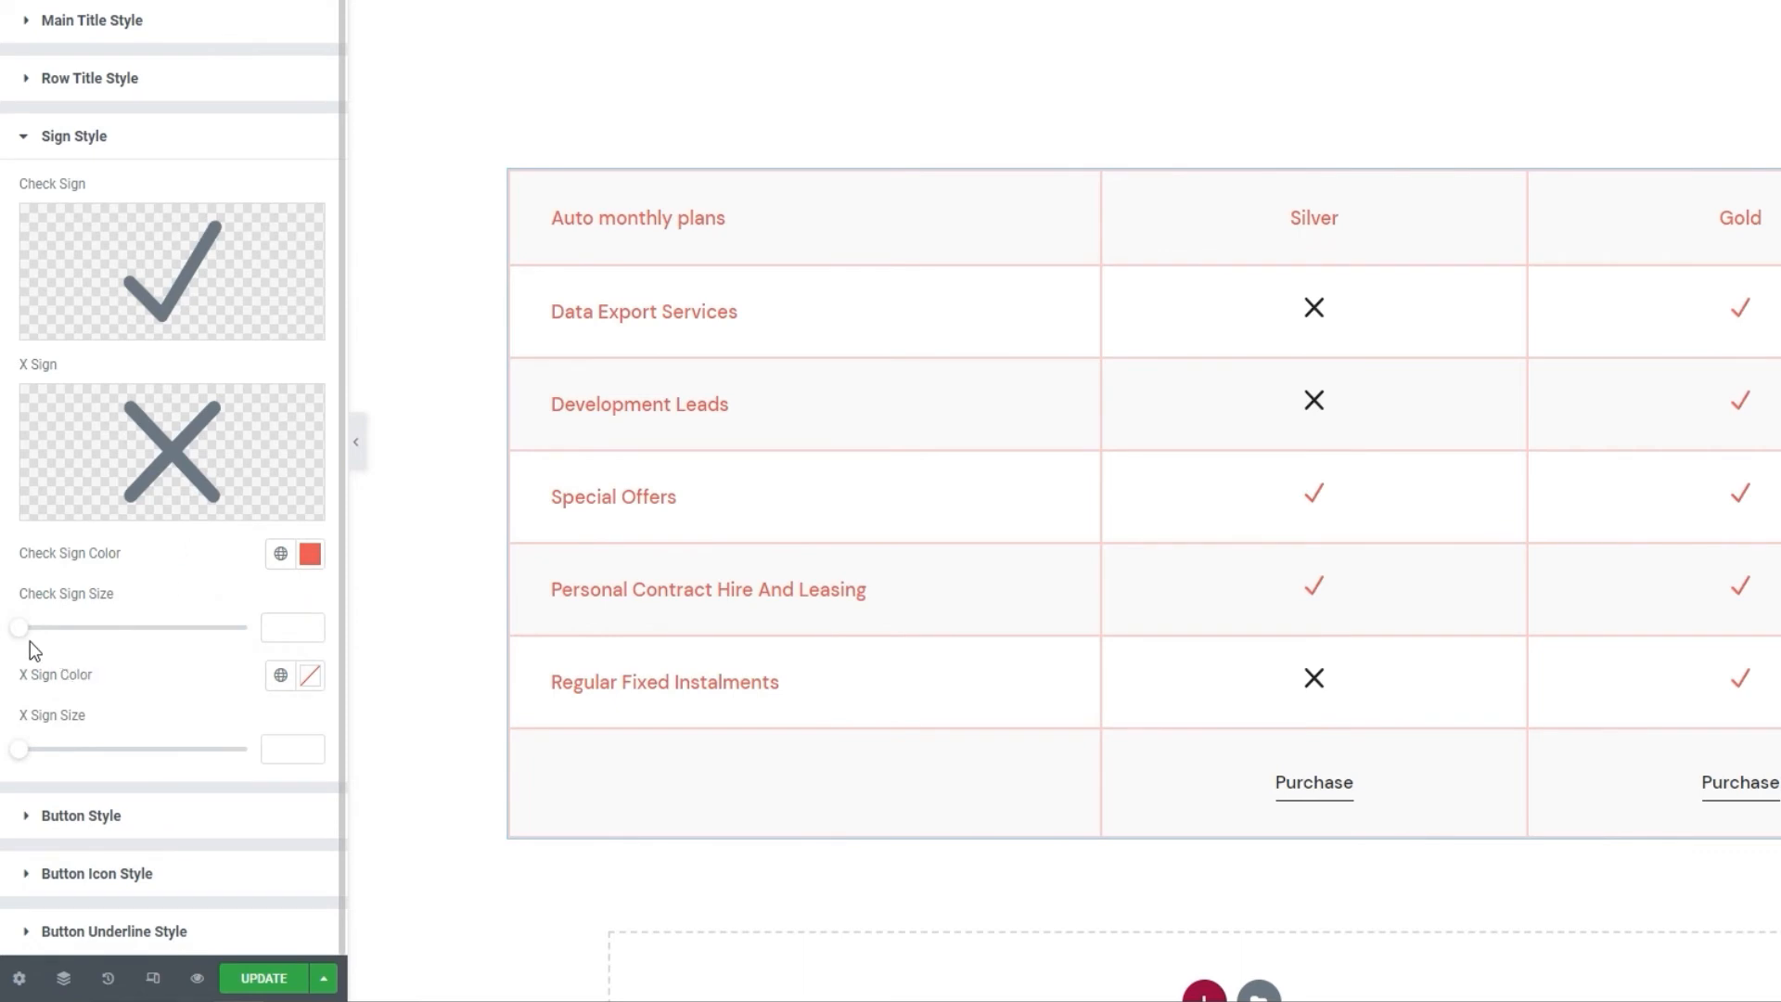
drag(19, 629, 56, 631)
click(310, 675)
drag(187, 422, 175, 367)
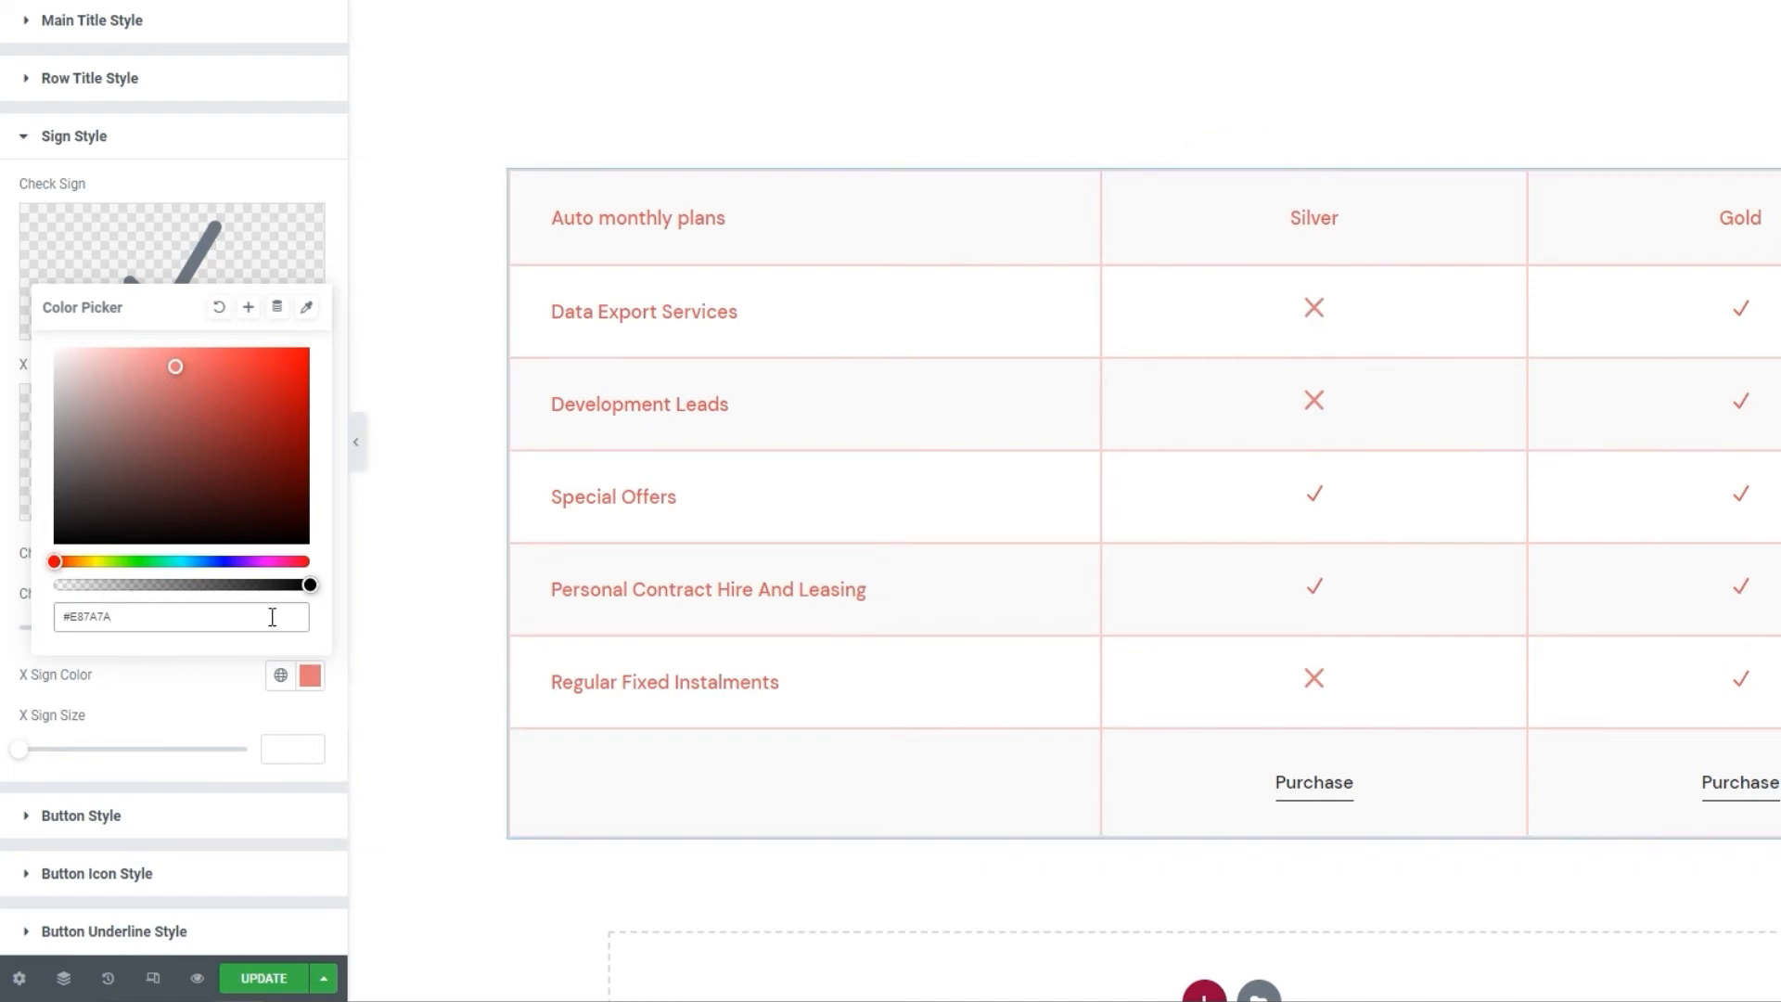
double_click(170, 622)
text(#e8543f)
click(190, 710)
Set the X sign size to 13.
drag(20, 758, 47, 755)
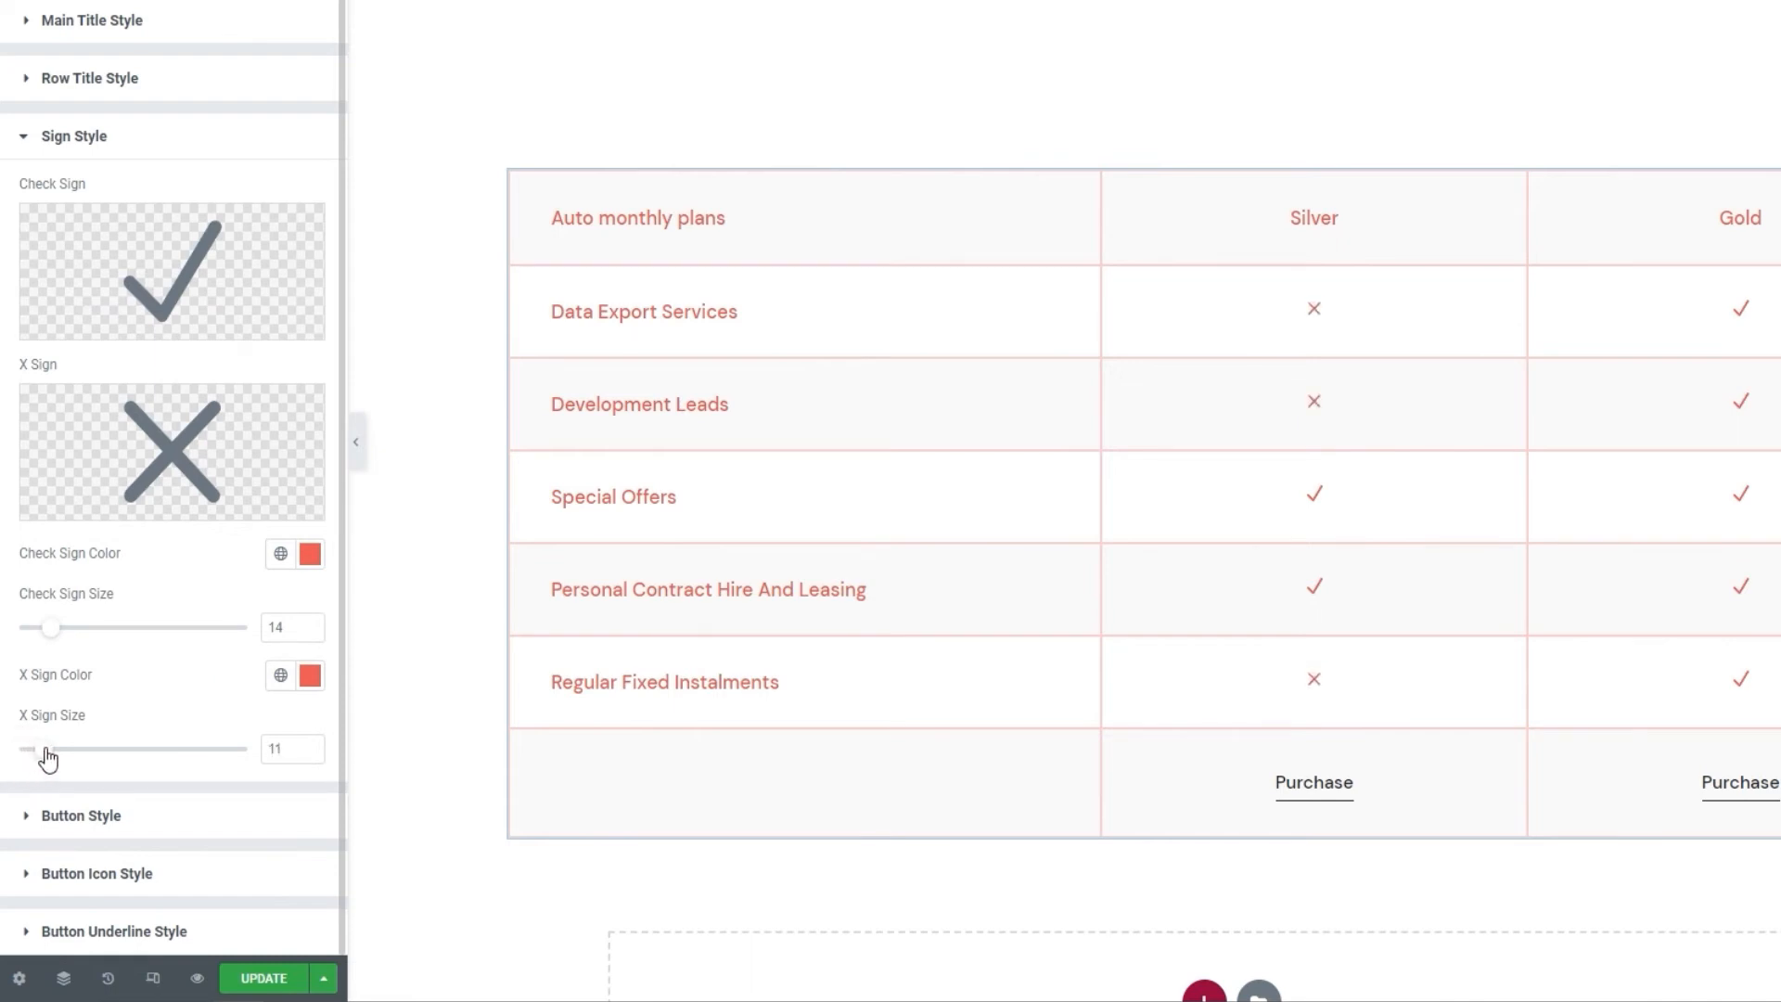
click(312, 745)
click(311, 745)
click(238, 716)
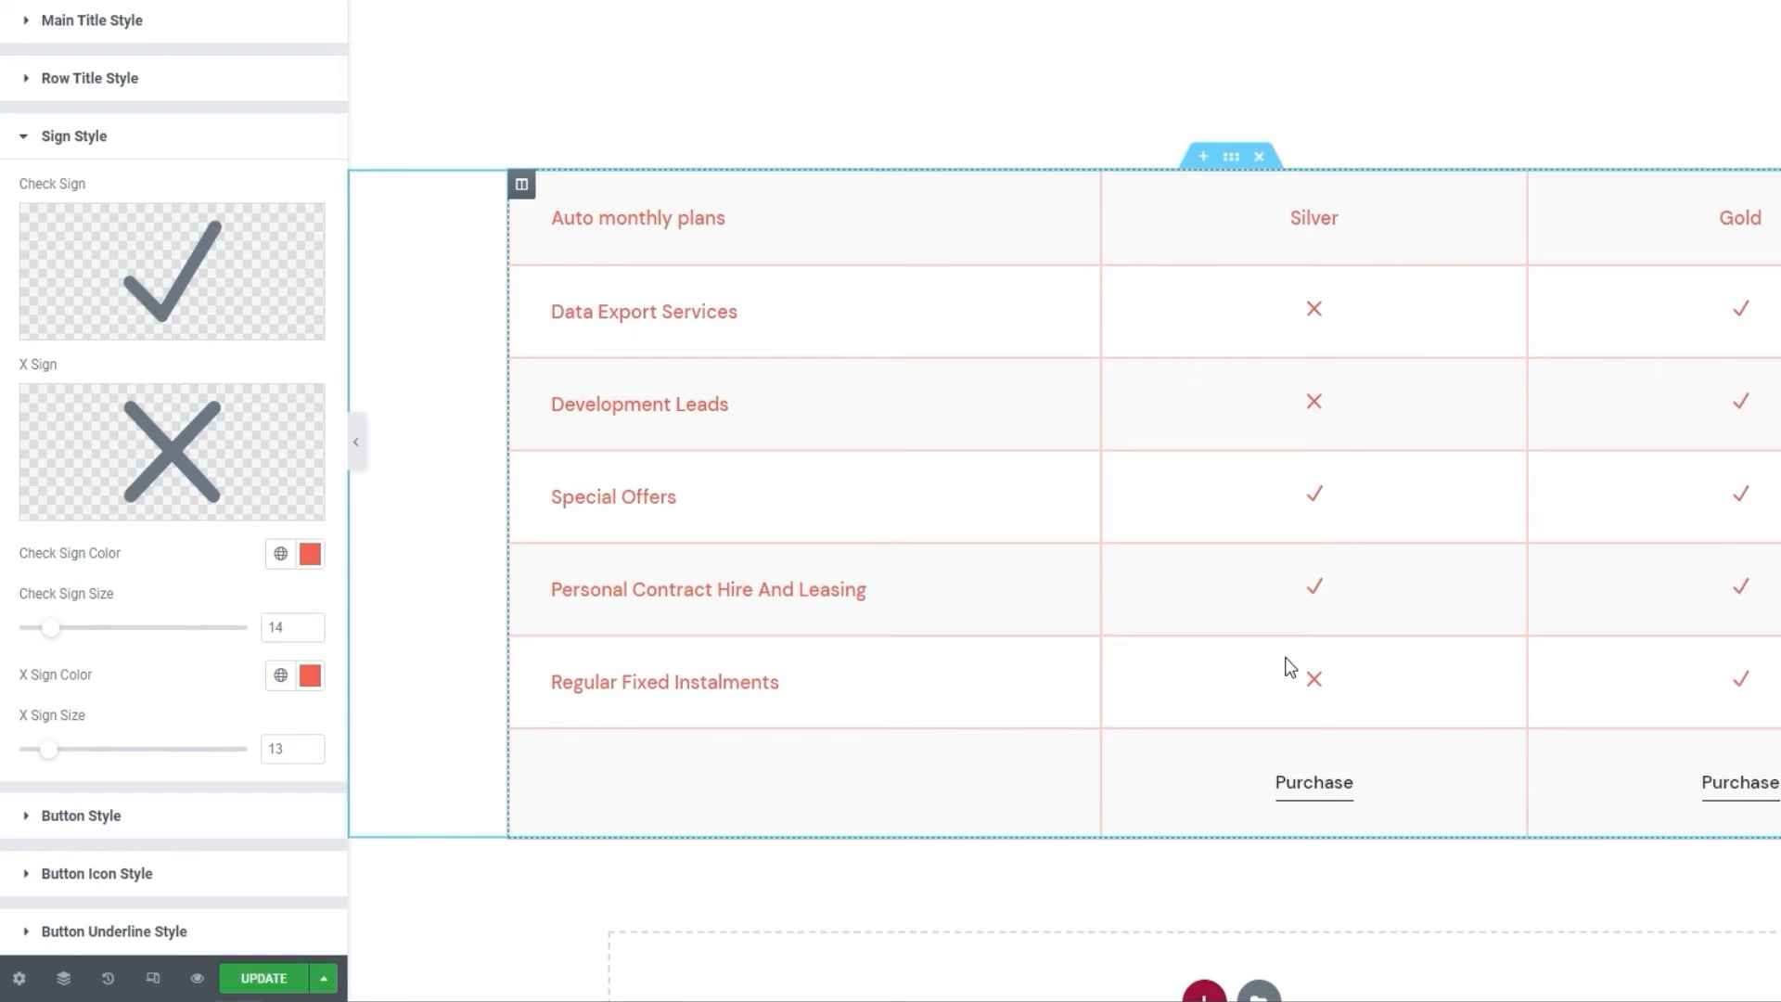
Set the button typography to weight 700 with an Uppercase transform in the Button Style settings.
click(311, 827)
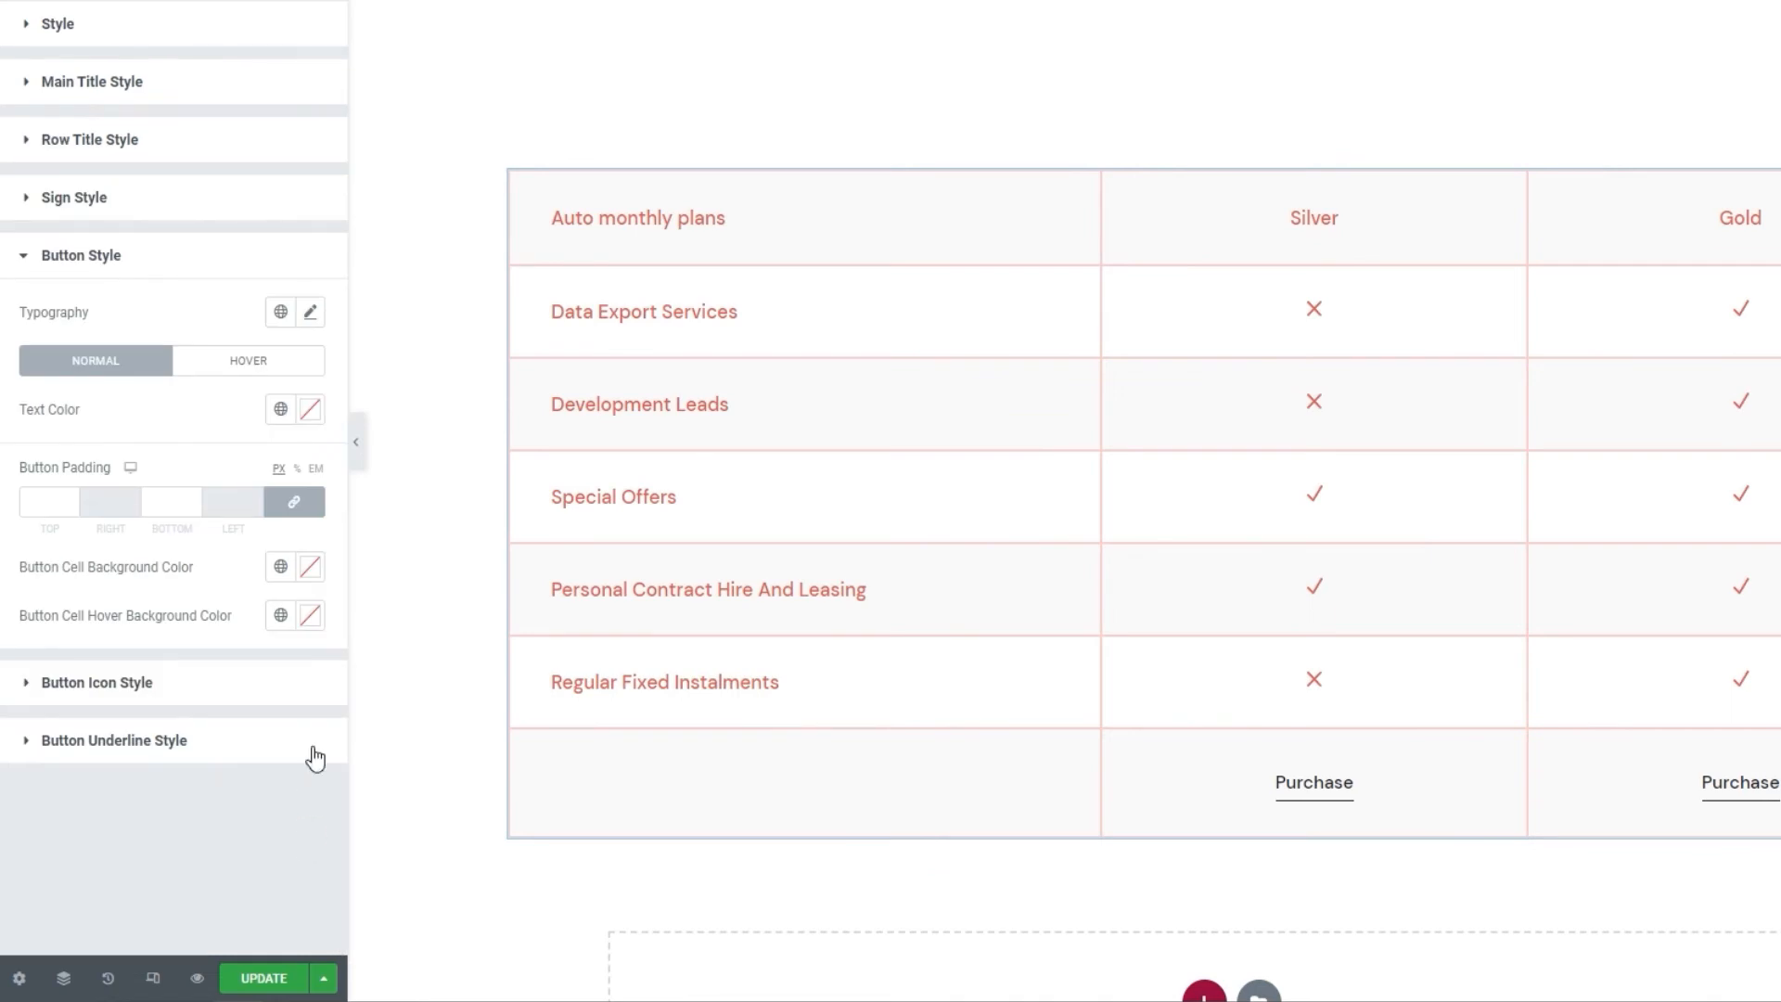
click(311, 314)
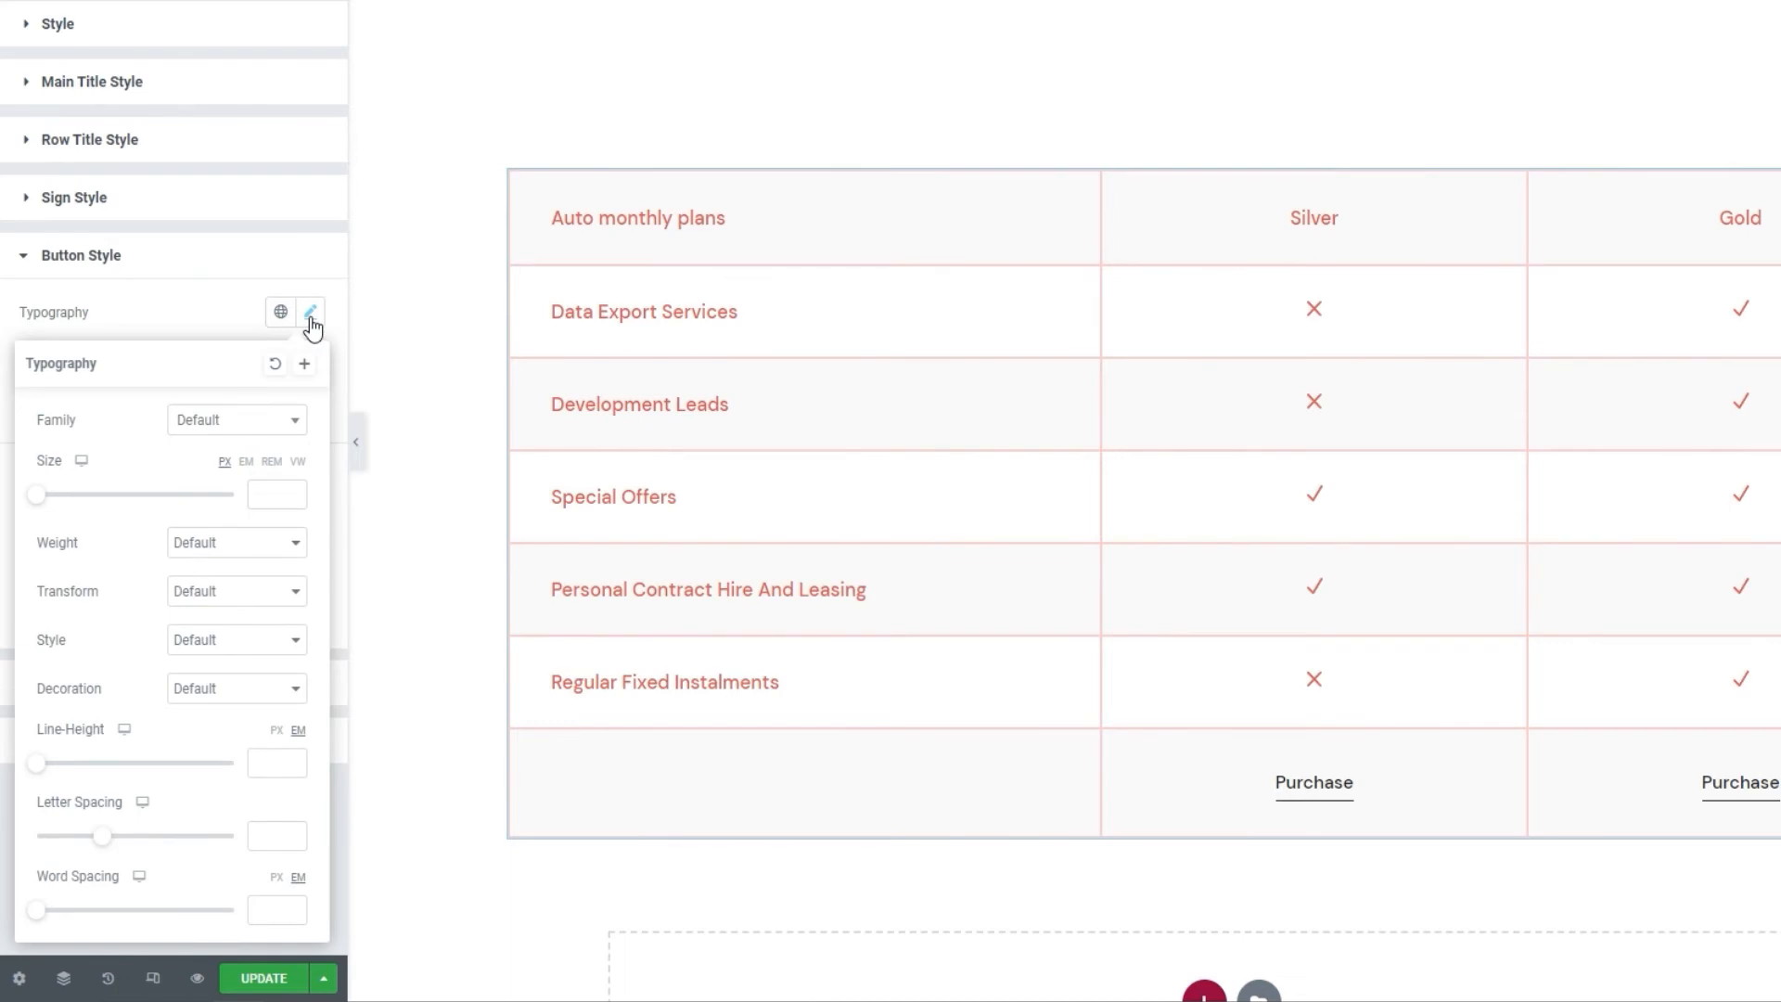
click(232, 542)
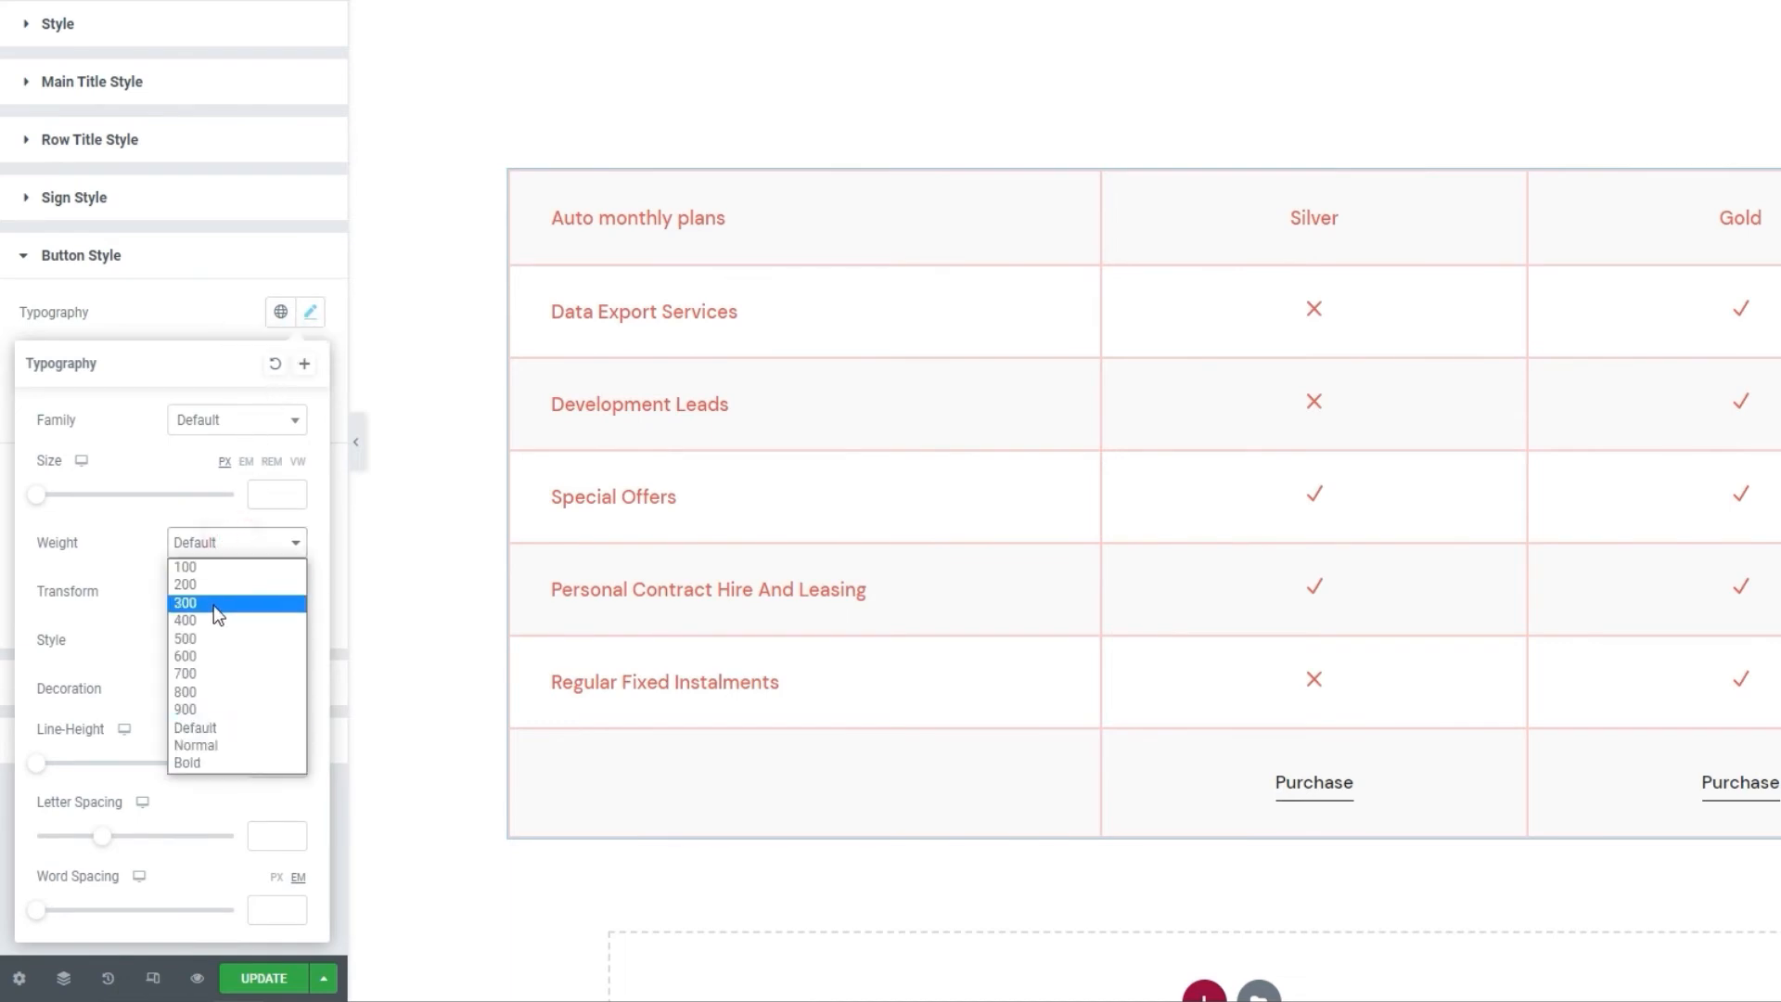
click(204, 674)
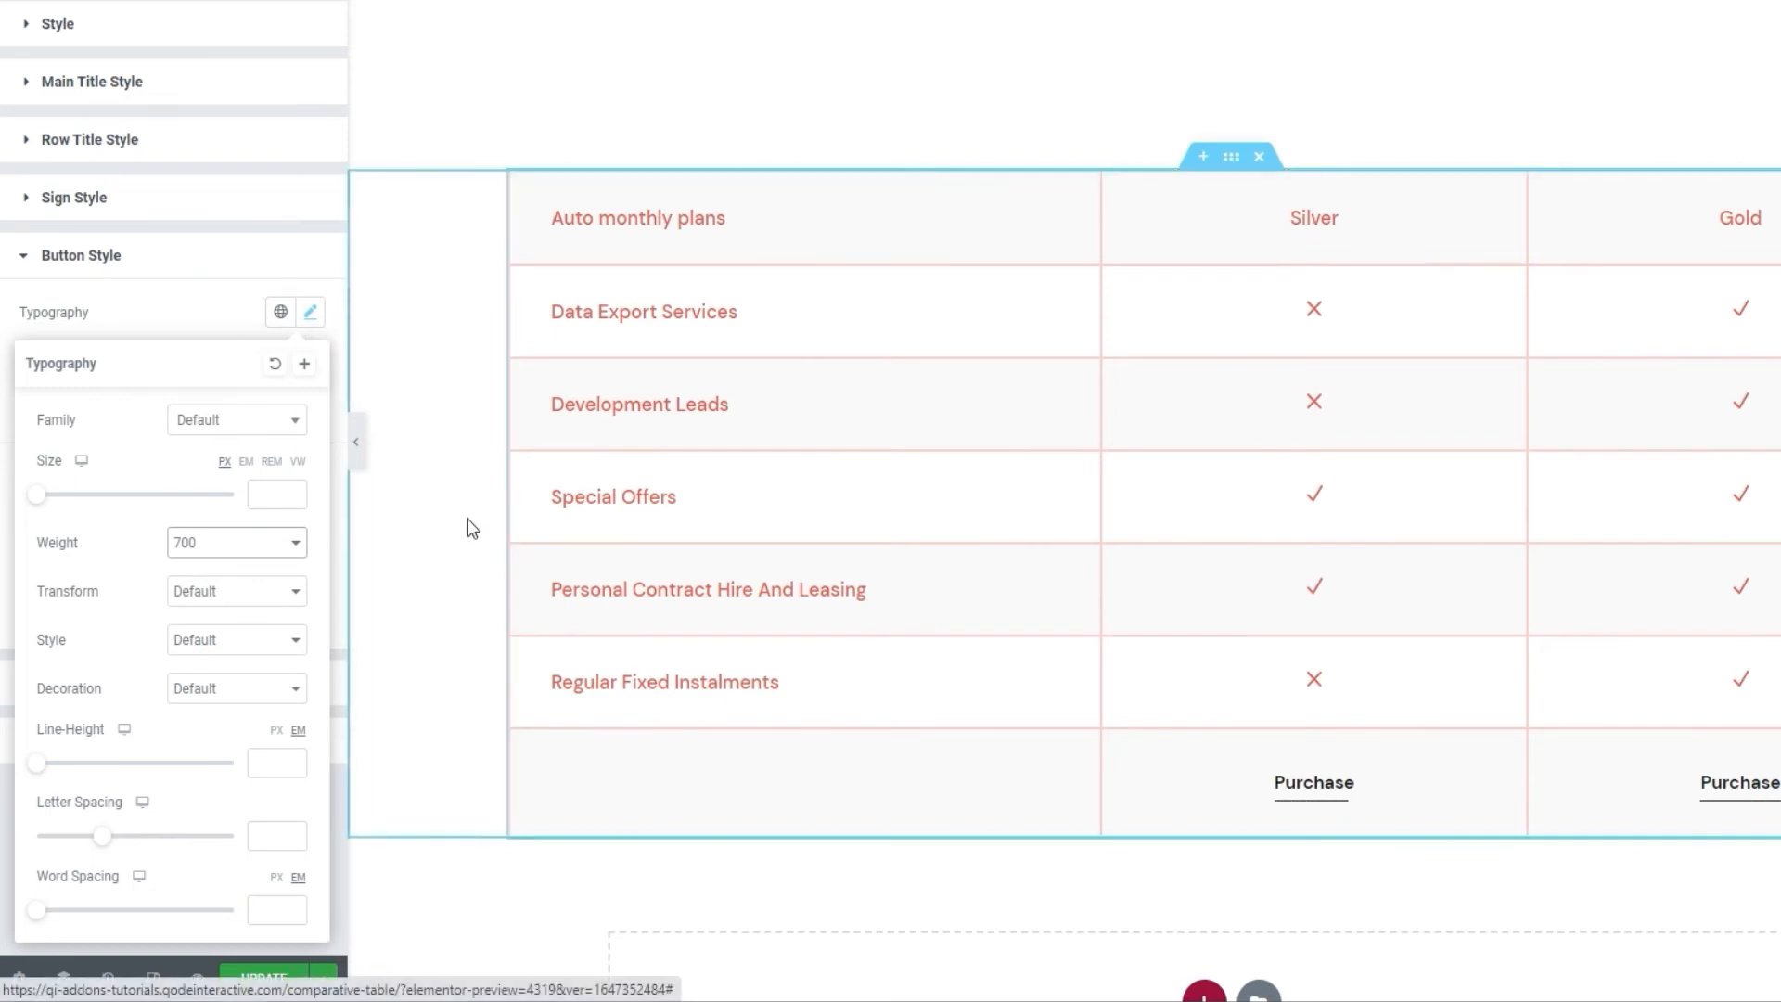
click(239, 599)
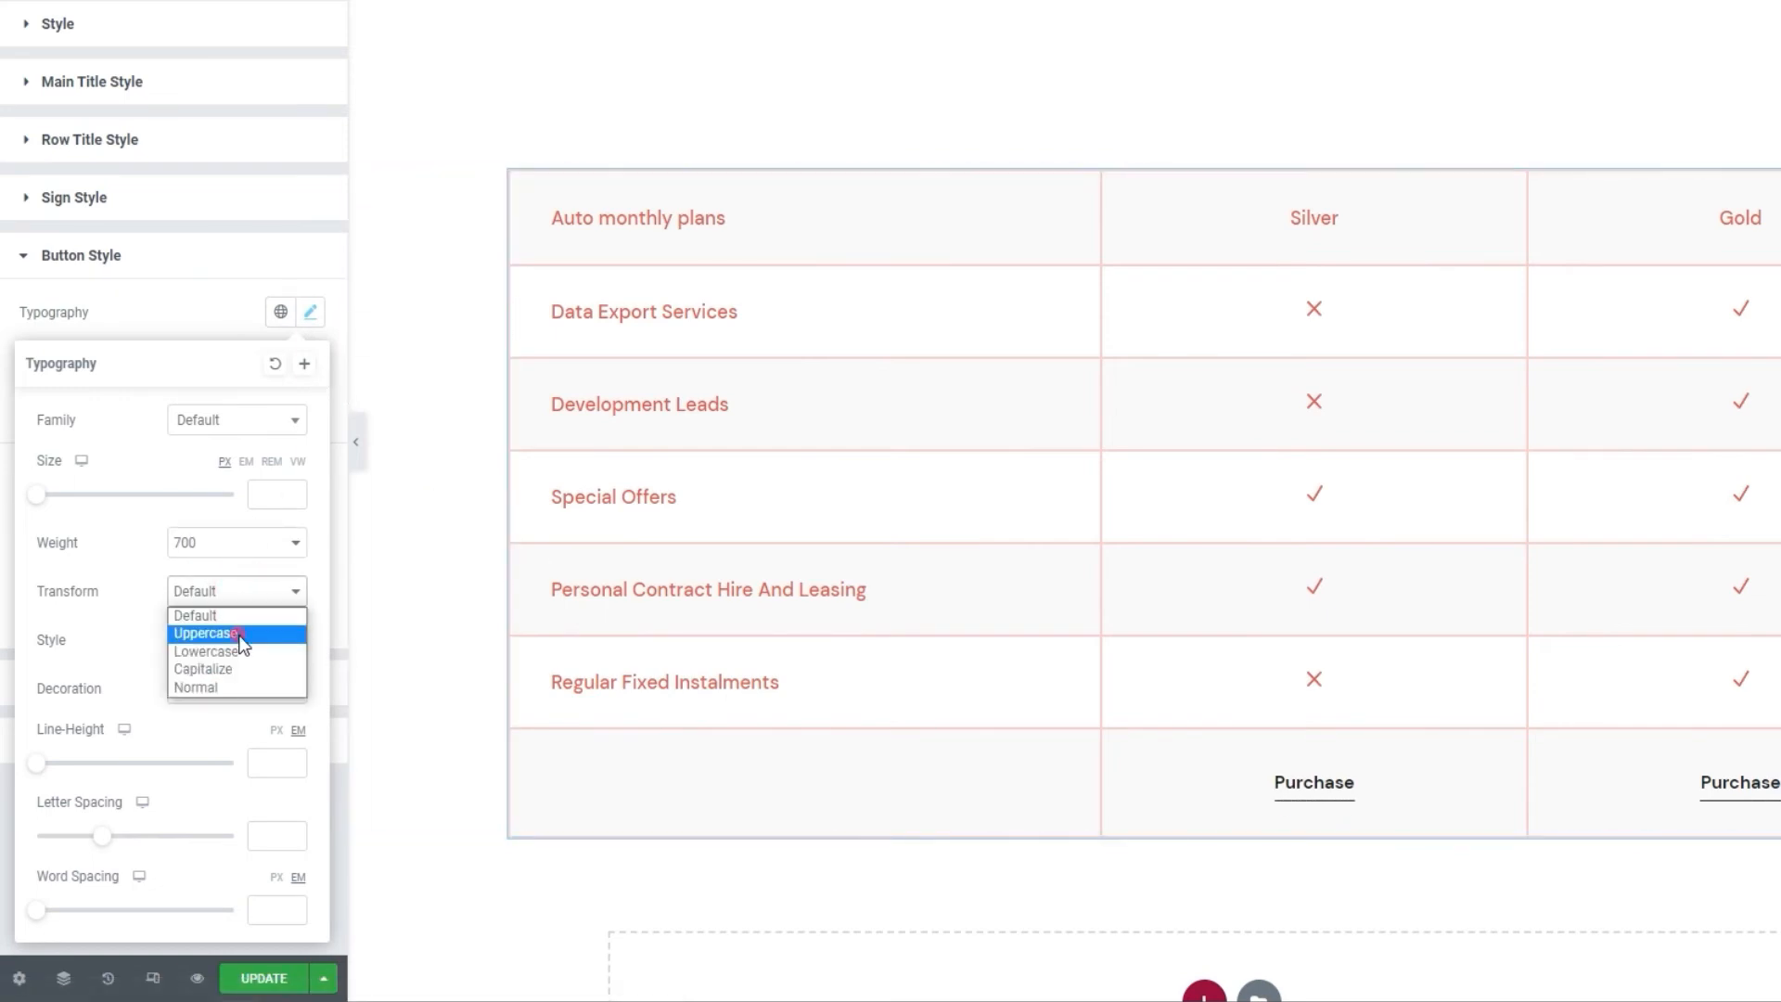
click(236, 632)
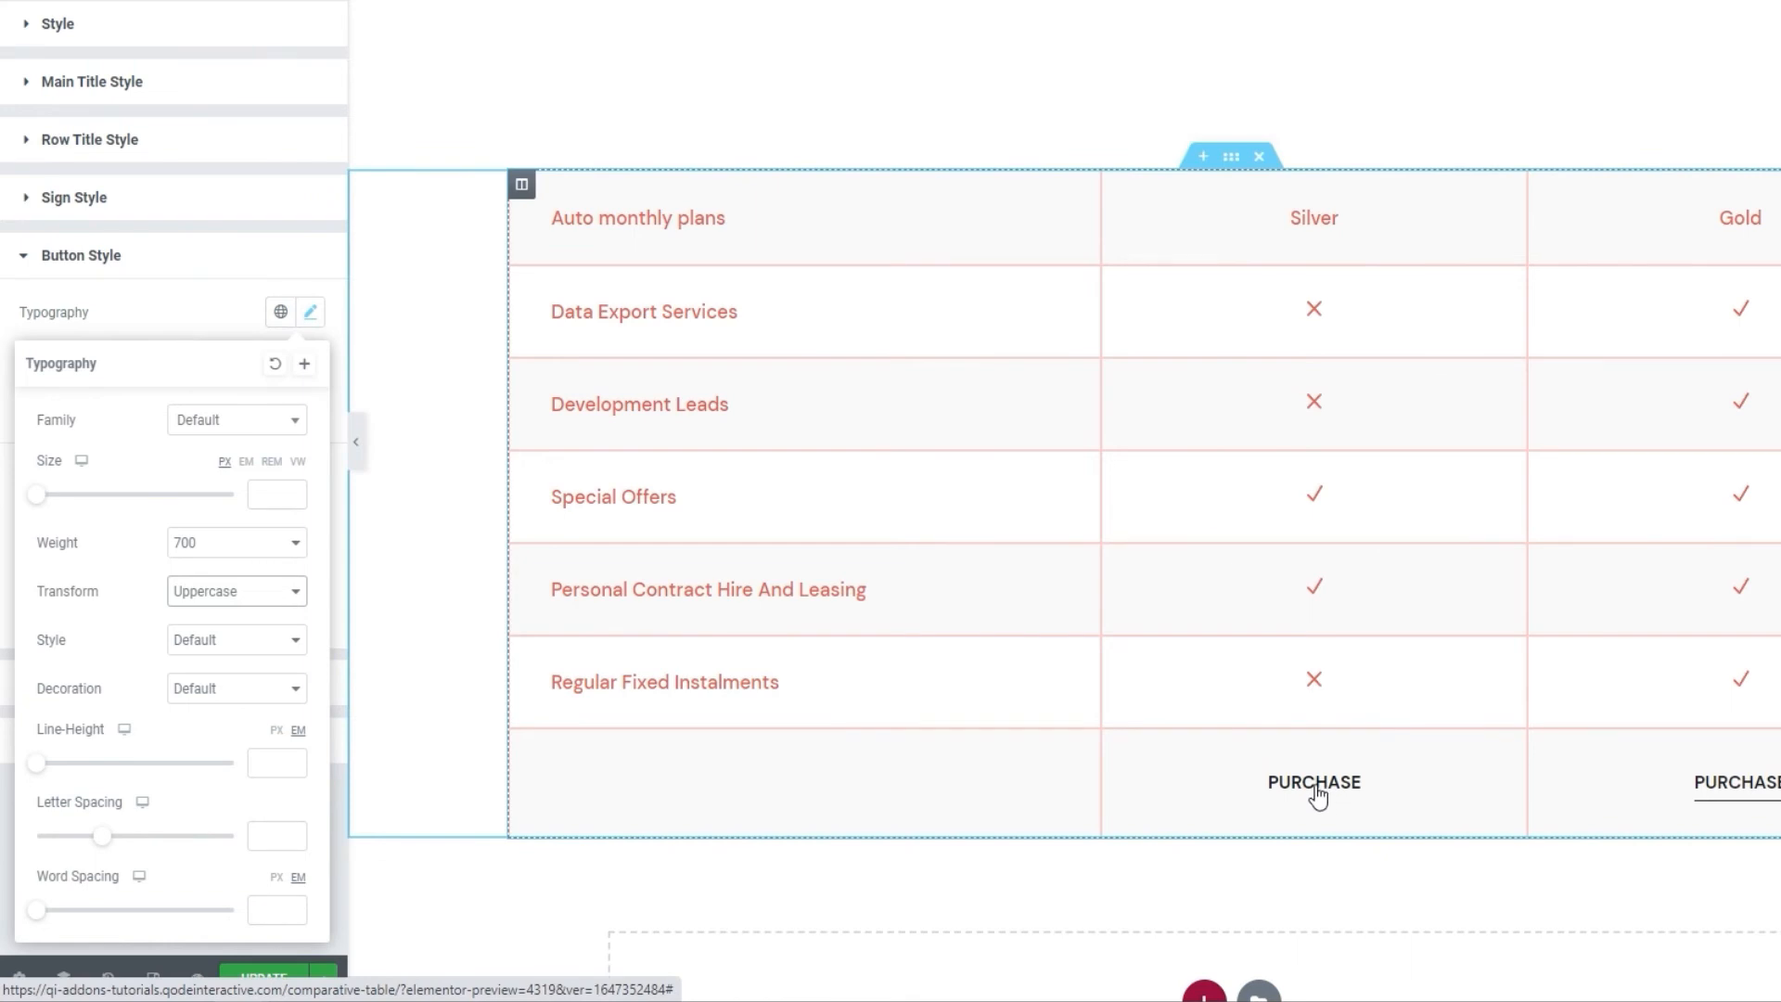
click(248, 328)
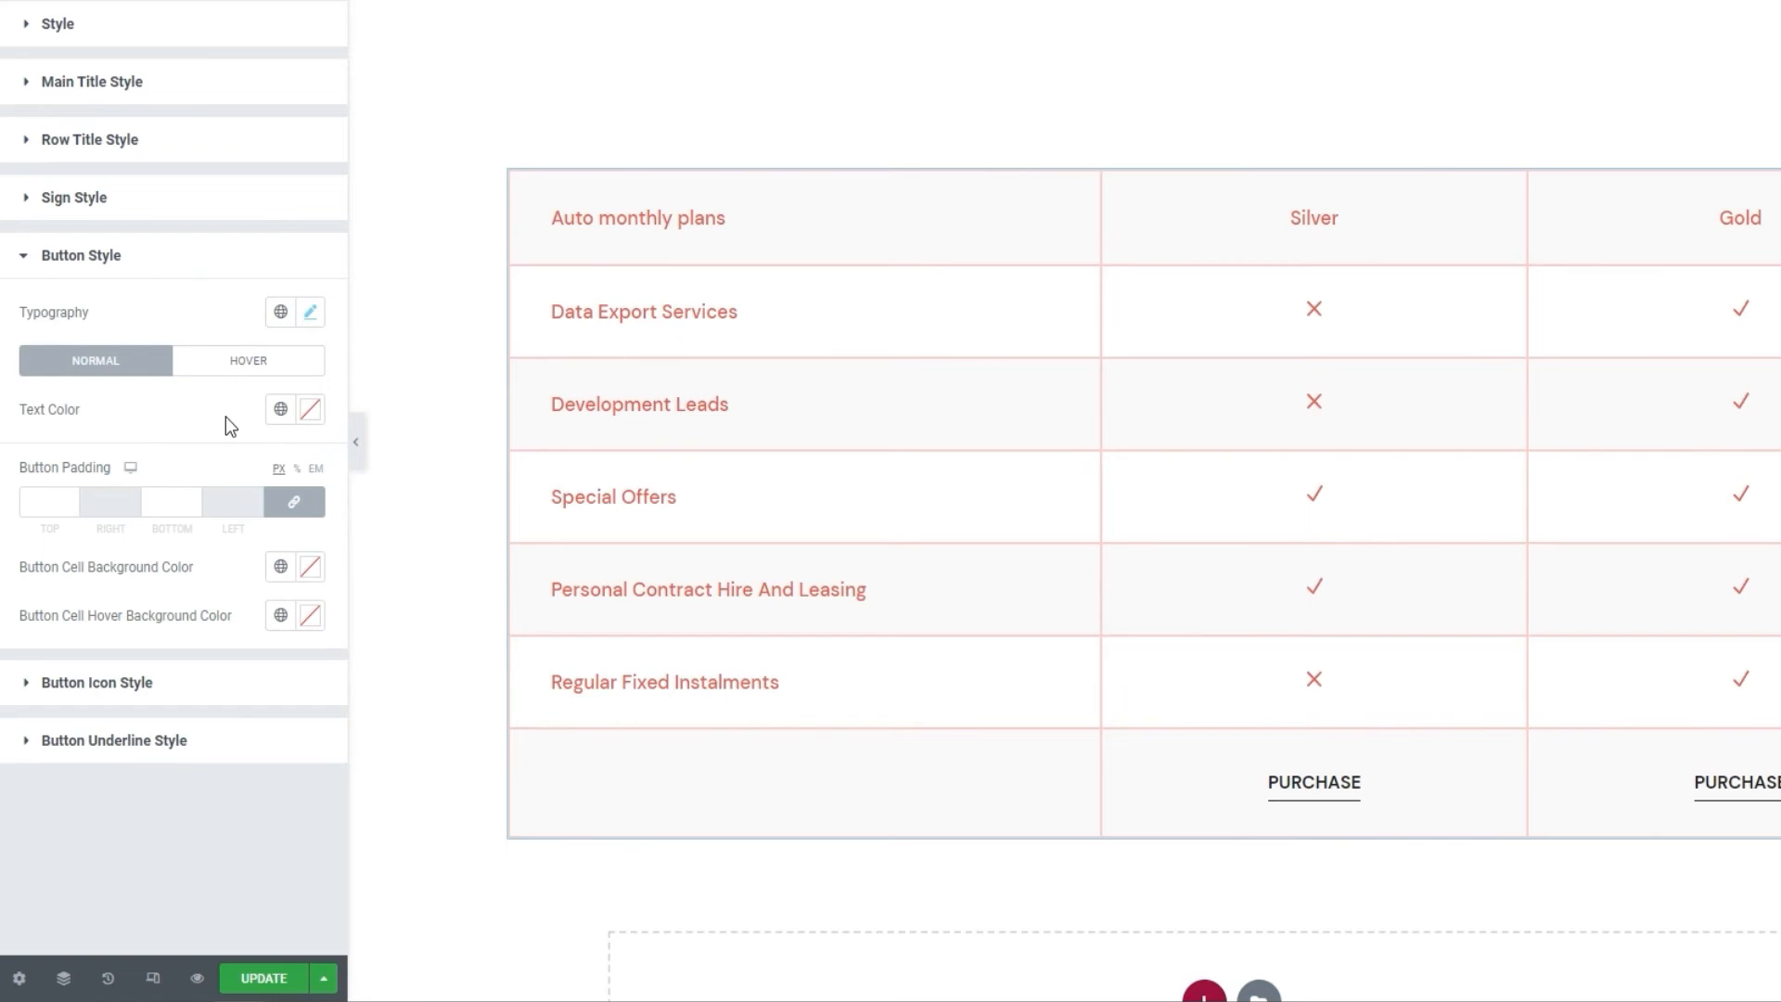
Set the normal button text color to #e85656.
click(309, 409)
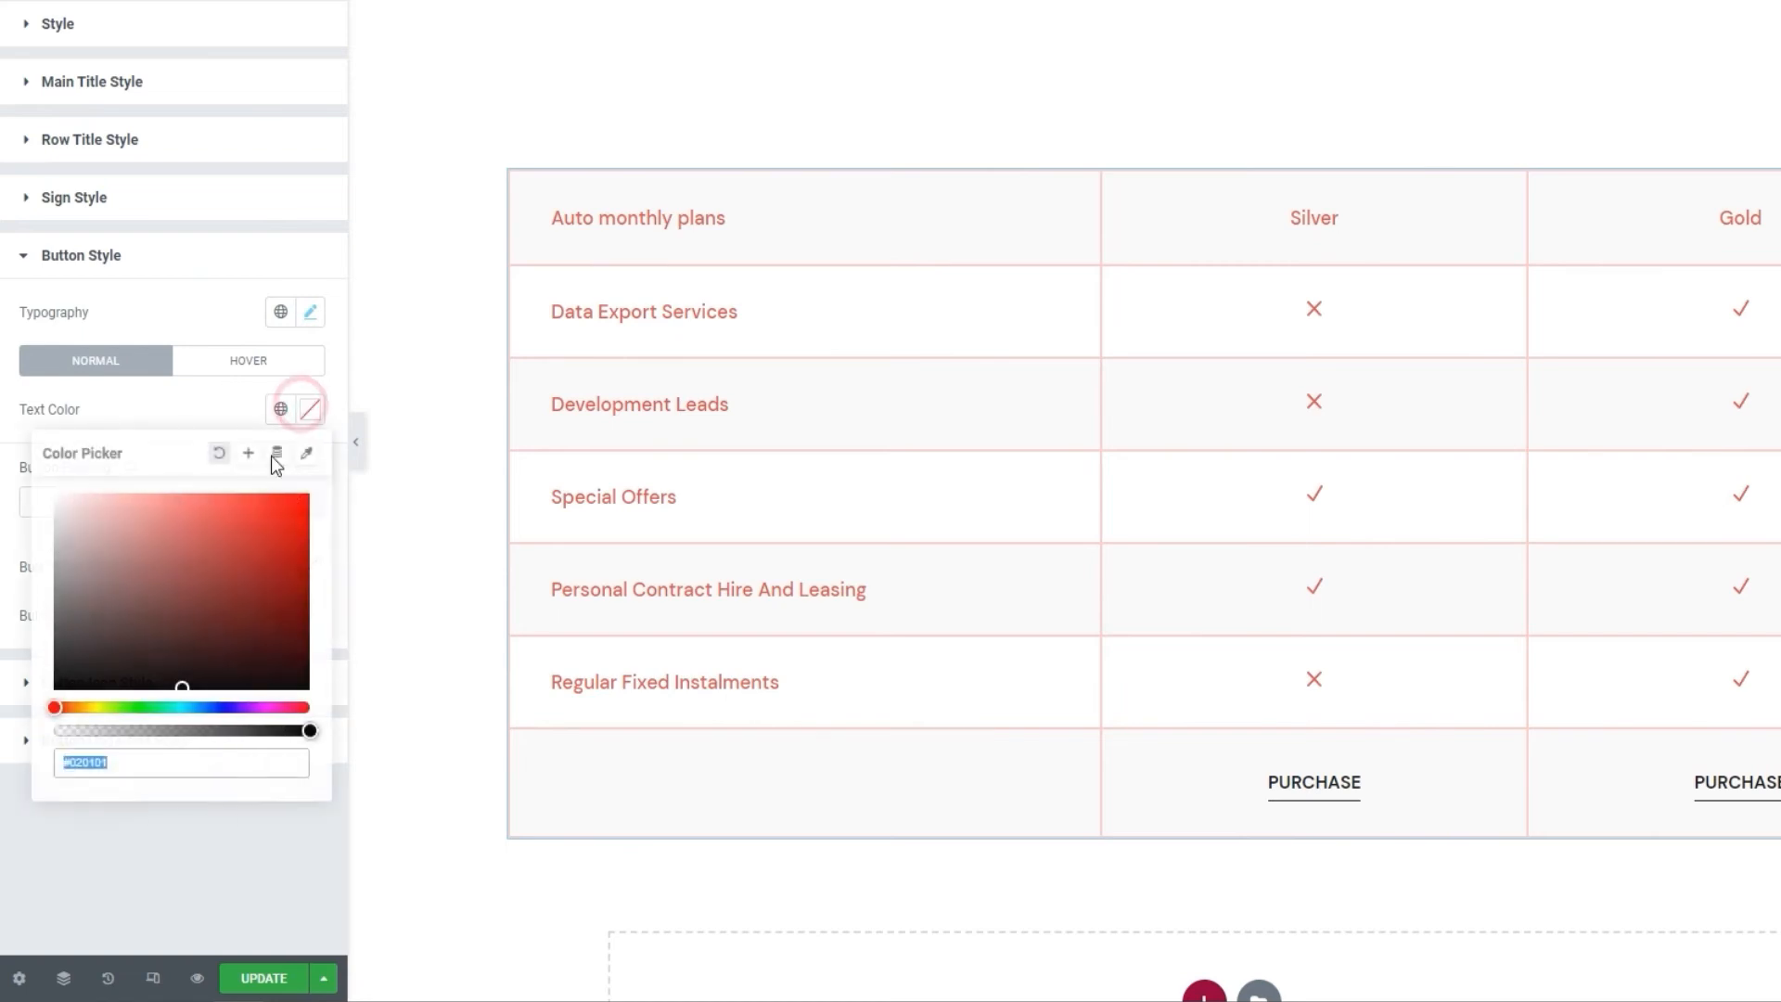
drag(223, 515, 161, 524)
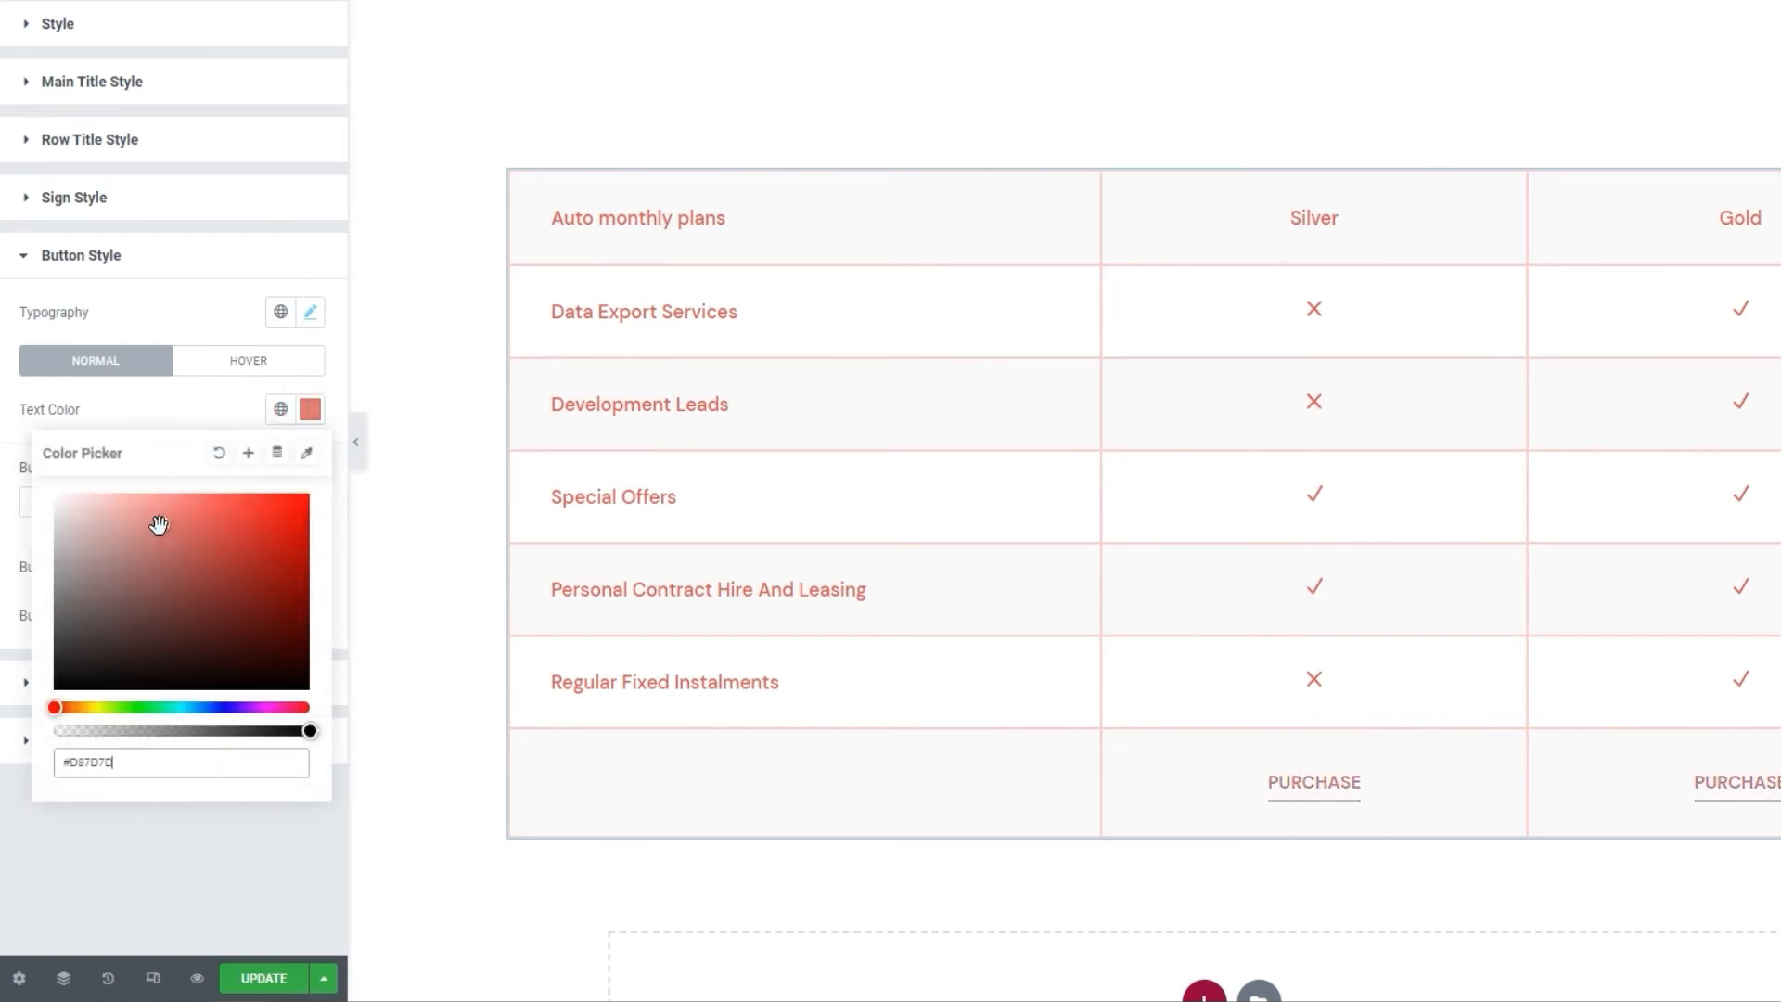
double_click(169, 763)
text(e85656)
click(230, 412)
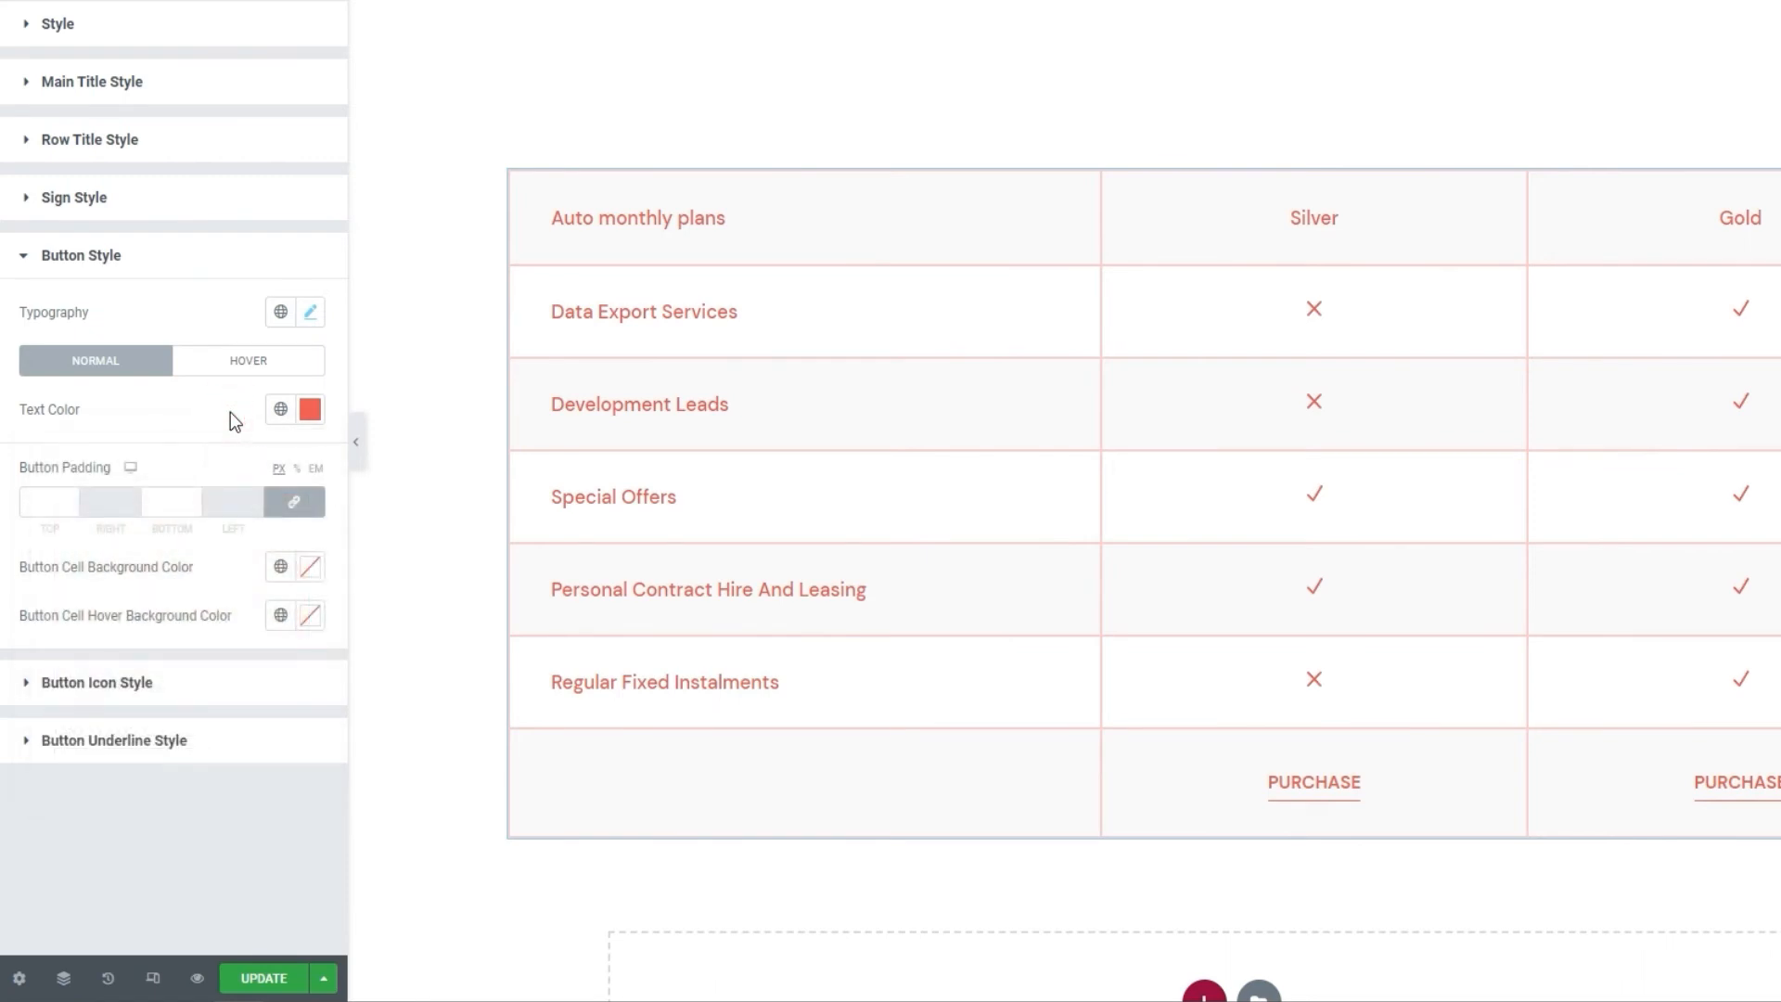
Try a lighter red, #E78585, as the button text hover color and reset it to the default.
click(255, 348)
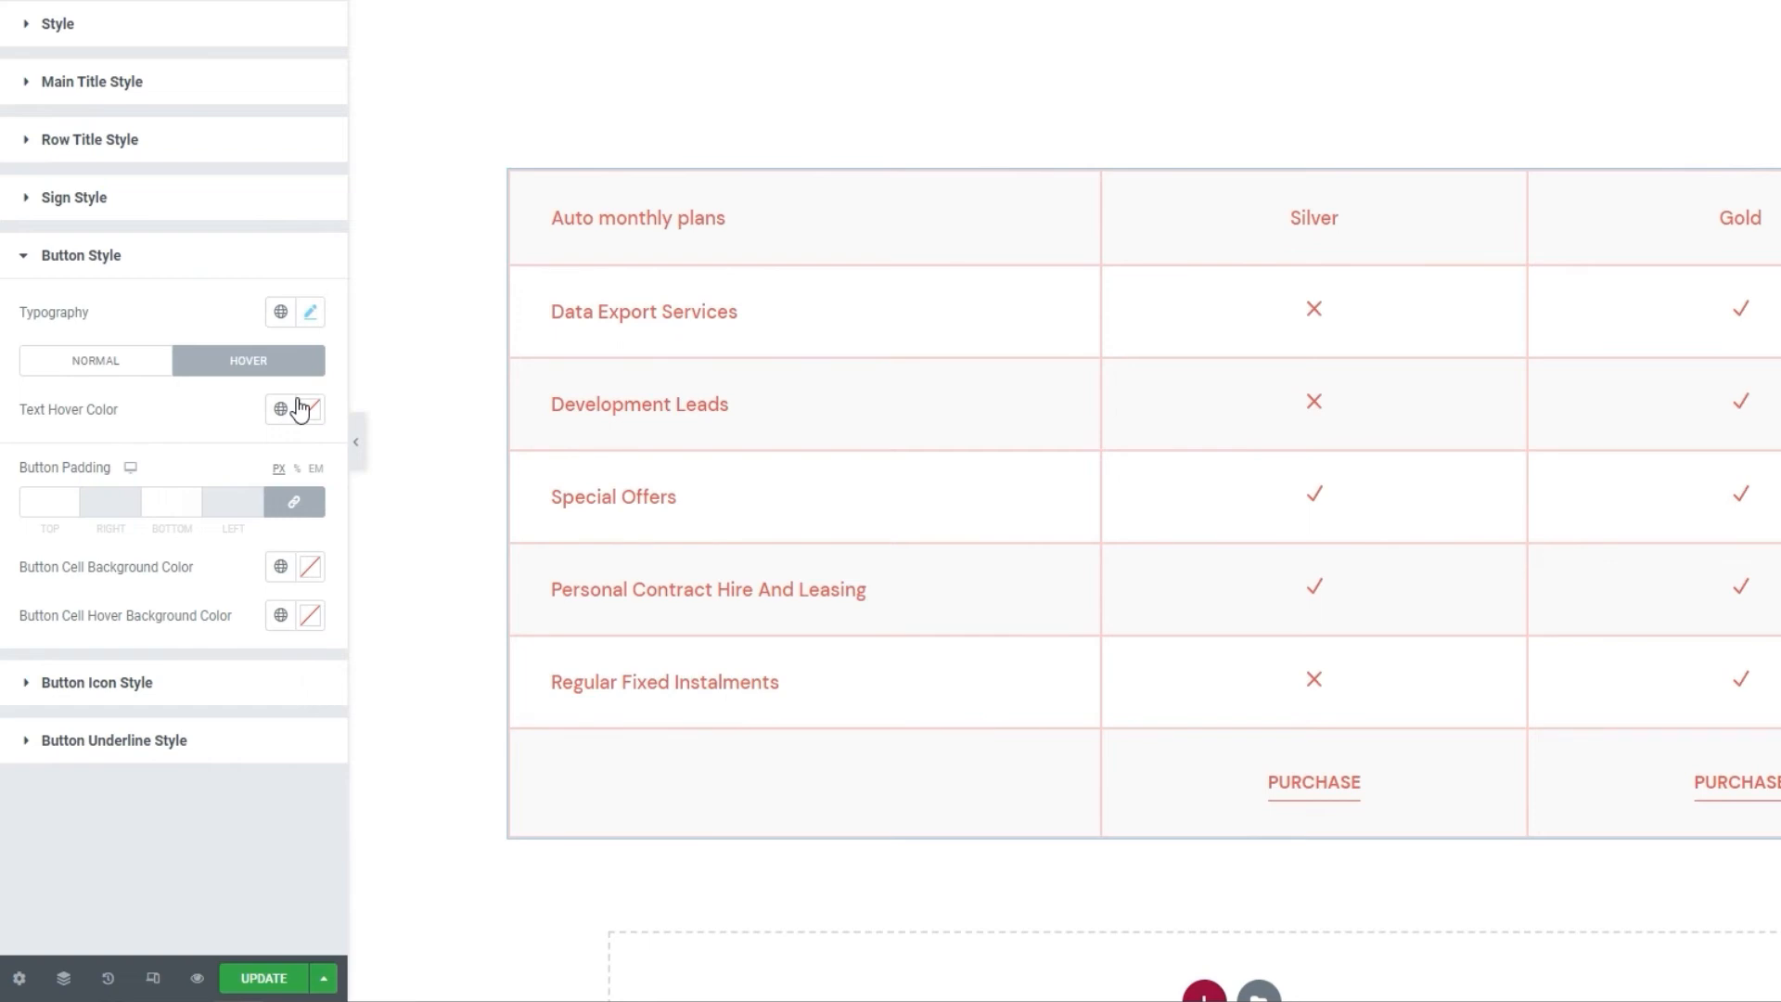
click(310, 409)
drag(198, 531, 162, 510)
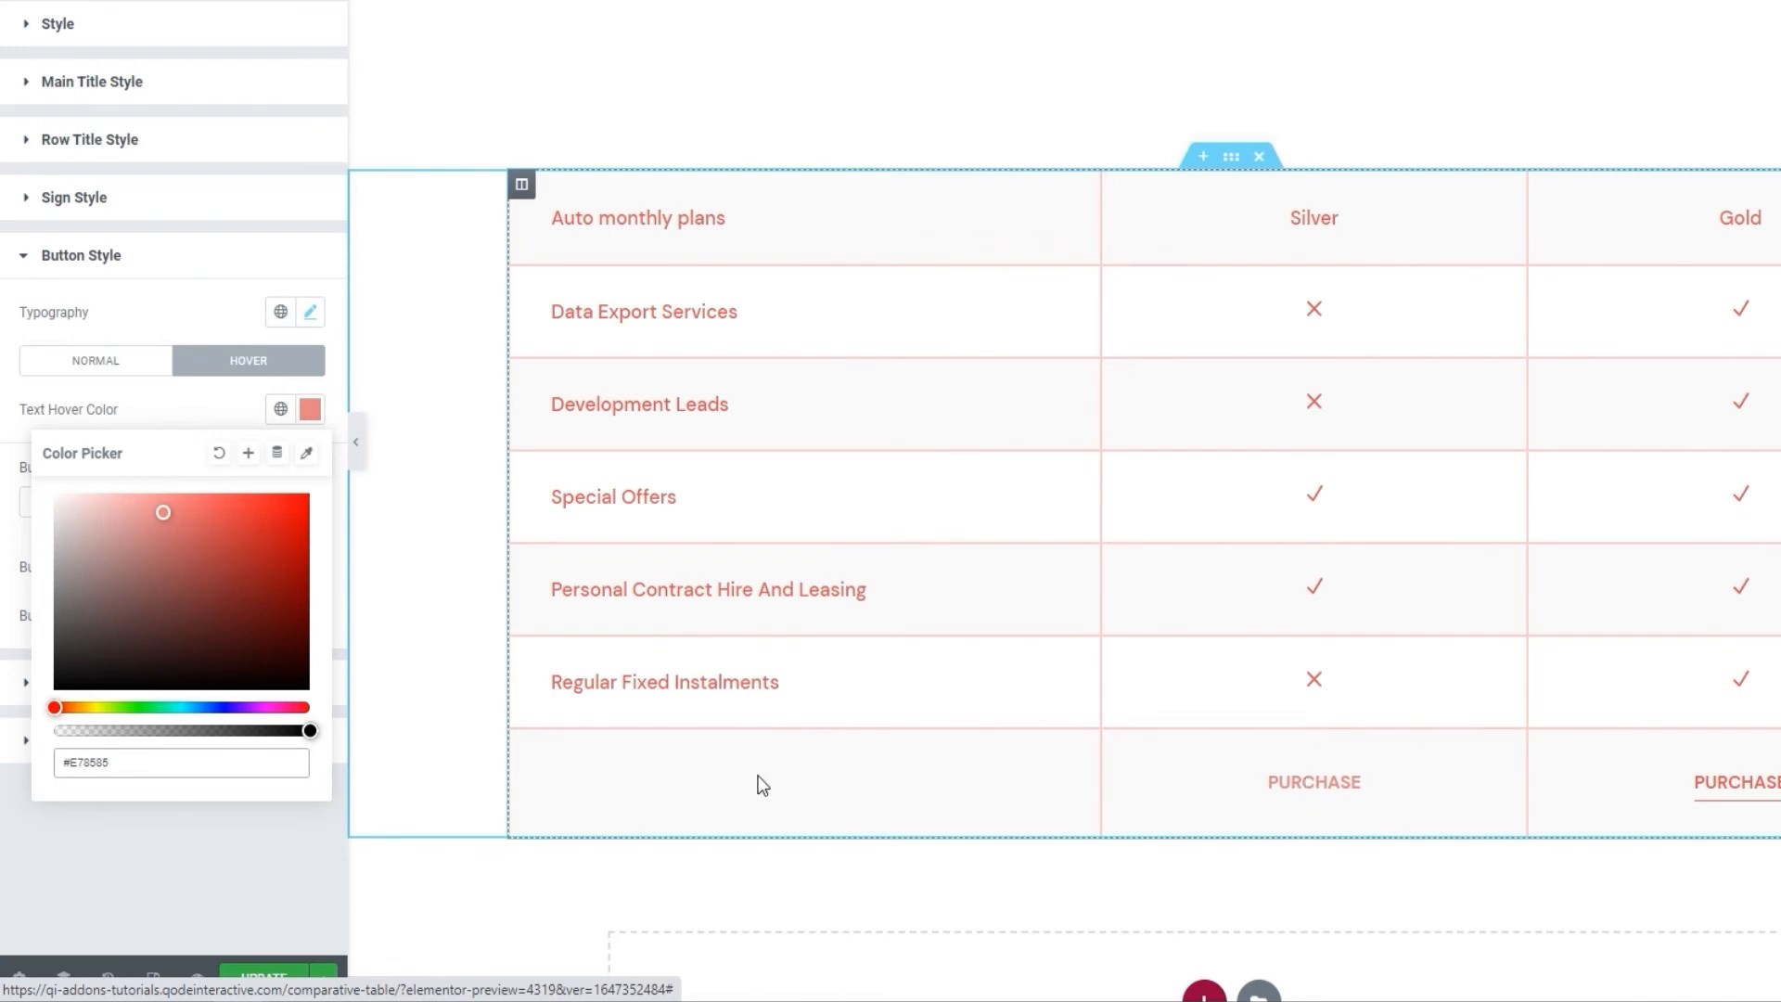
drag(104, 566, 85, 544)
click(220, 453)
click(225, 410)
click(157, 371)
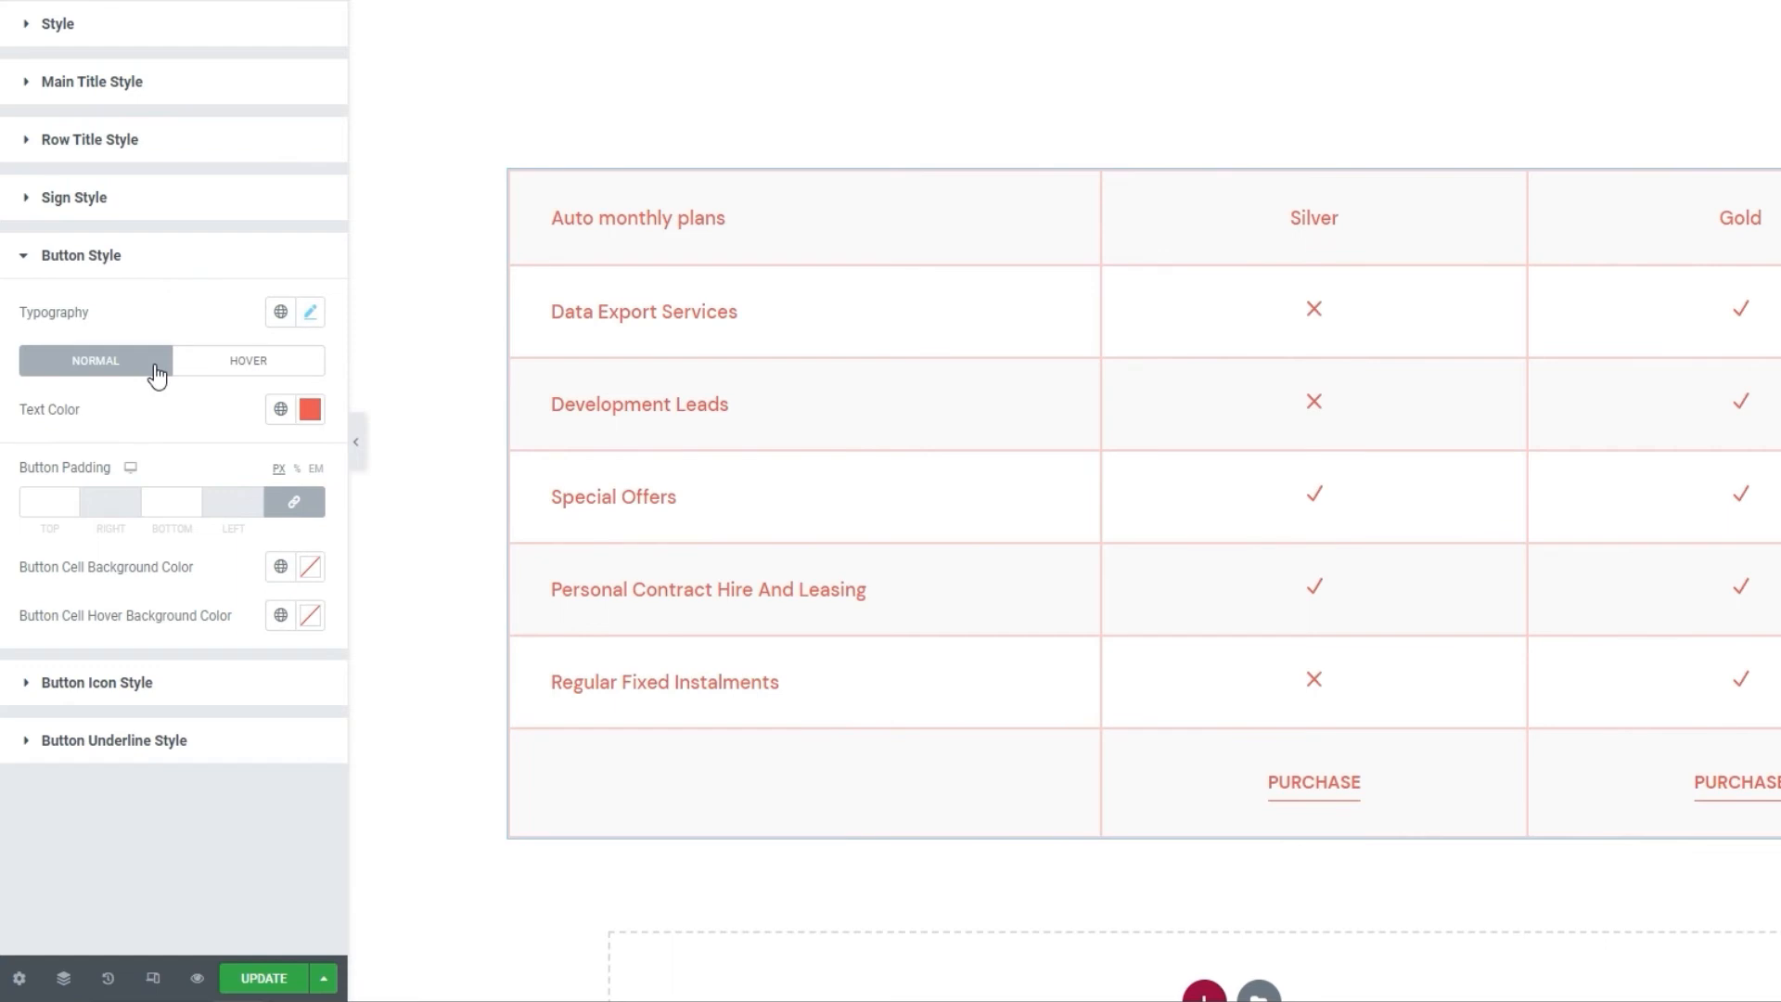
Set the top and bottom button padding to 22 px.
click(70, 497)
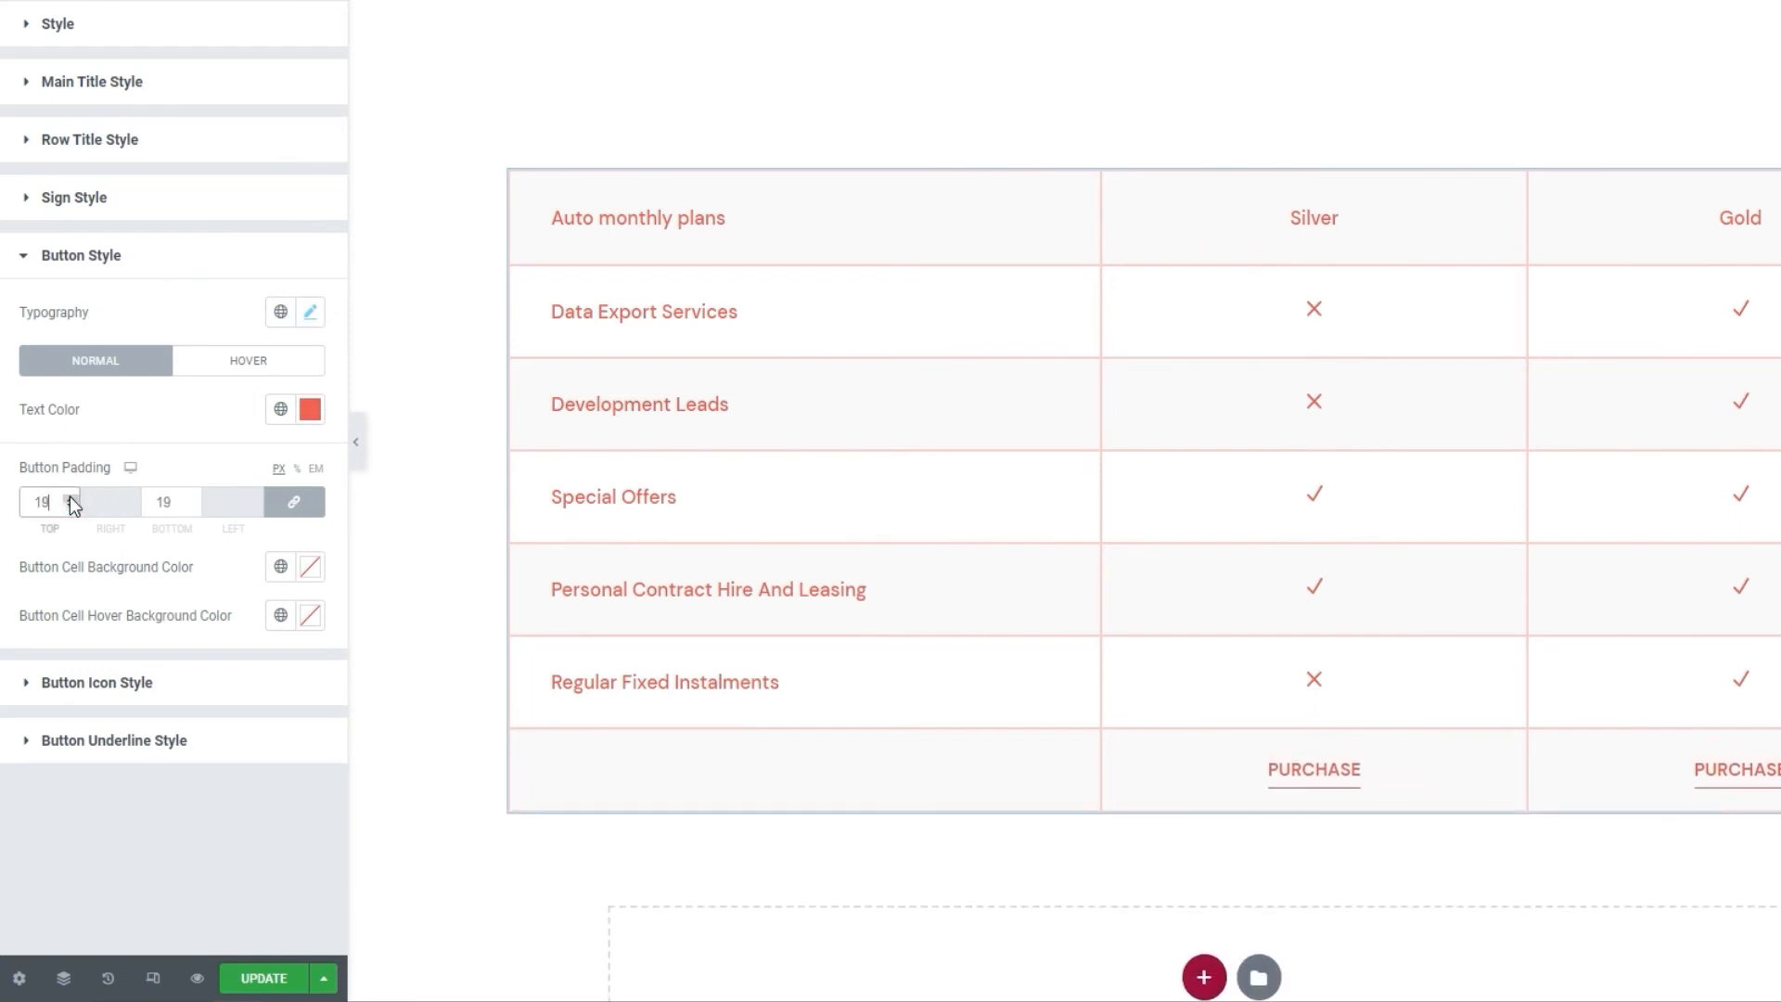
click(71, 498)
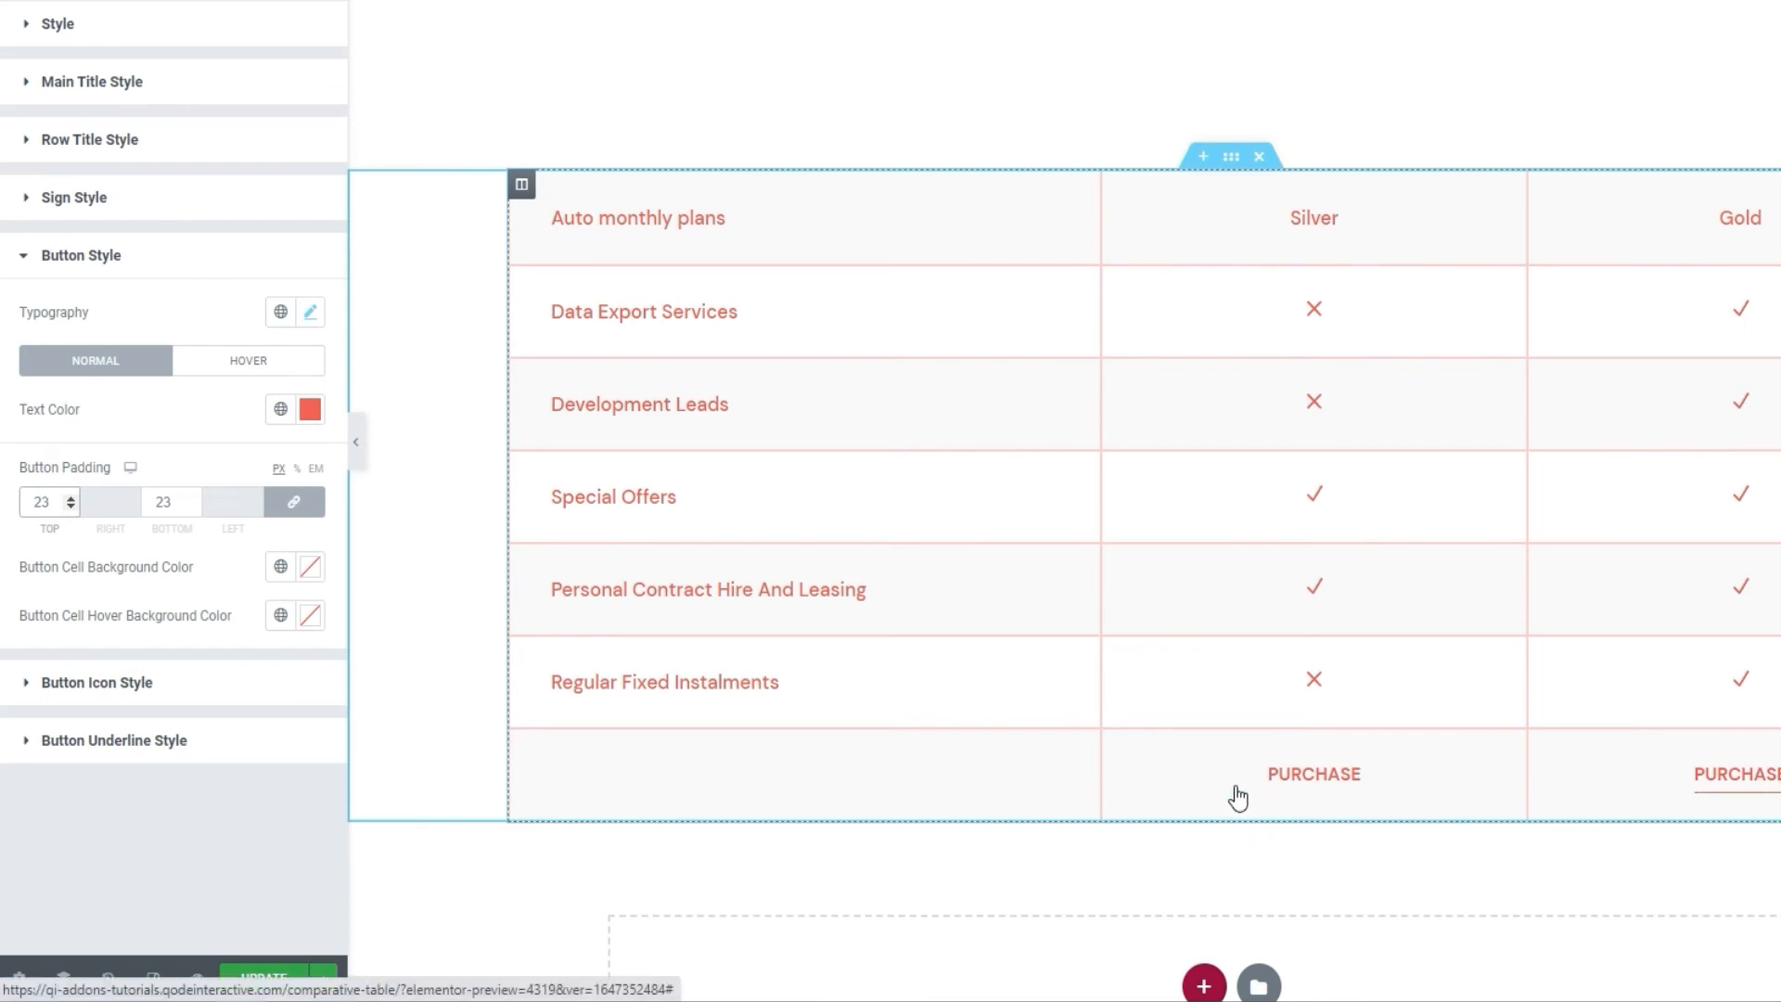
double_click(43, 506)
key(BackSpace)
text(22)
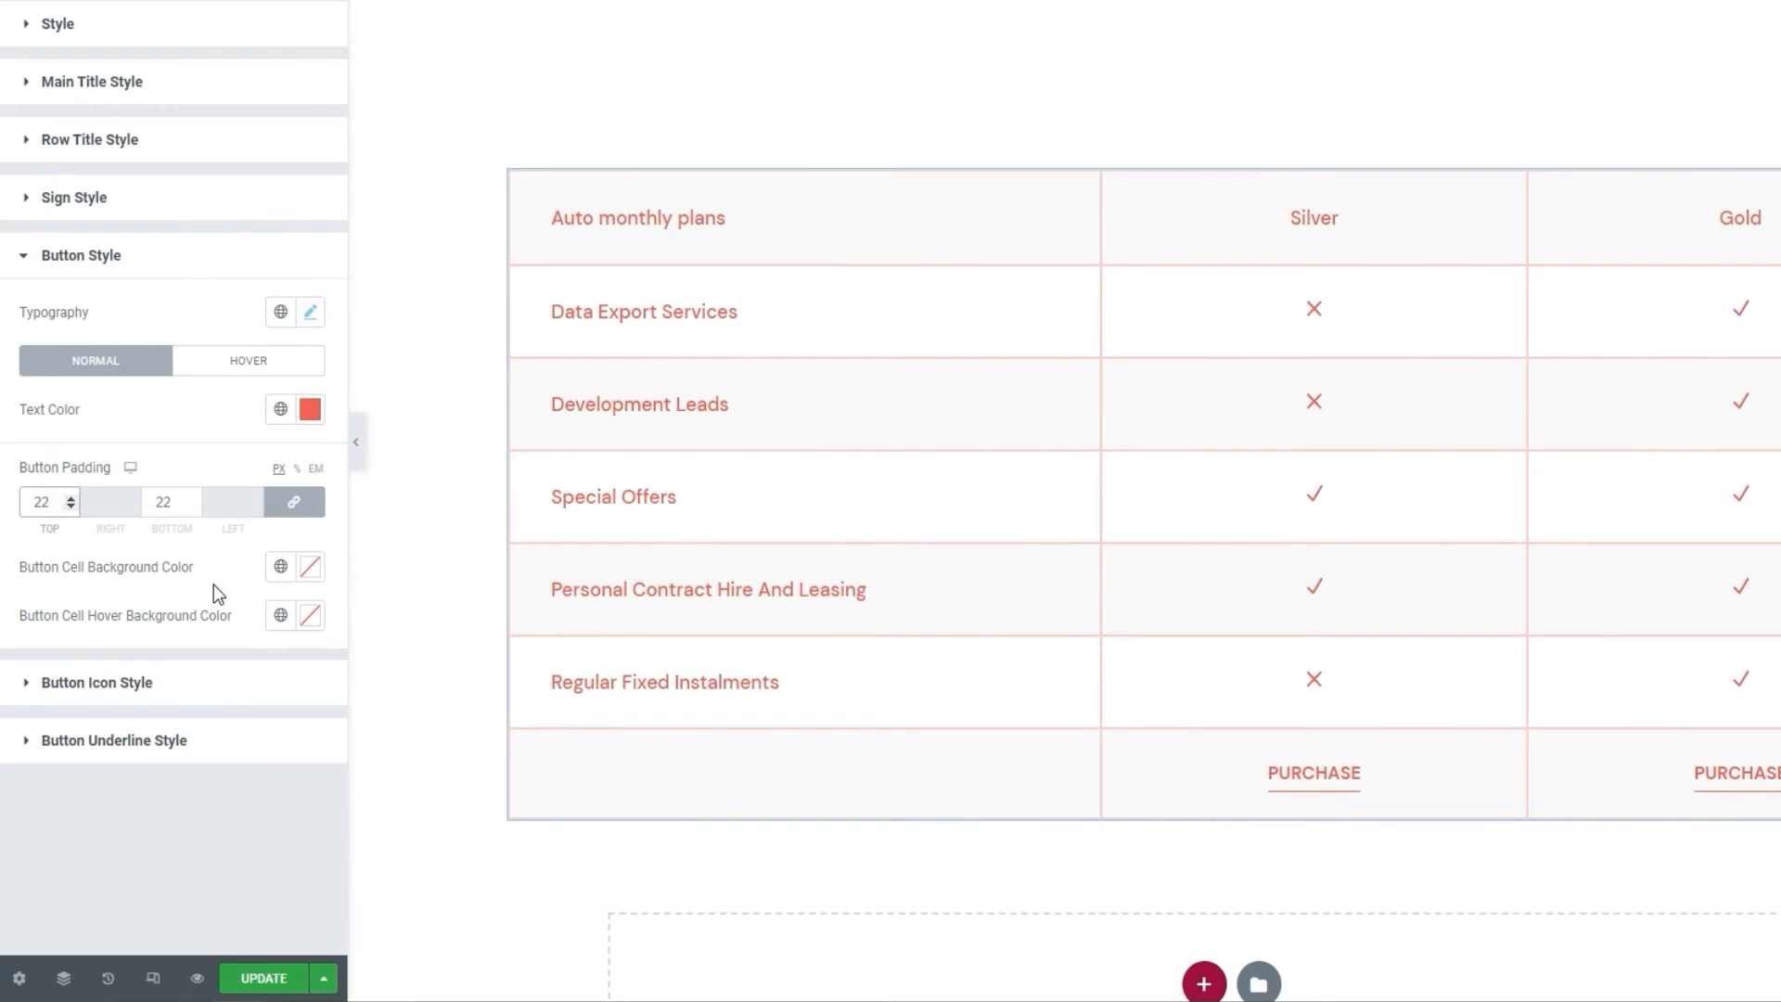
Set the button cell background color to #ffebeb.
click(308, 571)
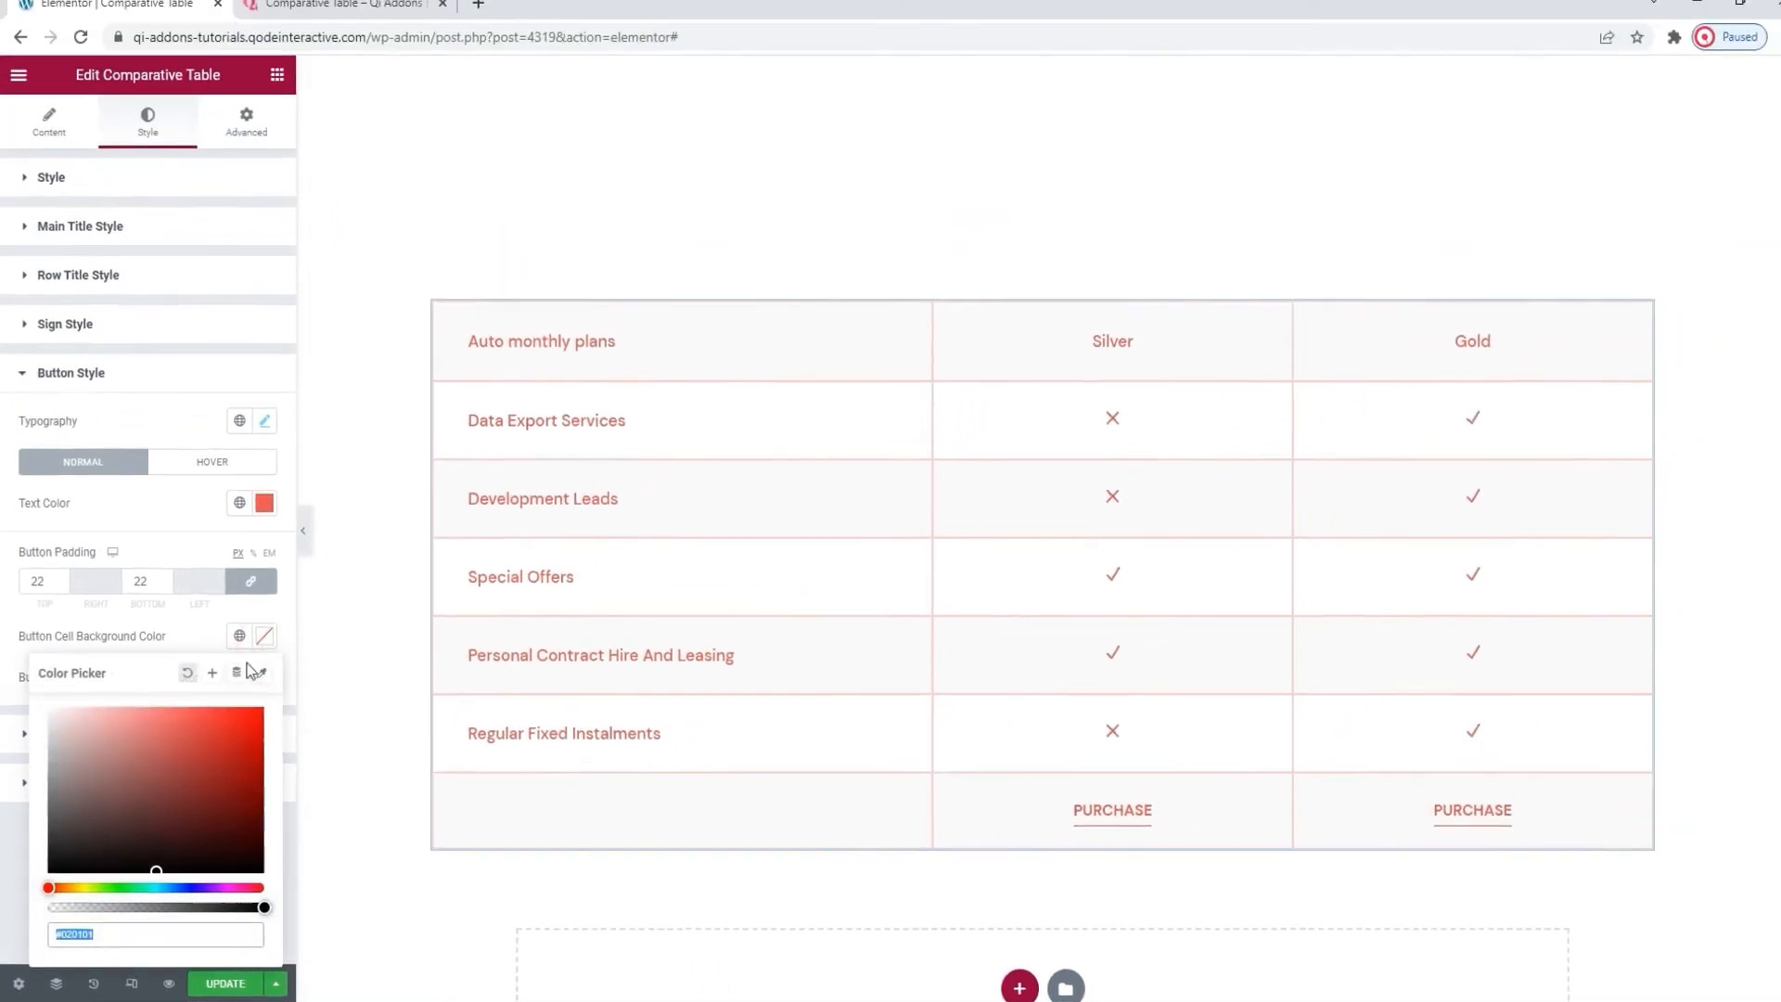
click(173, 737)
click(122, 717)
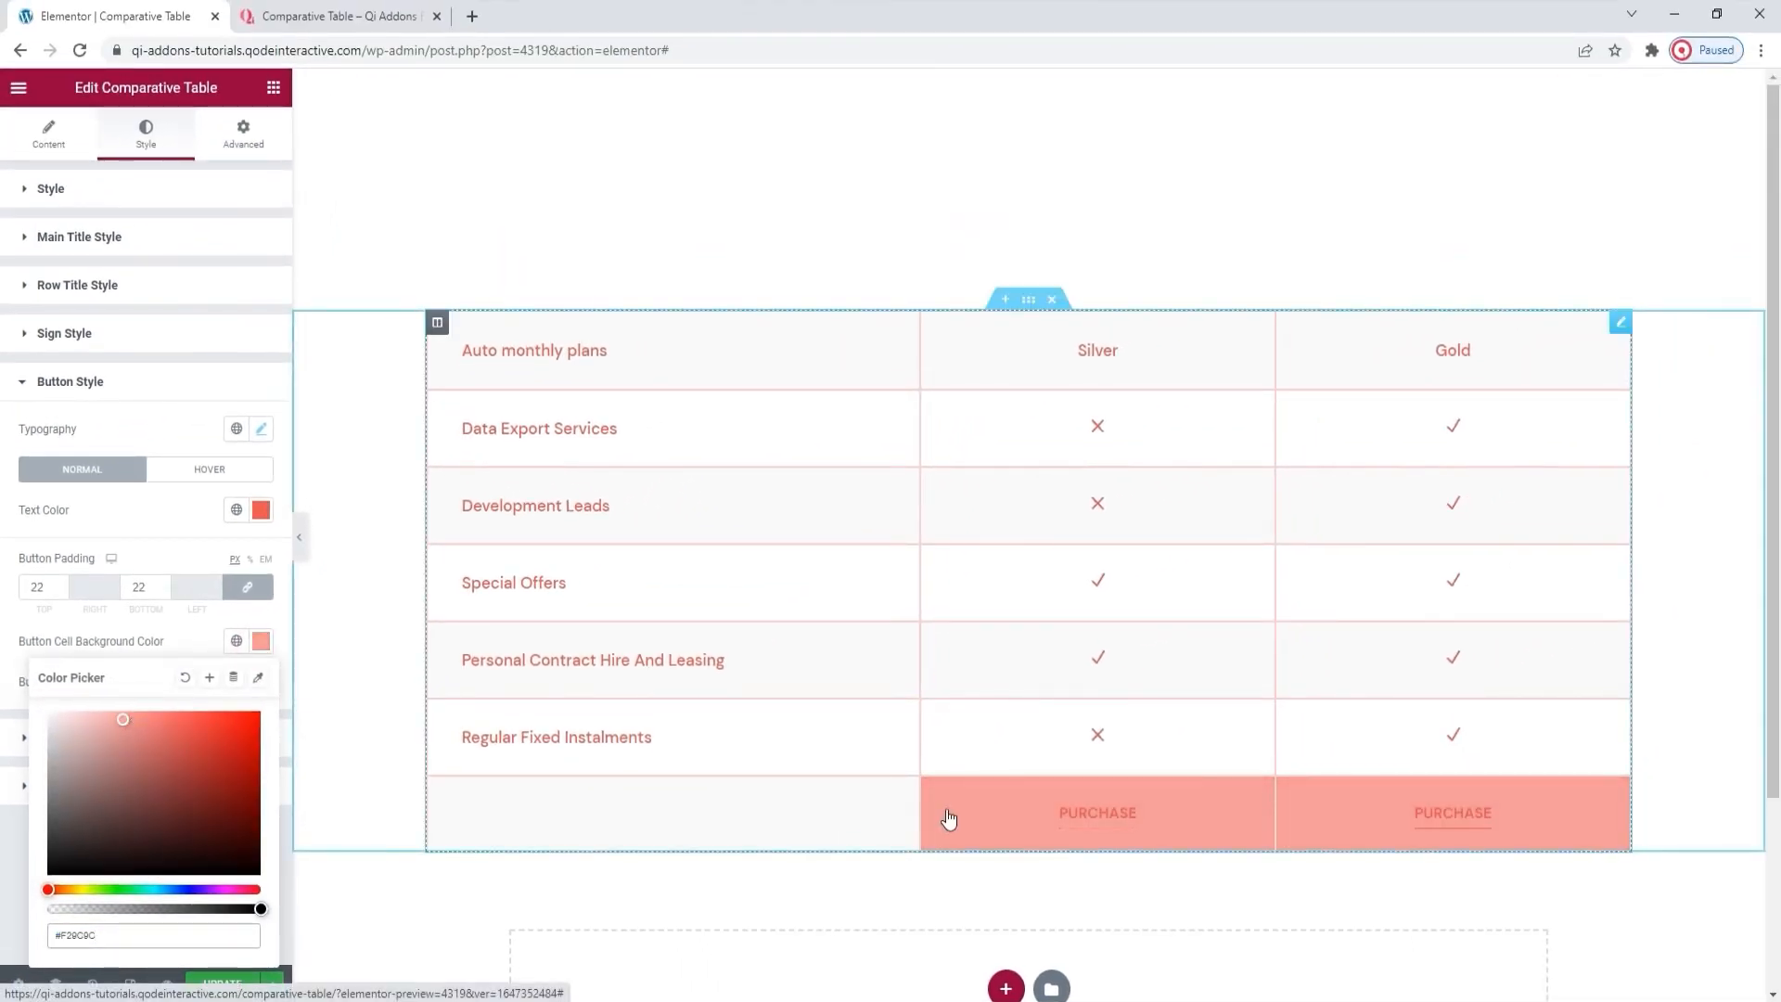
double_click(138, 931)
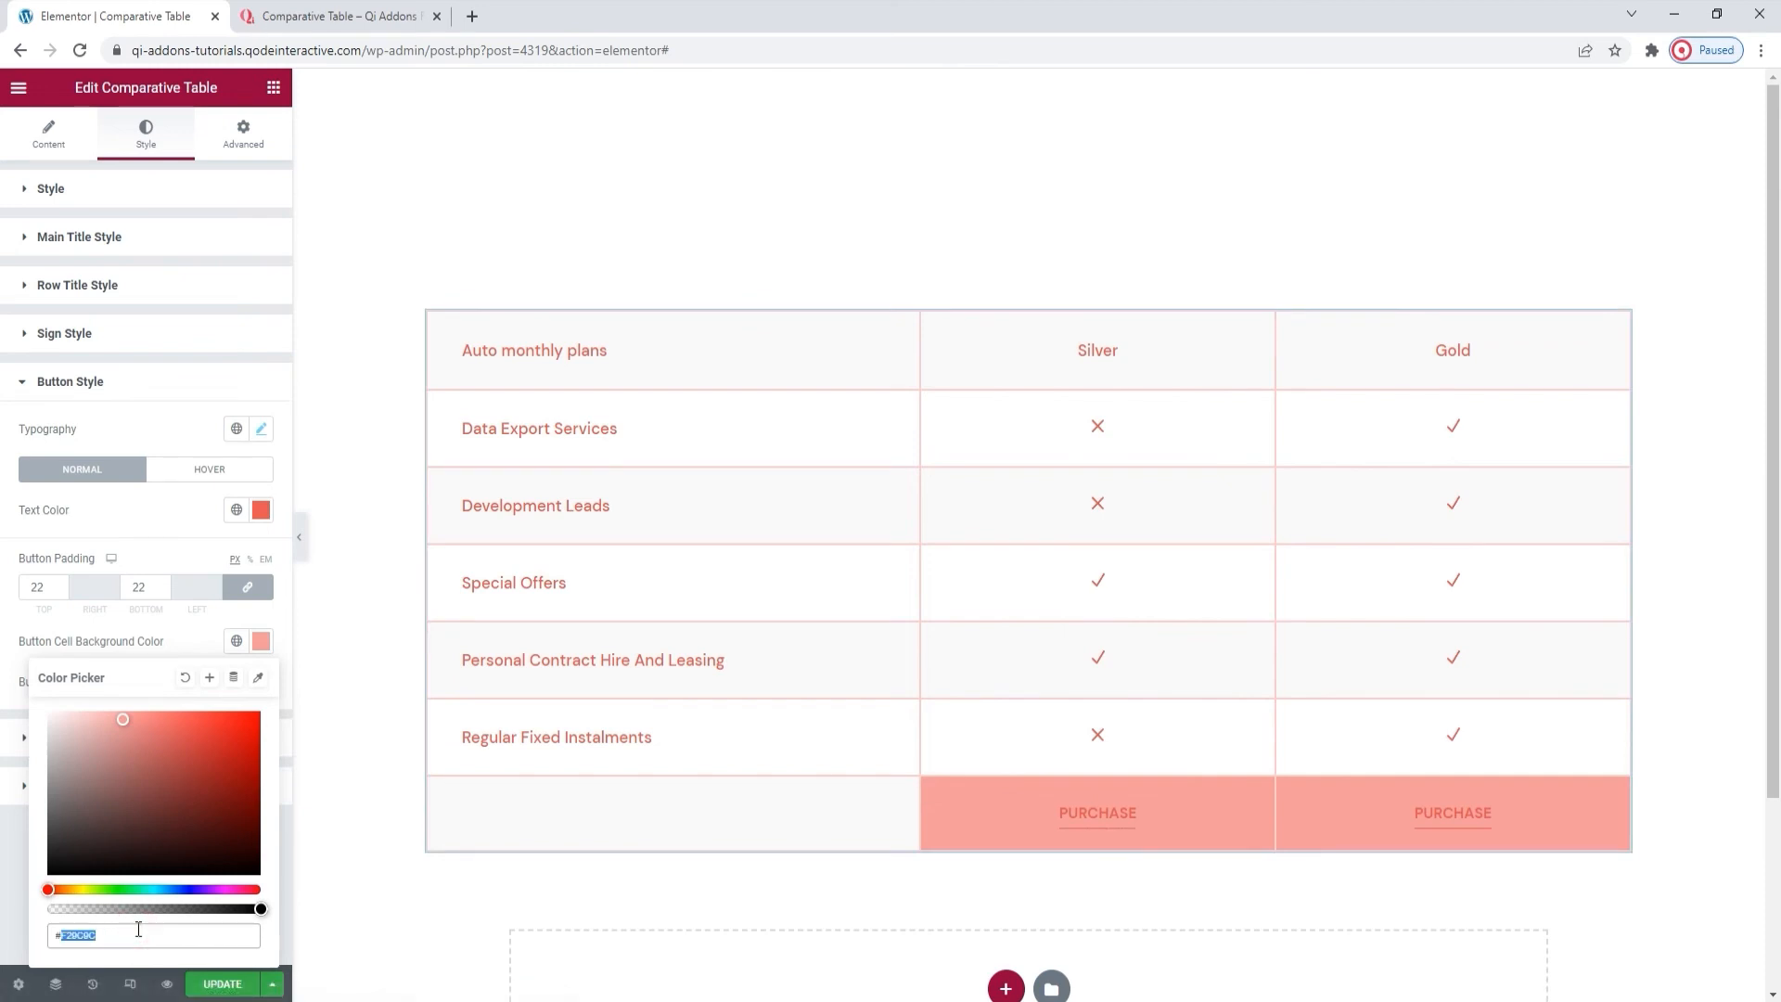
text(ffebeb)
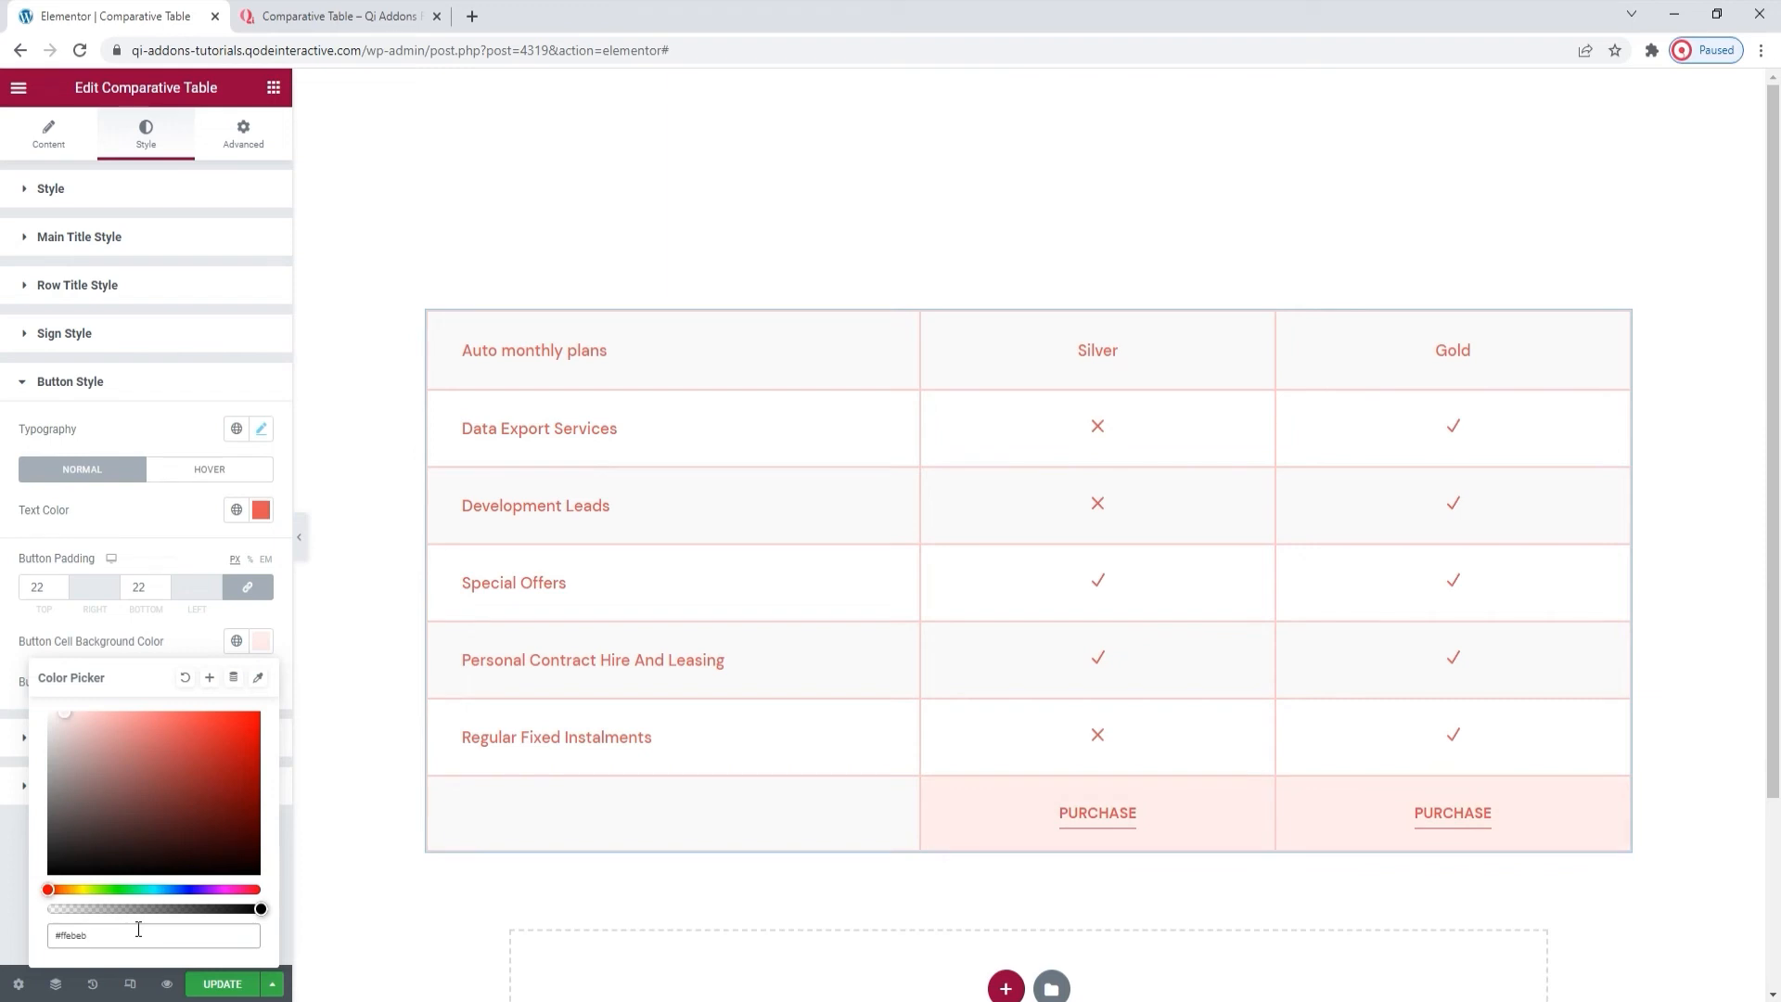
click(181, 640)
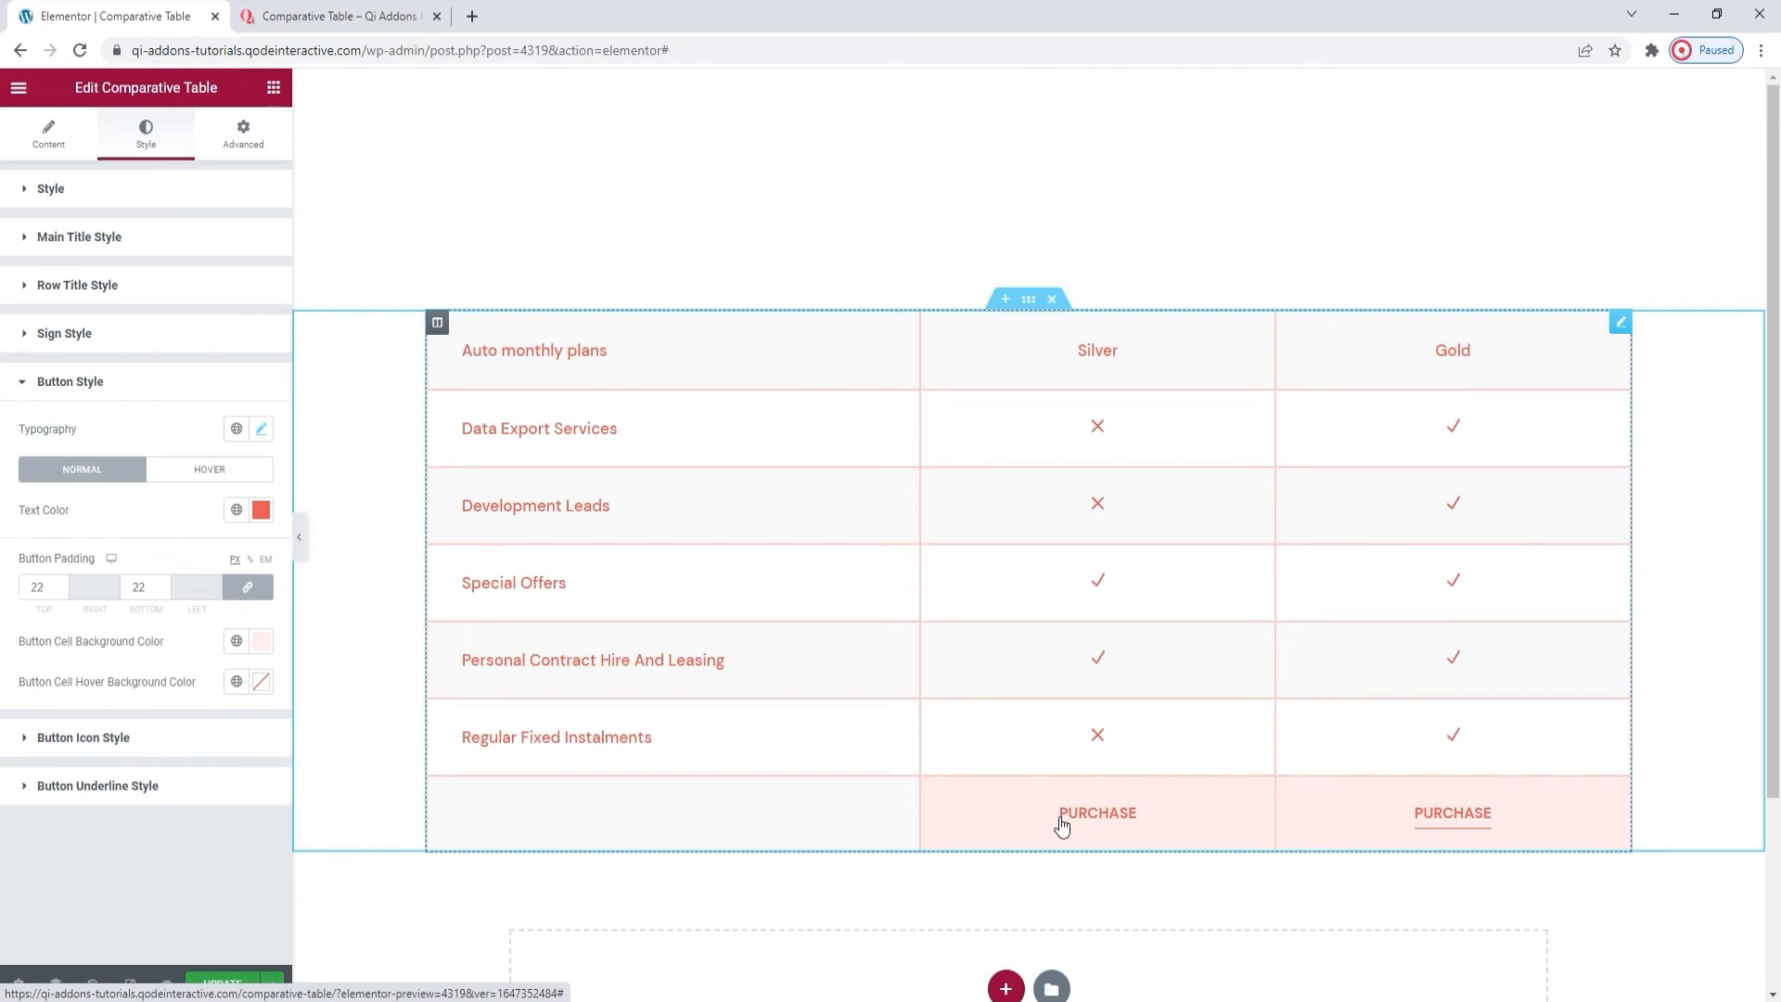
Try the gray #979797 as the button cell hover background color and reset it to the default.
click(260, 682)
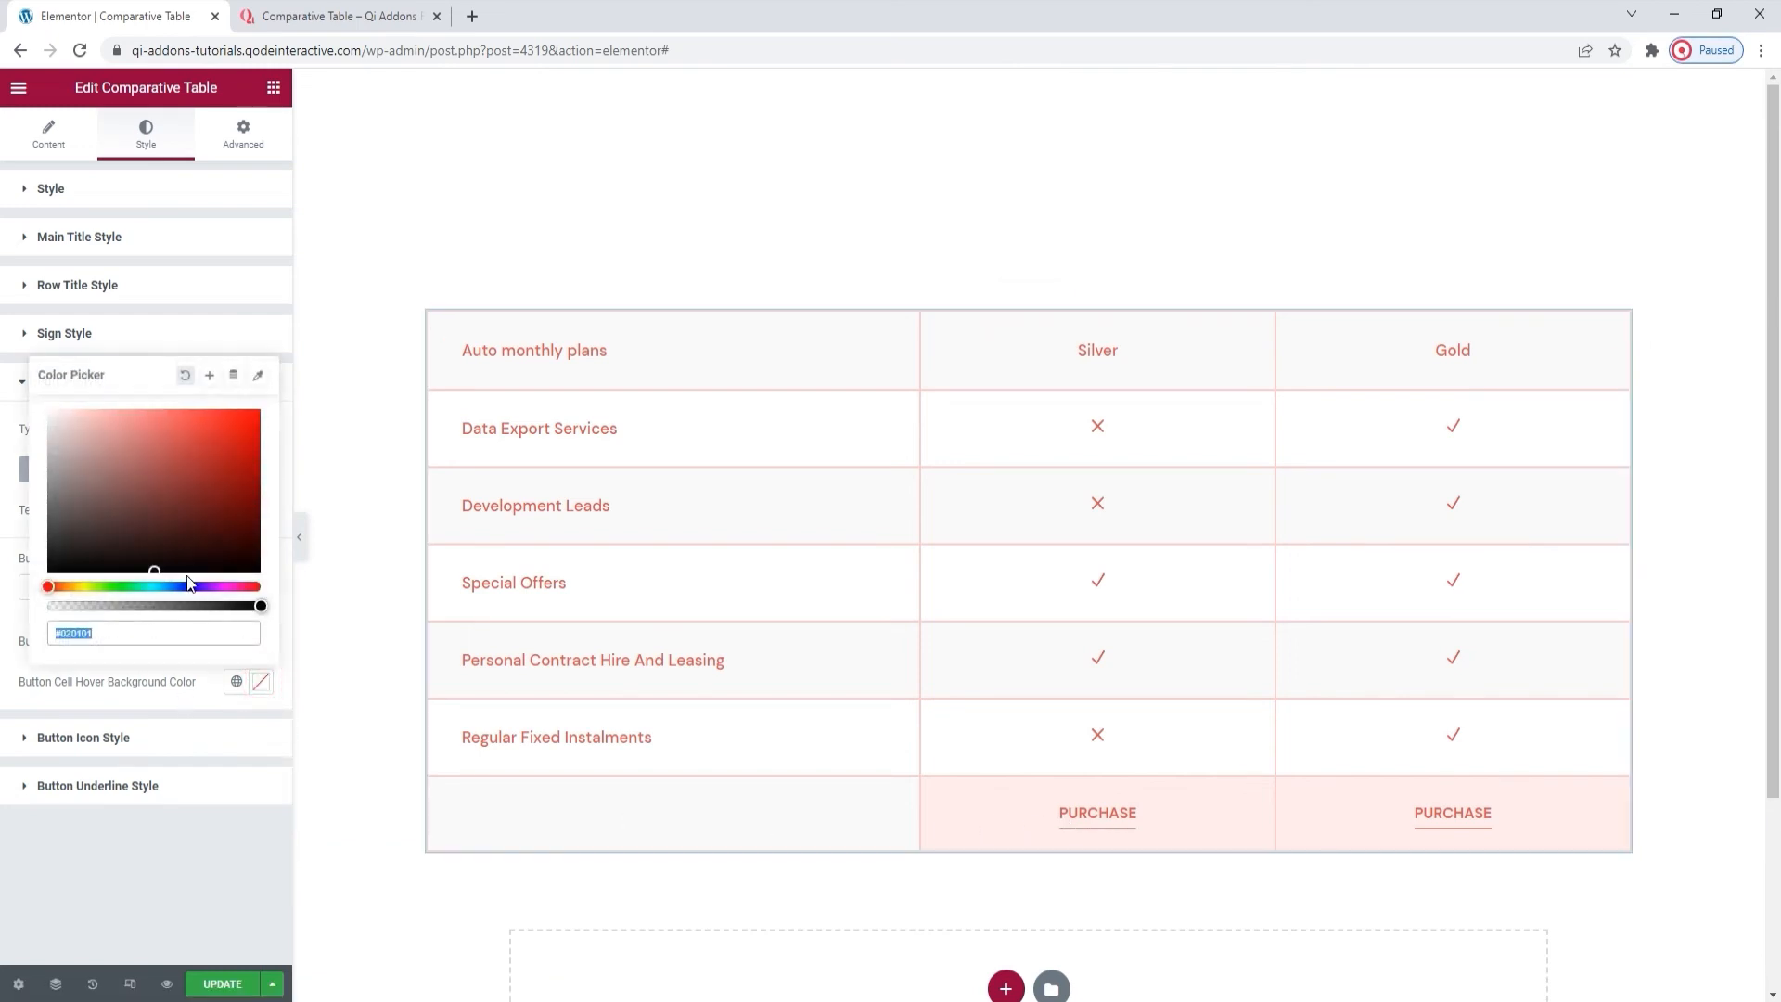
drag(187, 504, 50, 476)
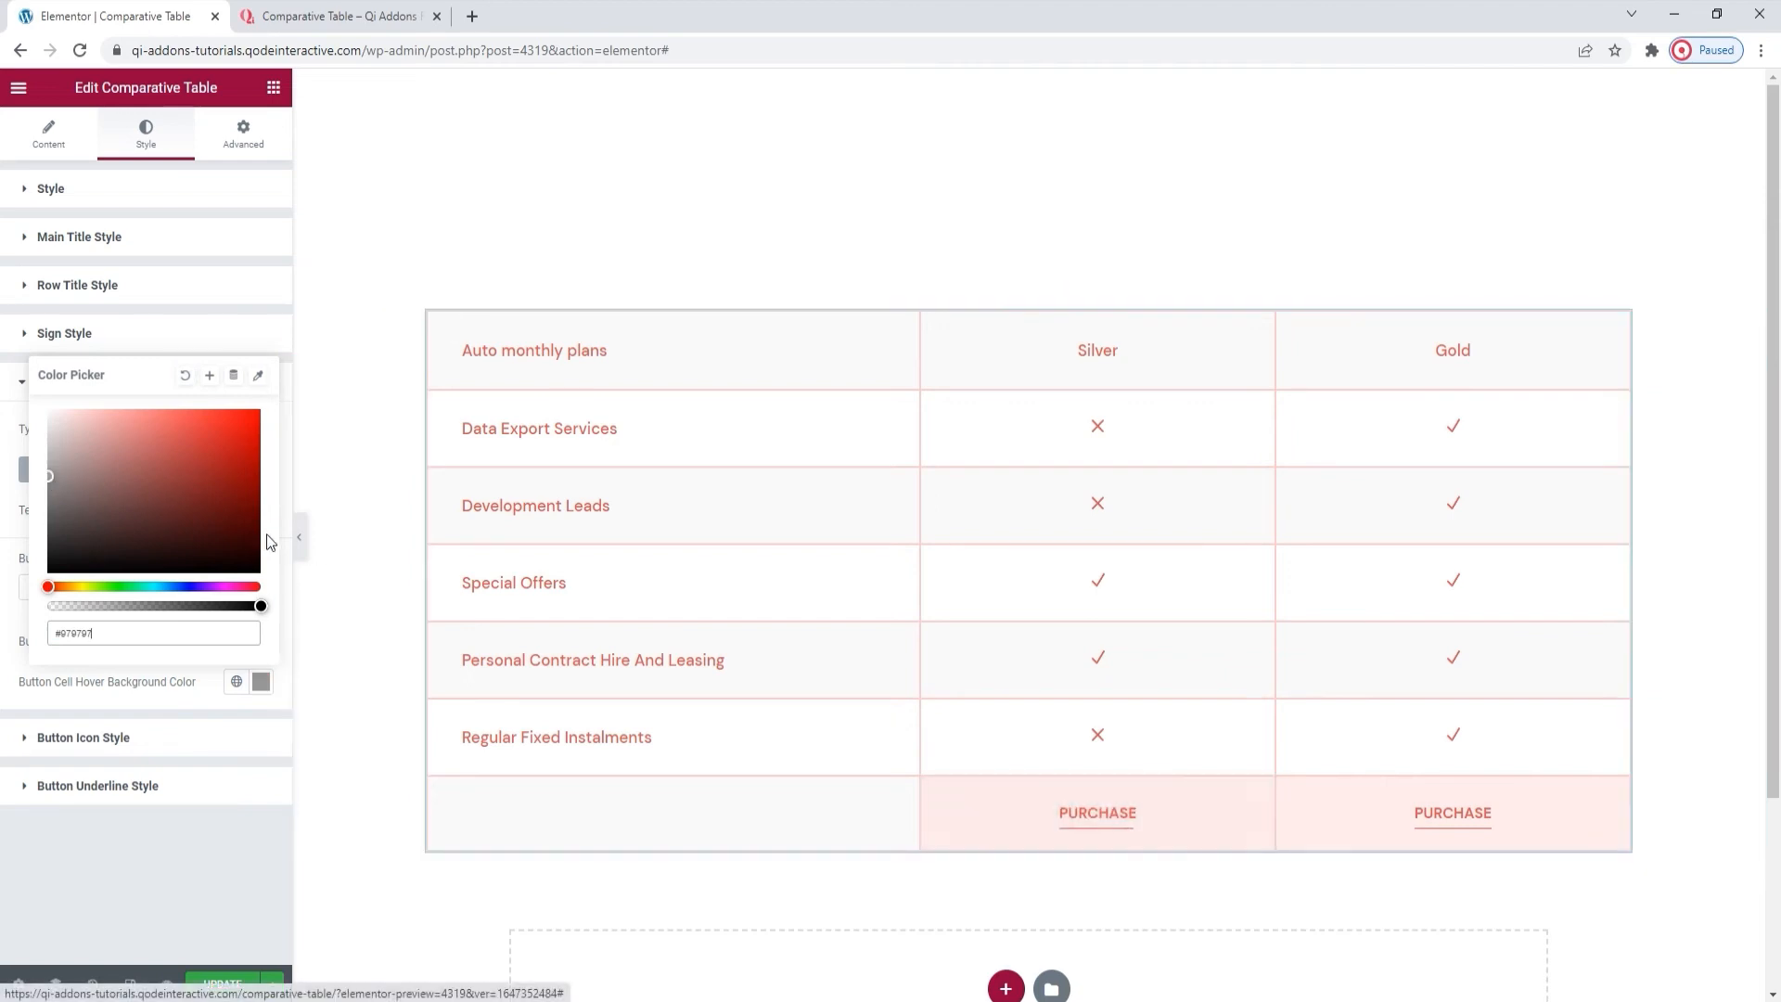
click(184, 374)
click(192, 690)
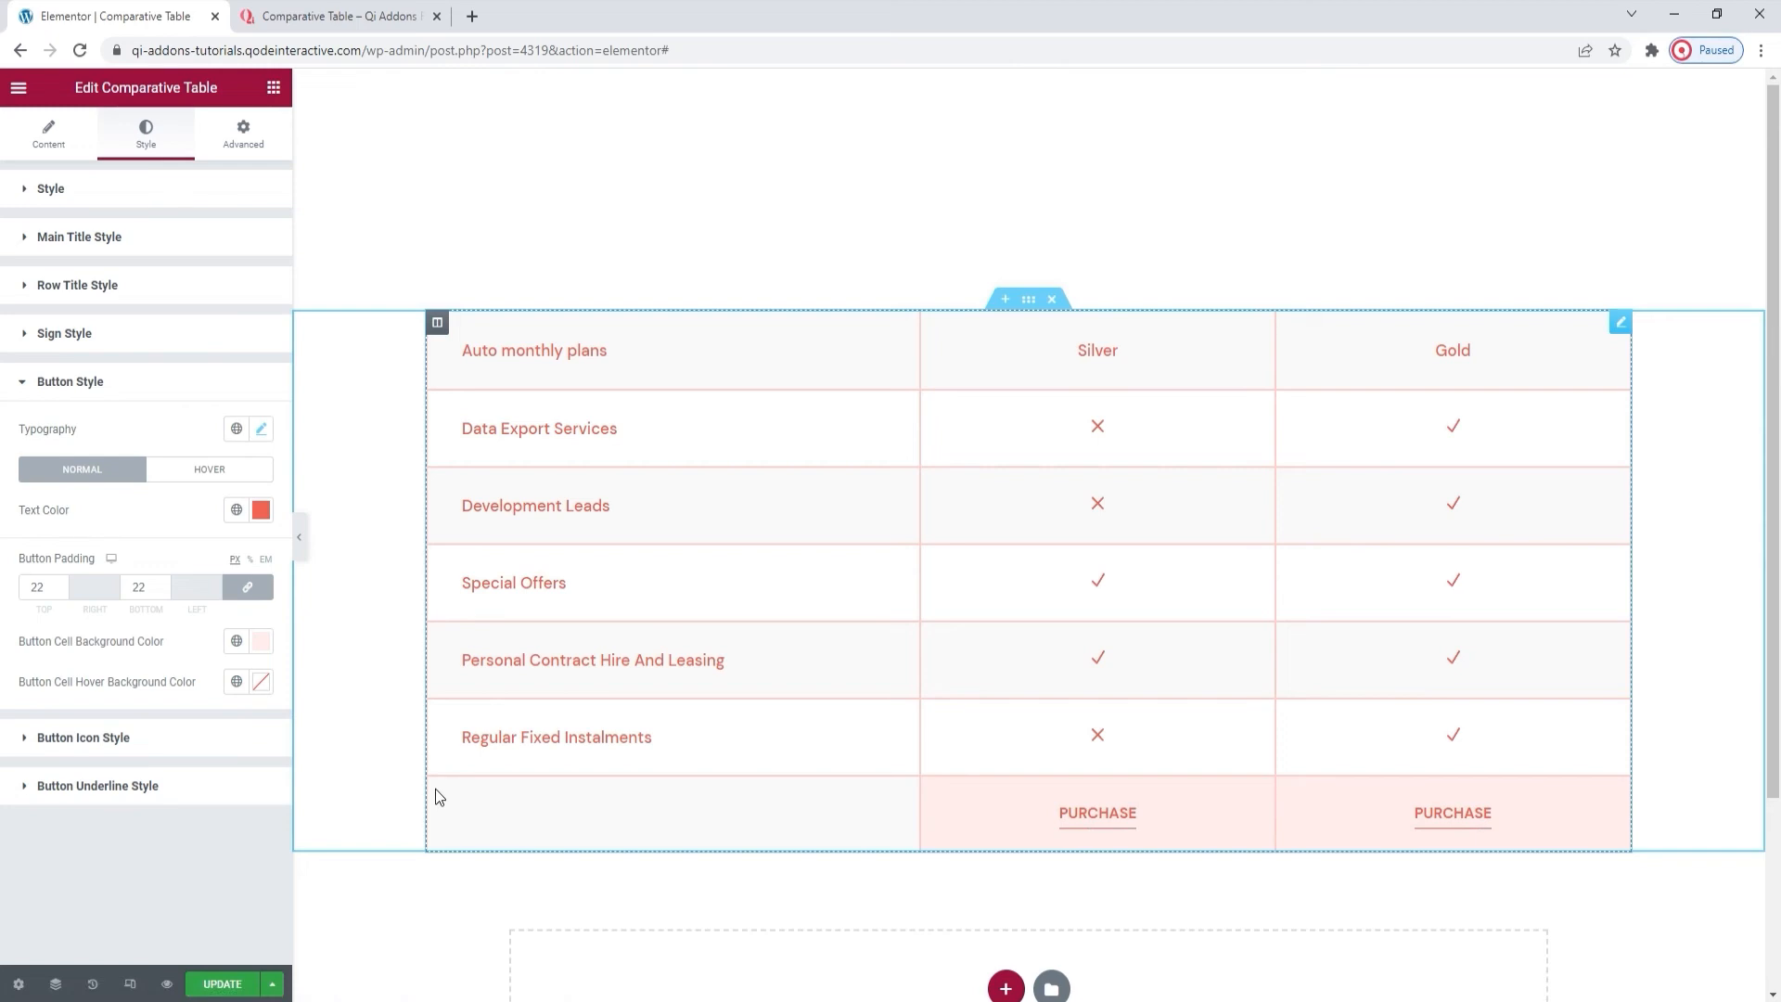
View the Button Icon Style settings and open the Button Underline Style settings.
click(233, 739)
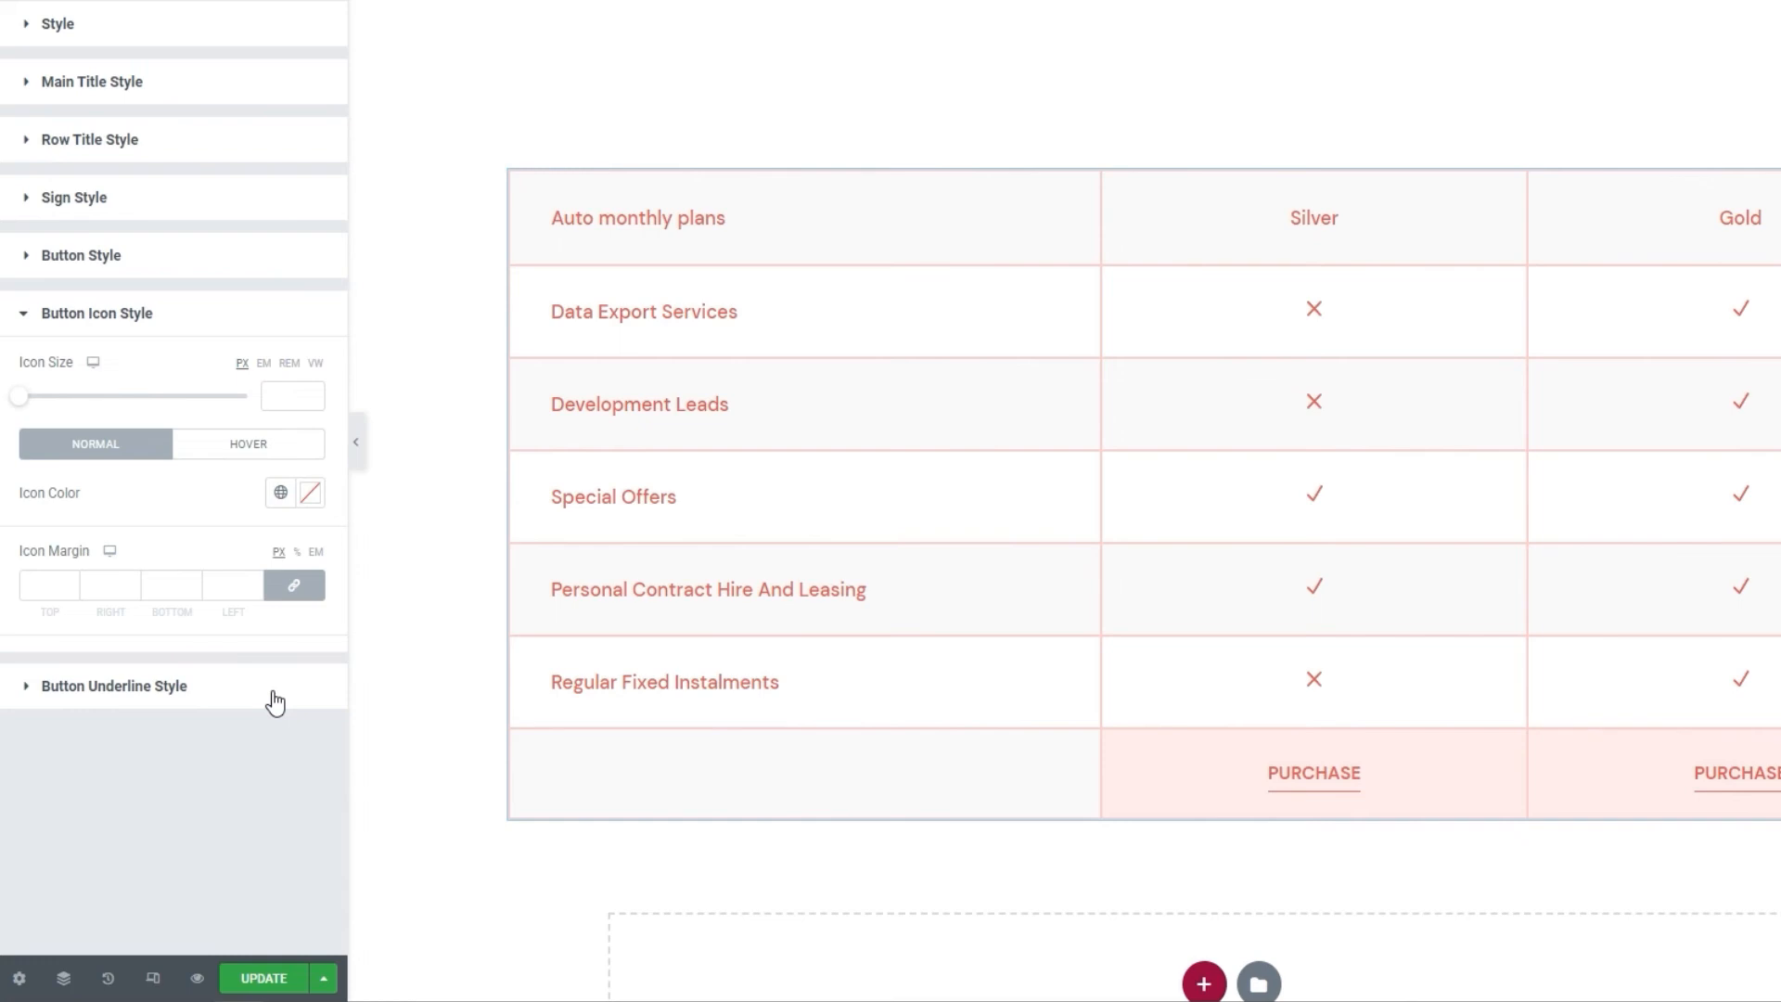
click(276, 702)
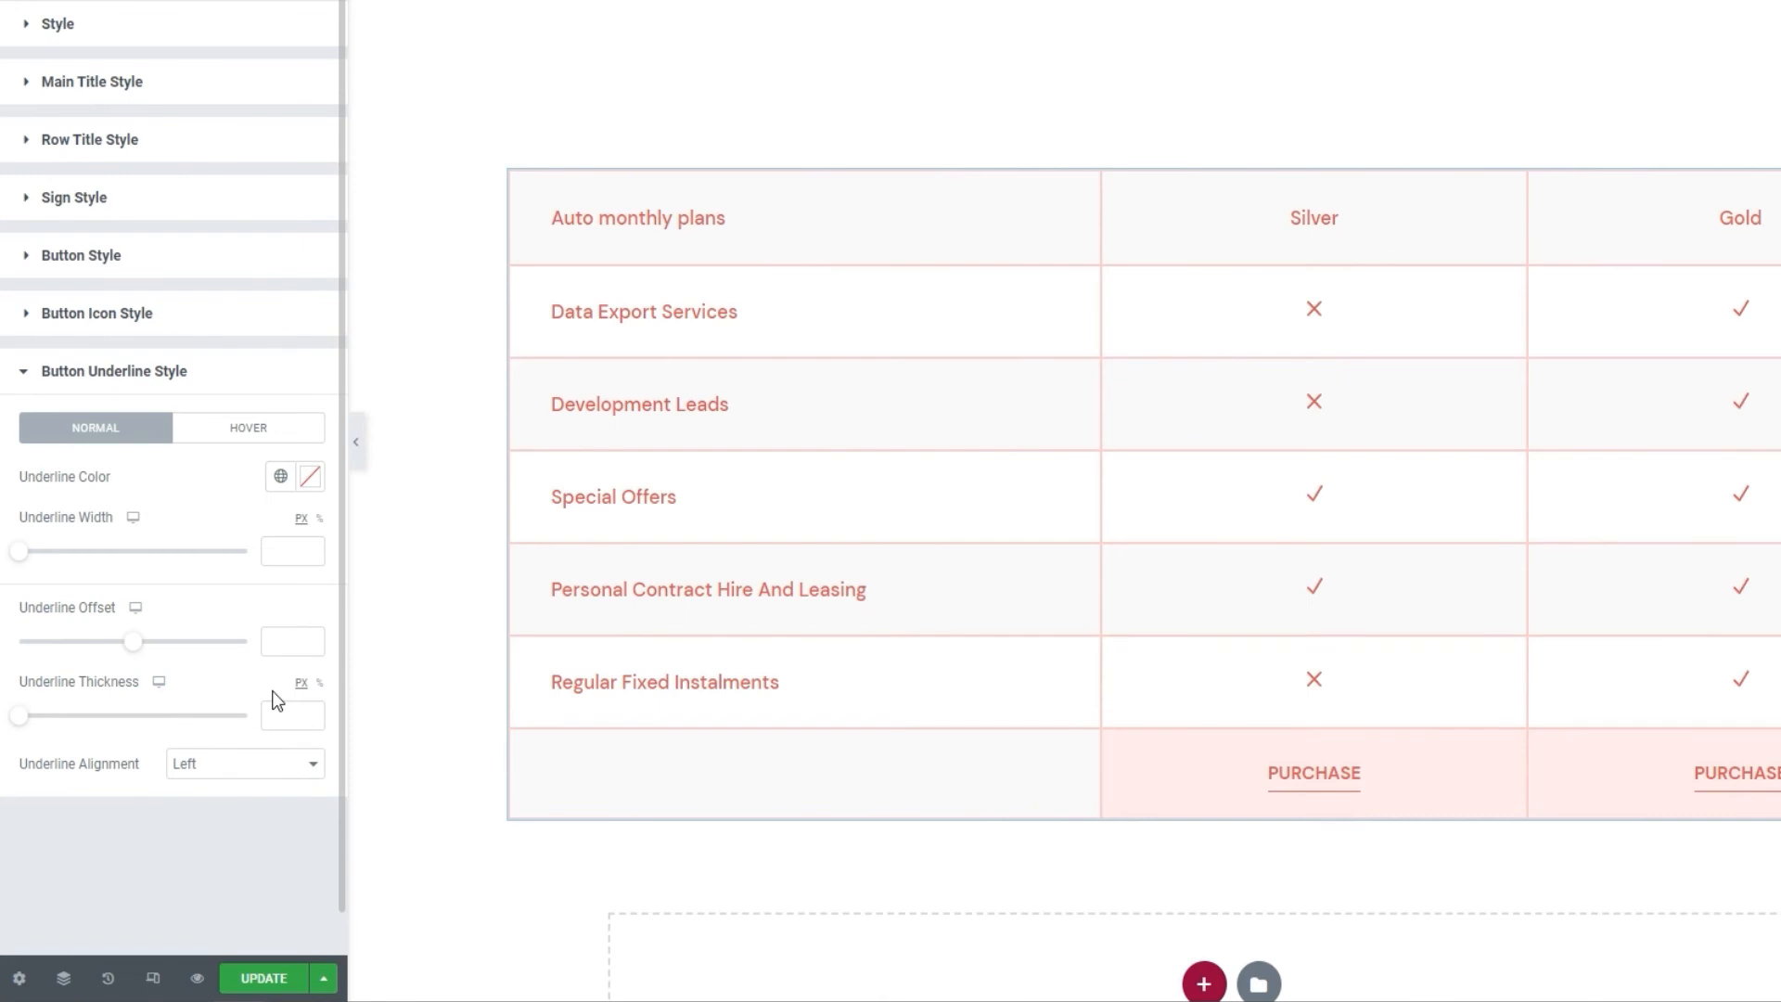
Try the dark gray #3F3939 as the button underline color and reset it to the default.
click(310, 477)
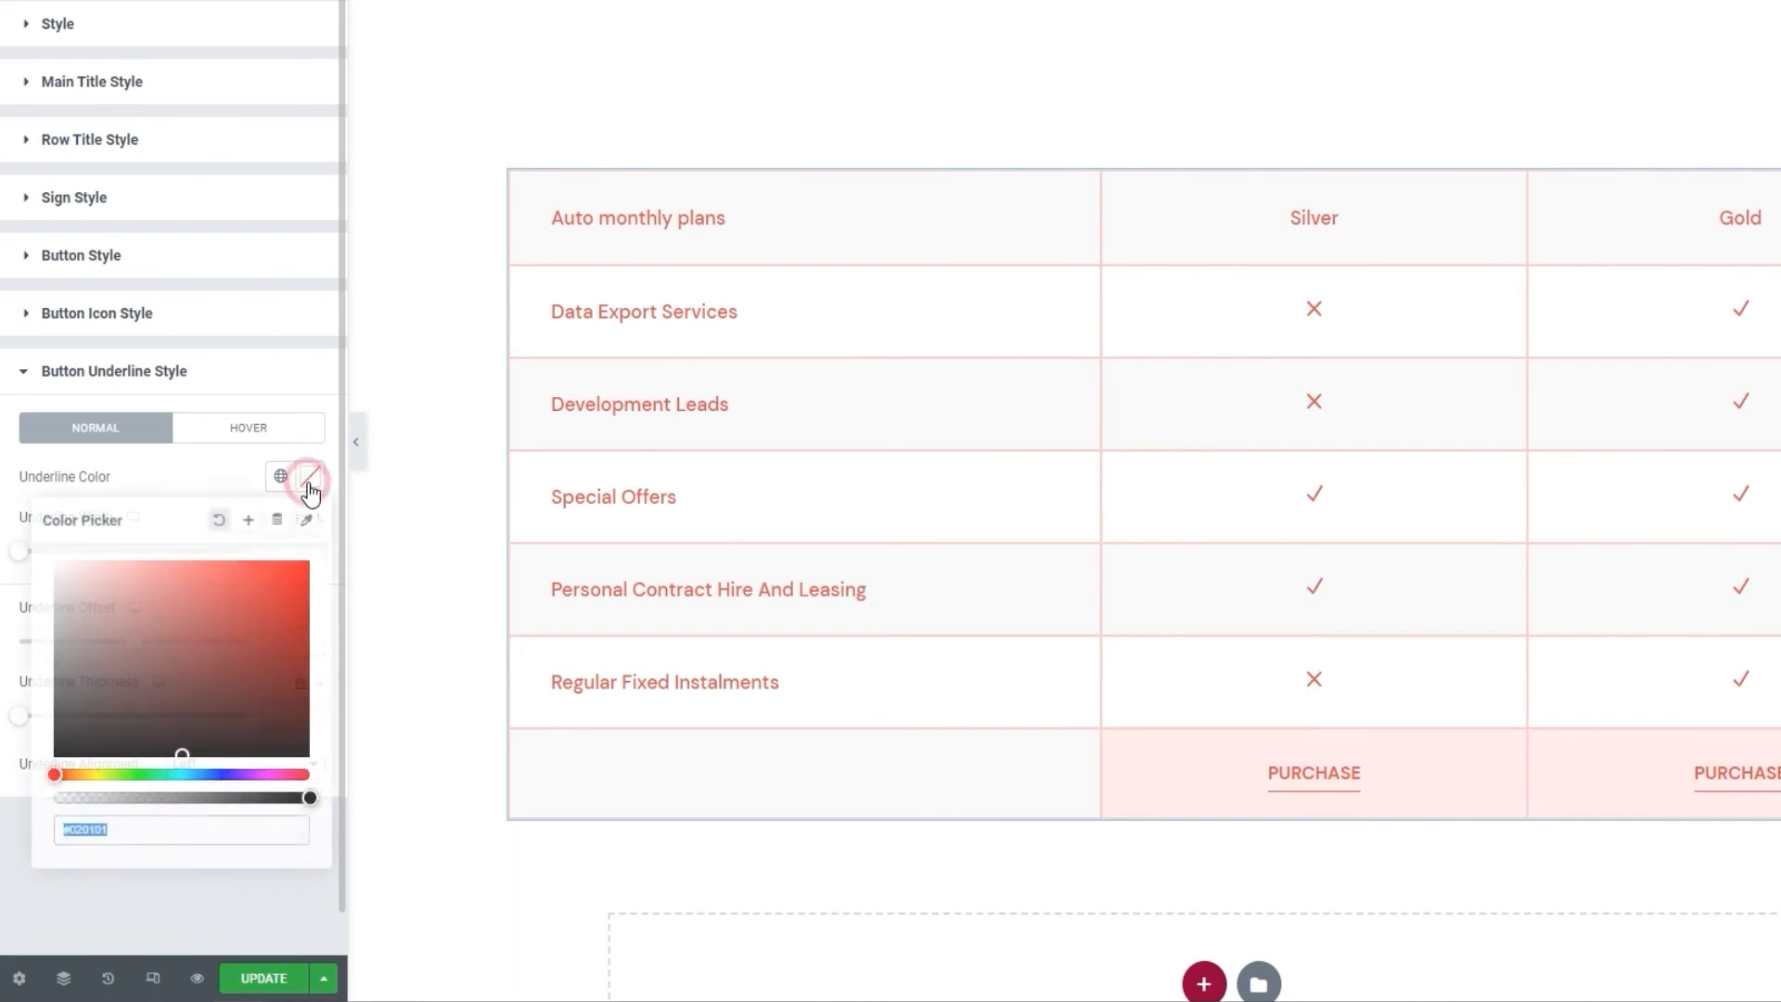
click(190, 582)
click(82, 707)
drag(81, 707, 80, 709)
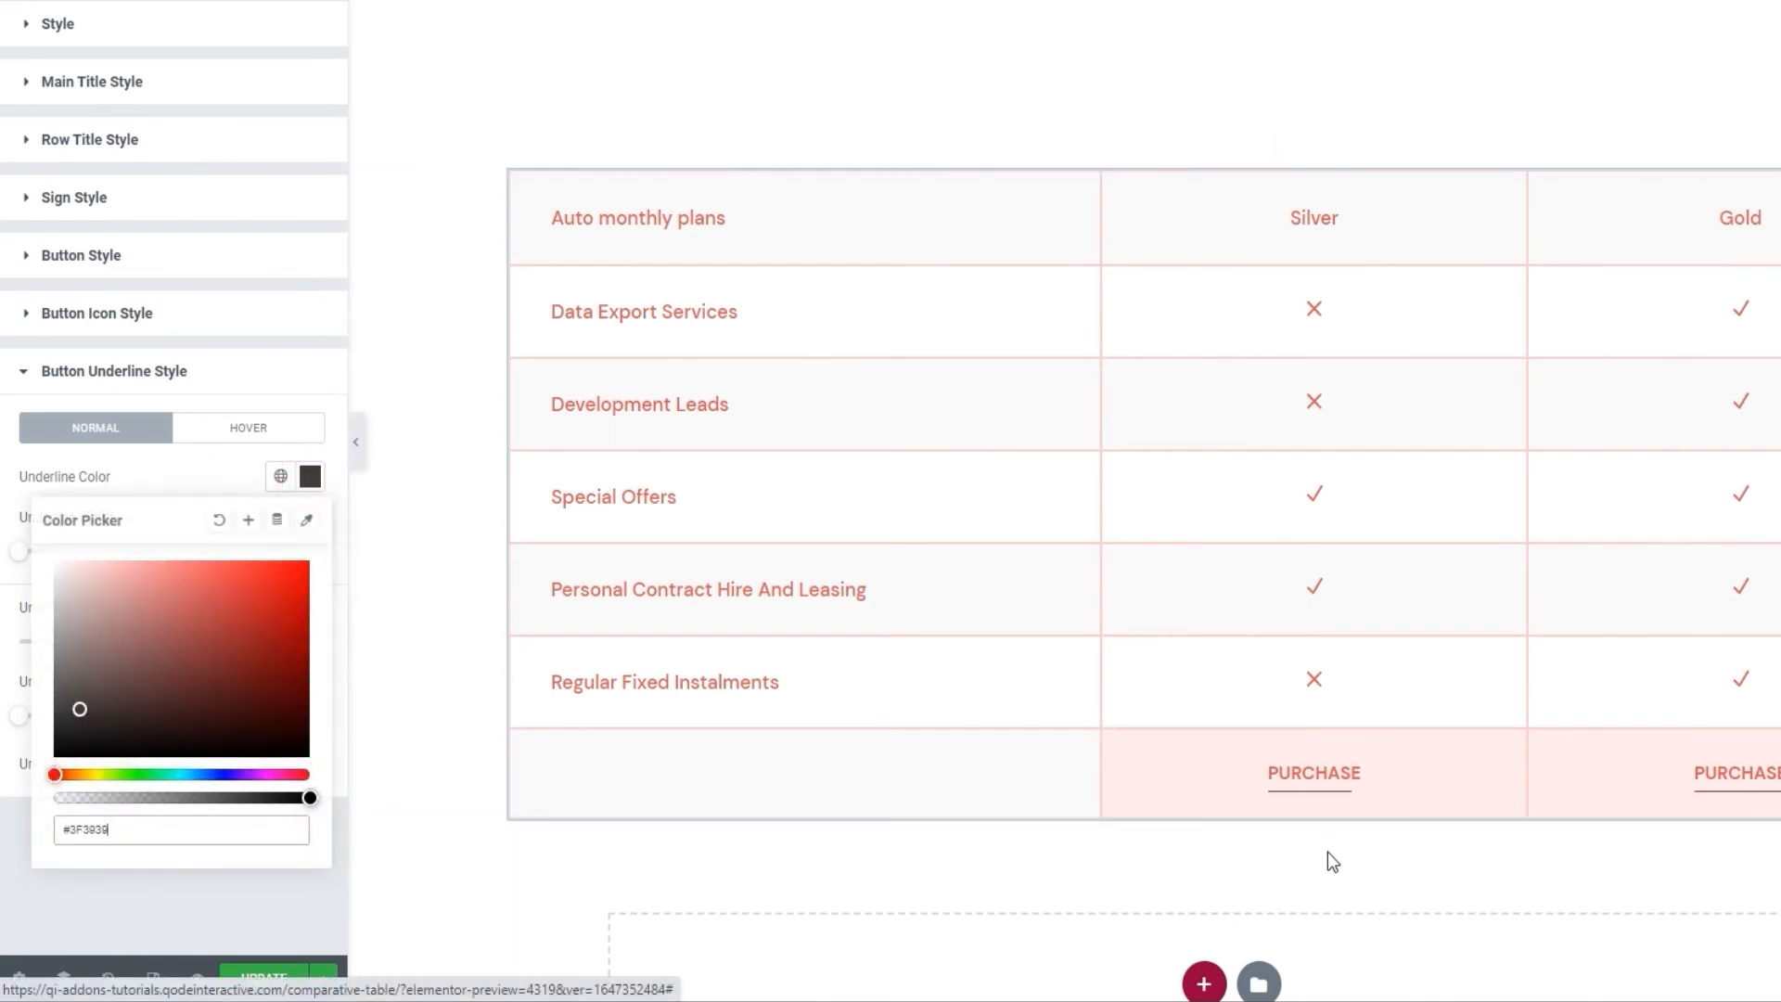
click(220, 519)
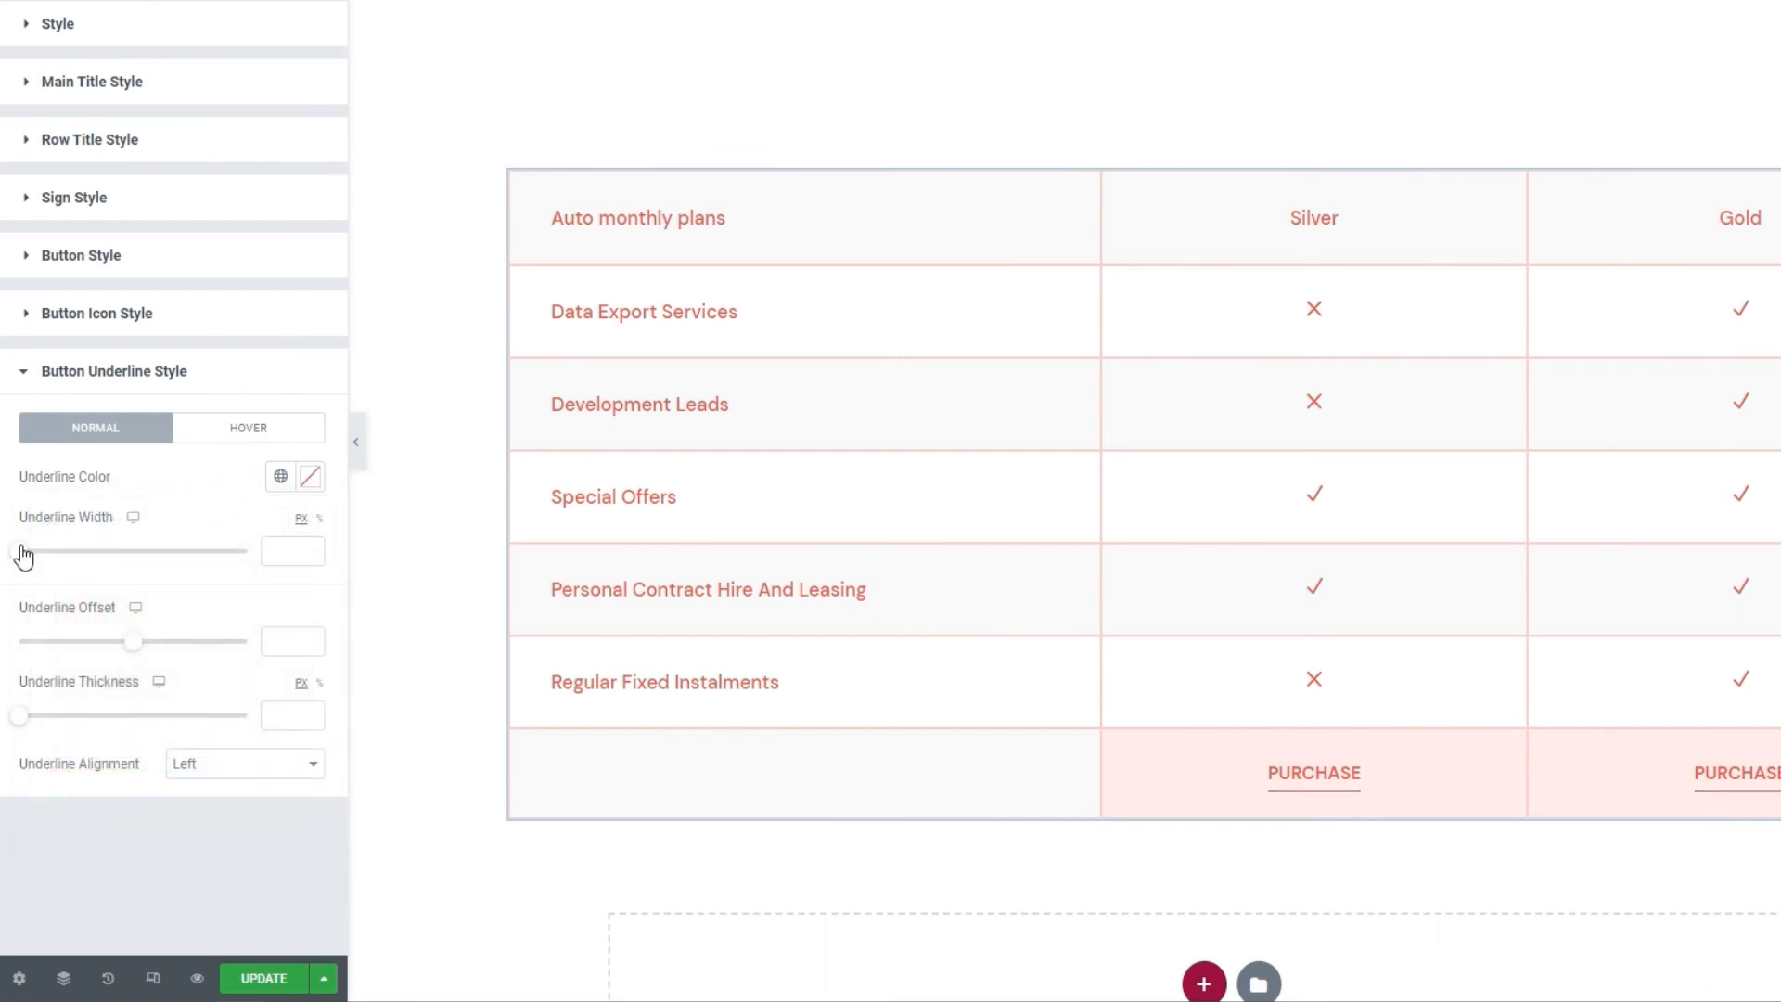
Set the button underline width to 55 px and its alignment to Right.
drag(20, 553, 144, 551)
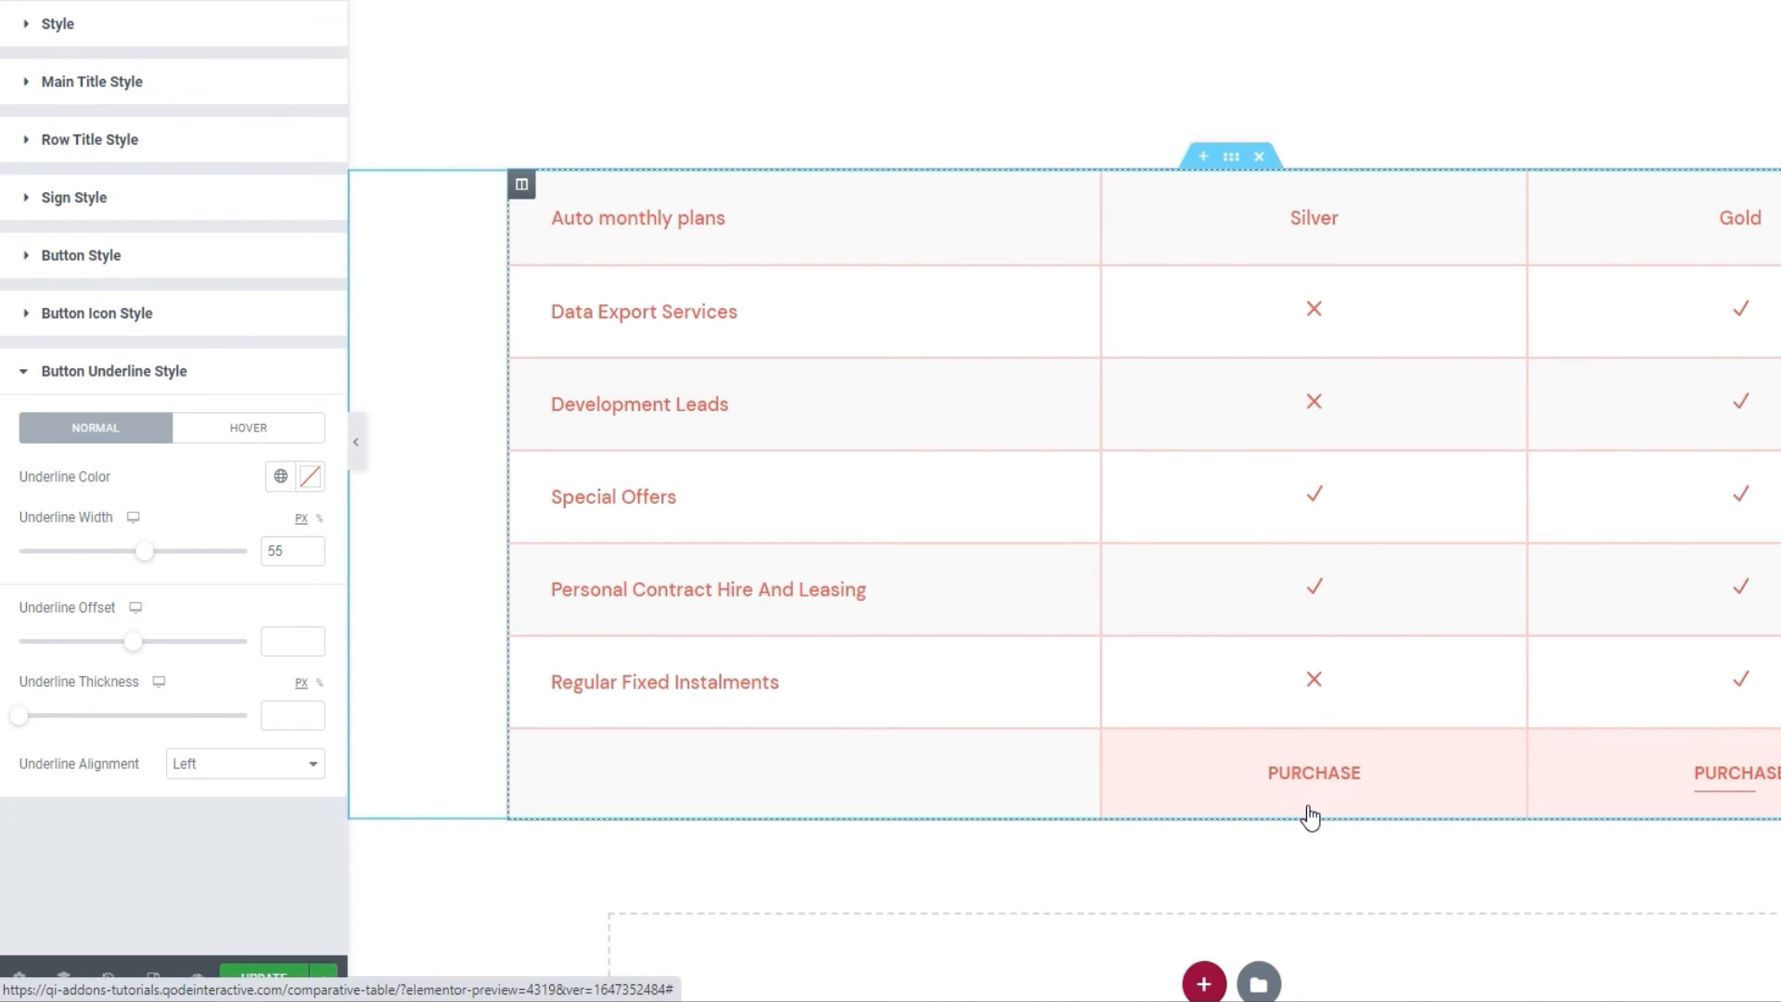
click(264, 775)
click(248, 798)
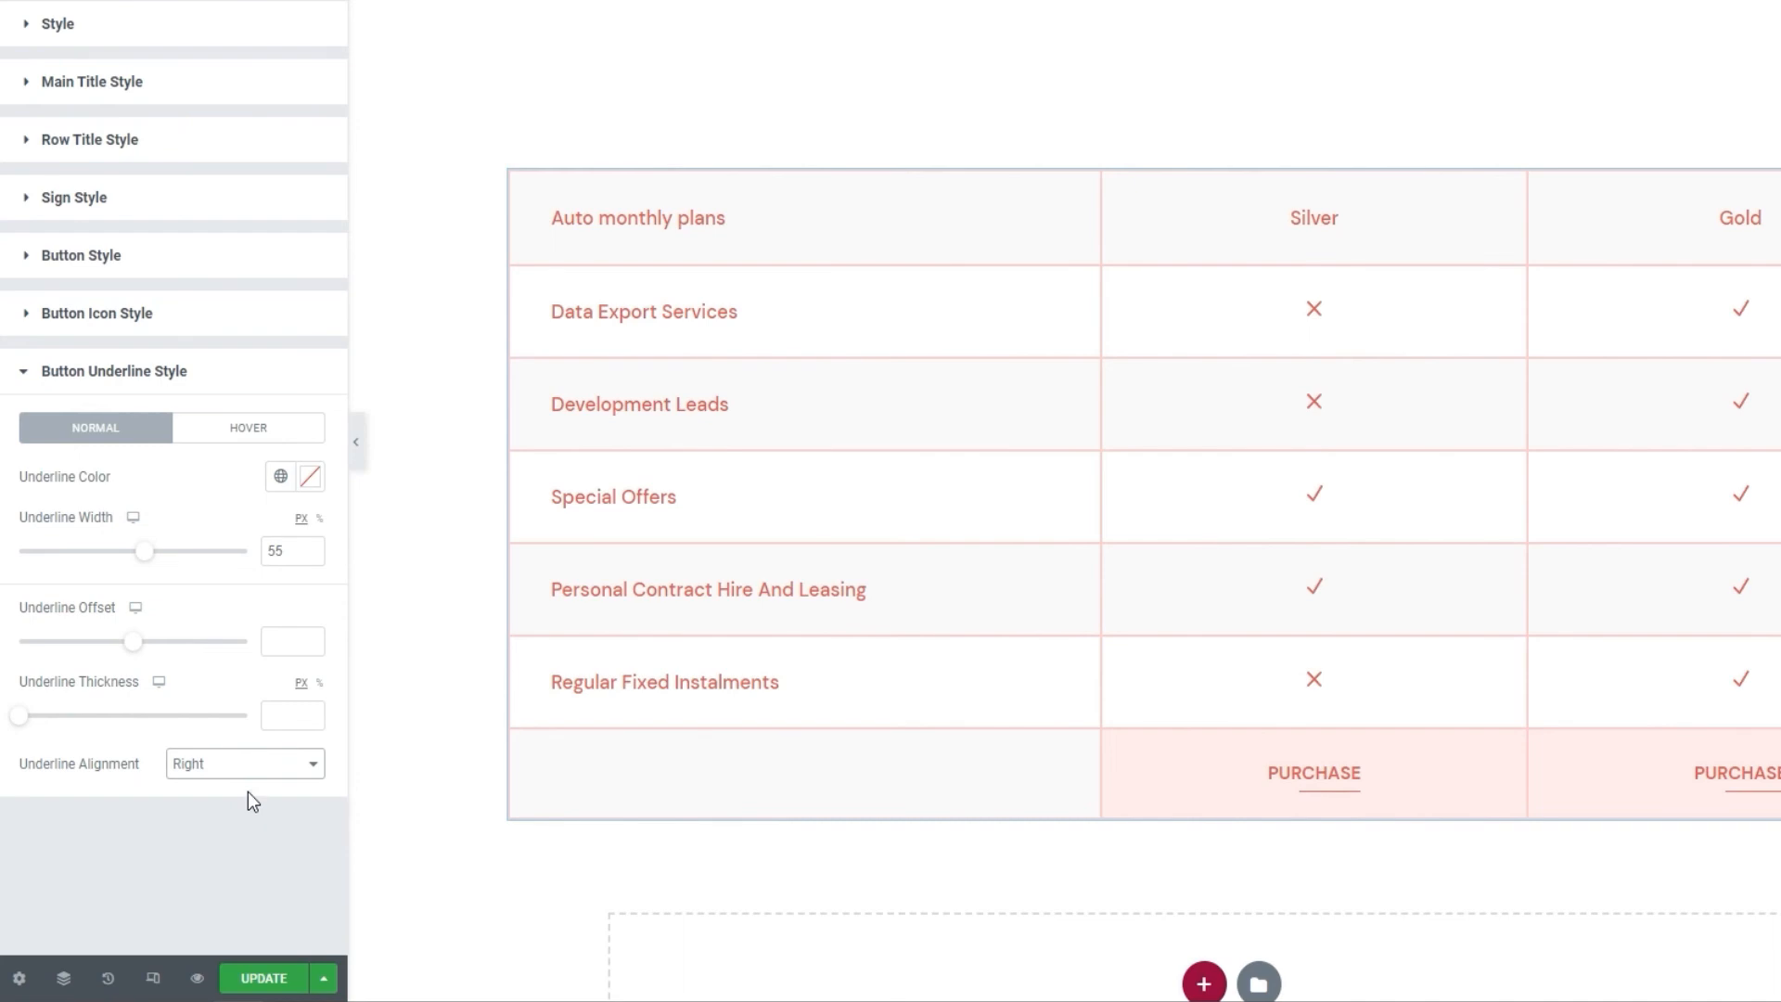
Try the Center alignment for the button underline, return it to Left, and clear the underline width.
click(253, 775)
click(246, 821)
click(266, 779)
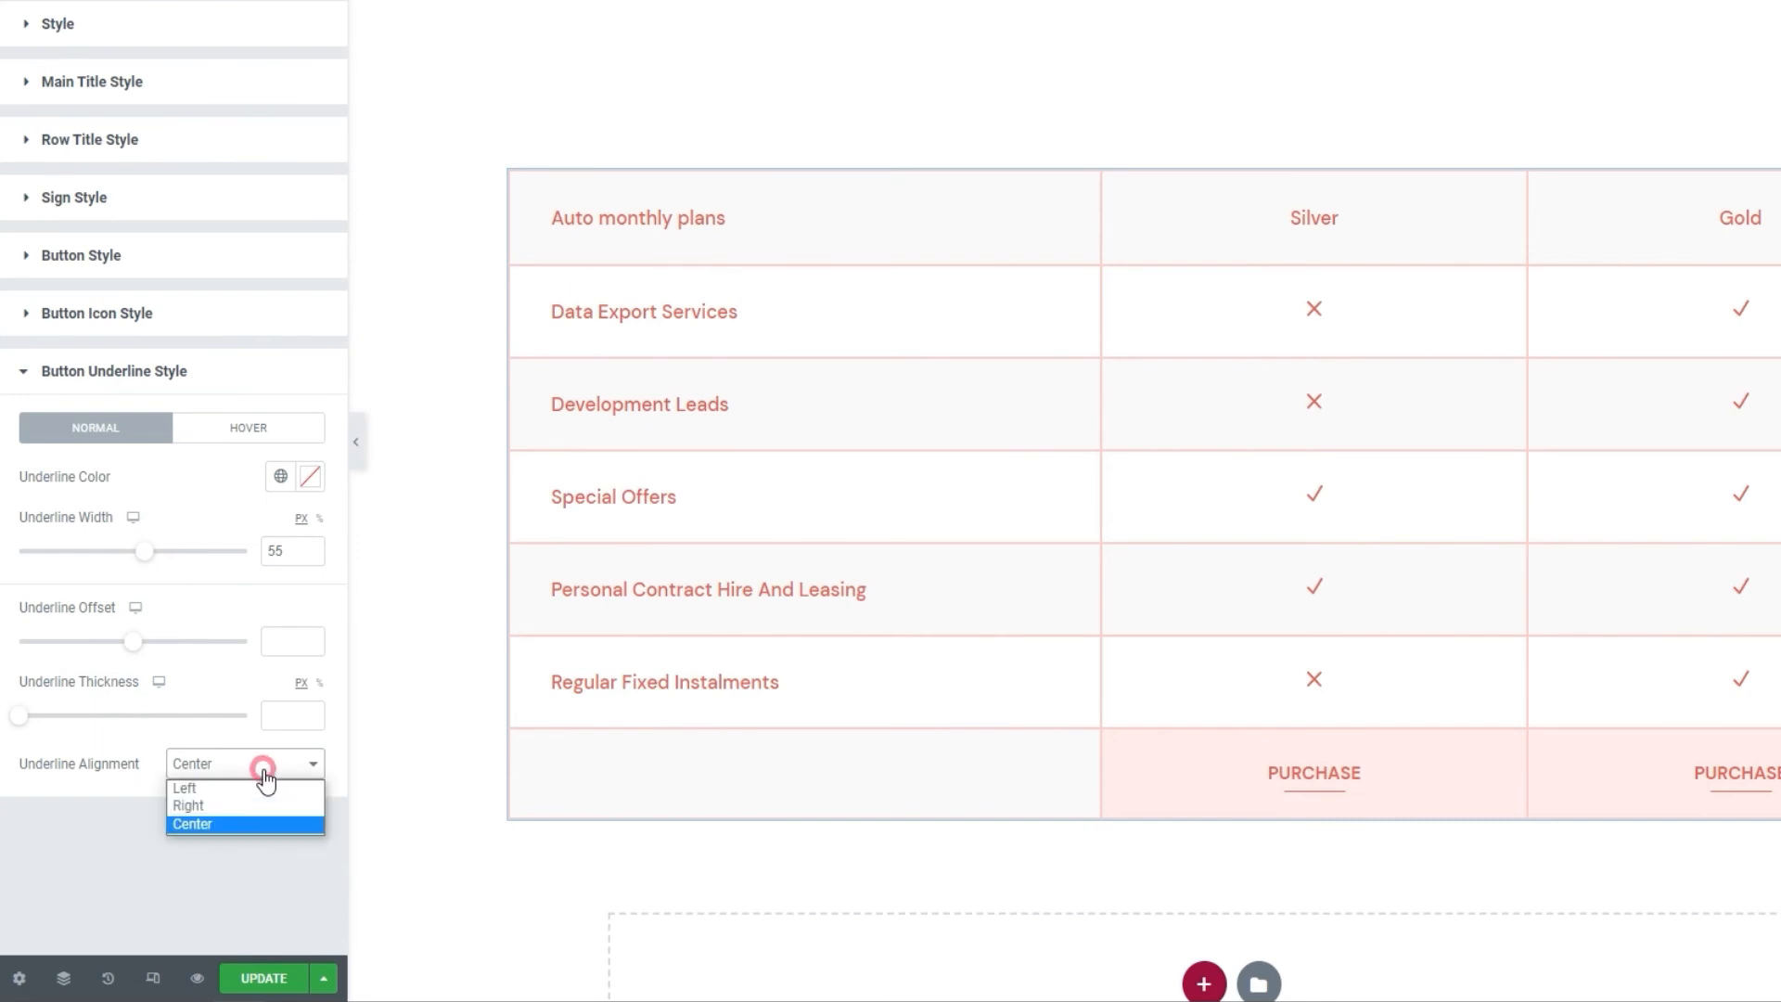
click(260, 785)
double_click(278, 547)
key(BackSpace)
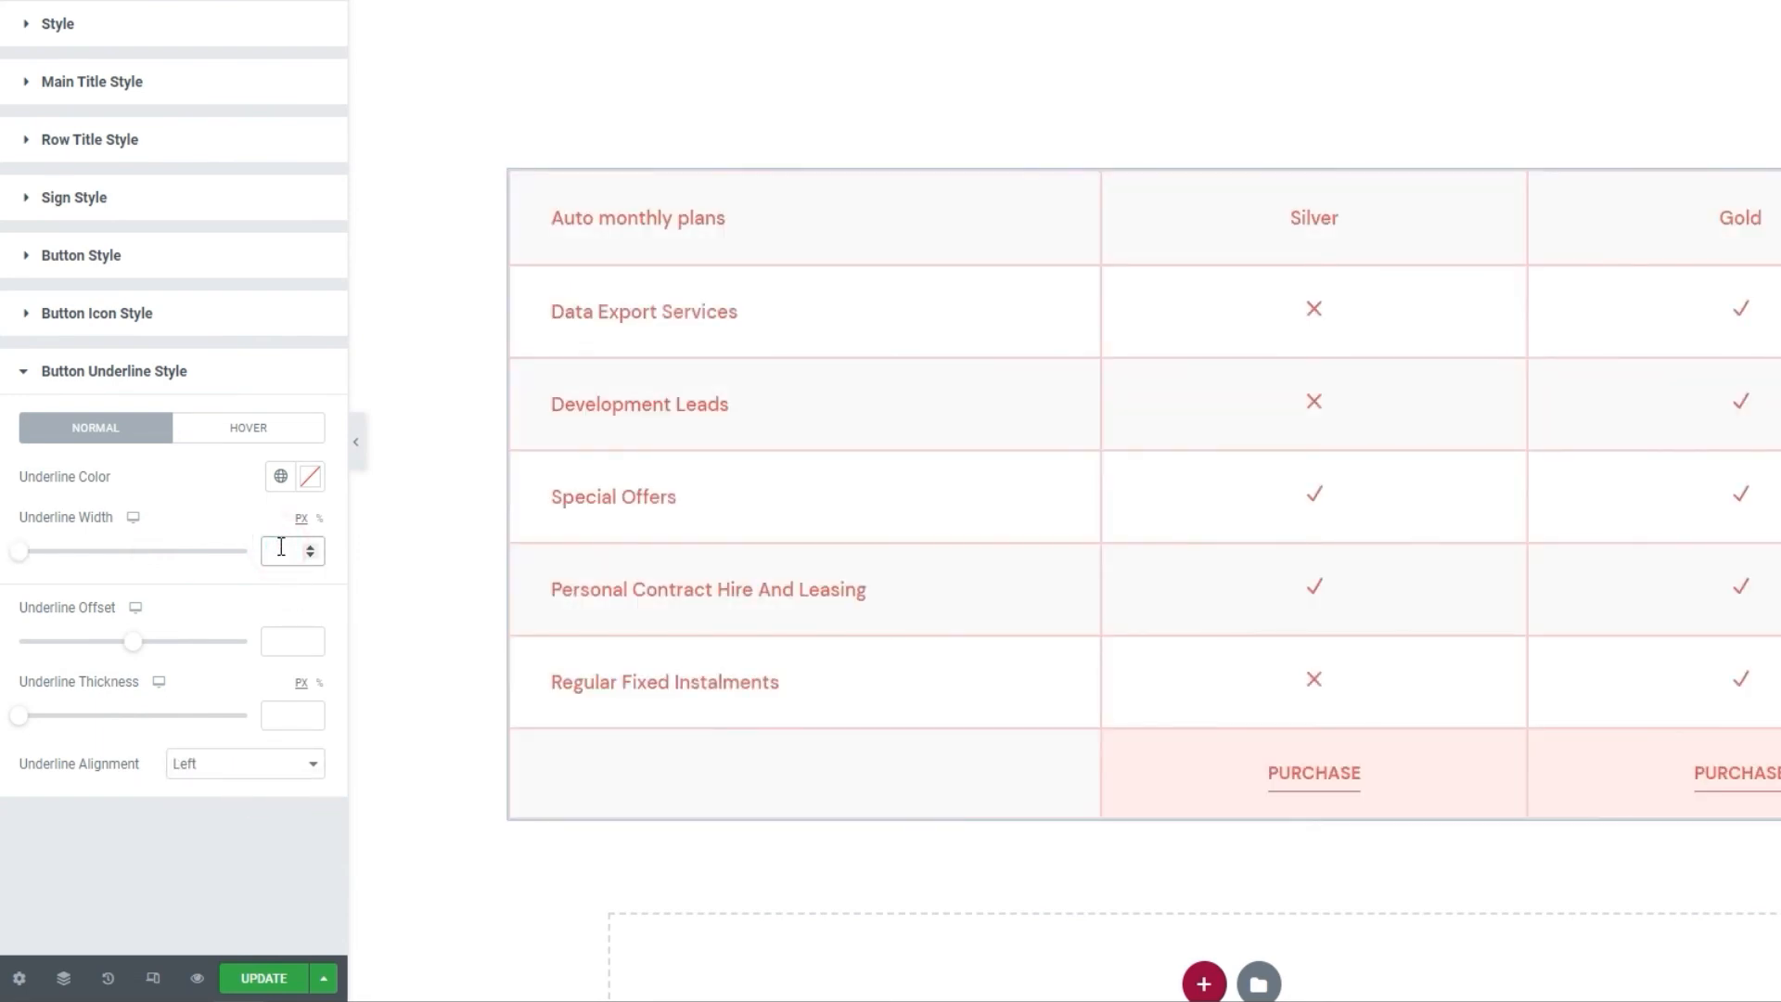
Set the button underline hover width to 100%.
click(268, 436)
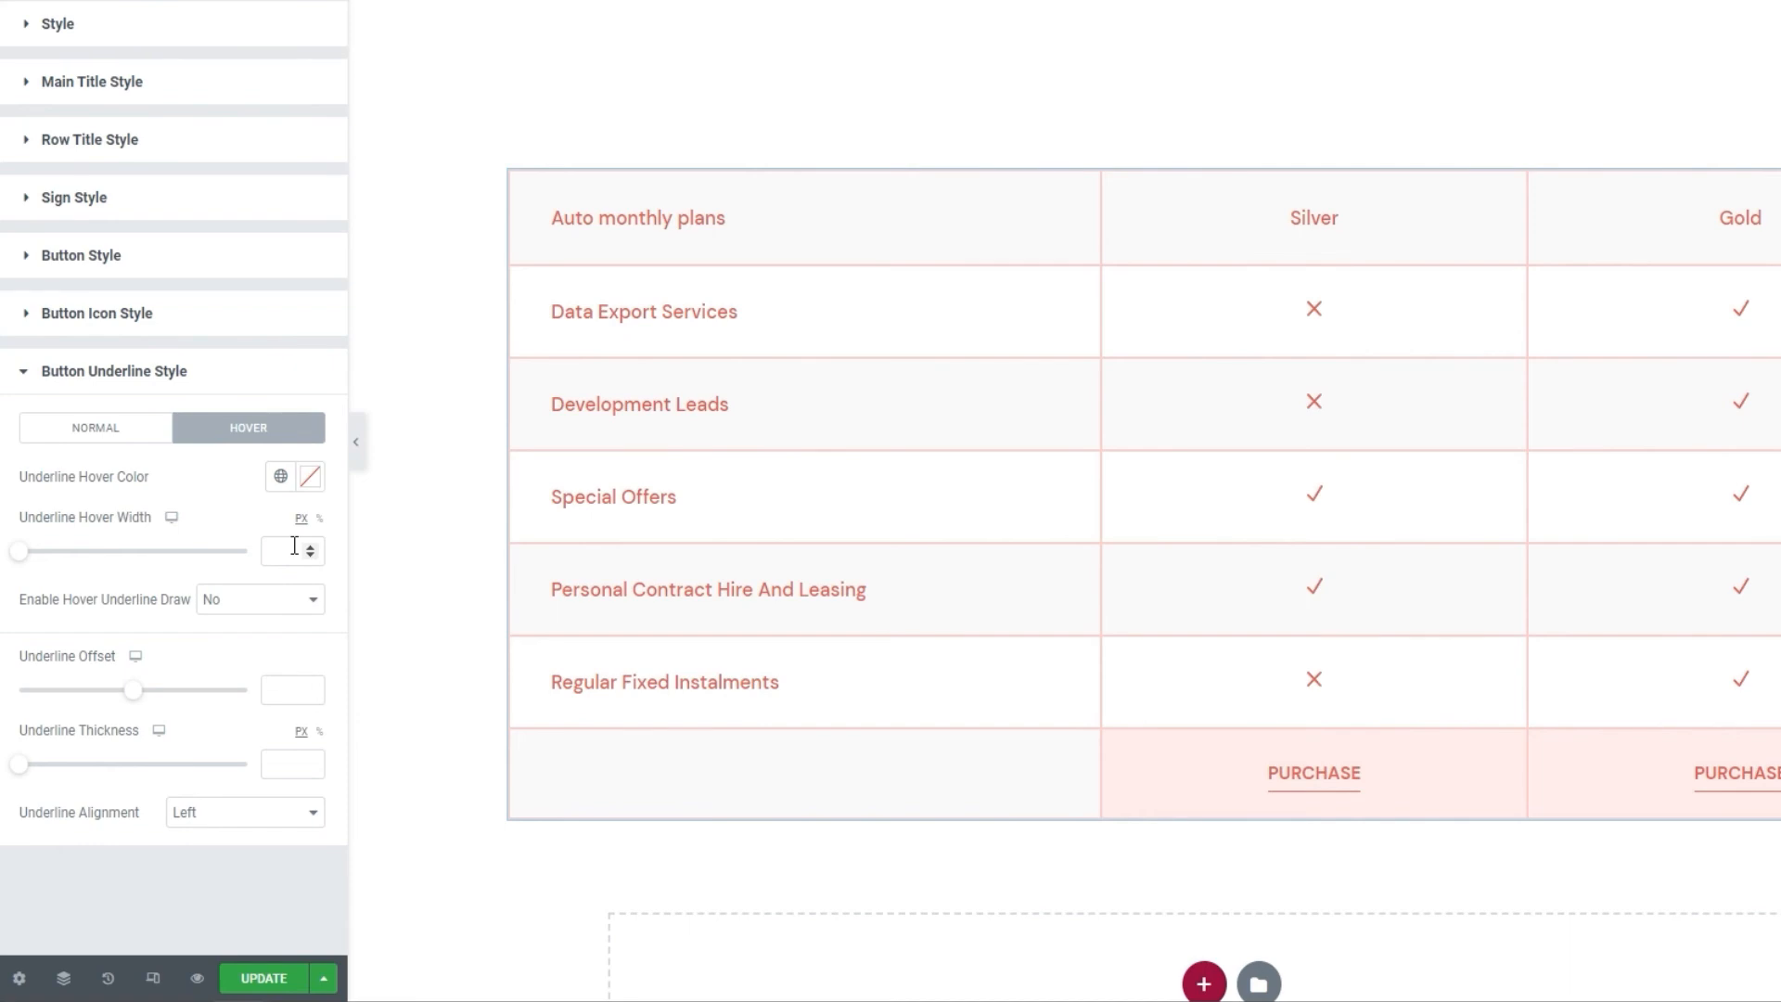
click(319, 518)
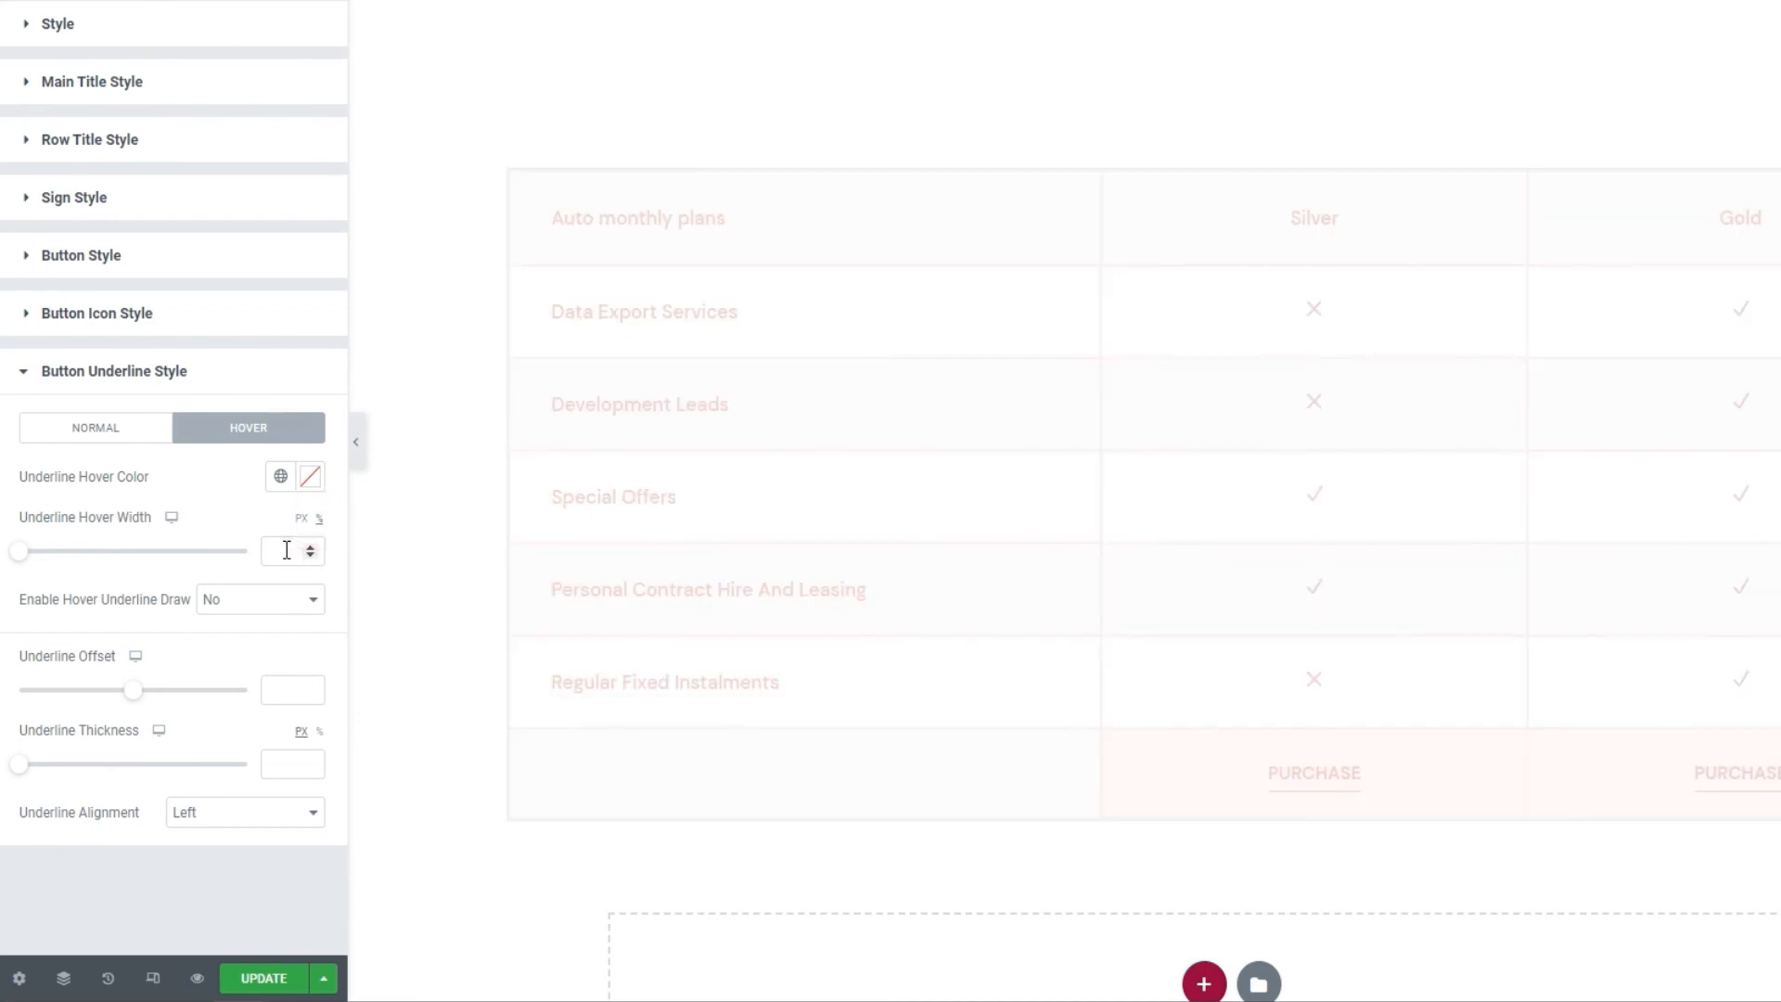
text(100)
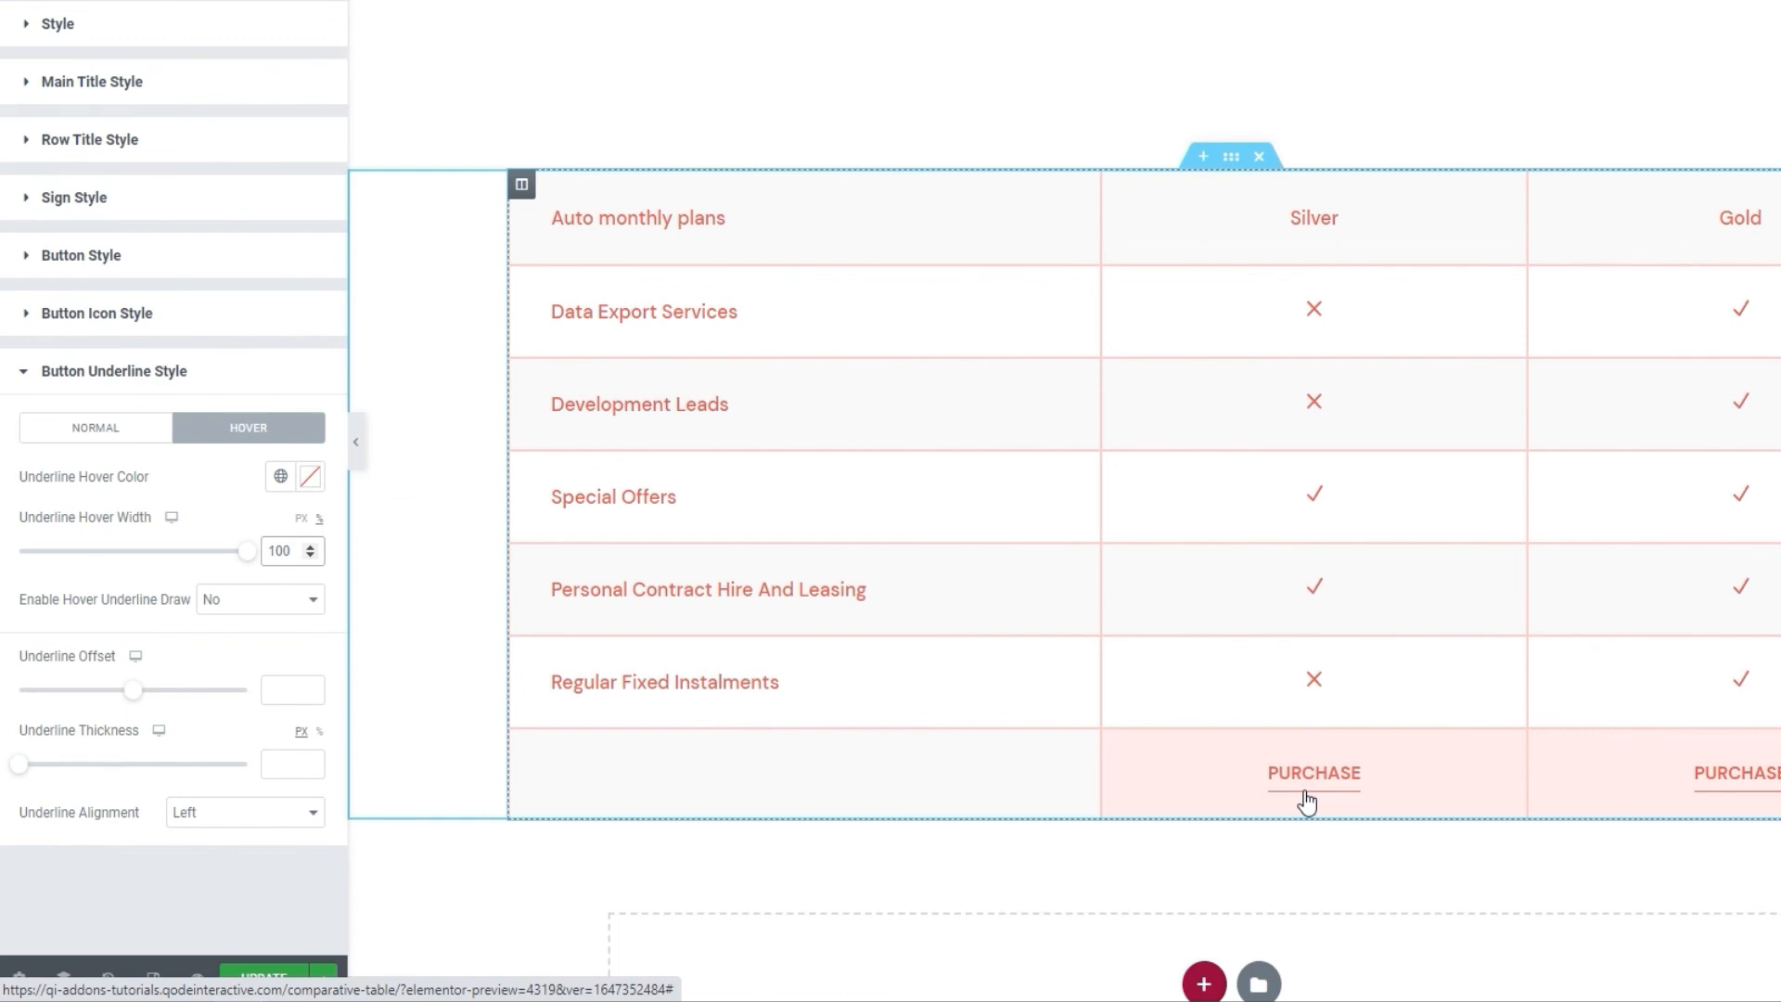
Try the dark gray #3F3838 as the button underline hover color and reset it to the default.
click(310, 476)
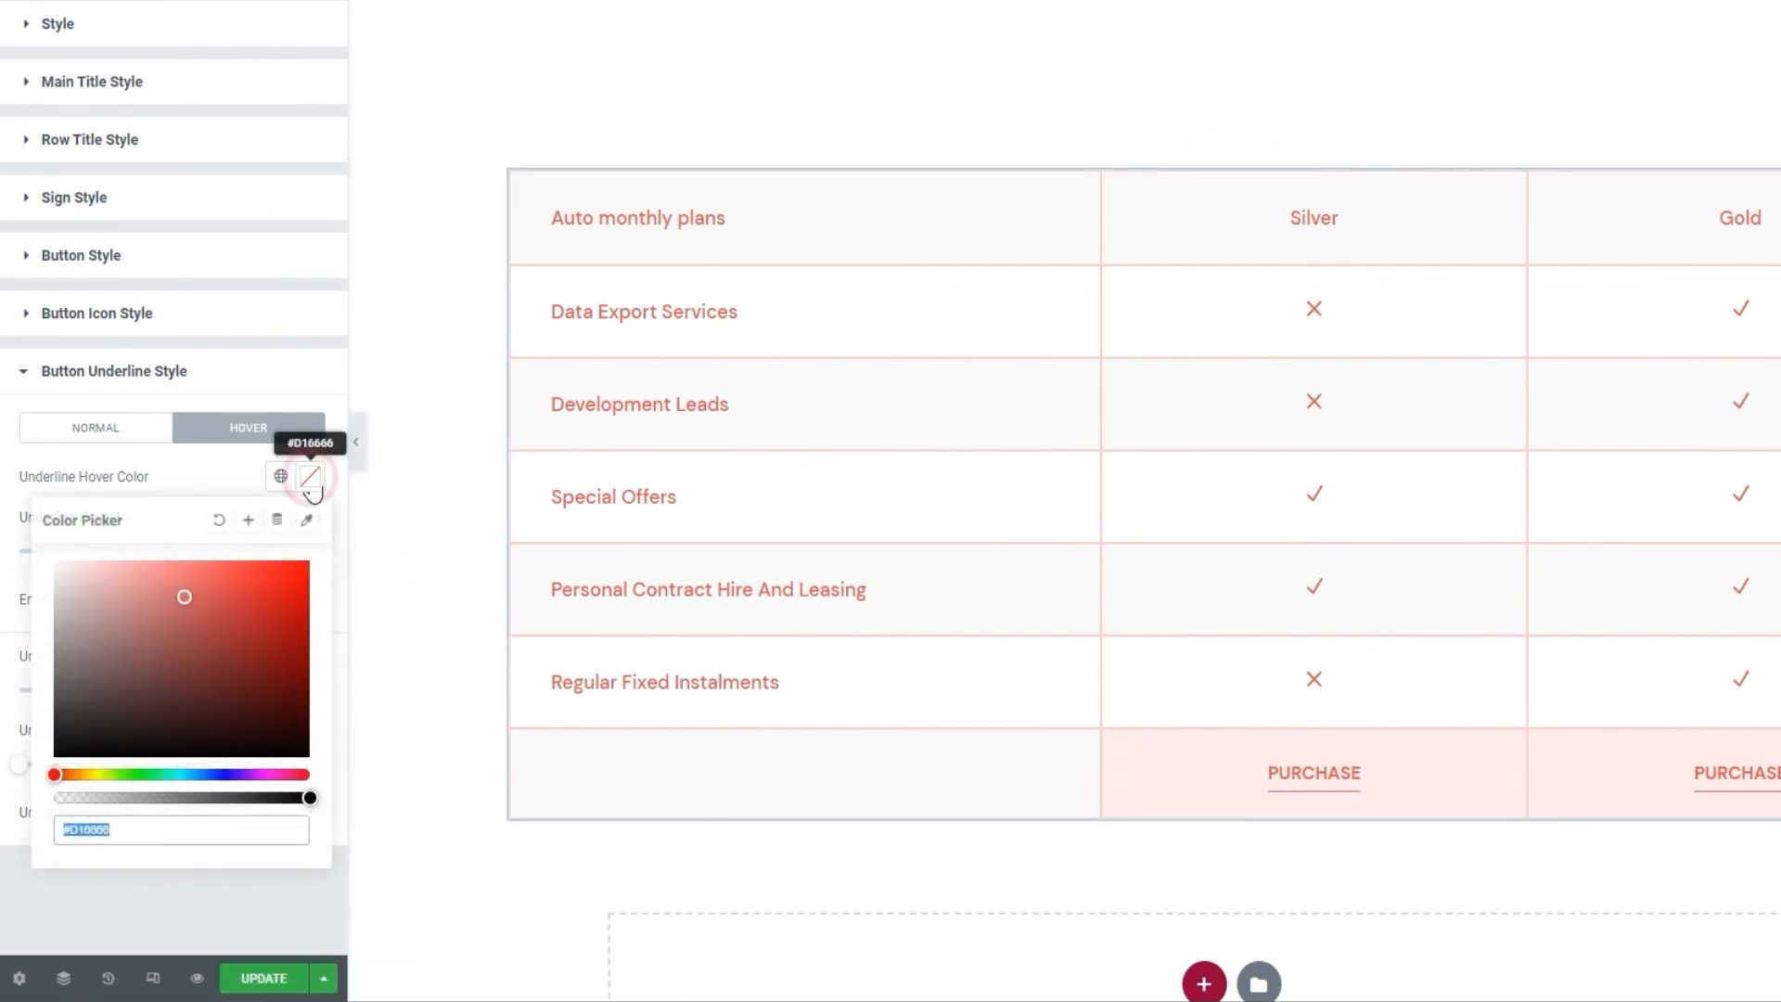
mouse_move(185, 654)
mouse_down()
mouse_move(96, 640)
mouse_move(81, 710)
mouse_up()
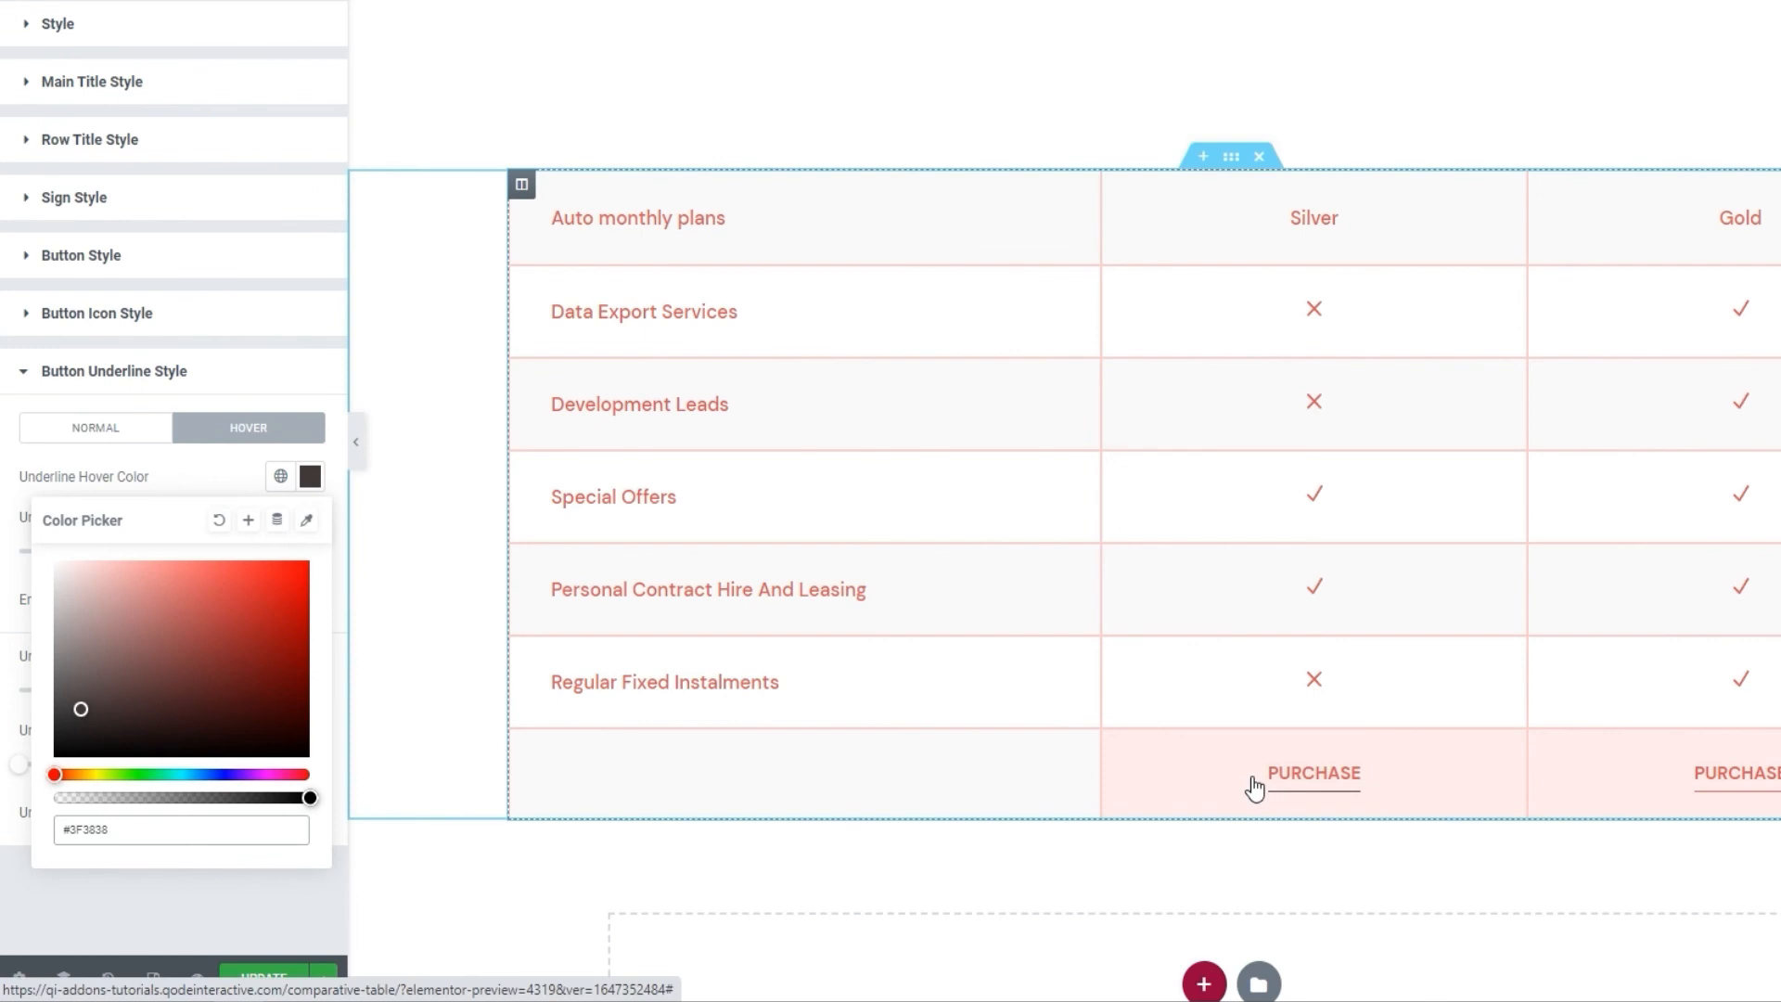
click(219, 520)
click(229, 479)
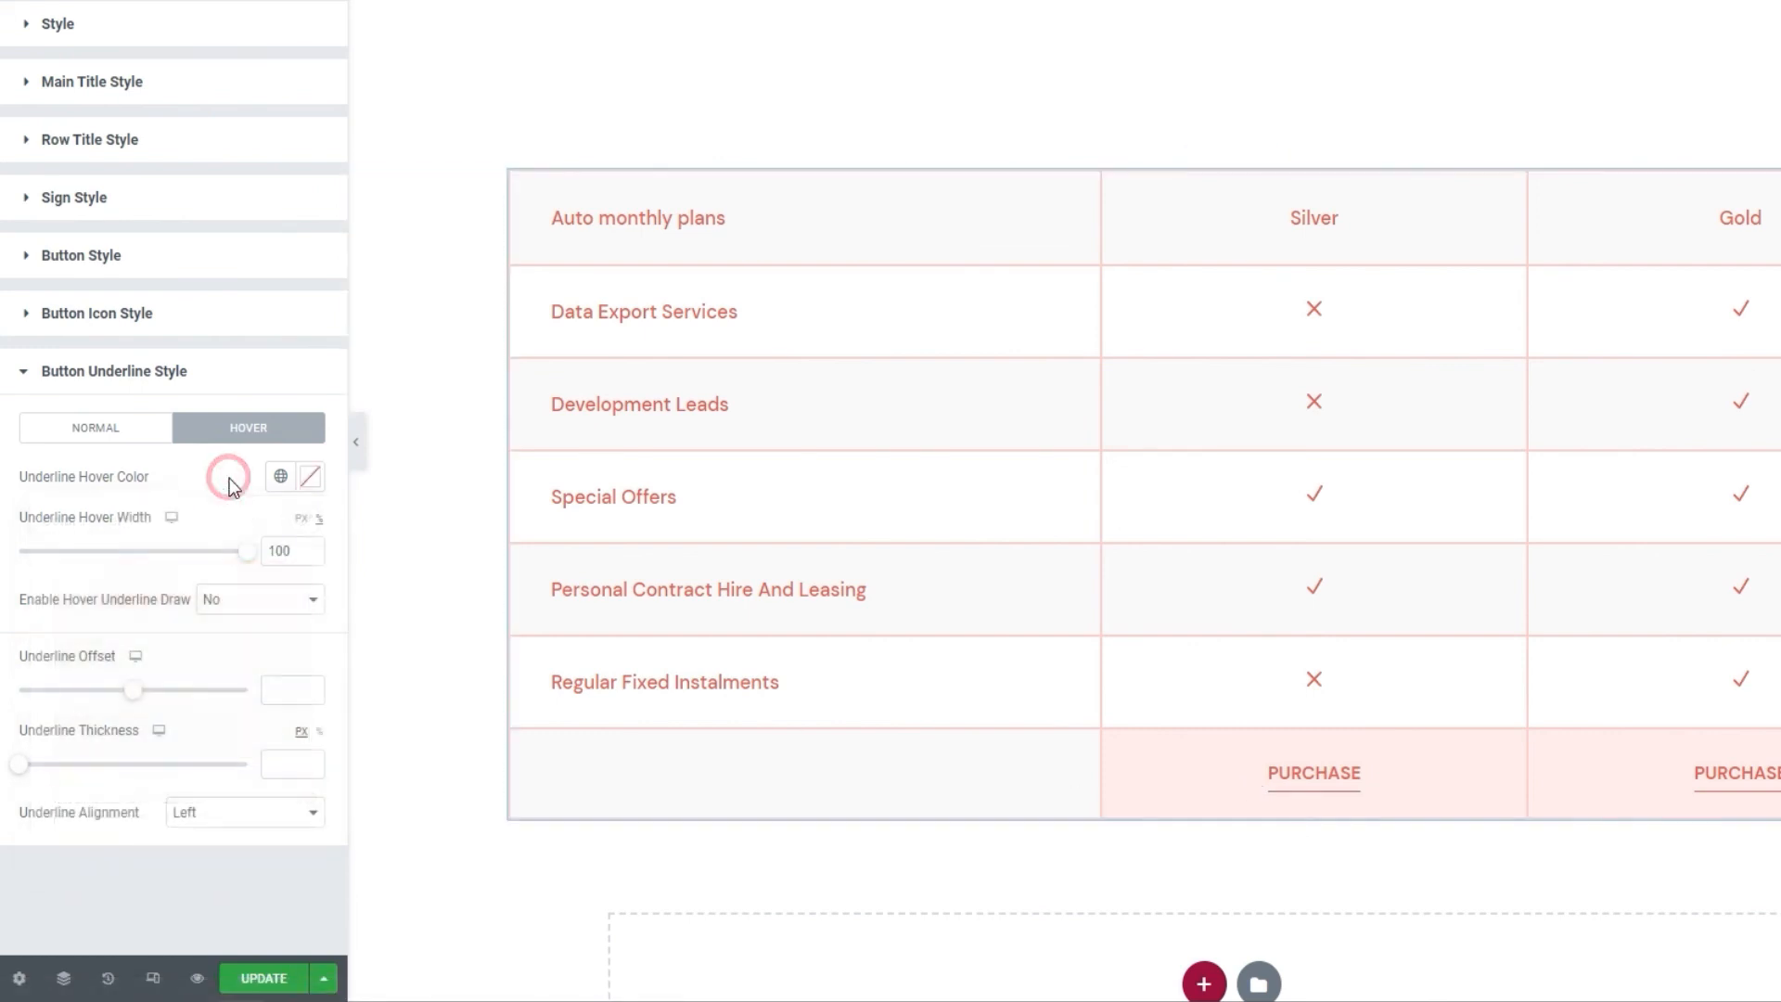
Enable the hover underline draw and set the button underline offset to 6 in the normal state.
click(264, 603)
click(256, 653)
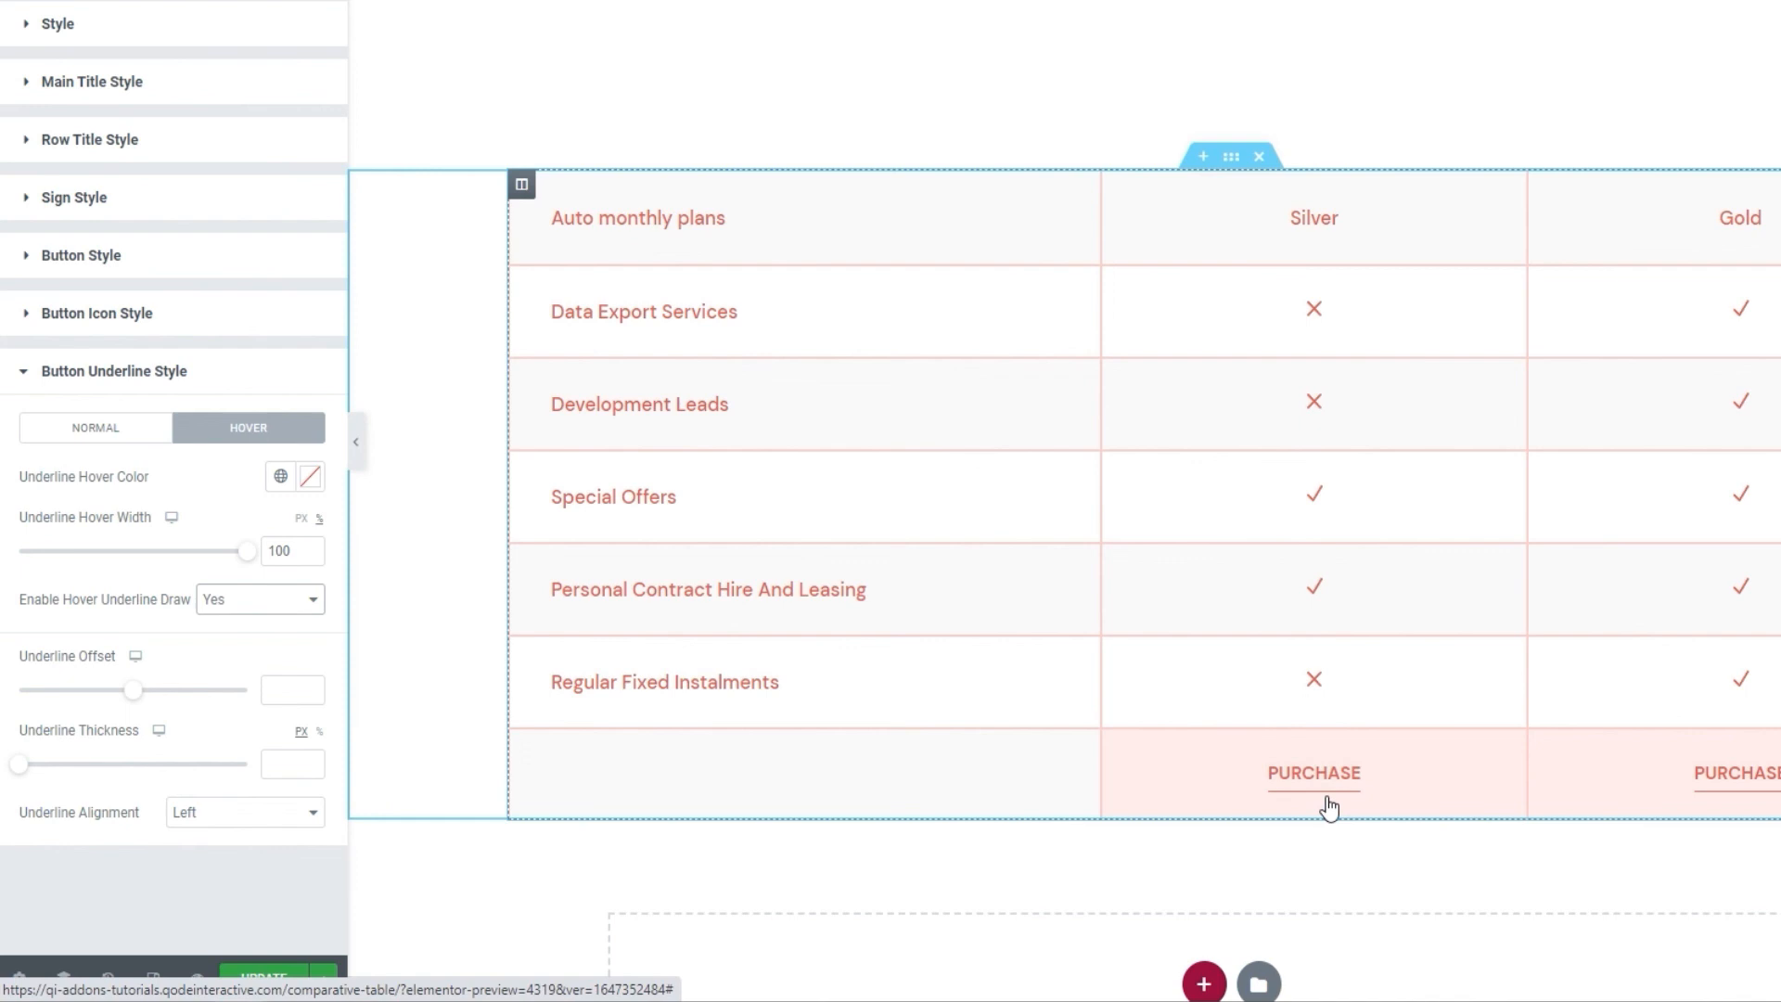
click(114, 440)
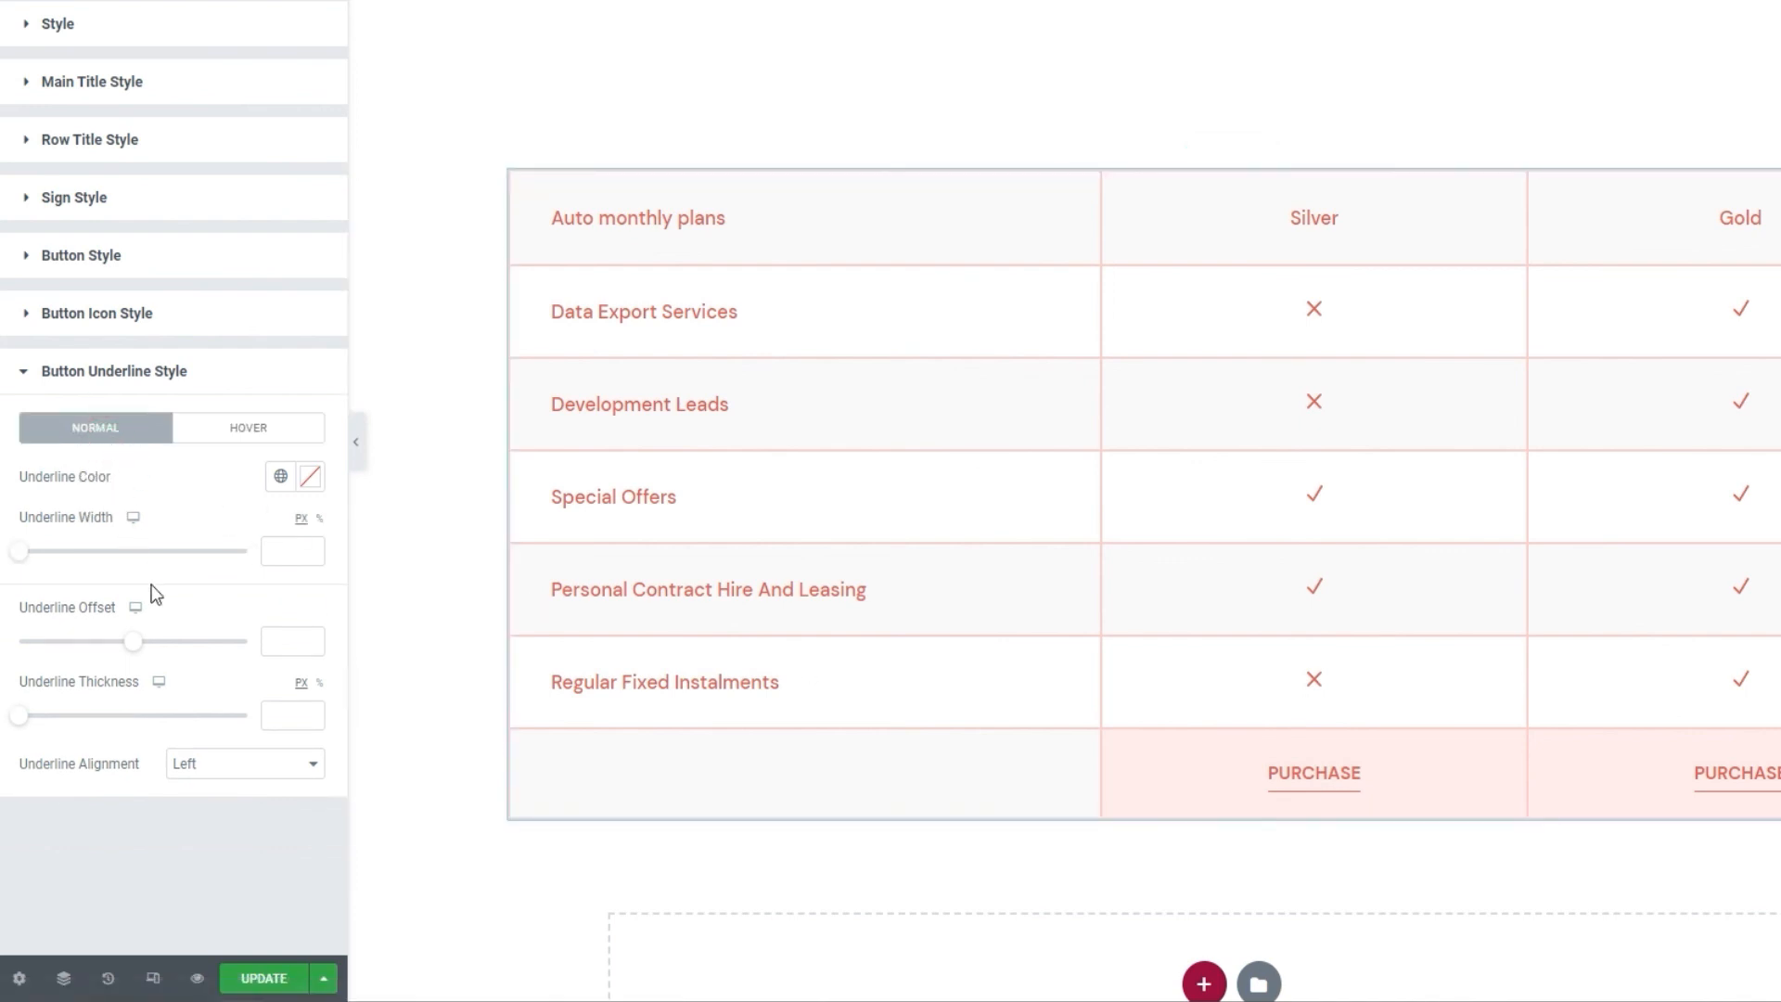
mouse_move(137, 650)
mouse_down()
mouse_move(174, 652)
mouse_move(150, 642)
mouse_up()
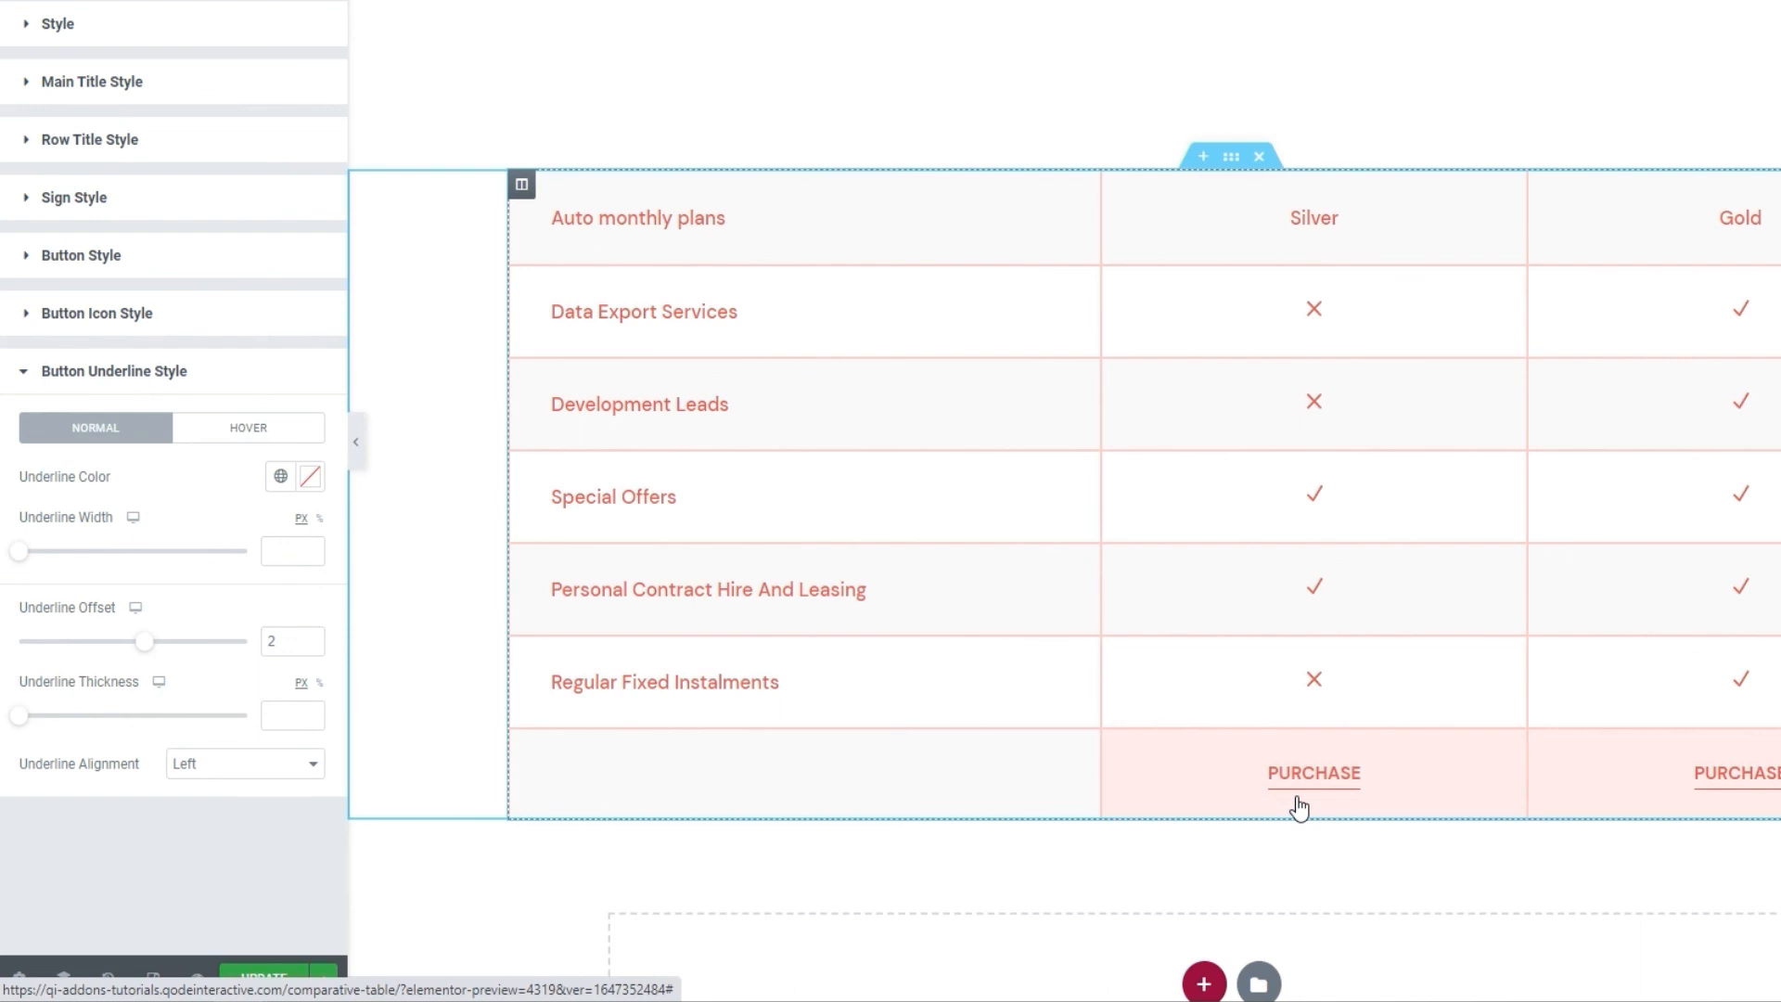
click(311, 636)
click(311, 637)
click(312, 636)
click(312, 636)
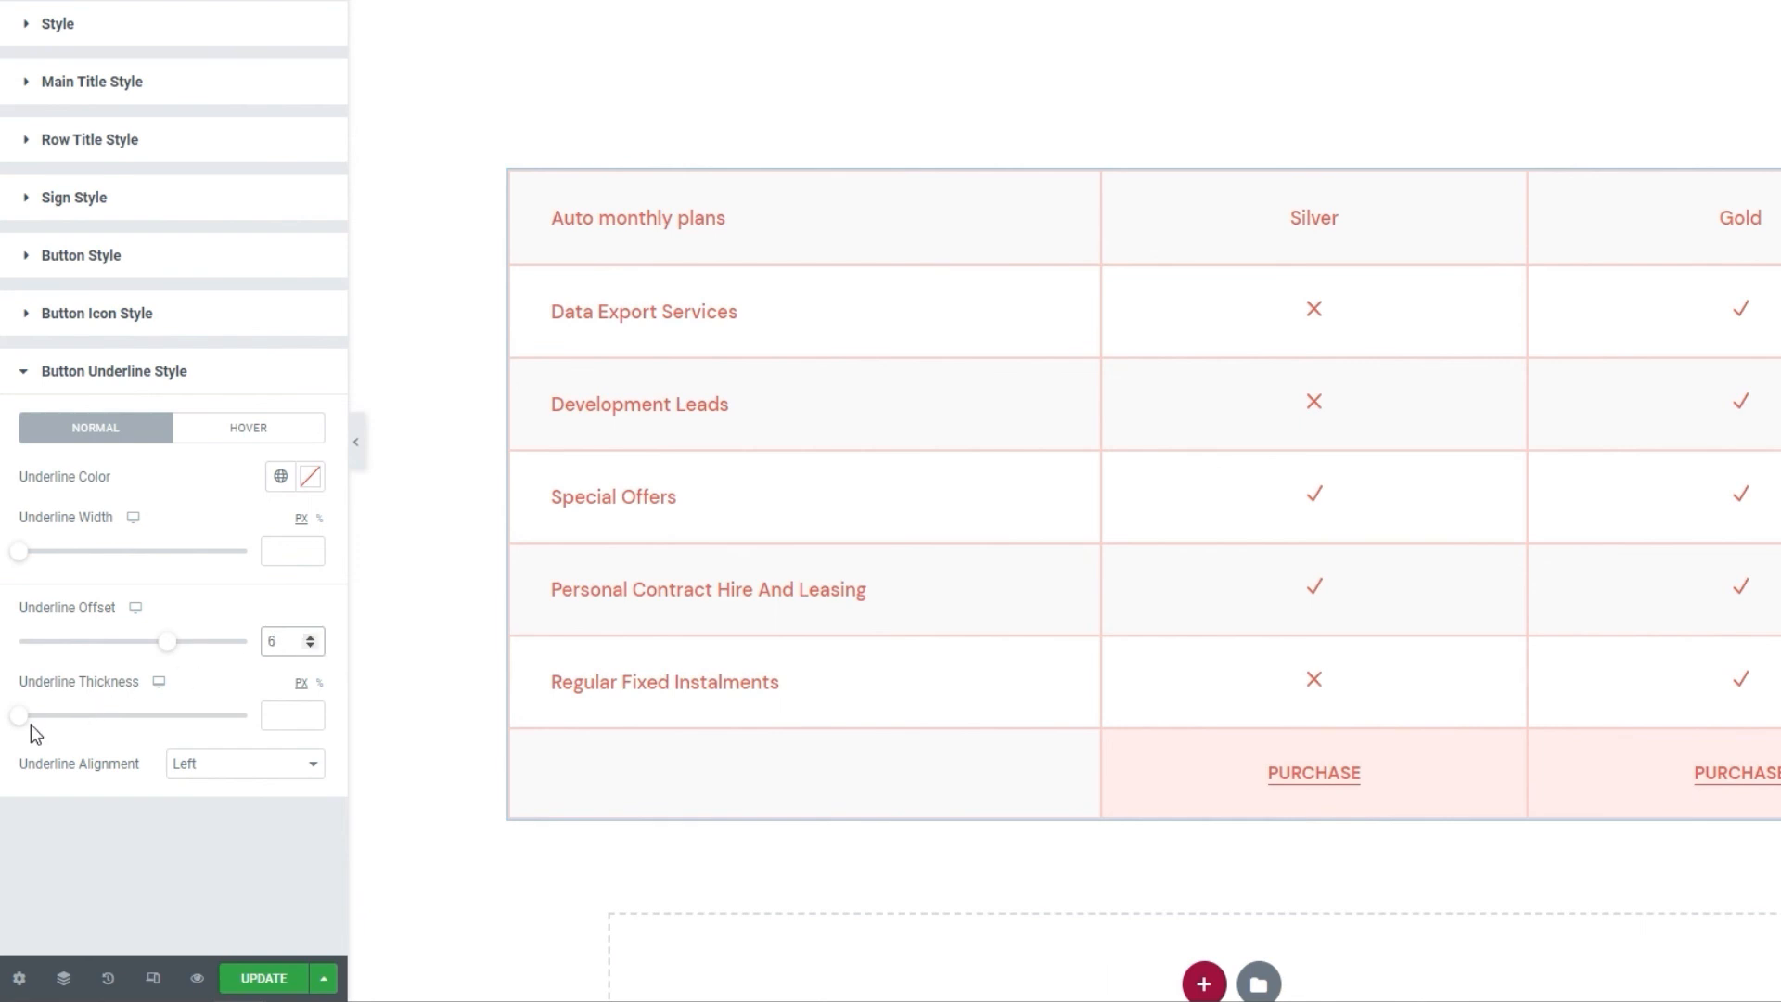
Set the button underline thickness to 2 px and update the page.
drag(20, 716, 28, 717)
click(310, 720)
click(309, 720)
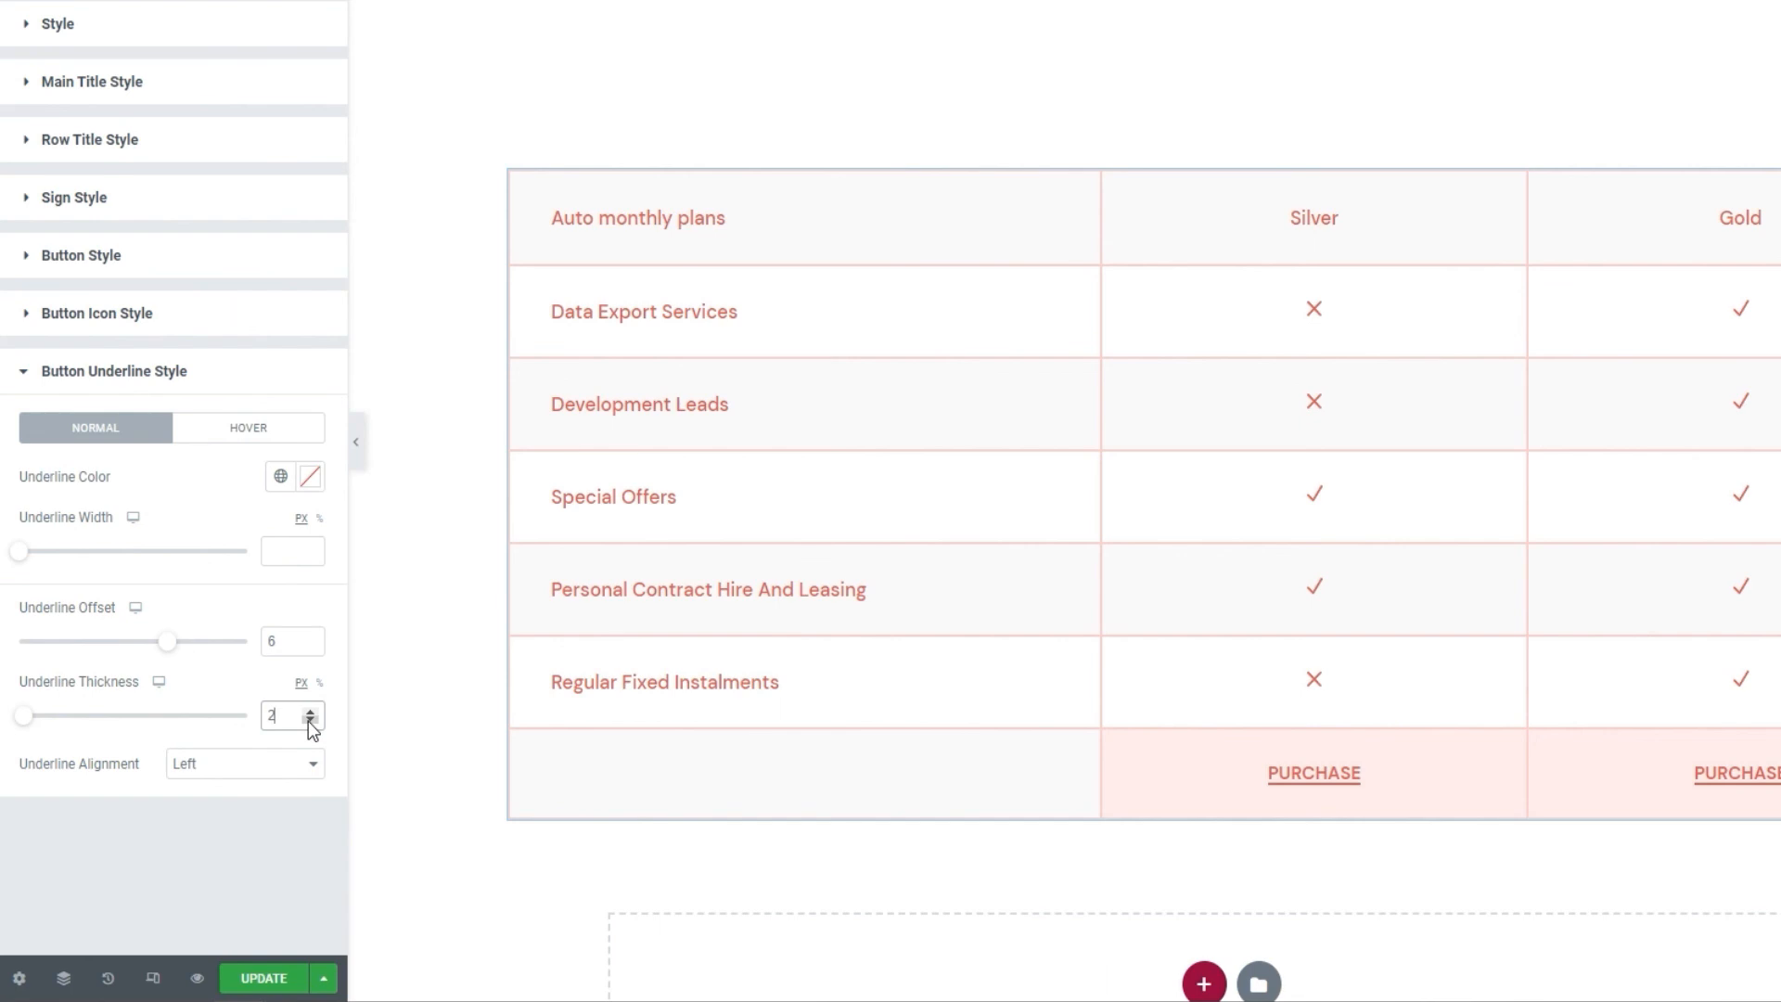
click(257, 977)
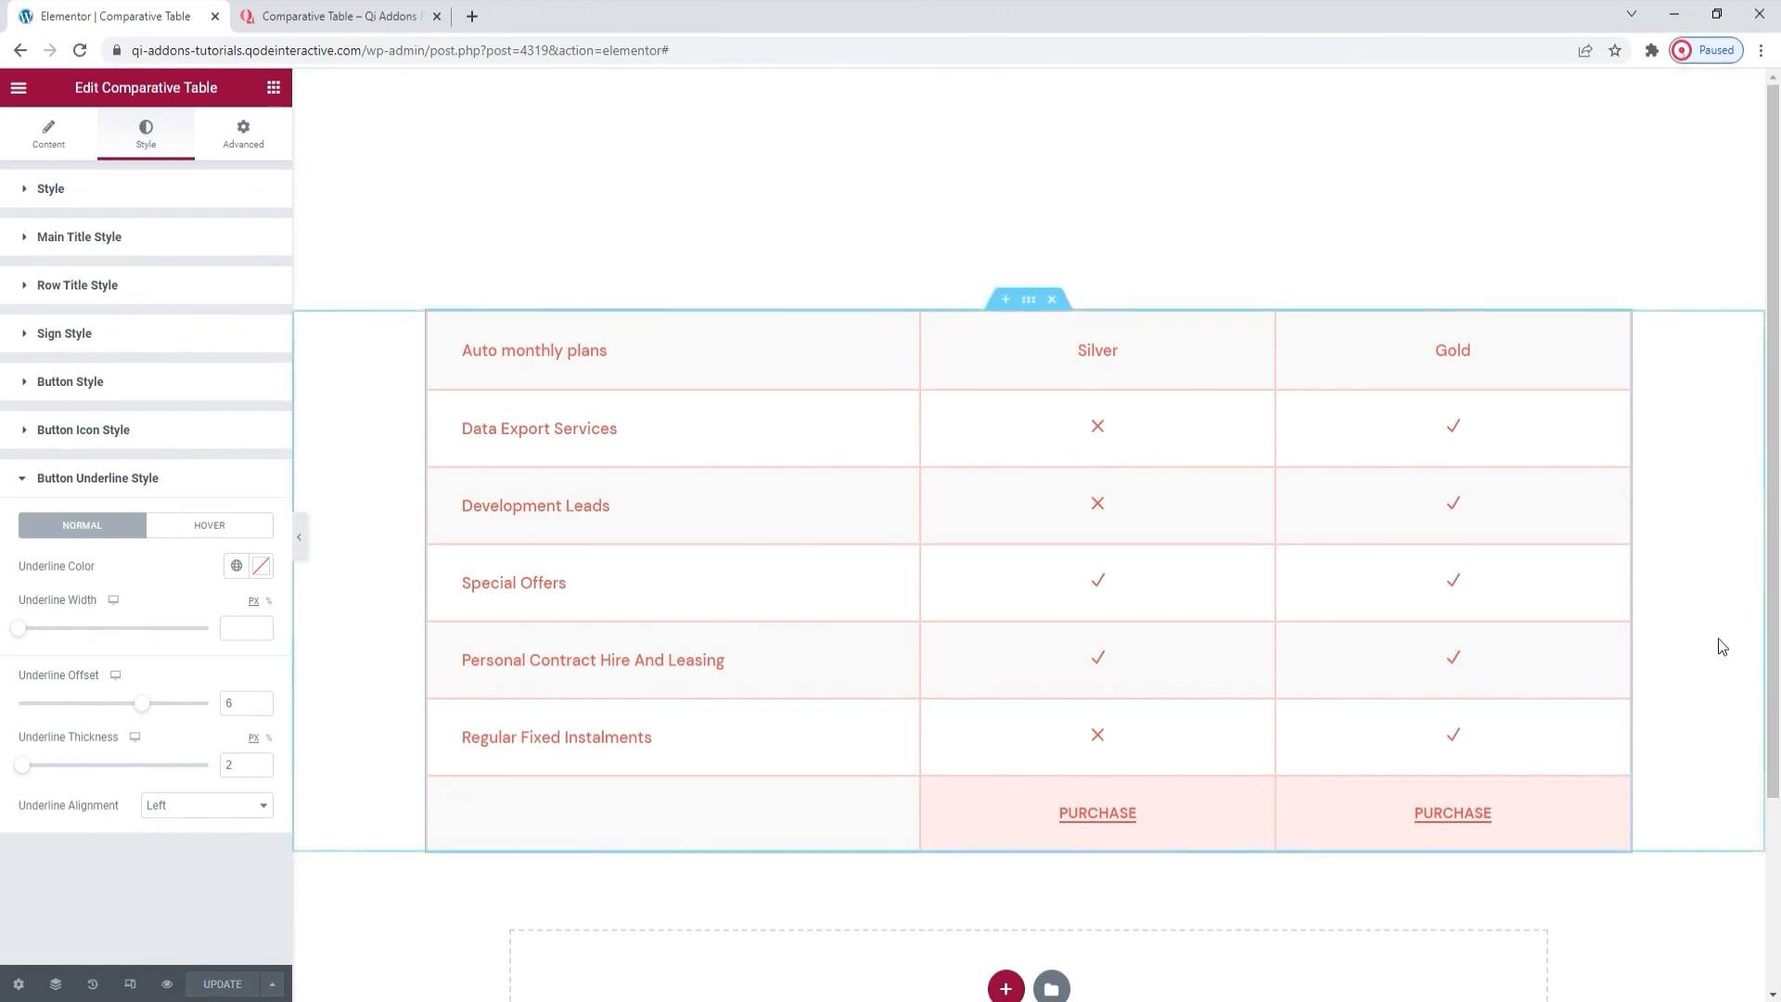
Switch to the Qi Addons Comparative Table widget page and look through its example tables down to the Easily editable section.
scroll(1721, 646, down, 1)
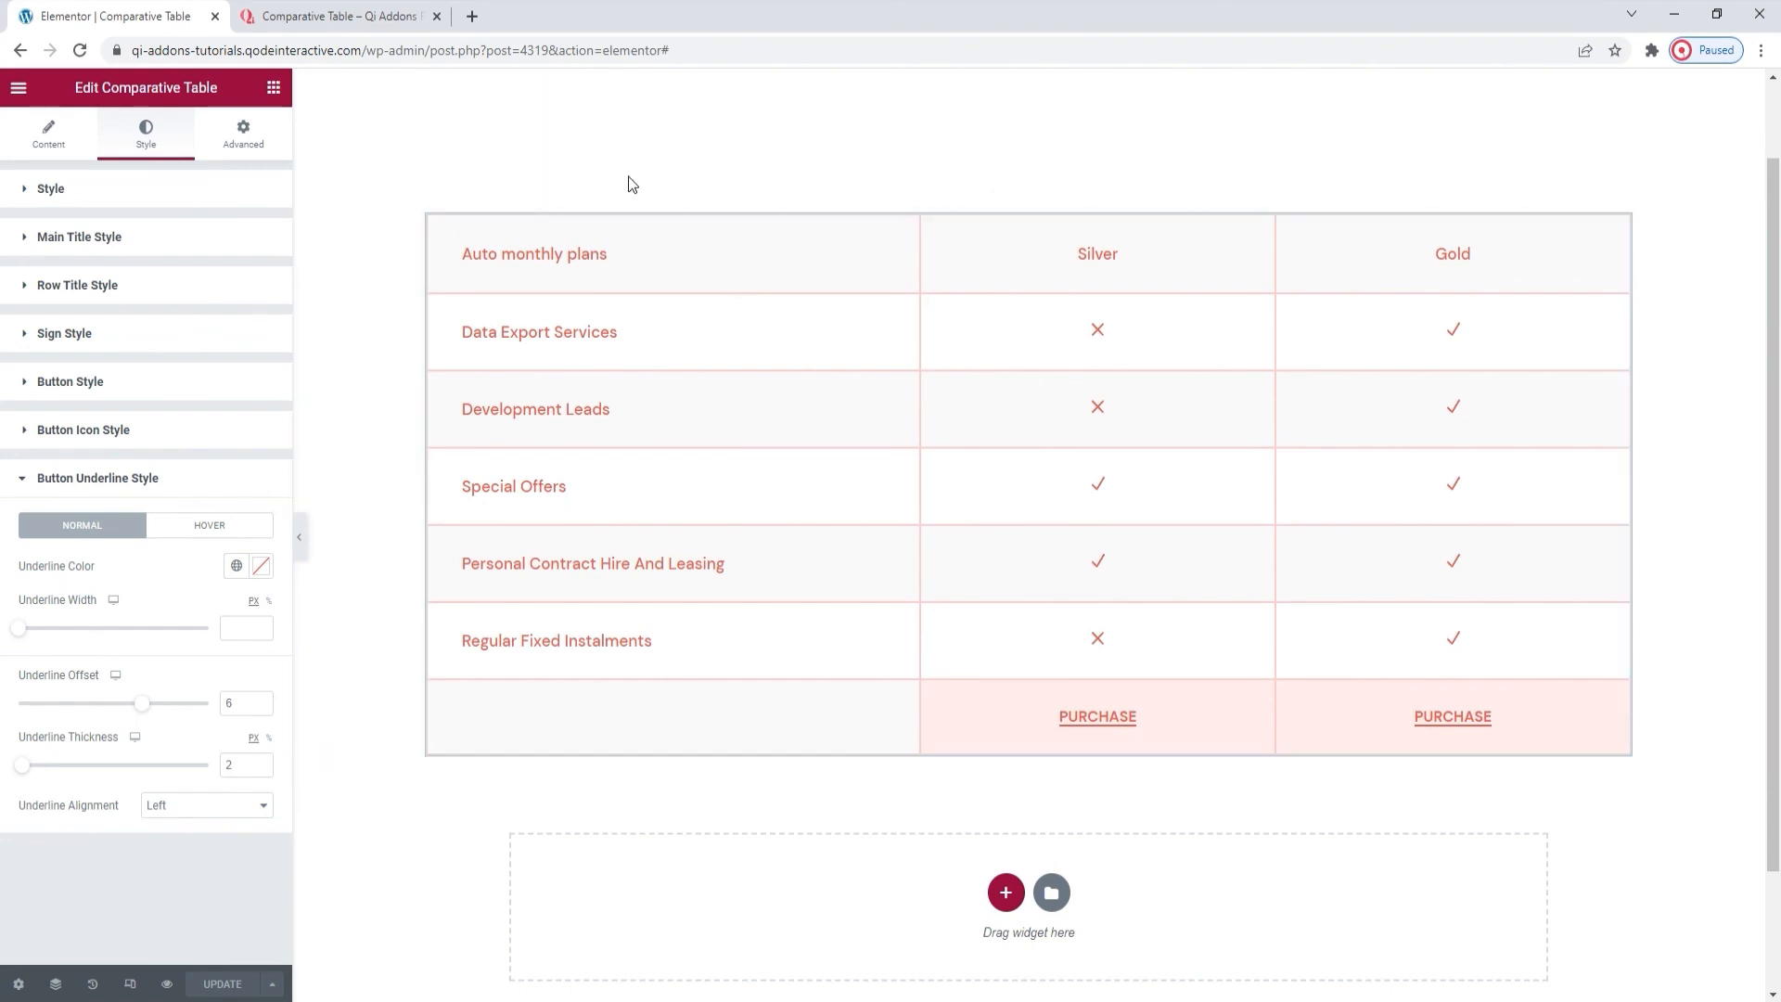
click(367, 15)
click(1727, 951)
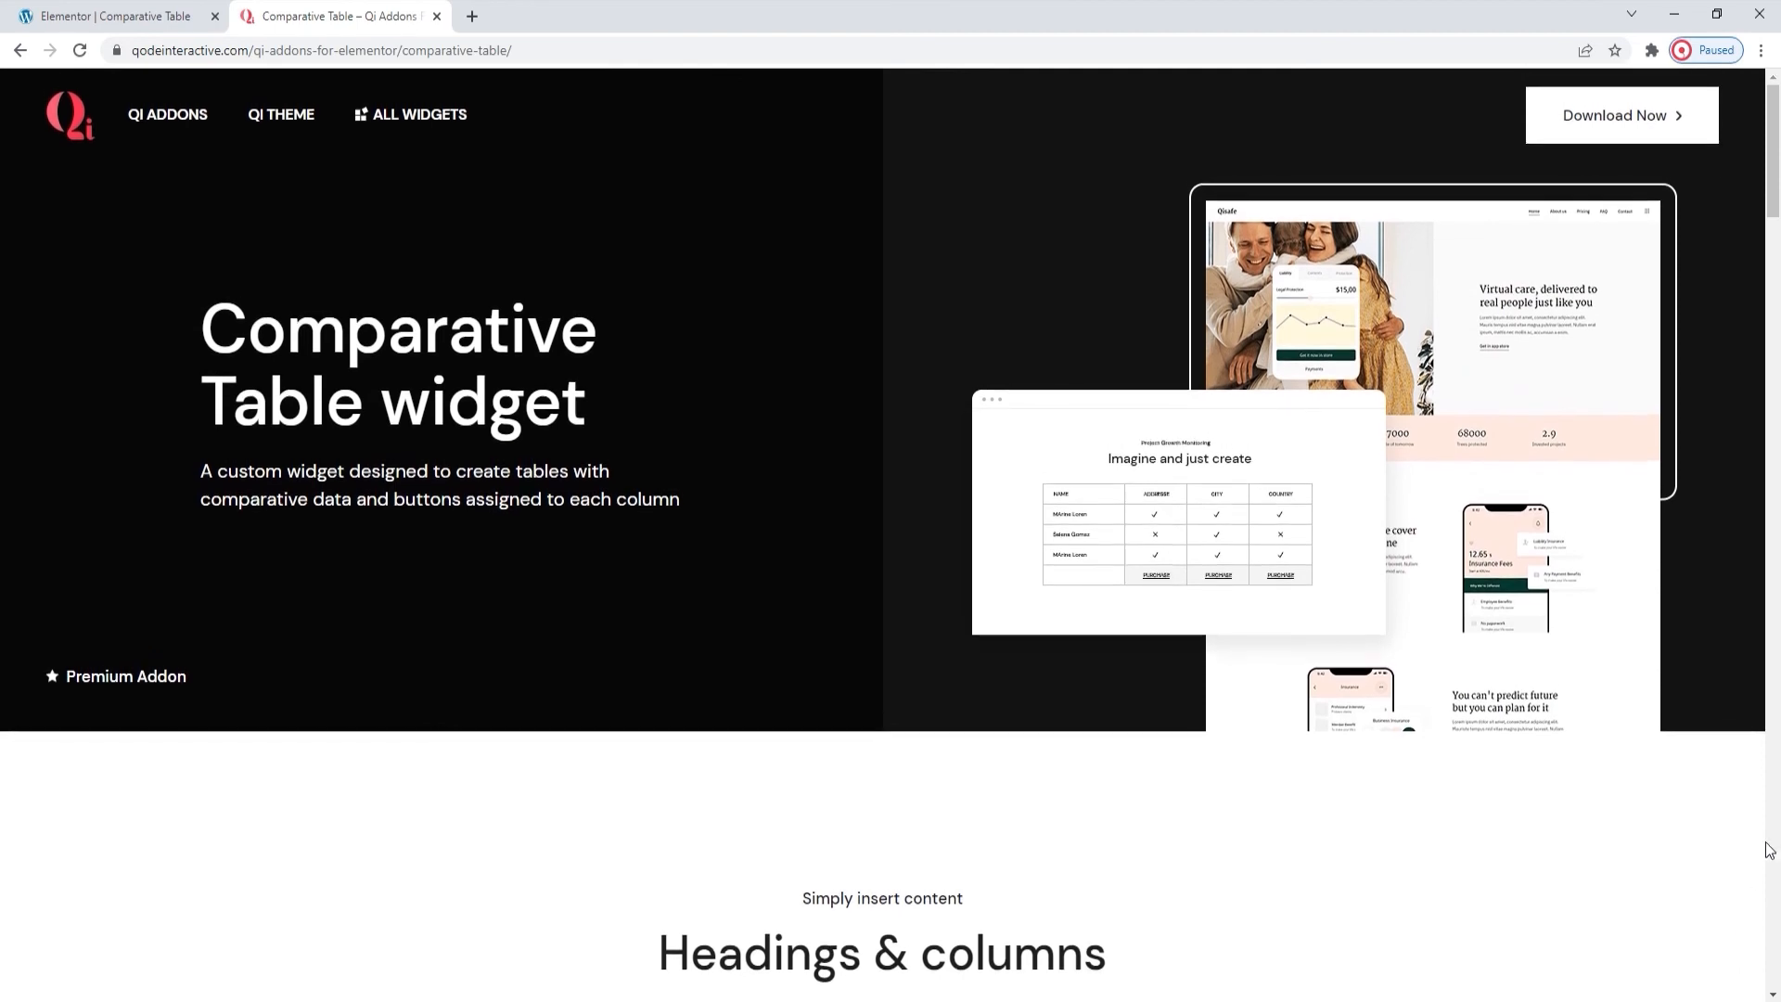
drag(1772, 107, 1777, 352)
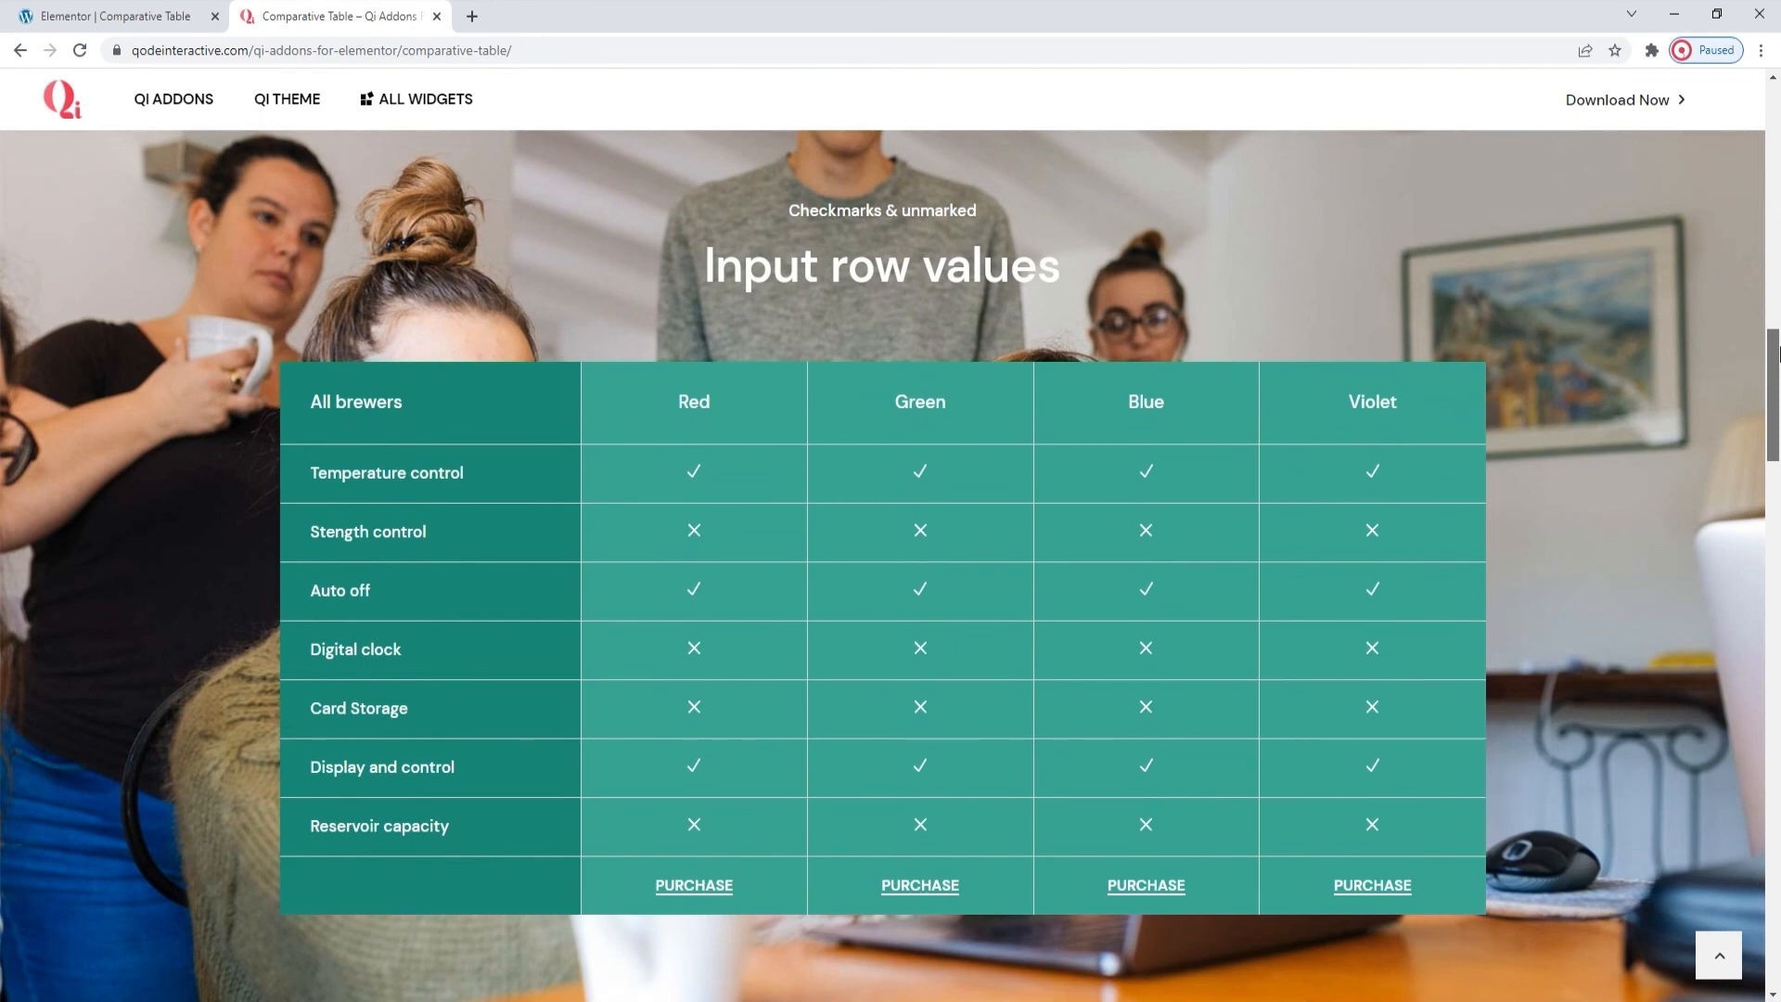
drag(1777, 353, 1777, 498)
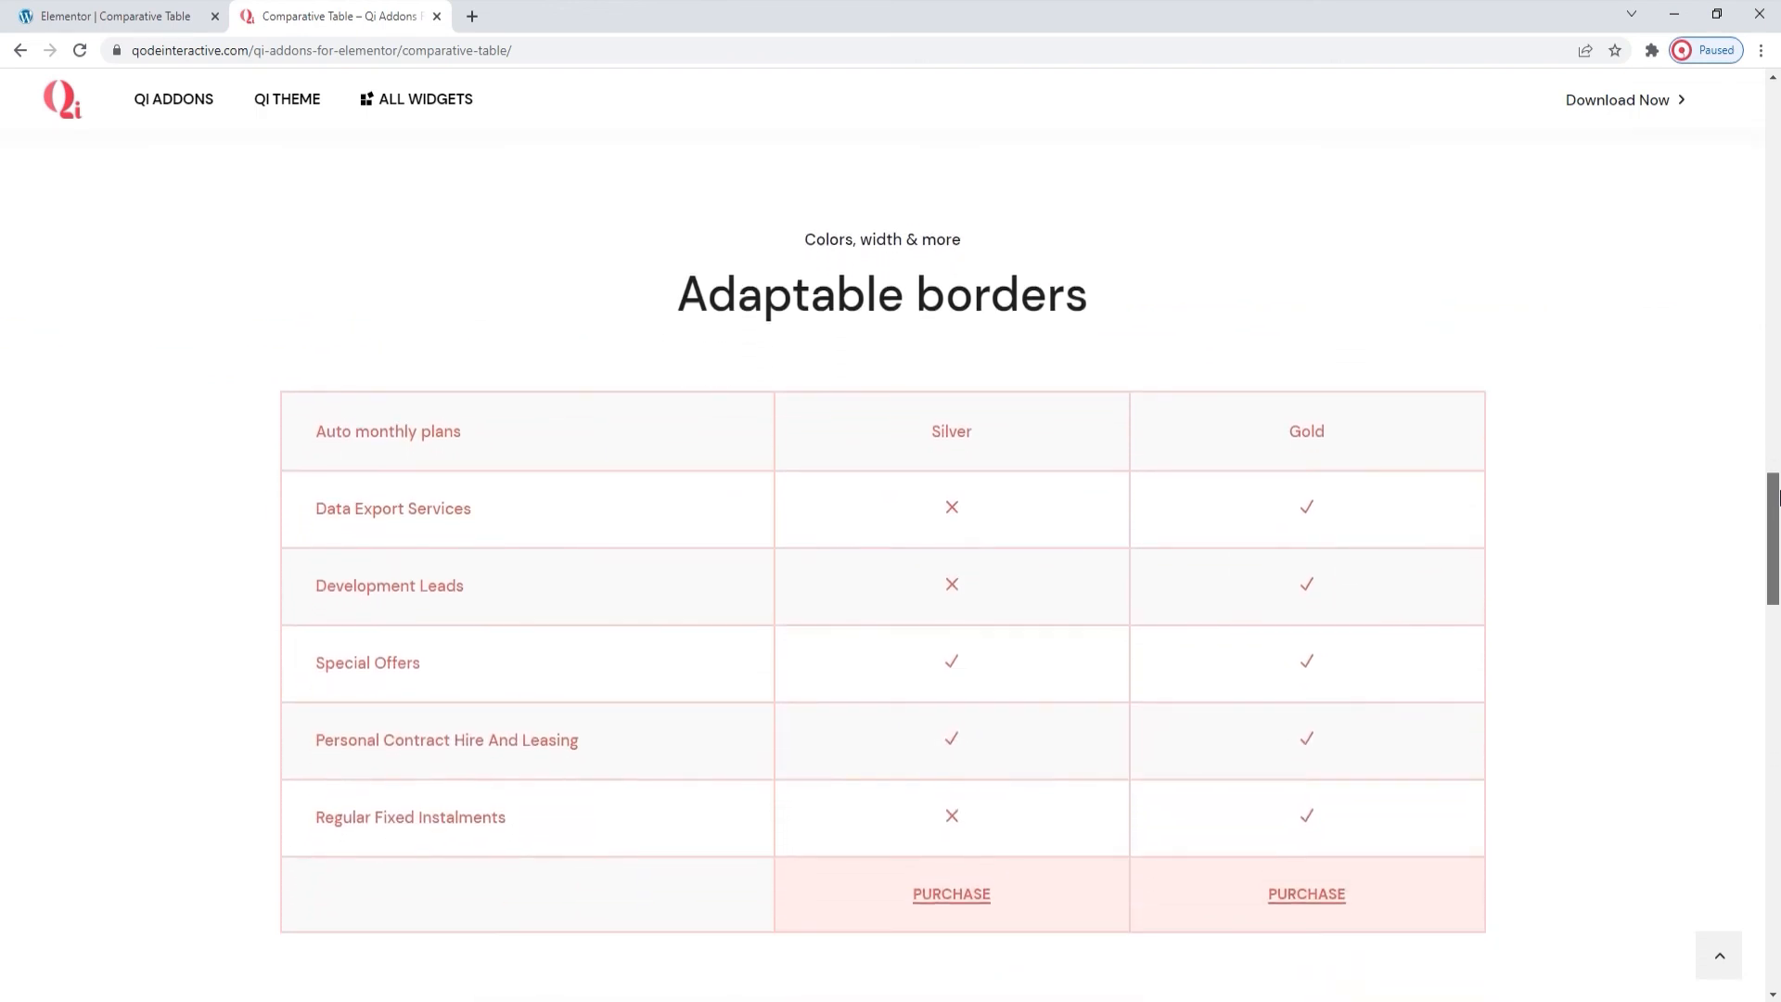
drag(1777, 498, 1777, 648)
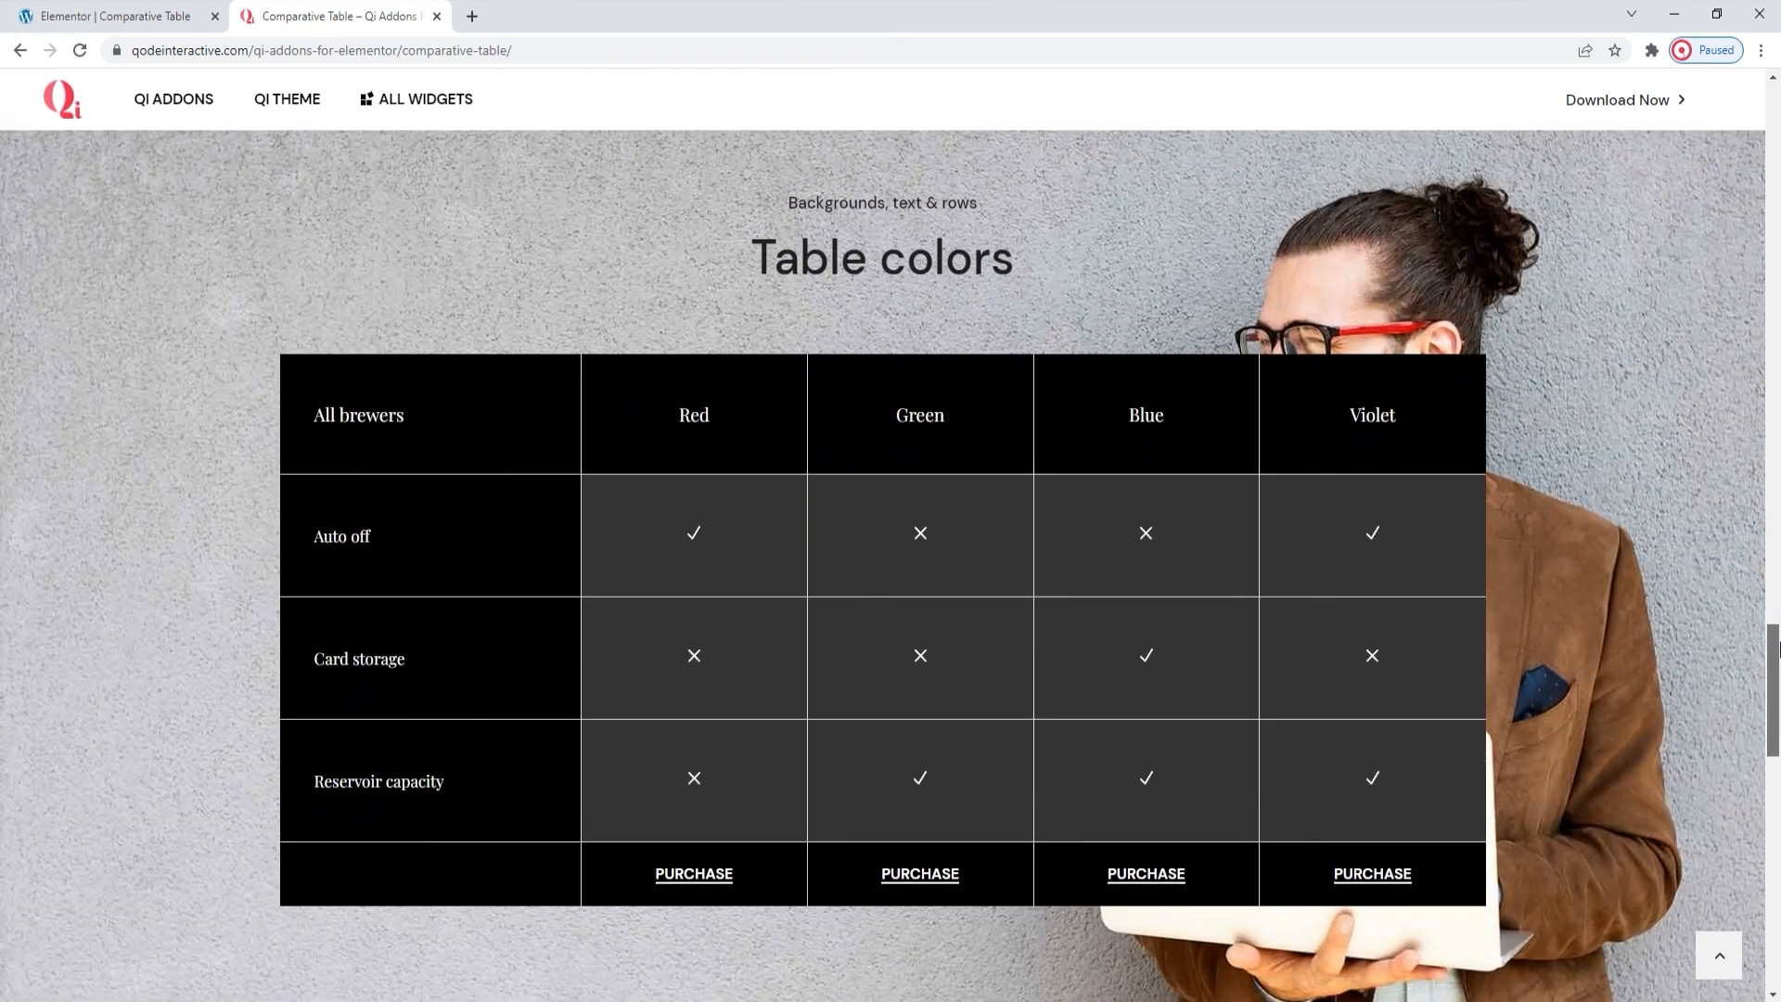
drag(1777, 648, 1777, 784)
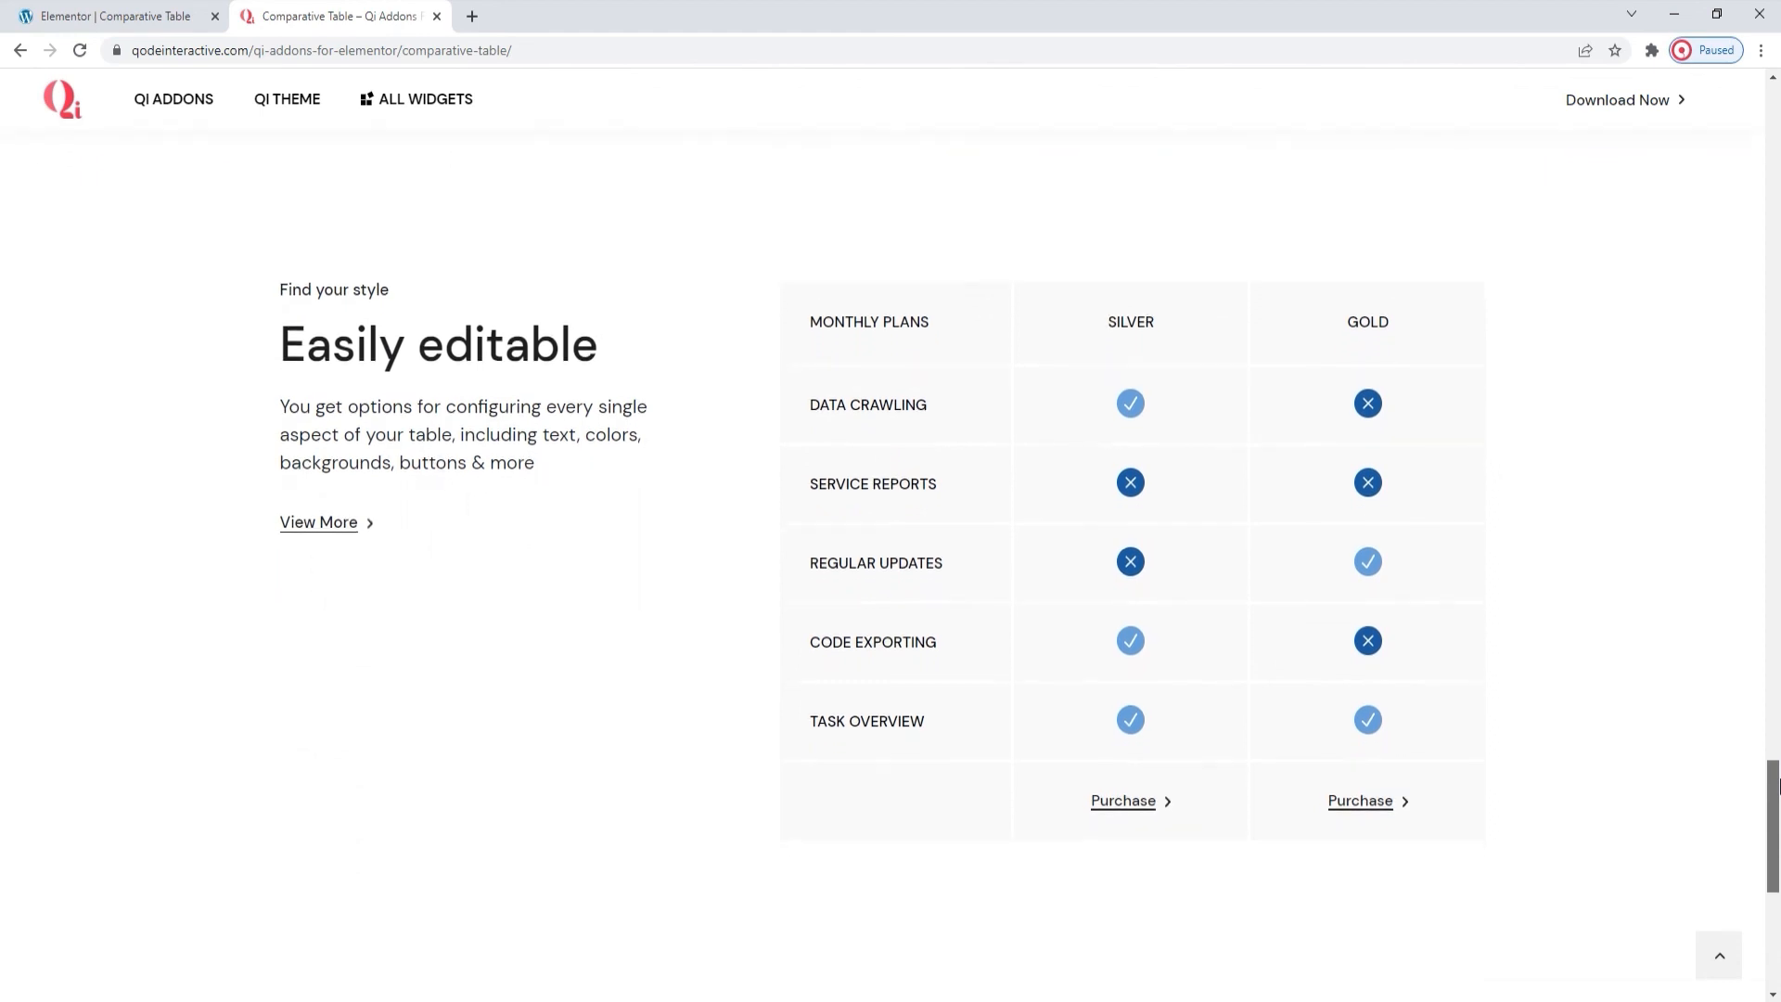